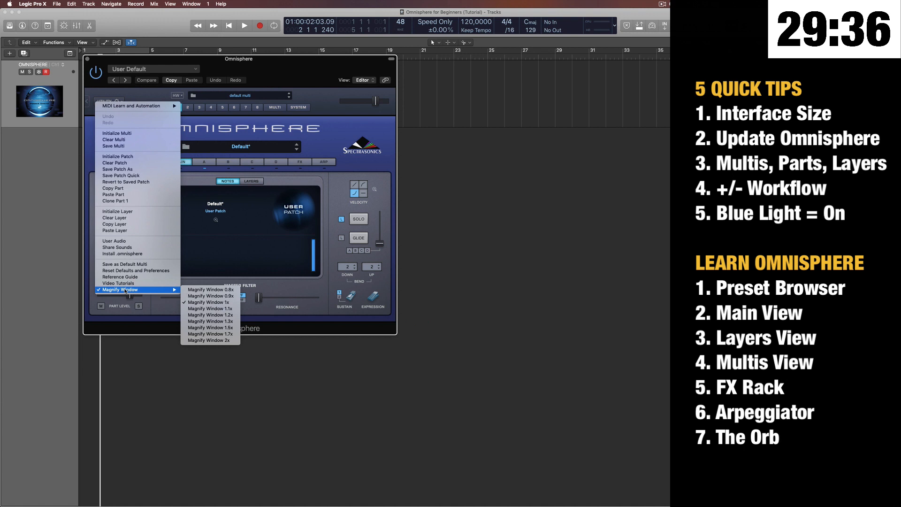
Magnify the plugin window to 1.5x and check the page listing the installed versions and available updates.
{"action": "left_click", "coordinate": [220, 328]}
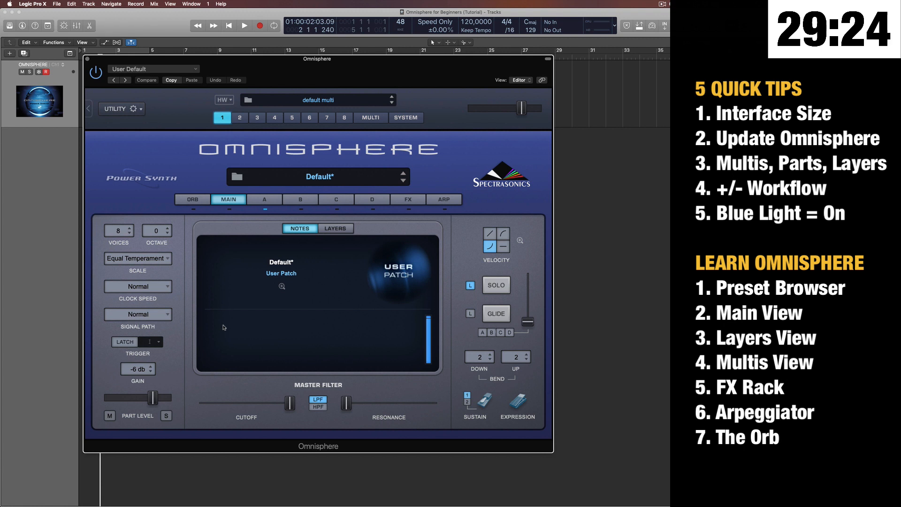
{"action": "left_click", "coordinate": [504, 179]}
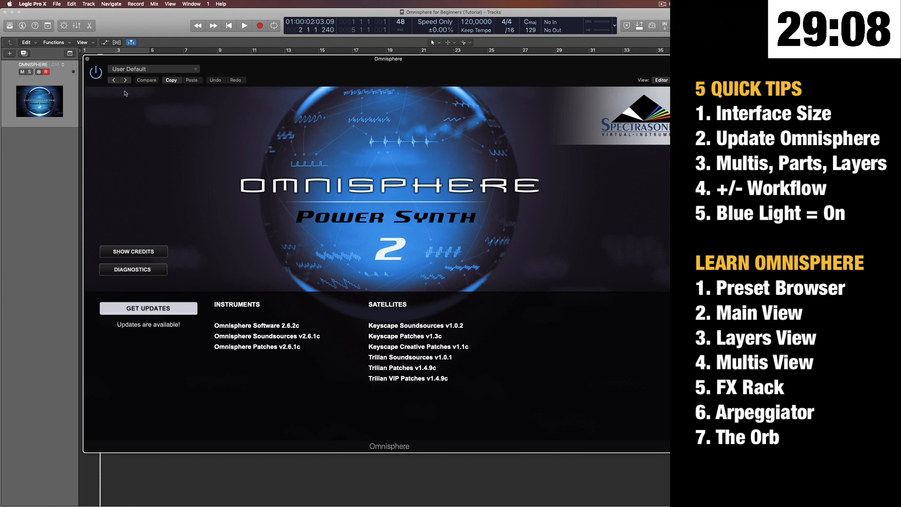
{"action": "left_click", "coordinate": [341, 179]}
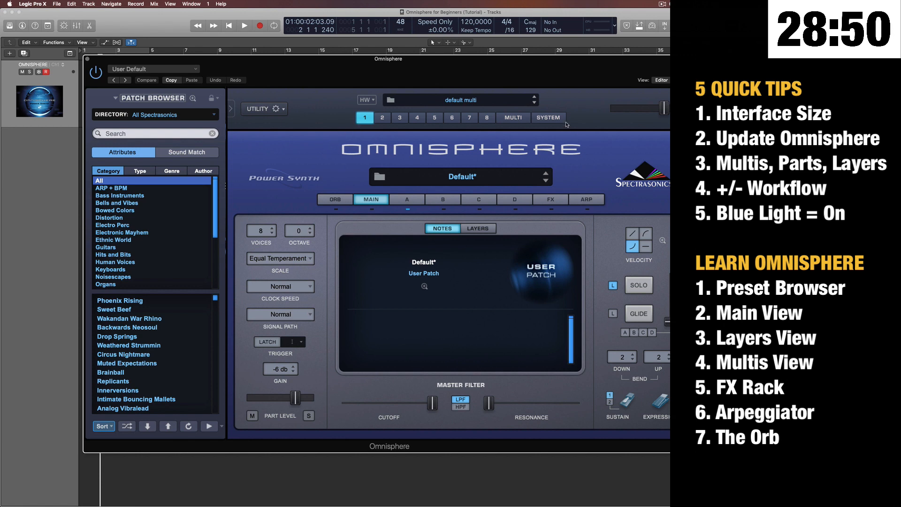
Examine the Multi mixer and step through Parts 1 to 8, ending back at the mixer.
{"action": "left_click", "coordinate": [518, 120]}
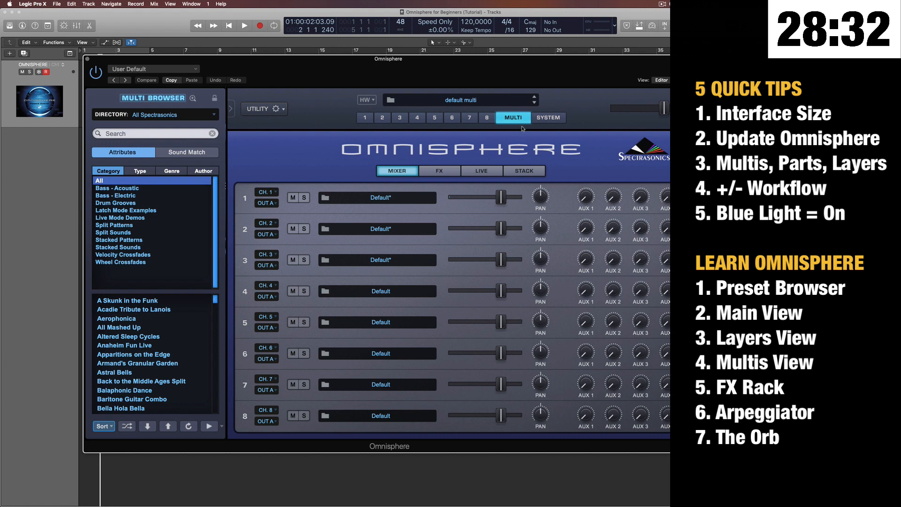
{"action": "left_click", "coordinate": [365, 119]}
{"action": "left_click", "coordinate": [382, 118]}
{"action": "left_click", "coordinate": [400, 119]}
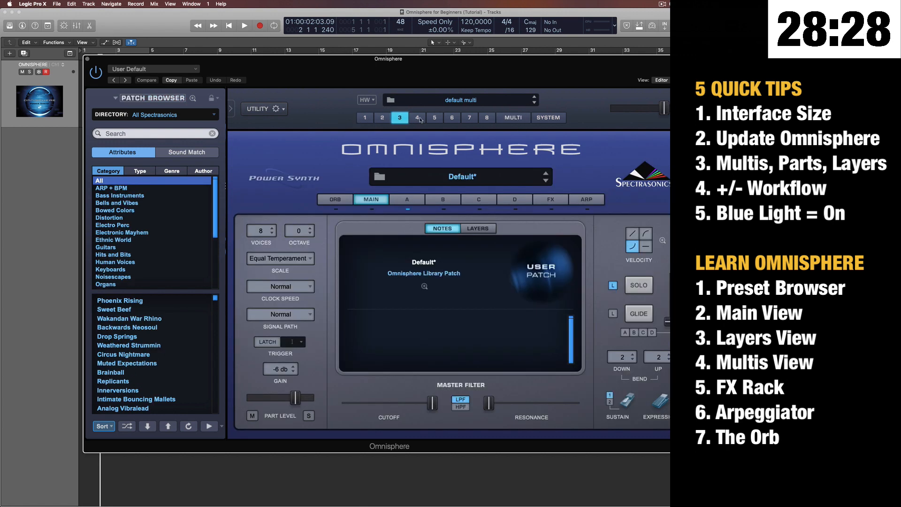
{"action": "left_click", "coordinate": [417, 119]}
{"action": "left_click", "coordinate": [436, 118]}
{"action": "left_click", "coordinate": [453, 118]}
{"action": "left_click", "coordinate": [470, 119]}
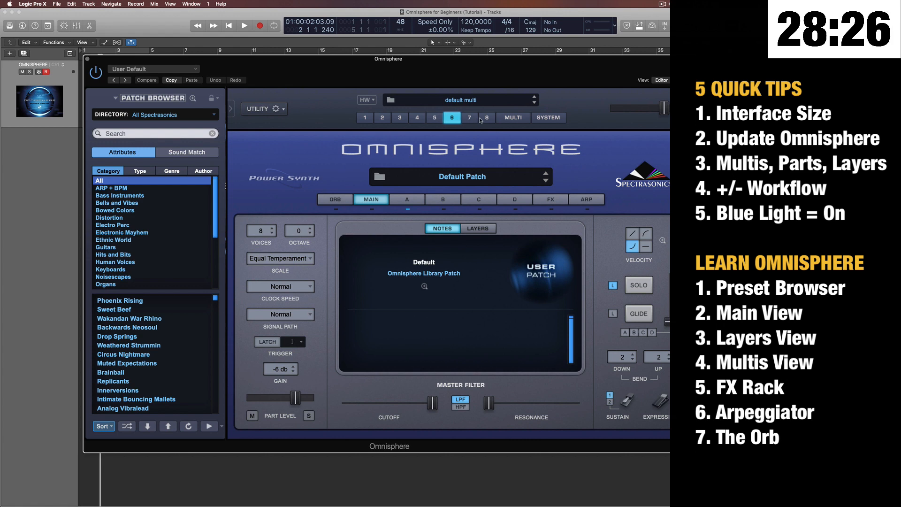
{"action": "left_click", "coordinate": [487, 120]}
{"action": "left_click", "coordinate": [470, 118]}
{"action": "left_click", "coordinate": [366, 119]}
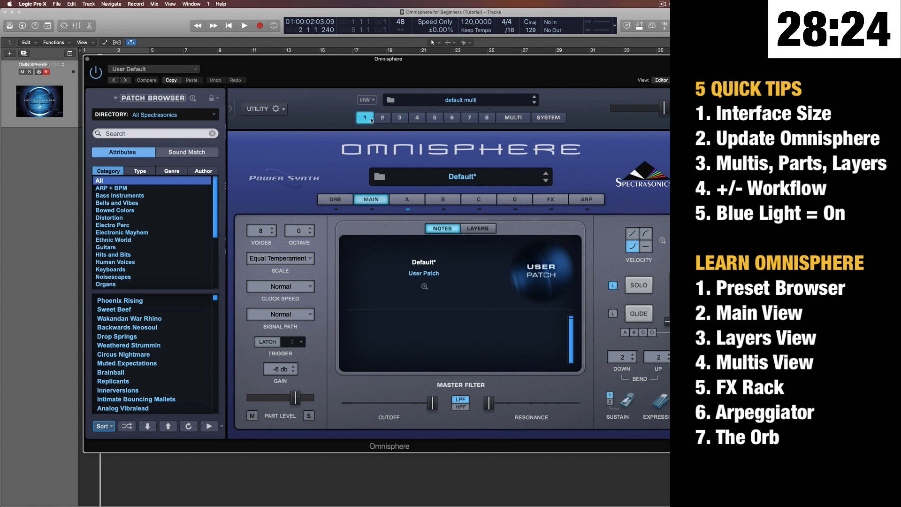
{"action": "left_click", "coordinate": [515, 120]}
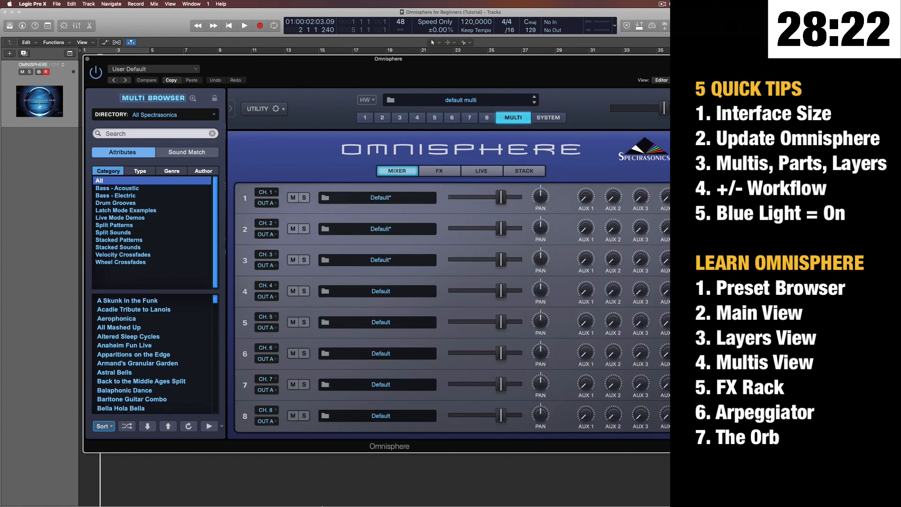
Load the Chaotic Vibes soundsource into layer B of Part 1, with the browser filtered by the Bubbly timbre.
{"action": "left_click", "coordinate": [366, 119]}
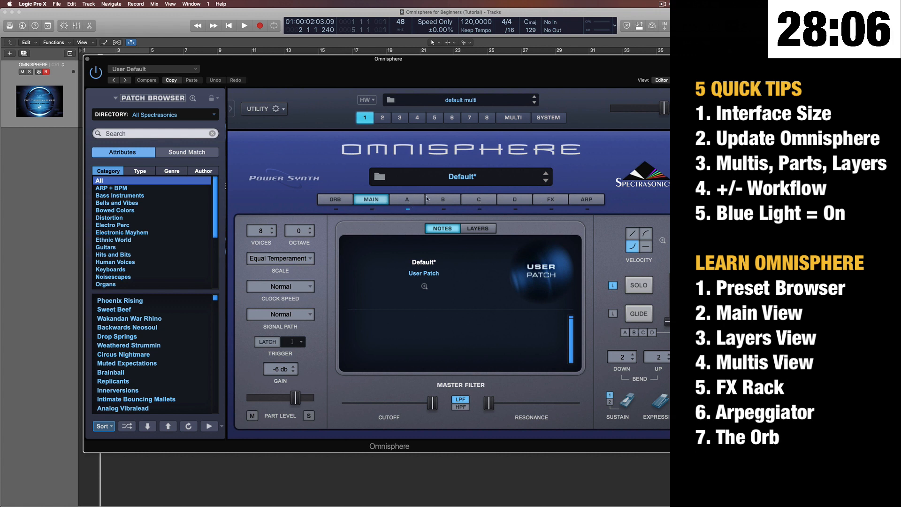
{"action": "left_click", "coordinate": [484, 232]}
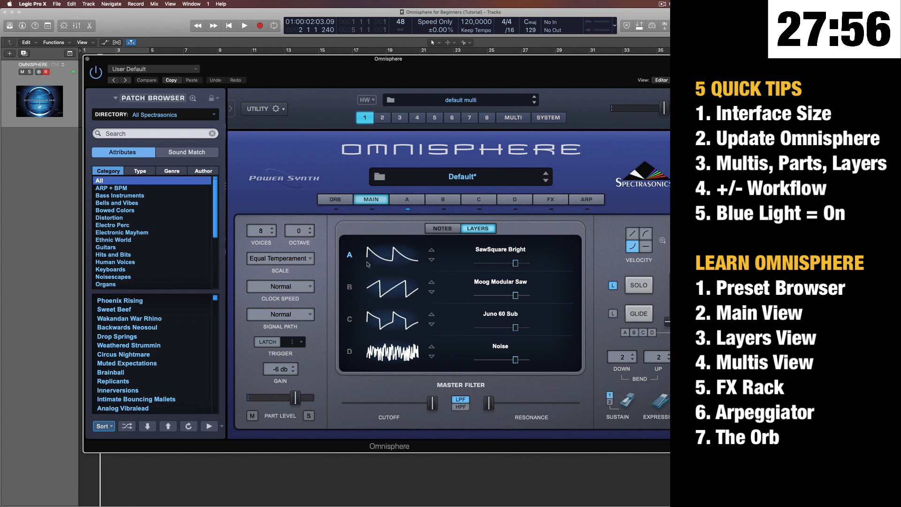
{"action": "left_click", "coordinate": [440, 200]}
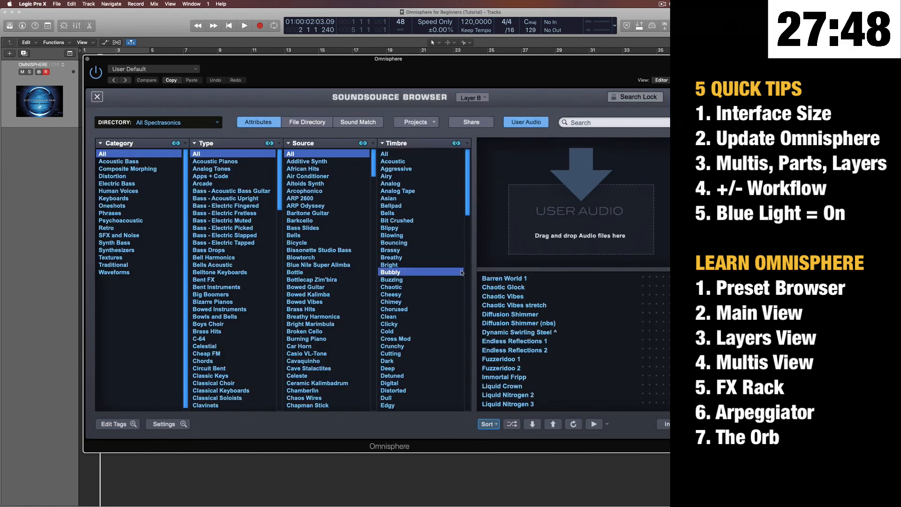
{"action": "left_click", "coordinate": [461, 273]}
{"action": "left_click", "coordinate": [507, 300]}
{"action": "left_click", "coordinate": [96, 96]}
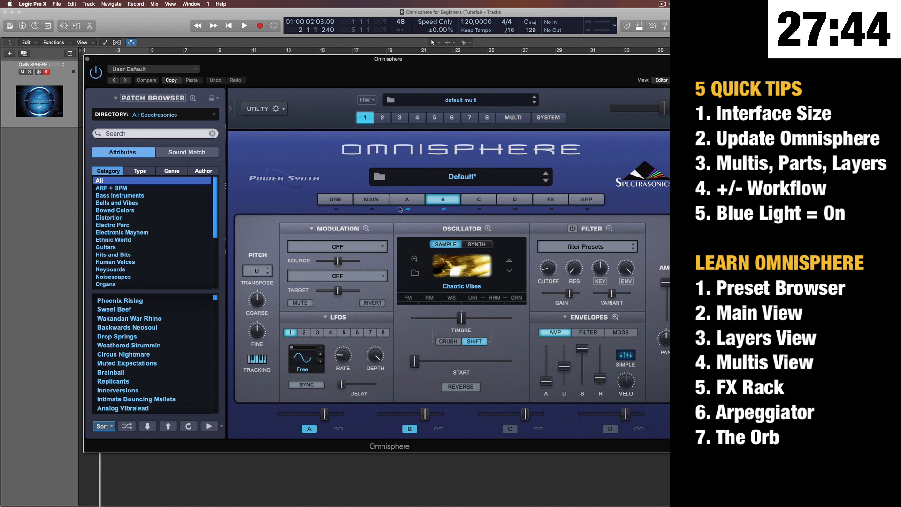
Turn layer A off to audition layer B on its own, and re-enable layer A.
{"action": "left_click", "coordinate": [408, 210]}
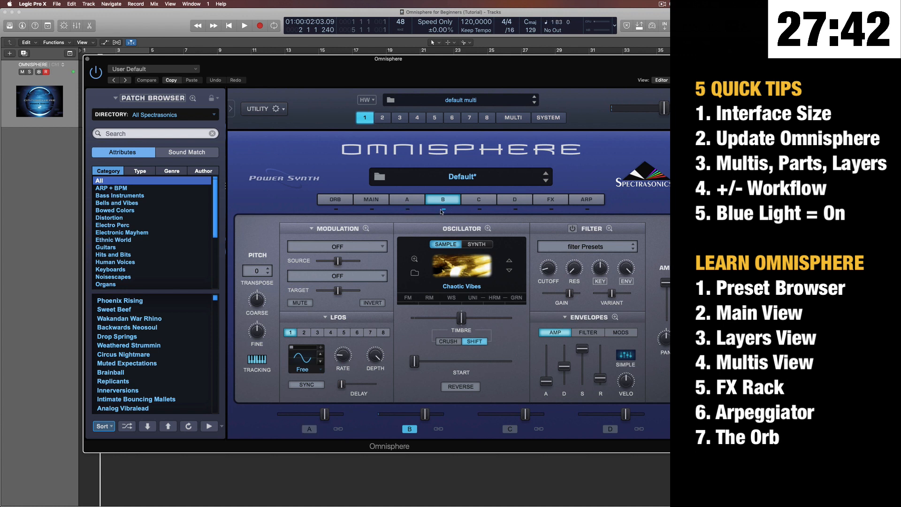
{"action": "left_click", "coordinate": [408, 211]}
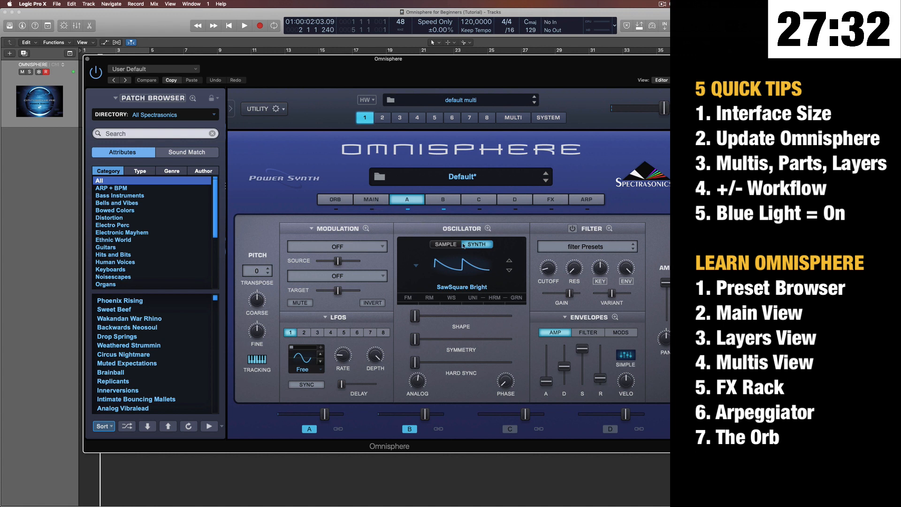
In Part 1's layer overview, raise the Chaotic Vibes level to about 3.78 dB and lower the SawSquare Bright level.
{"action": "left_click", "coordinate": [383, 199]}
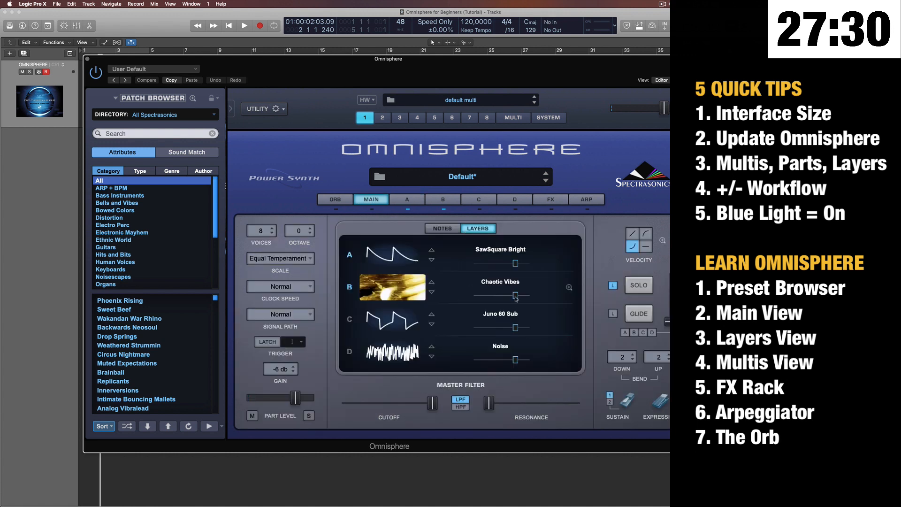
{"action": "mouse_move", "coordinate": [515, 297]}
{"action": "left_mouse_down"}
{"action": "mouse_move", "coordinate": [497, 297]}
{"action": "mouse_move", "coordinate": [522, 295]}
{"action": "left_mouse_up"}
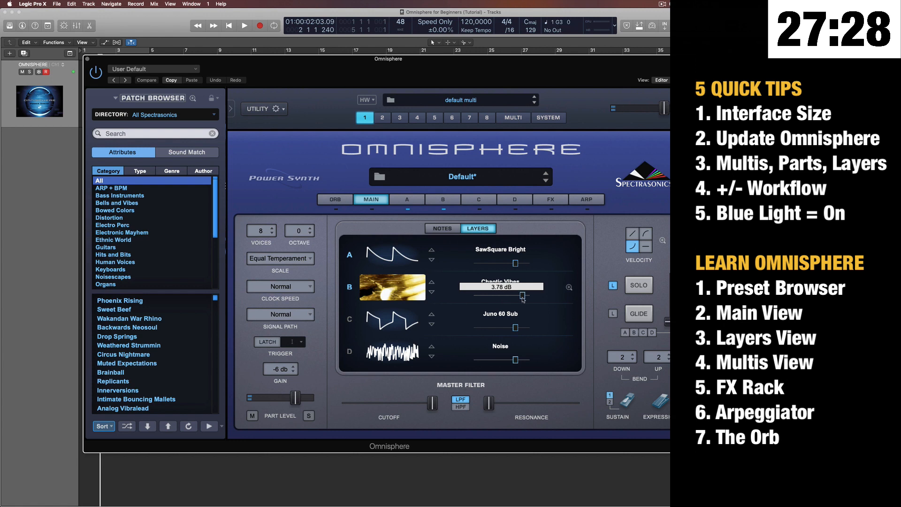
{"action": "left_click_drag", "start_coordinate": [515, 263], "coordinate": [508, 265]}
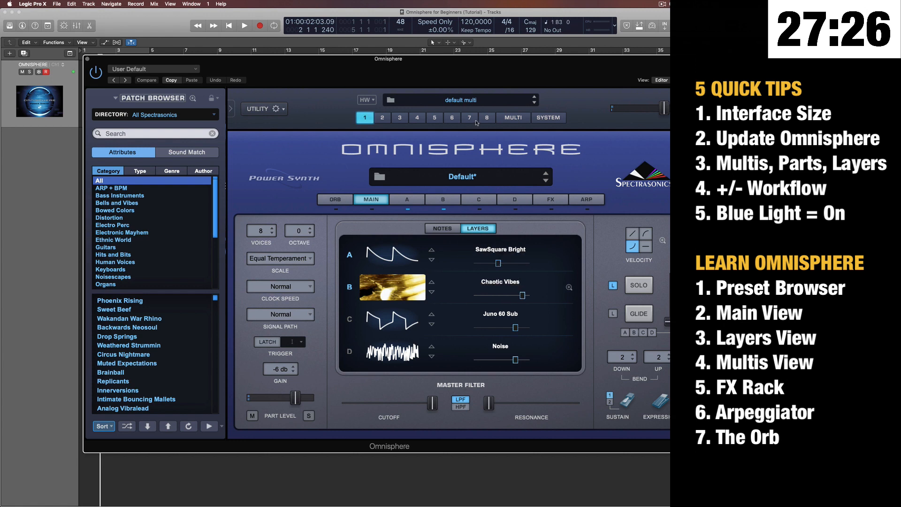
Compare the Multi mixer with the individual patches in Parts 1 and 2.
{"action": "left_click", "coordinate": [514, 120]}
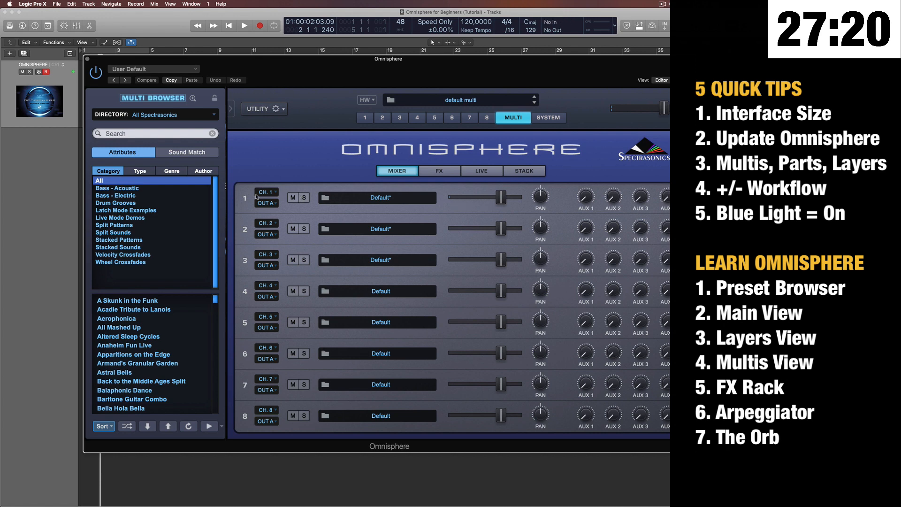
{"action": "left_click", "coordinate": [365, 117]}
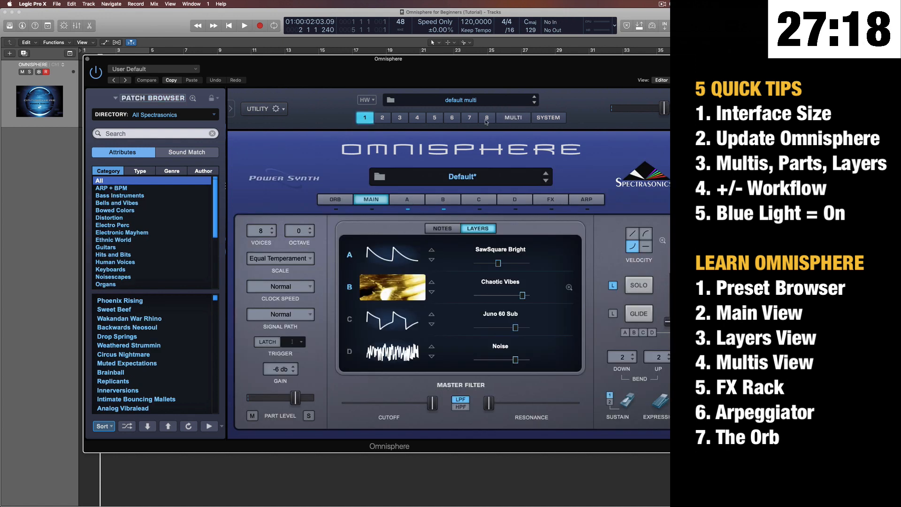
{"action": "left_click", "coordinate": [507, 119]}
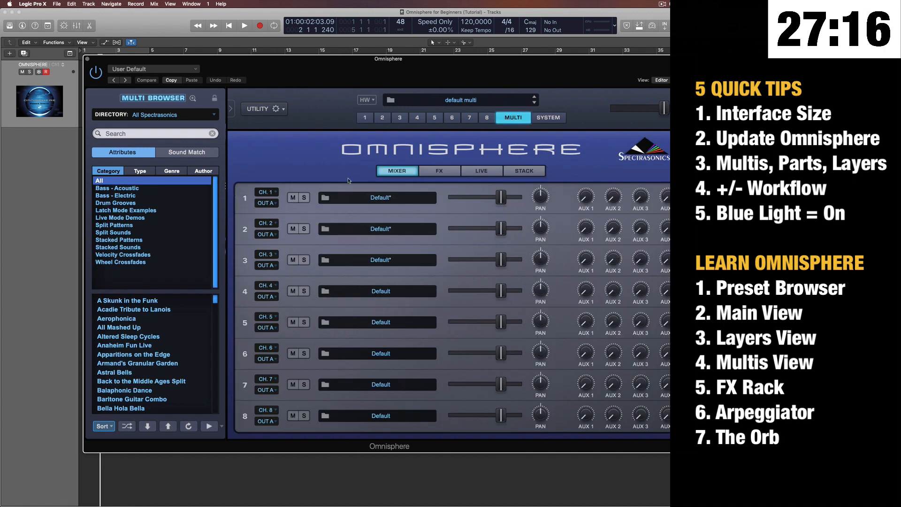
{"action": "left_click", "coordinate": [384, 118]}
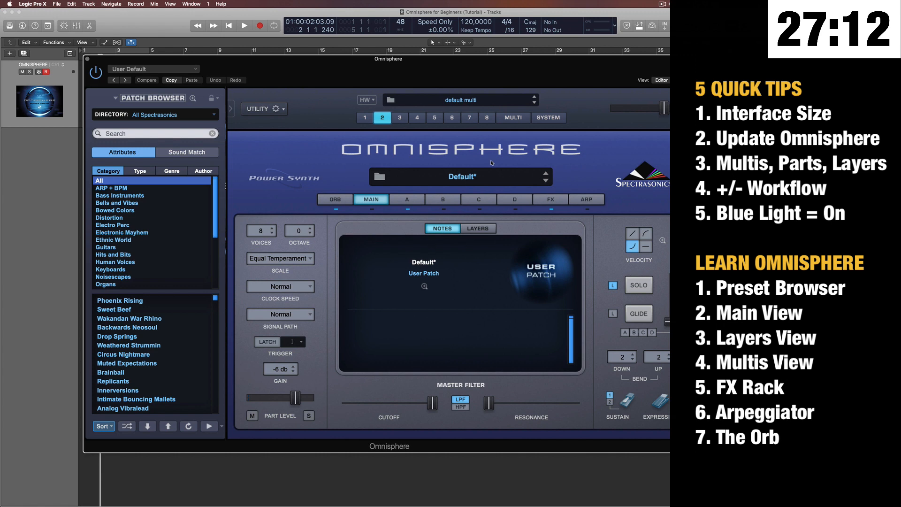
{"action": "left_click", "coordinate": [365, 118]}
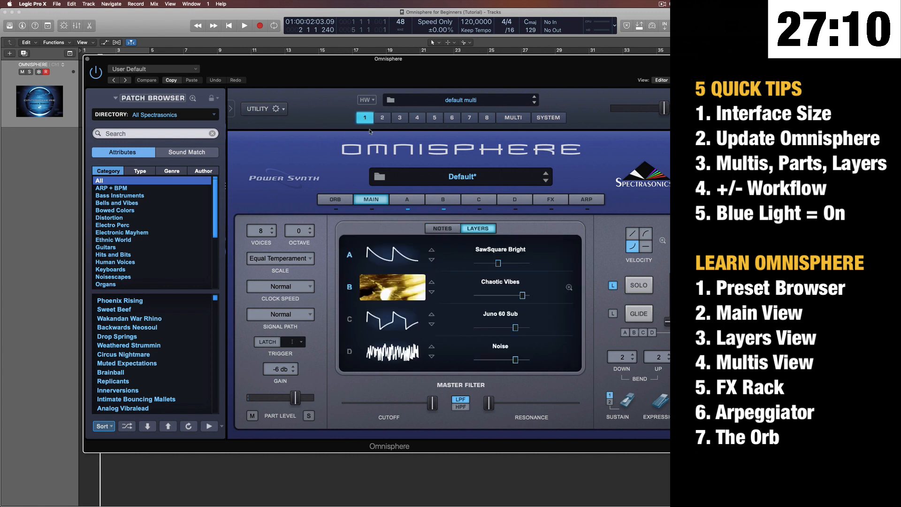
Examine the zoomed oscillator pages of layer B, including frequency modulation, and return to the layer's overview.
{"action": "left_click", "coordinate": [389, 285]}
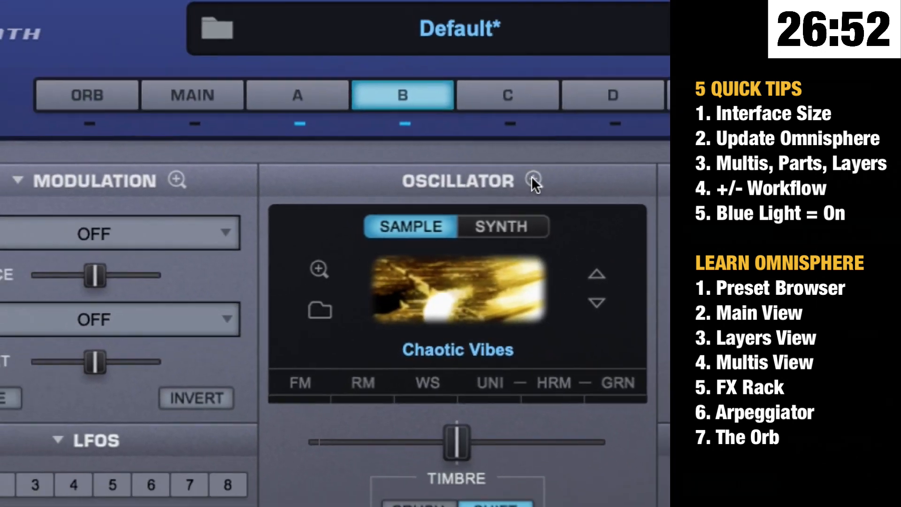
{"action": "left_click", "coordinate": [545, 168]}
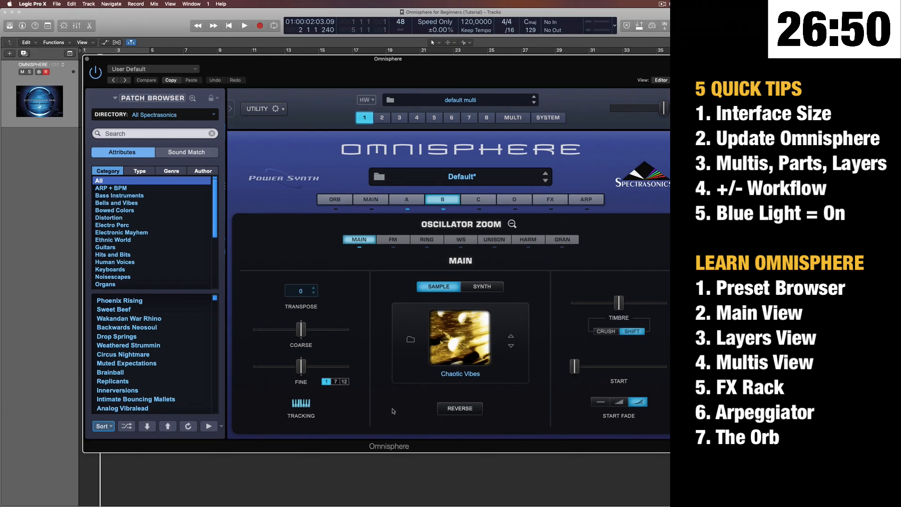
{"action": "left_click", "coordinate": [439, 240]}
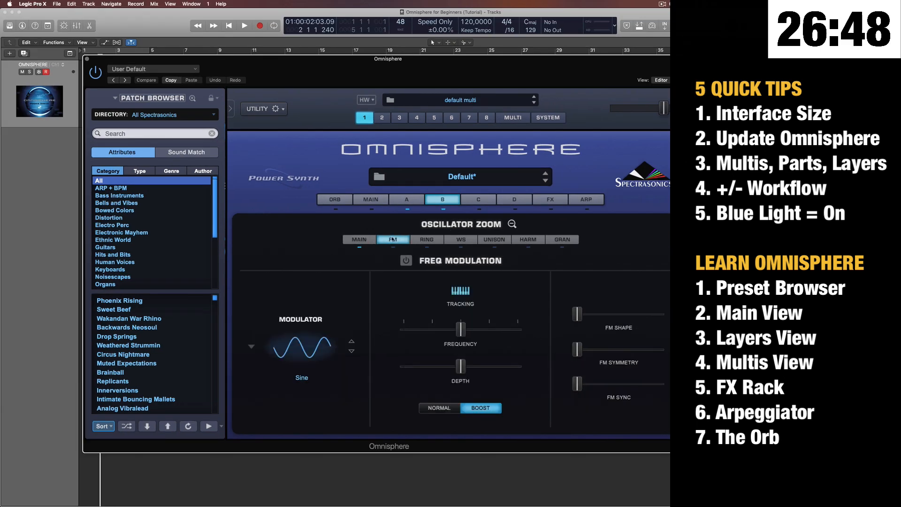
{"action": "left_click", "coordinate": [494, 239]}
{"action": "left_click", "coordinate": [528, 239]}
{"action": "left_click", "coordinate": [359, 239]}
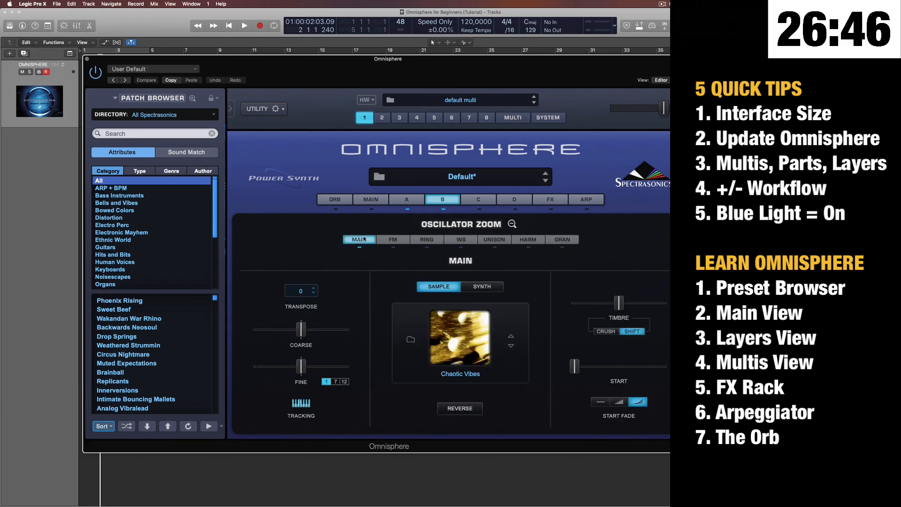
{"action": "left_click", "coordinate": [512, 225]}
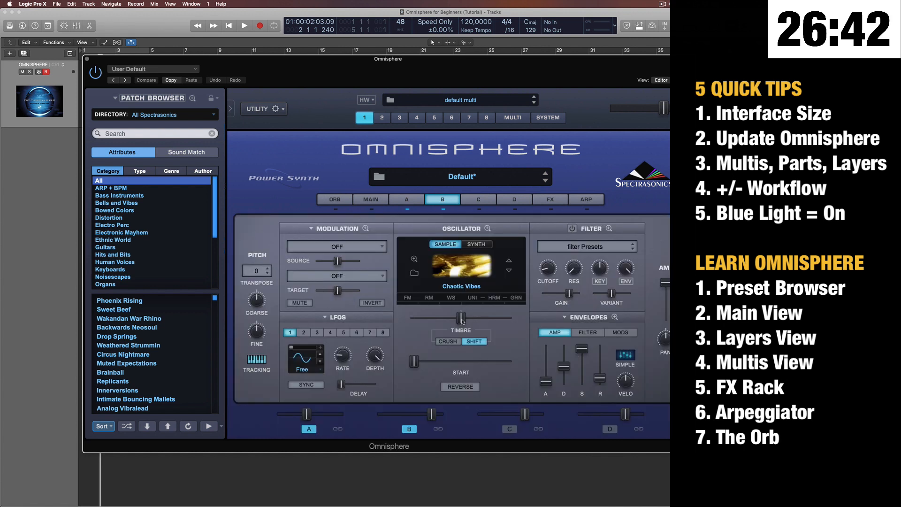
Inspect layer B's zoomed filter settings and the full-size Patch Browser, closing each one again.
{"action": "left_click", "coordinate": [609, 229]}
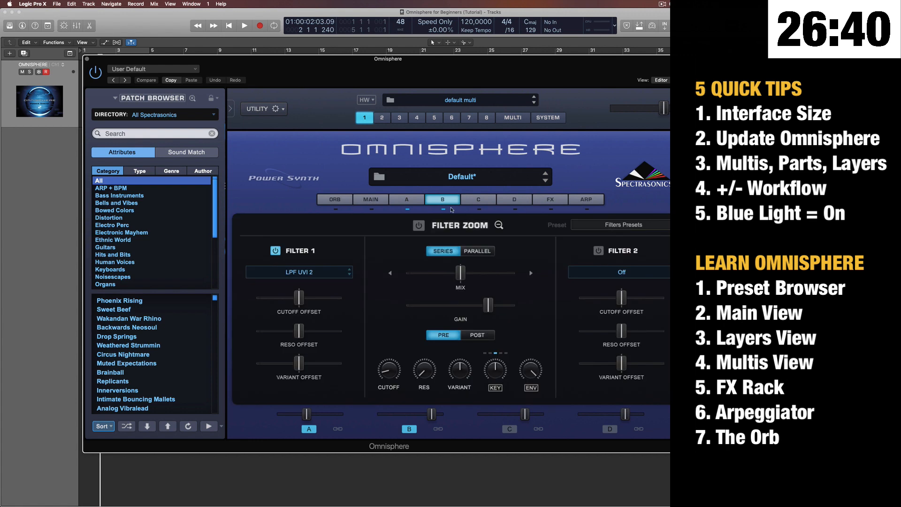
{"action": "left_click", "coordinate": [498, 226]}
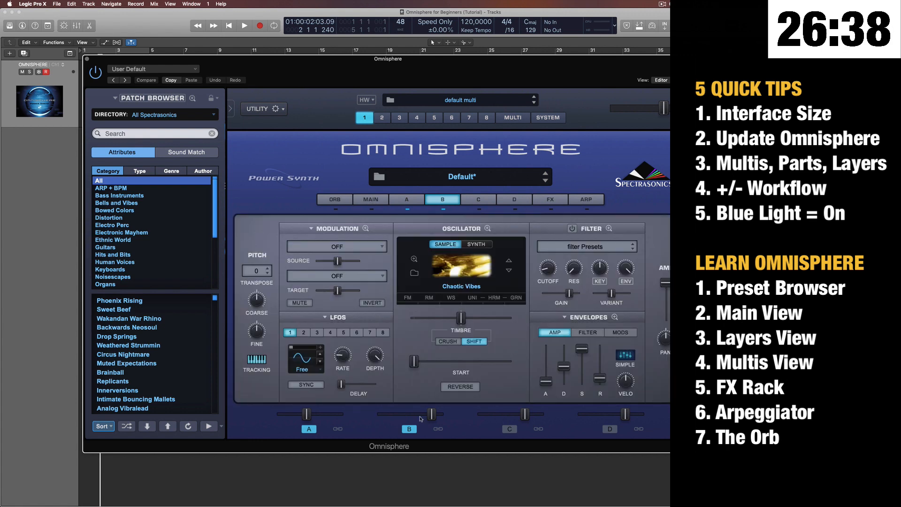
{"action": "left_click", "coordinate": [192, 99]}
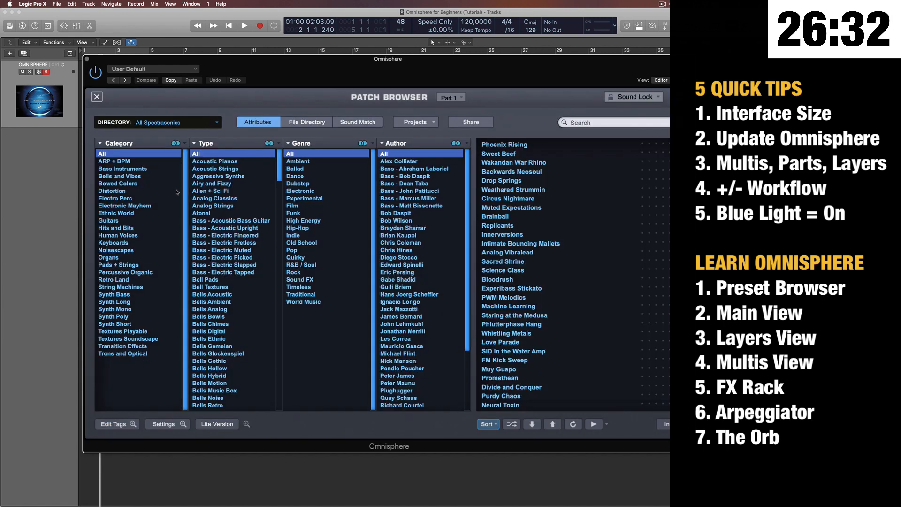
{"action": "left_click", "coordinate": [97, 97]}
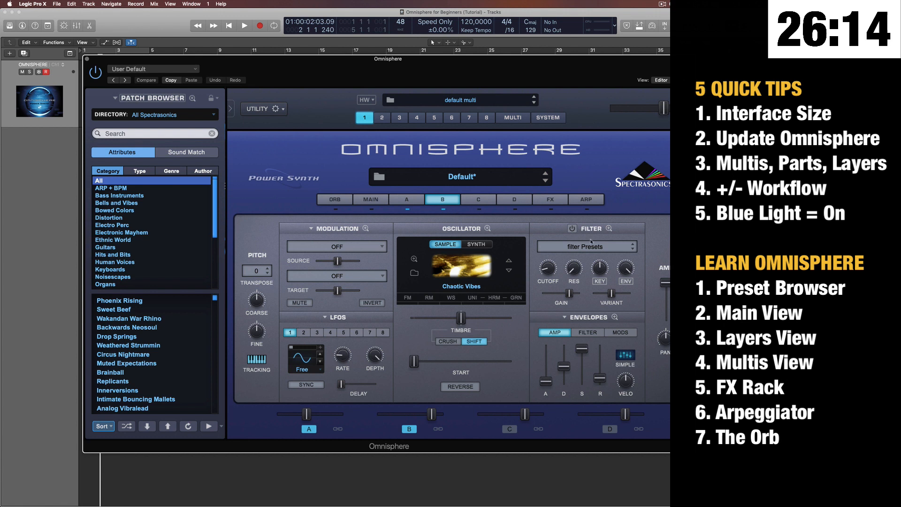
Switch layer B's filter on and back off.
{"action": "left_click", "coordinate": [572, 229]}
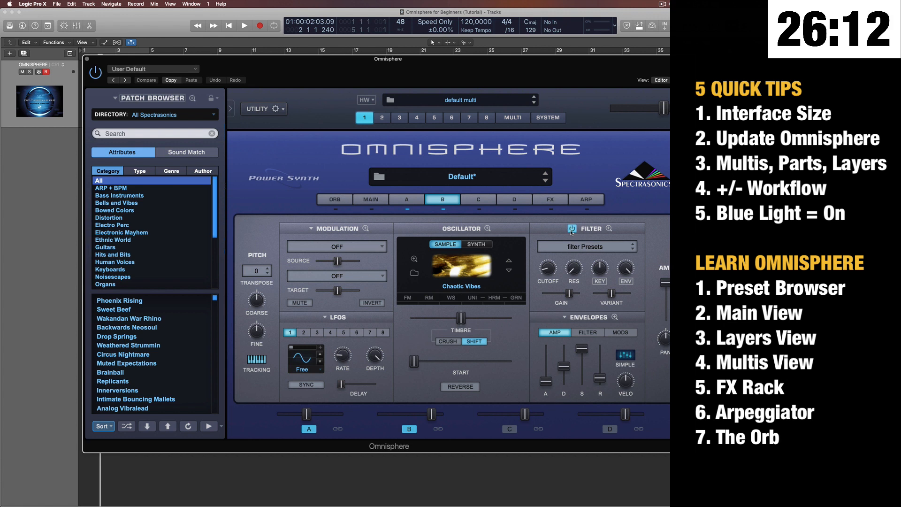
{"action": "left_click", "coordinate": [572, 229]}
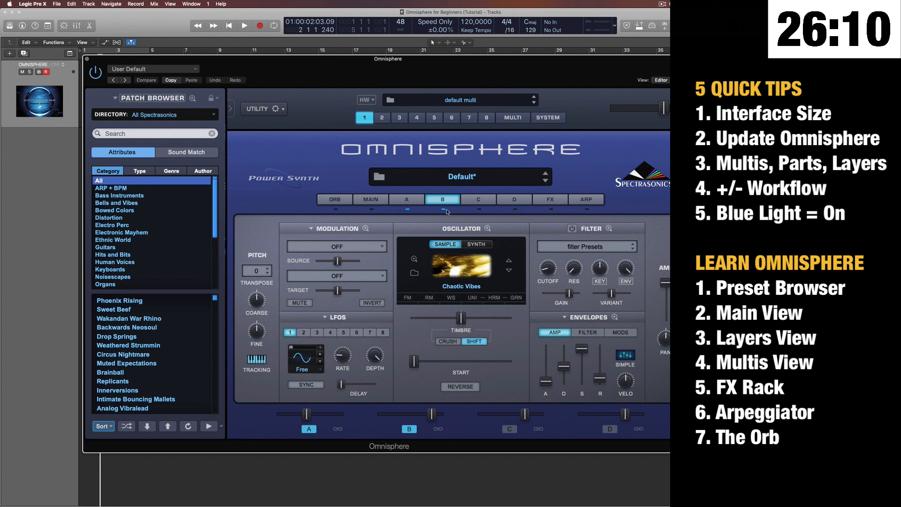
Display layer A's settings and look over the category list in the Patch Browser.
{"action": "left_click", "coordinate": [395, 202]}
{"action": "left_click", "coordinate": [382, 202]}
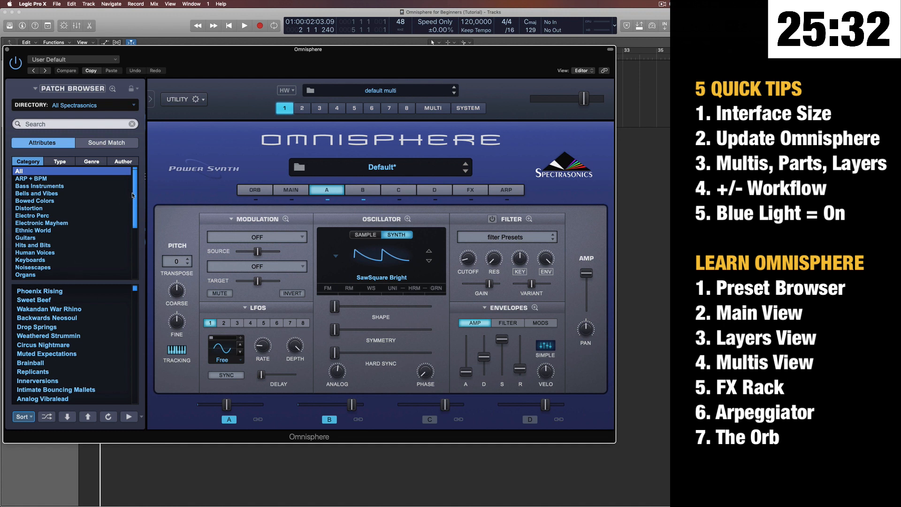
{"action": "left_click_drag", "start_coordinate": [135, 191], "coordinate": [136, 171]}
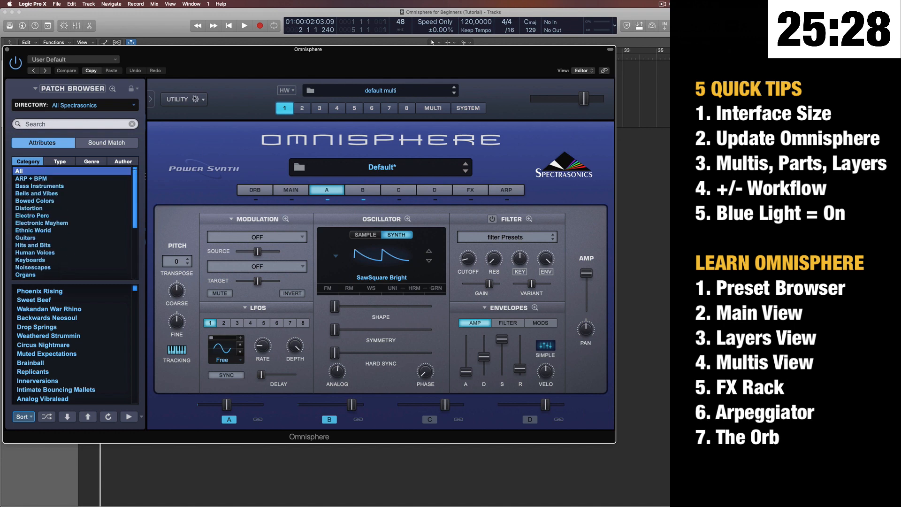
Hide and redisplay the compact Patch Browser, and inspect its full-size version before closing that again.
{"action": "left_click", "coordinate": [150, 100]}
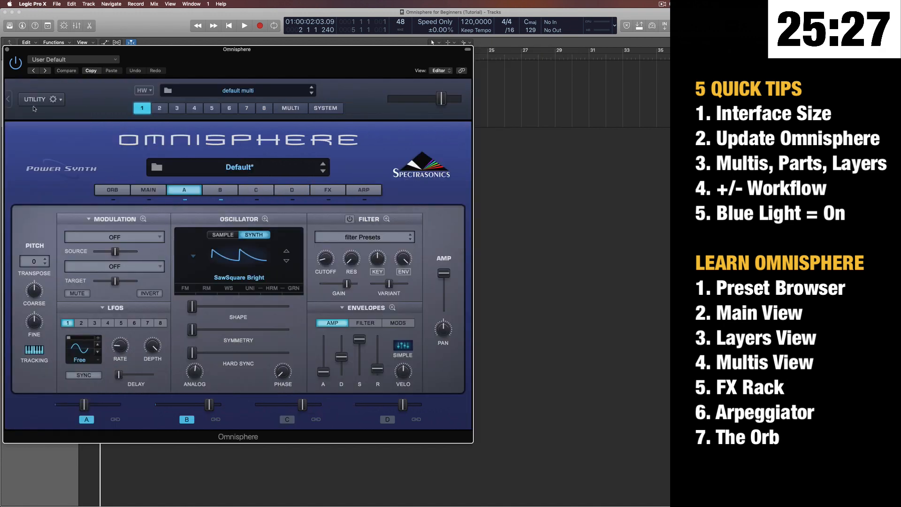
{"action": "left_click", "coordinate": [9, 99]}
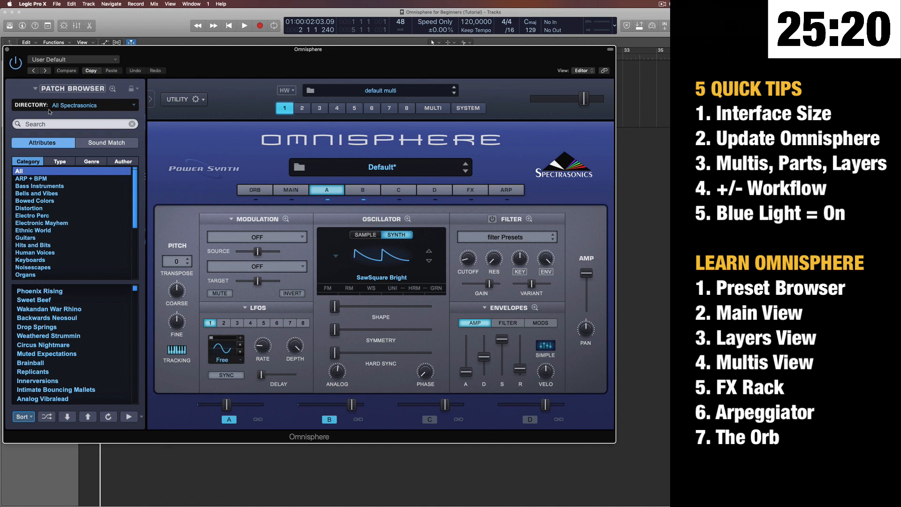
{"action": "left_click", "coordinate": [112, 89]}
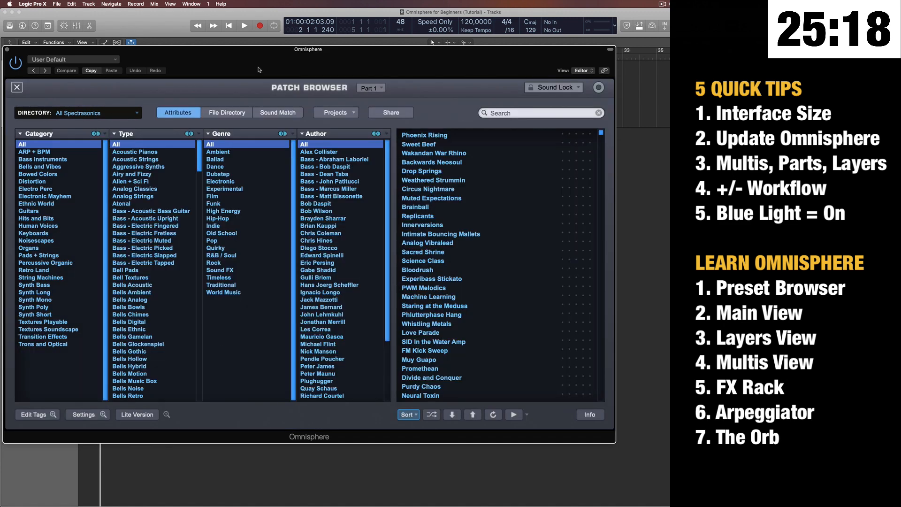
{"action": "left_click", "coordinate": [18, 88]}
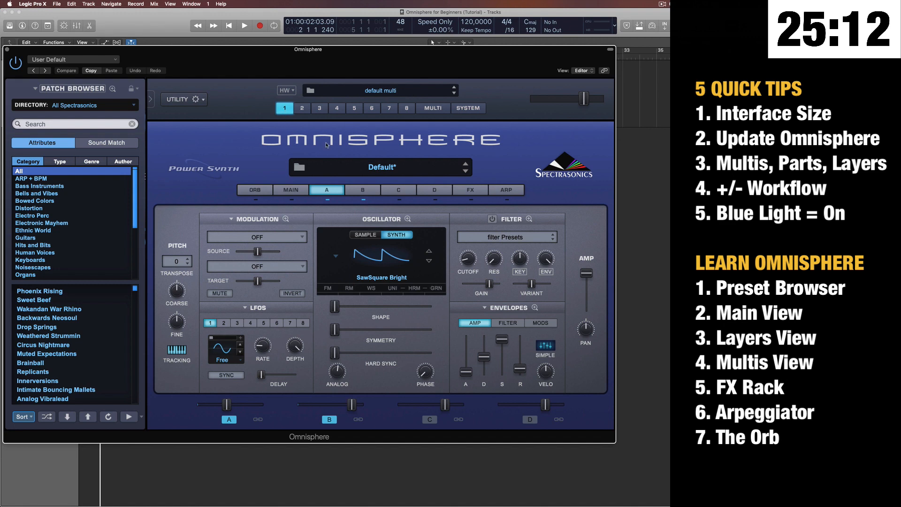
Bring up the full-size Patch Browser from the current patch's name and close it, twice in a row.
{"action": "left_click", "coordinate": [385, 169]}
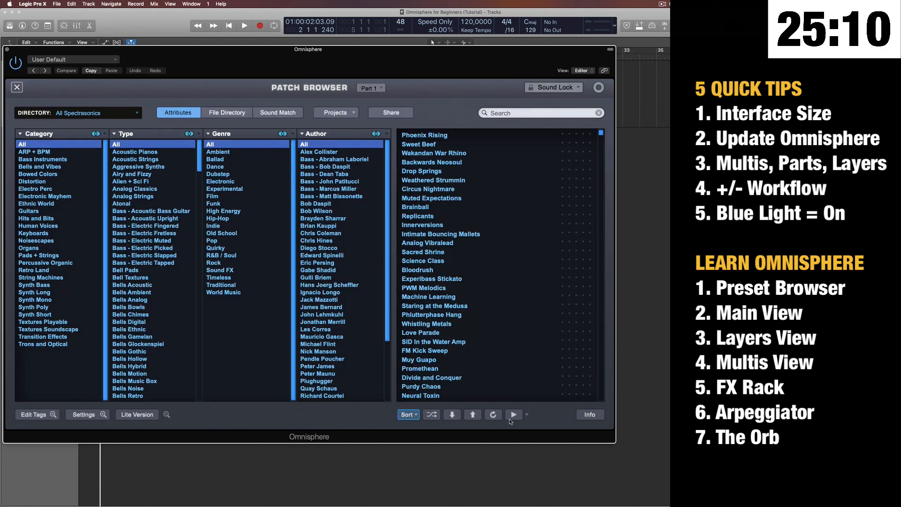
{"action": "left_click", "coordinate": [19, 87]}
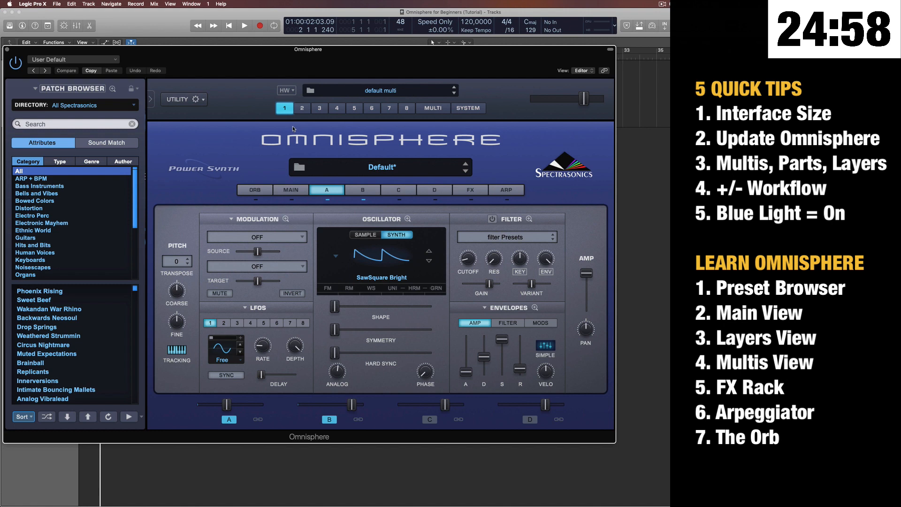
{"action": "left_click", "coordinate": [380, 176]}
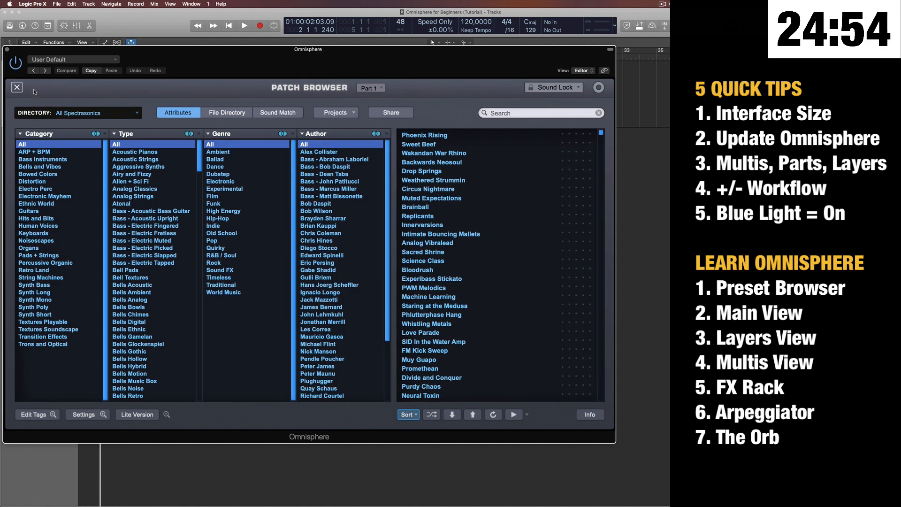
{"action": "left_click", "coordinate": [17, 87]}
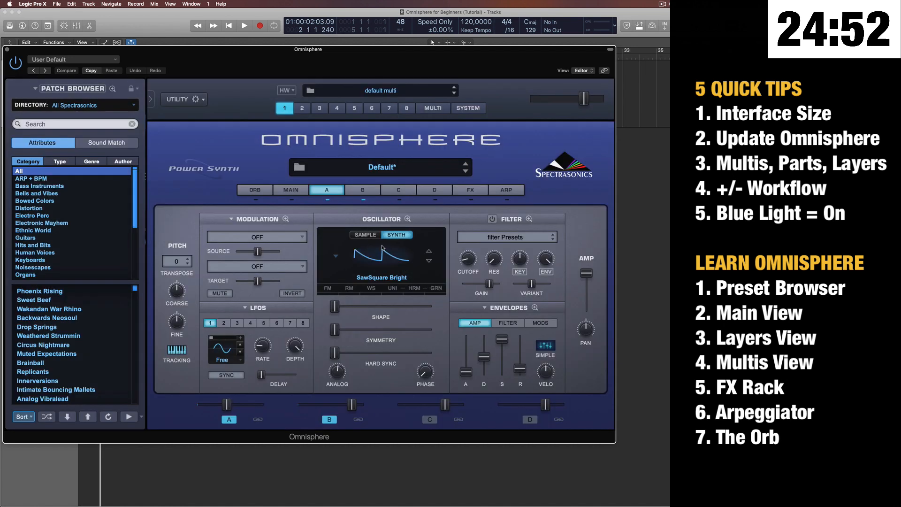
Look through parts 1 to 4, return to part 1, and check its full-size Patch Browser.
{"action": "left_click", "coordinate": [302, 109]}
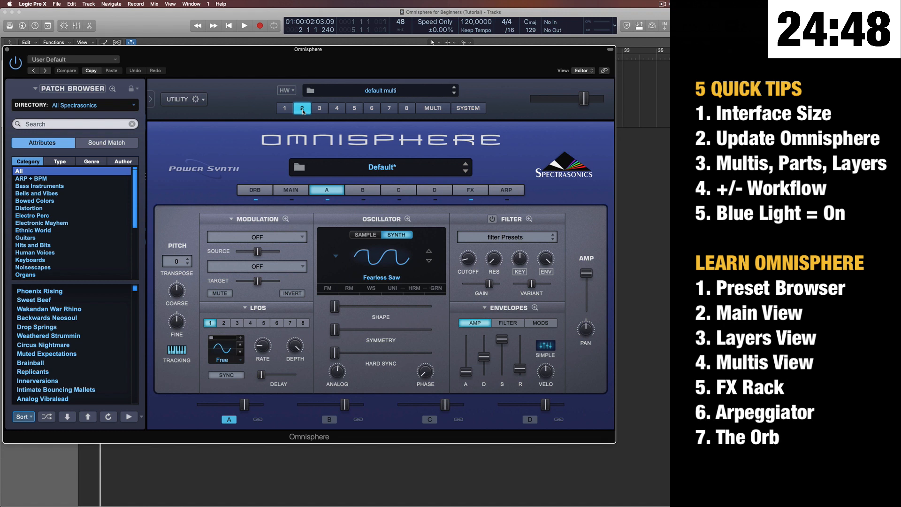
{"action": "left_click", "coordinate": [288, 110]}
{"action": "left_click", "coordinate": [301, 111]}
{"action": "left_click", "coordinate": [323, 110]}
{"action": "left_click", "coordinate": [342, 110]}
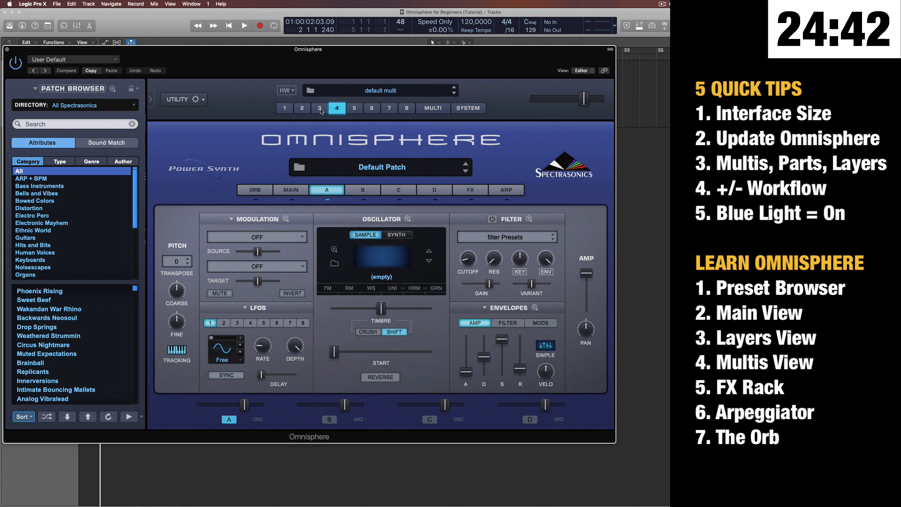
{"action": "left_click", "coordinate": [321, 110]}
{"action": "left_click", "coordinate": [306, 111]}
{"action": "left_click", "coordinate": [285, 109]}
{"action": "left_click", "coordinate": [302, 109]}
{"action": "left_click", "coordinate": [287, 110]}
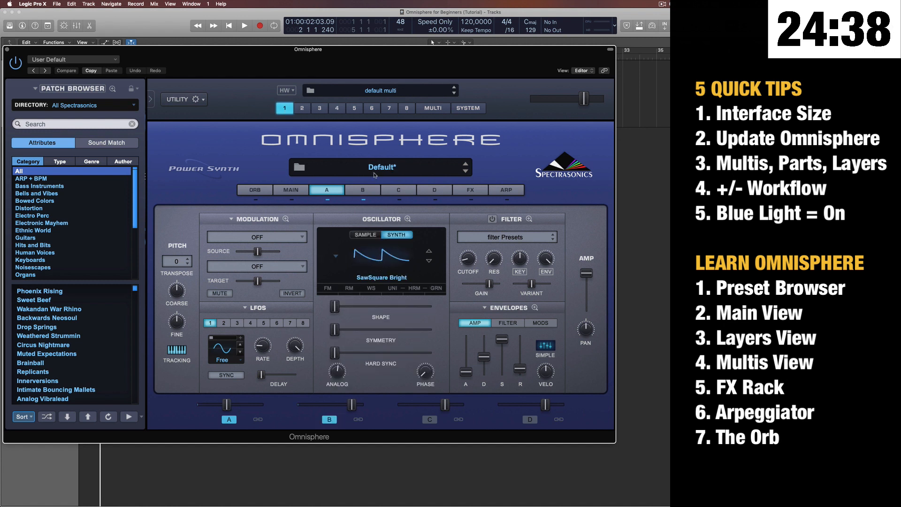
{"action": "left_click", "coordinate": [375, 173]}
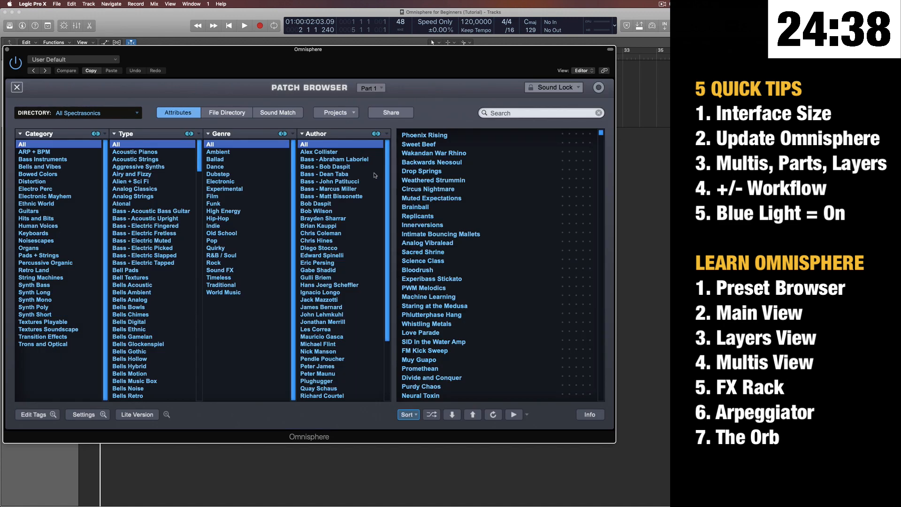
{"action": "left_click", "coordinate": [20, 88]}
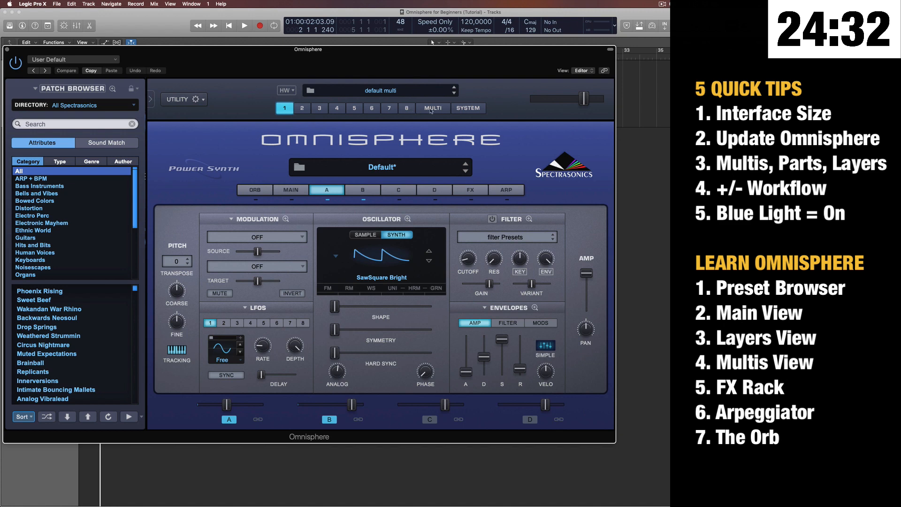
Display the multi mixer and look through the presets in the full-size Multi Browser before closing it.
{"action": "left_click", "coordinate": [433, 109]}
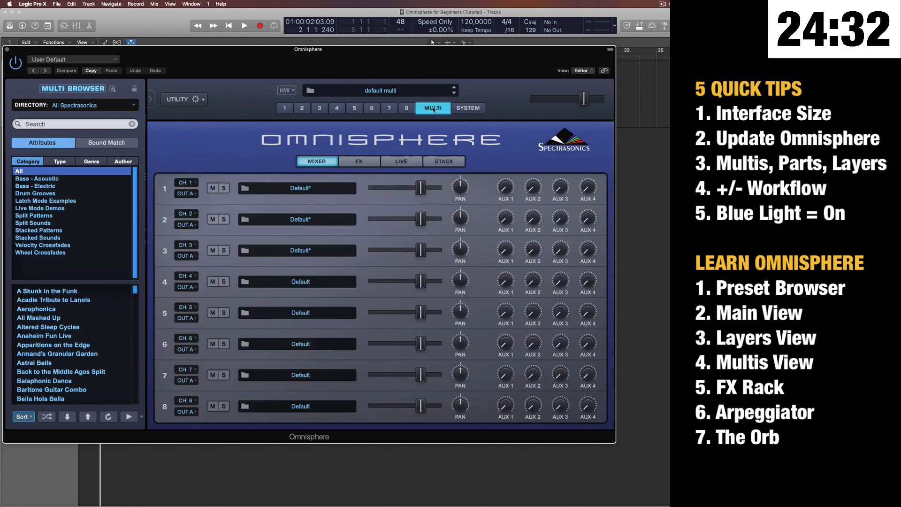
{"action": "left_click", "coordinate": [112, 89]}
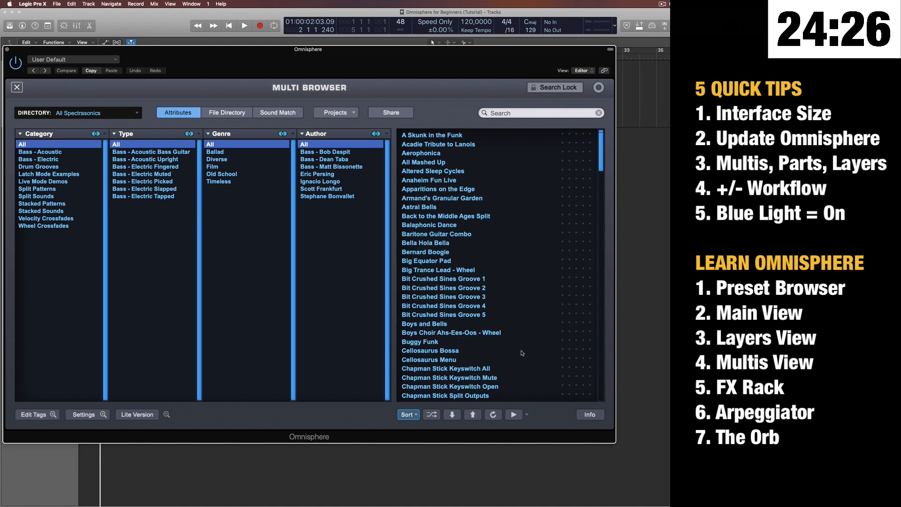
{"action": "left_click_drag", "start_coordinate": [603, 143], "coordinate": [601, 201]}
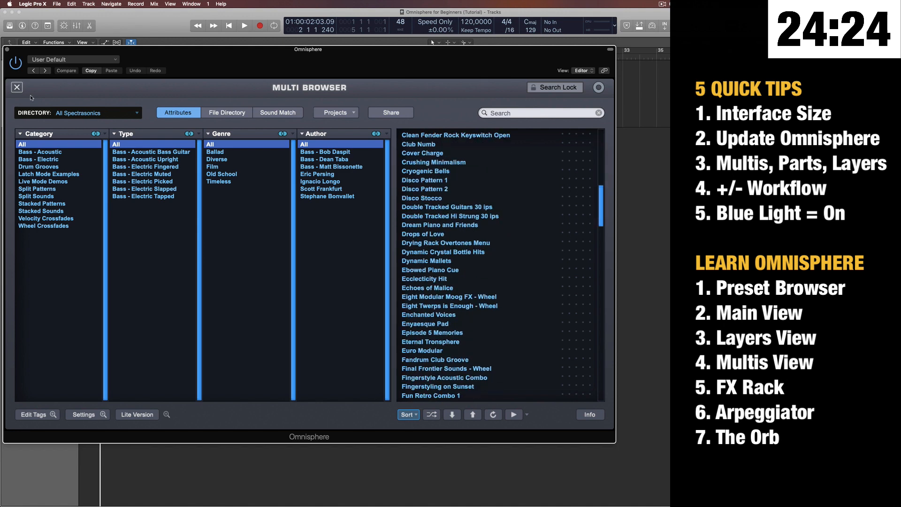
{"action": "left_click", "coordinate": [17, 88]}
Switch between individual parts and the multi view, inspect the full-size Multi Browser once more, and return to part 1.
{"action": "left_click", "coordinate": [319, 108]}
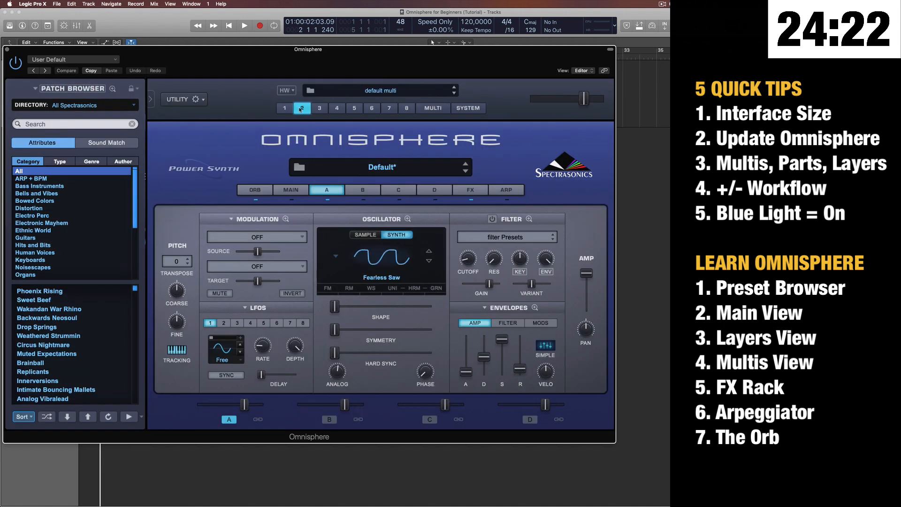
{"action": "left_click", "coordinate": [337, 108]}
{"action": "left_click", "coordinate": [284, 108]}
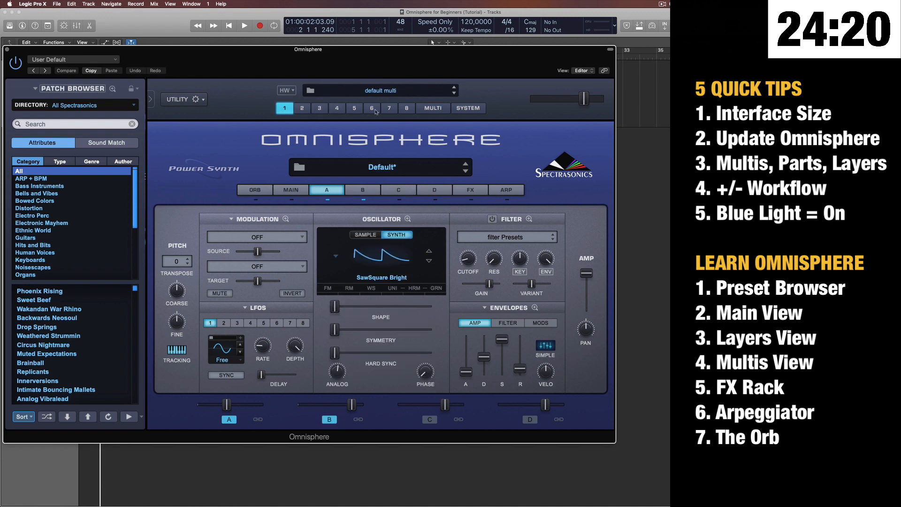
{"action": "left_click", "coordinate": [437, 109]}
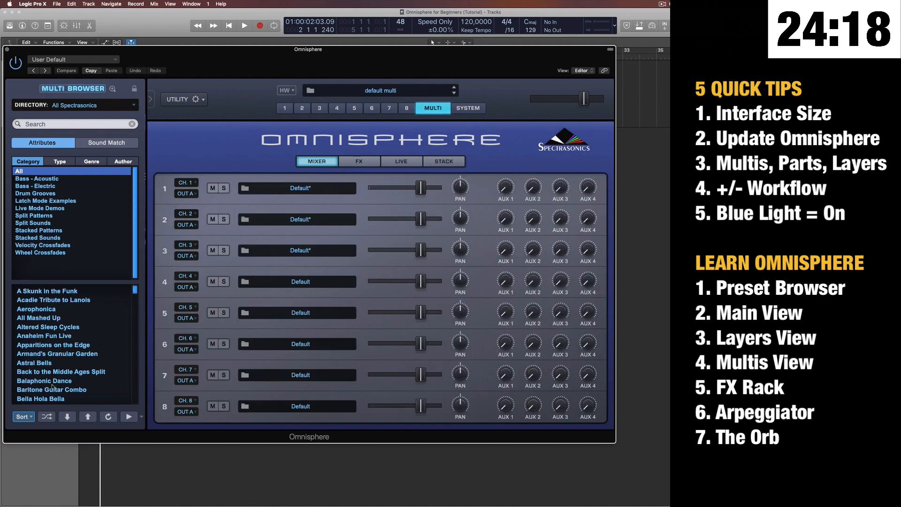
{"action": "left_click", "coordinate": [112, 88]}
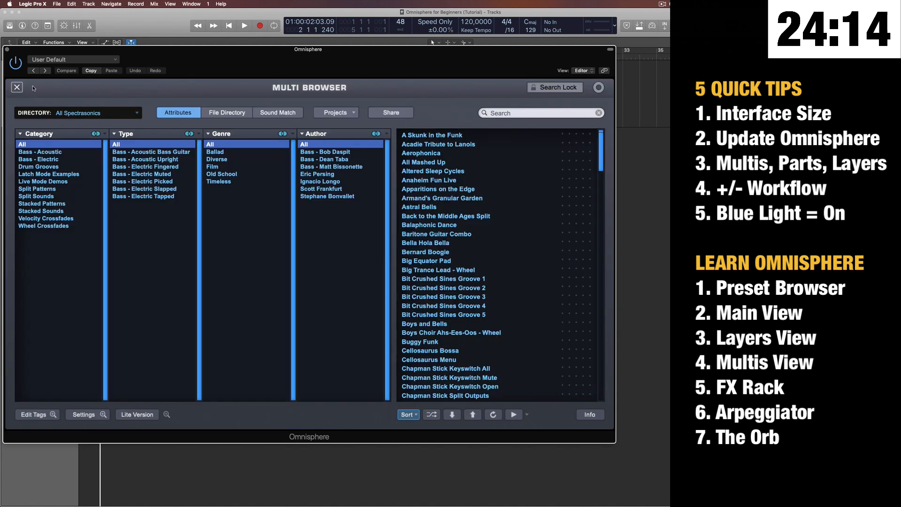
{"action": "left_click", "coordinate": [18, 88]}
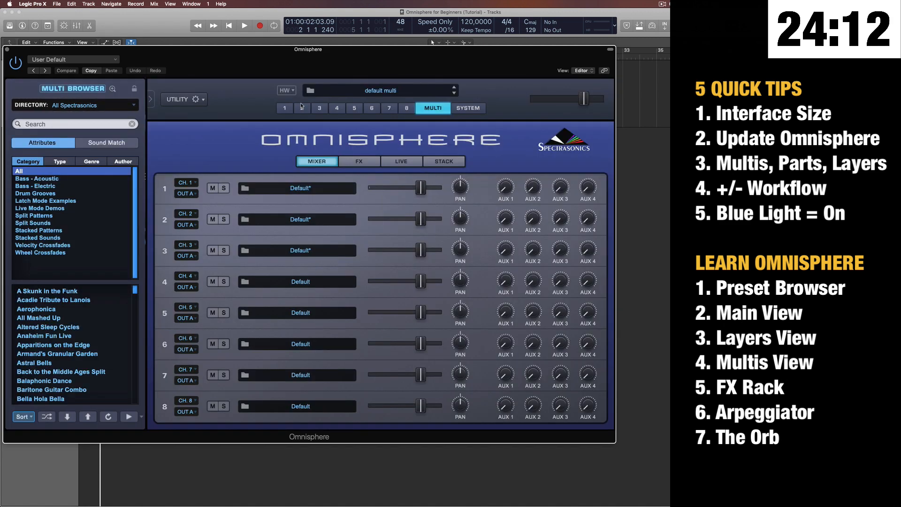
{"action": "left_click", "coordinate": [279, 110]}
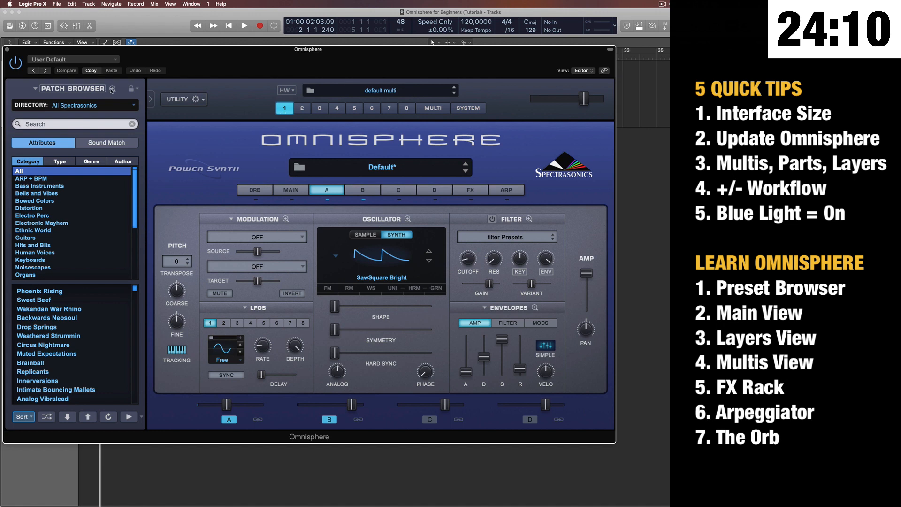
Filter the full-size Patch Browser by Pads + Strings and review the attribute choices for the Type and Genre columns.
{"action": "left_click", "coordinate": [111, 89]}
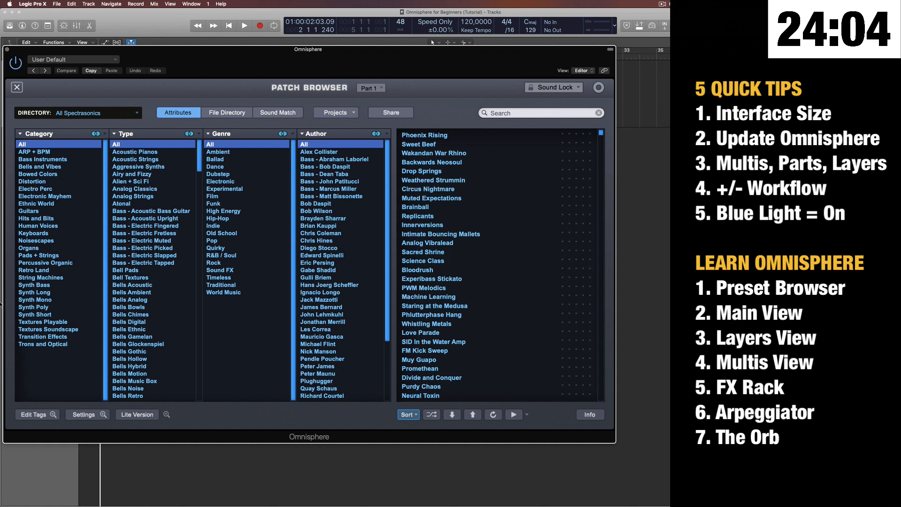
{"action": "left_click", "coordinate": [33, 255]}
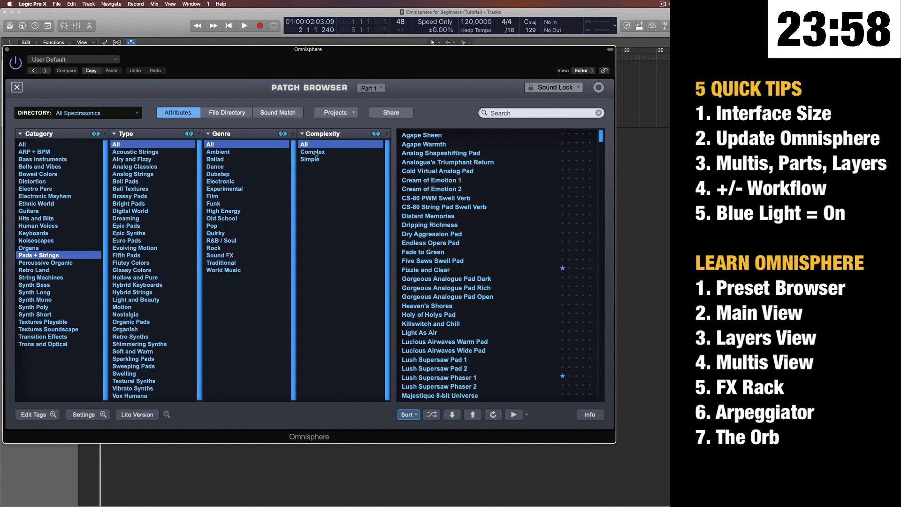
{"action": "left_click", "coordinate": [122, 136]}
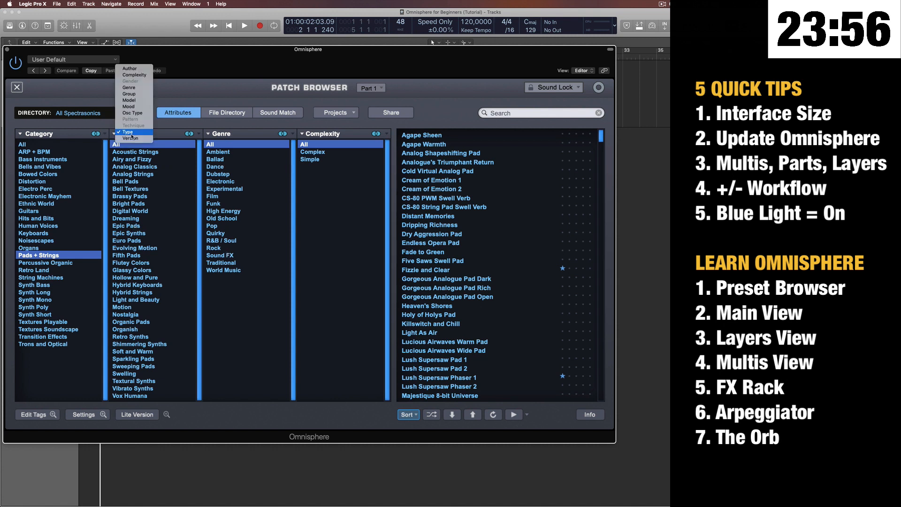
{"action": "left_click", "coordinate": [136, 137]}
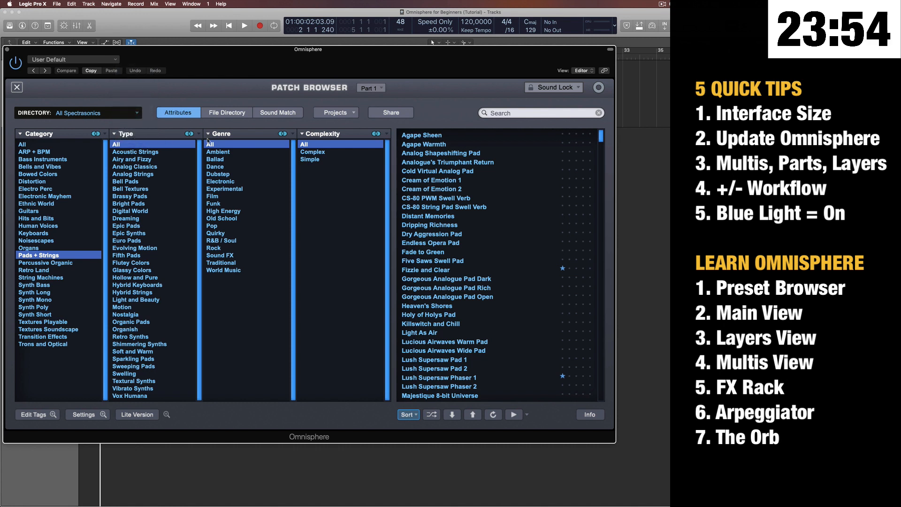
{"action": "left_click", "coordinate": [236, 134]}
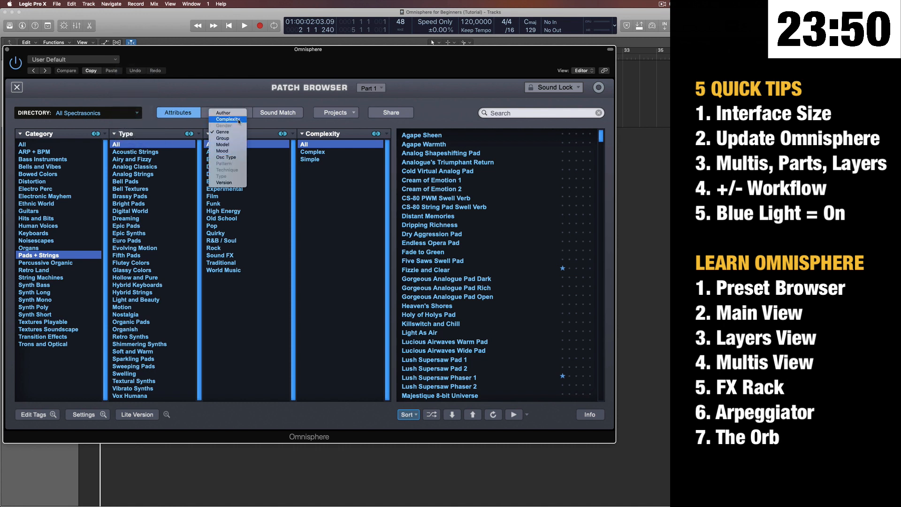
{"action": "left_click", "coordinate": [223, 144]}
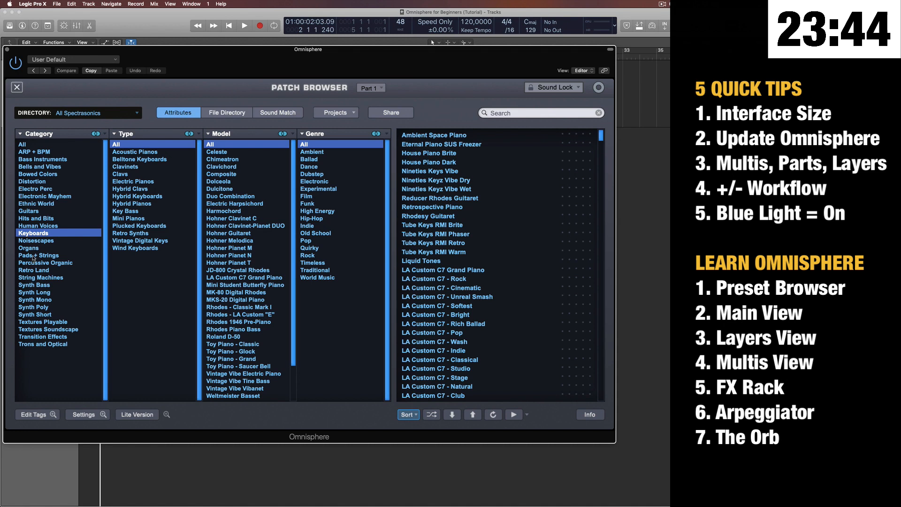
Narrow the patches to Epic Synths within Pads + Strings, and reset the Category and Type filters to All.
{"action": "left_click", "coordinate": [33, 255]}
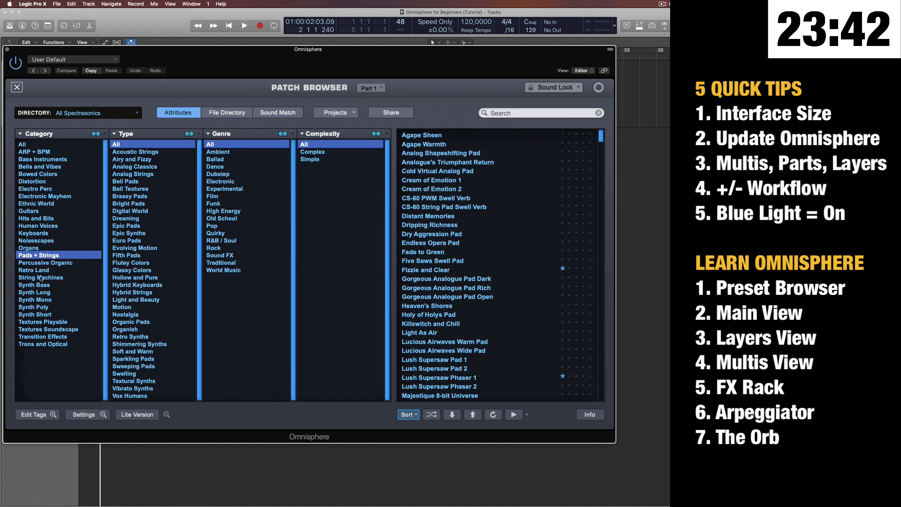
{"action": "left_click", "coordinate": [131, 234]}
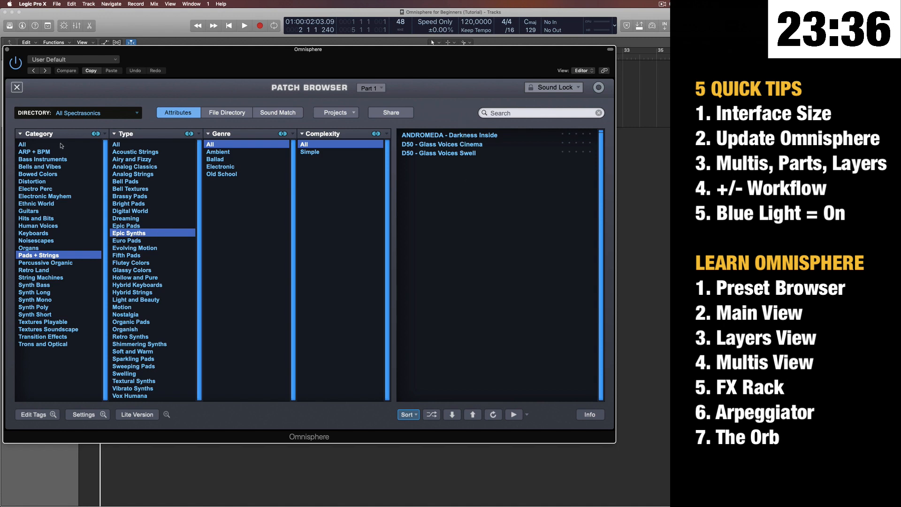
{"action": "left_click", "coordinate": [77, 145]}
{"action": "scroll", "coordinate": [185, 188], "scroll_direction": "up", "scroll_amount": 10}
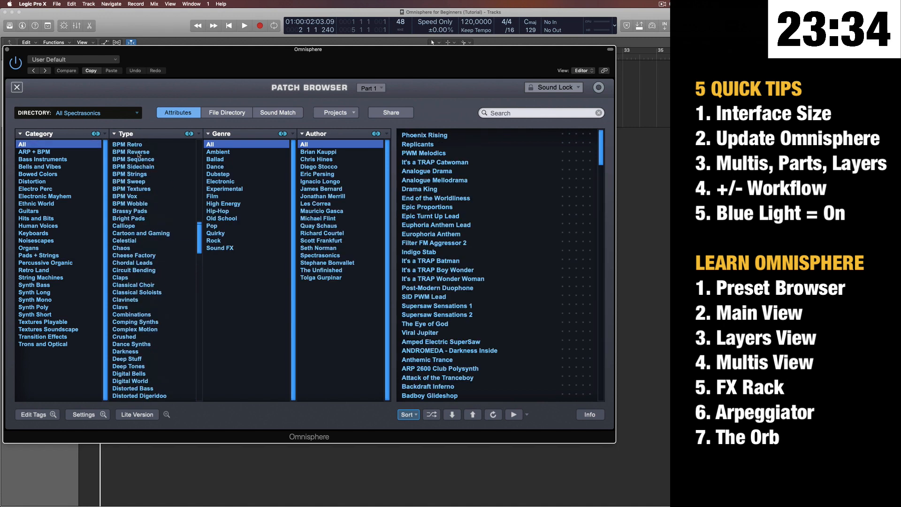
{"action": "scroll", "coordinate": [184, 189], "scroll_direction": "up", "scroll_amount": 5}
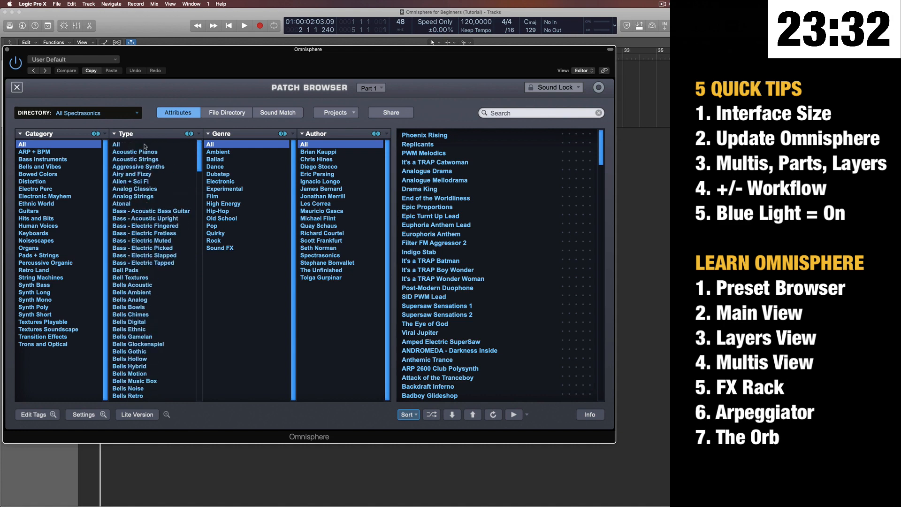
{"action": "left_click_drag", "start_coordinate": [601, 134], "coordinate": [622, 118]}
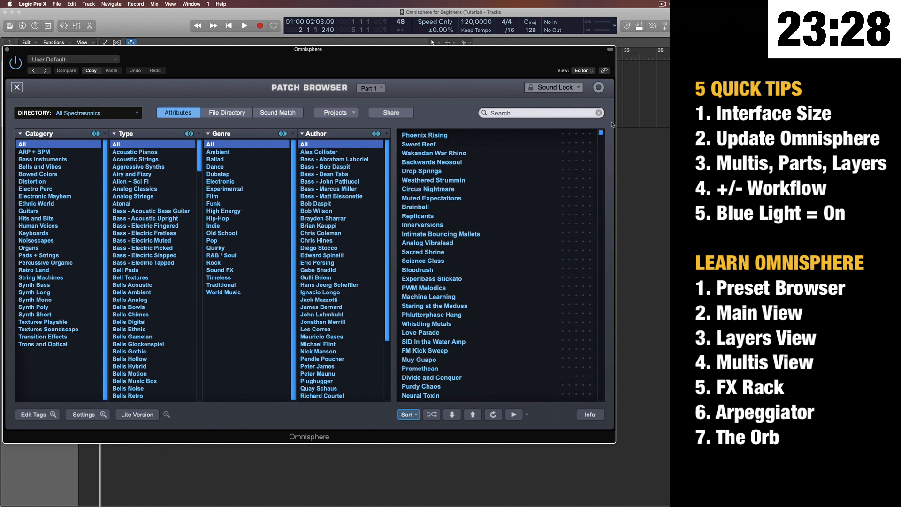
Rate the Weathered Strummin patch five stars and sort the patch list by Ratings.
{"action": "left_click", "coordinate": [590, 179]}
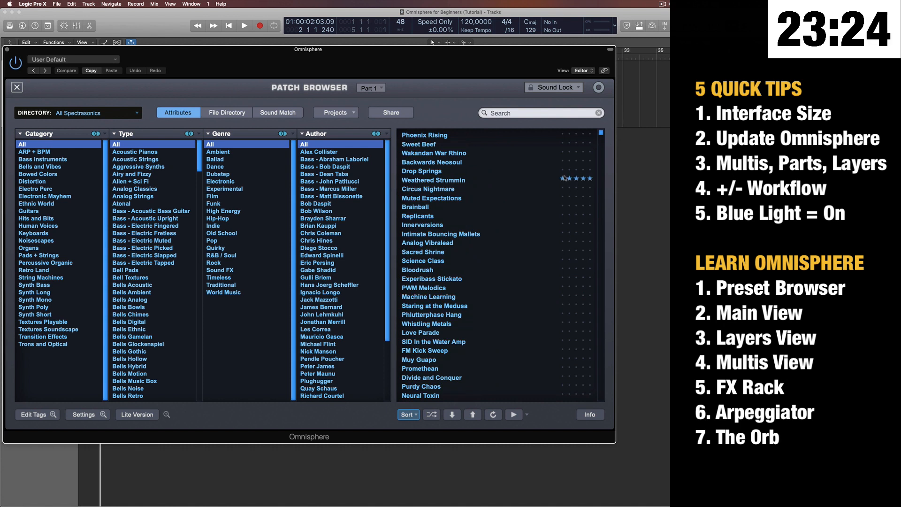
{"action": "left_click", "coordinate": [407, 415]}
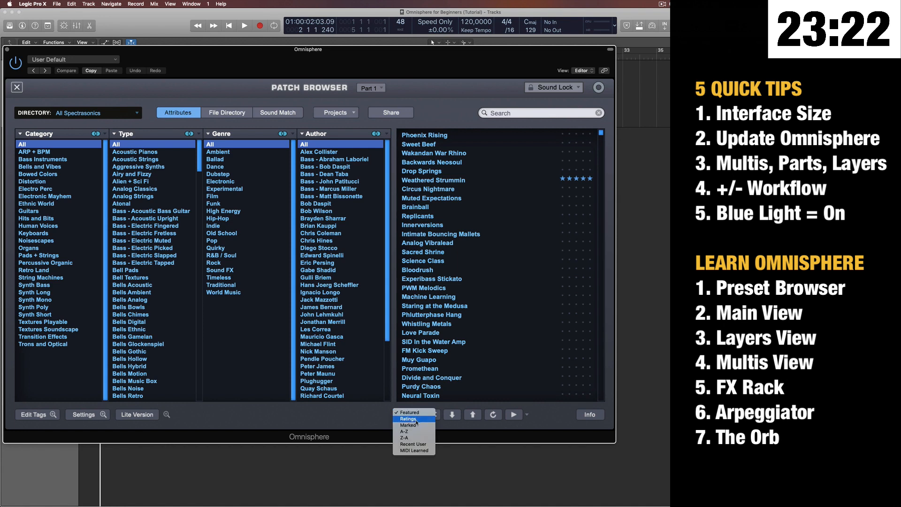
{"action": "left_click", "coordinate": [417, 420]}
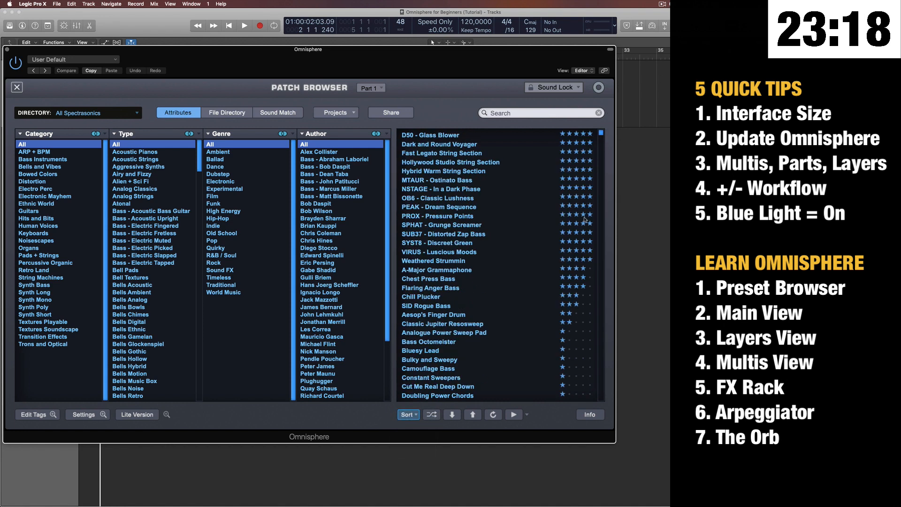
Shuffle the patch list into a random order several times.
{"action": "left_click", "coordinate": [431, 416]}
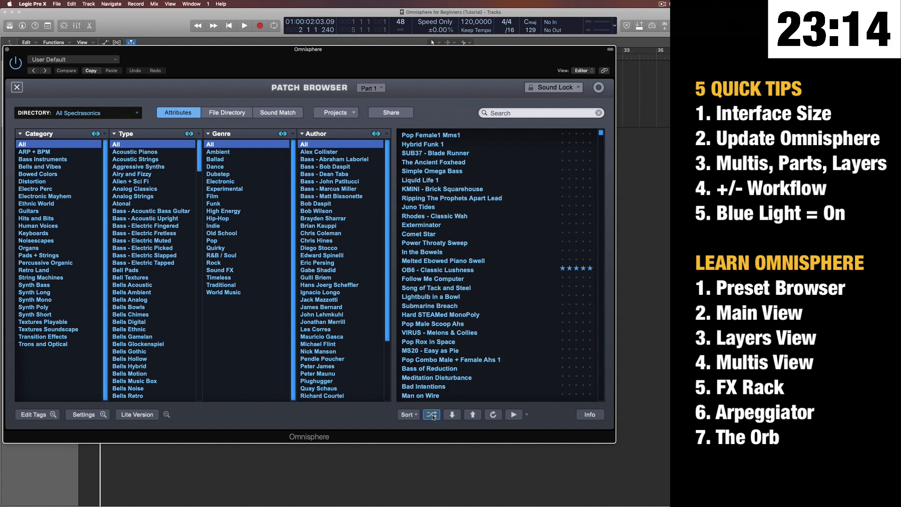
{"action": "left_click", "coordinate": [432, 416]}
{"action": "left_click", "coordinate": [432, 415]}
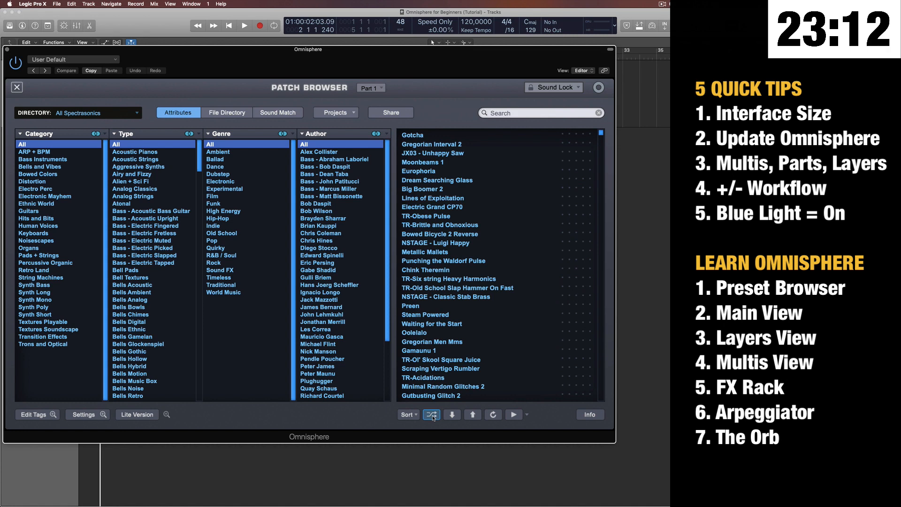
{"action": "left_click", "coordinate": [432, 415]}
{"action": "left_click", "coordinate": [432, 415]}
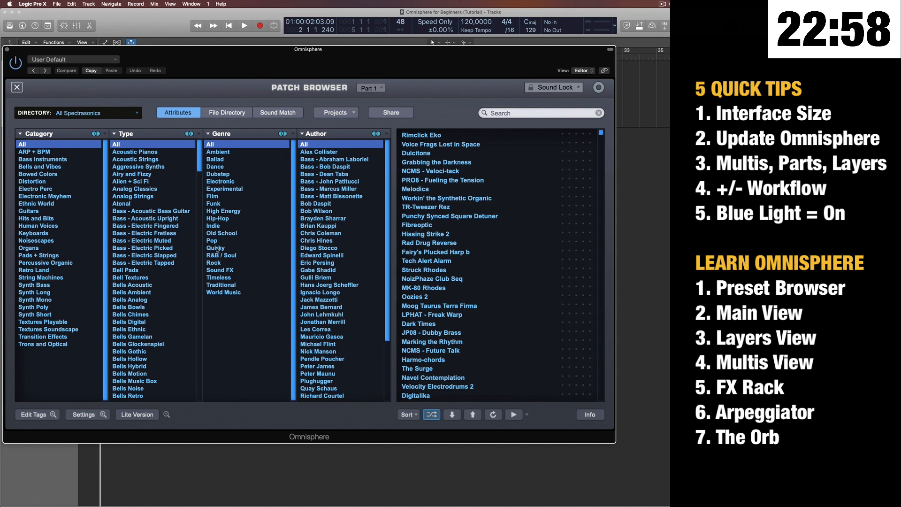
Close the full-size Patch Browser and its compact version, and show the patch notes in the main view.
{"action": "left_click", "coordinate": [17, 87]}
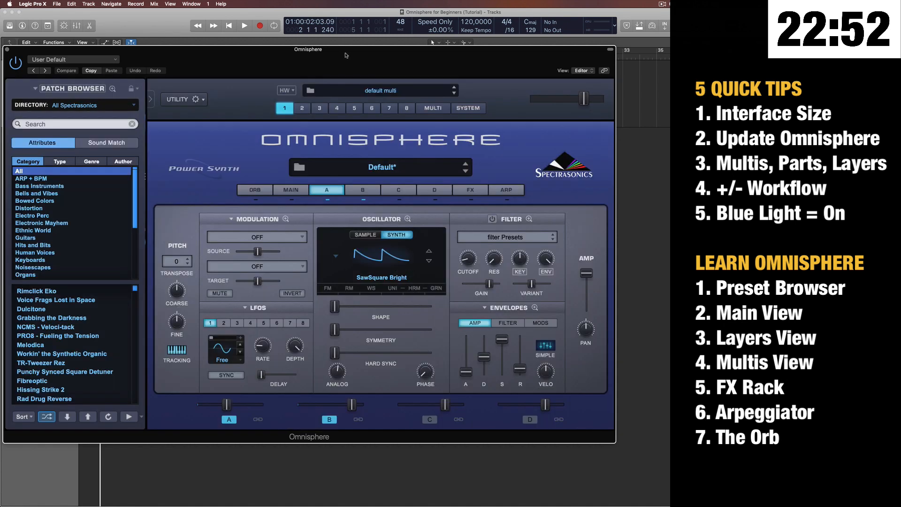
{"action": "left_click", "coordinate": [150, 100]}
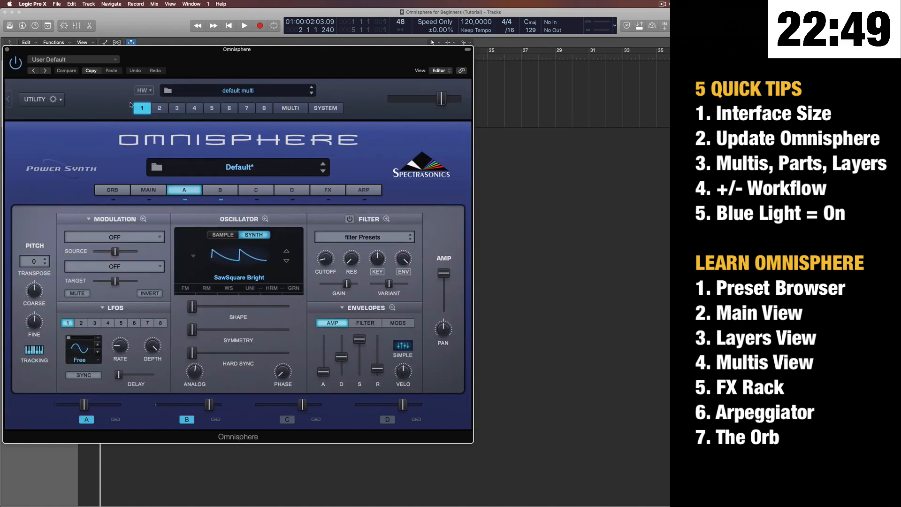
{"action": "left_click", "coordinate": [156, 190]}
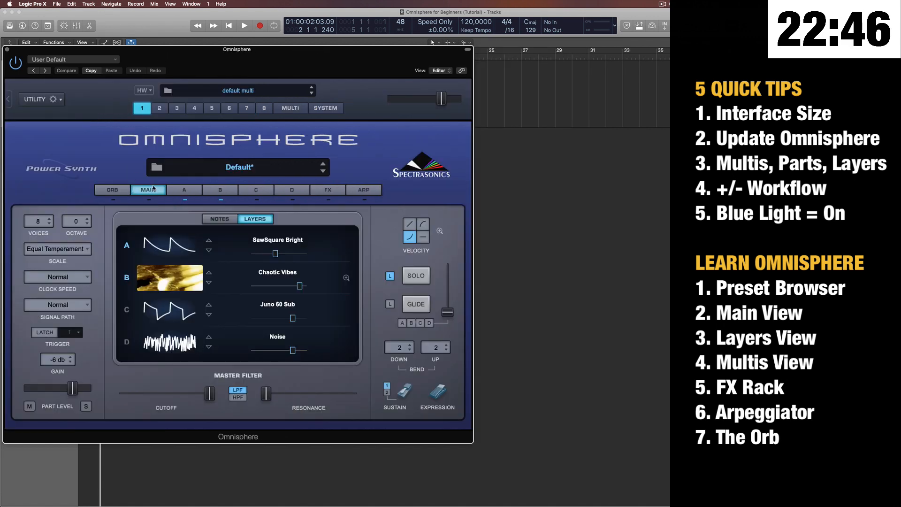
{"action": "left_click", "coordinate": [221, 219]}
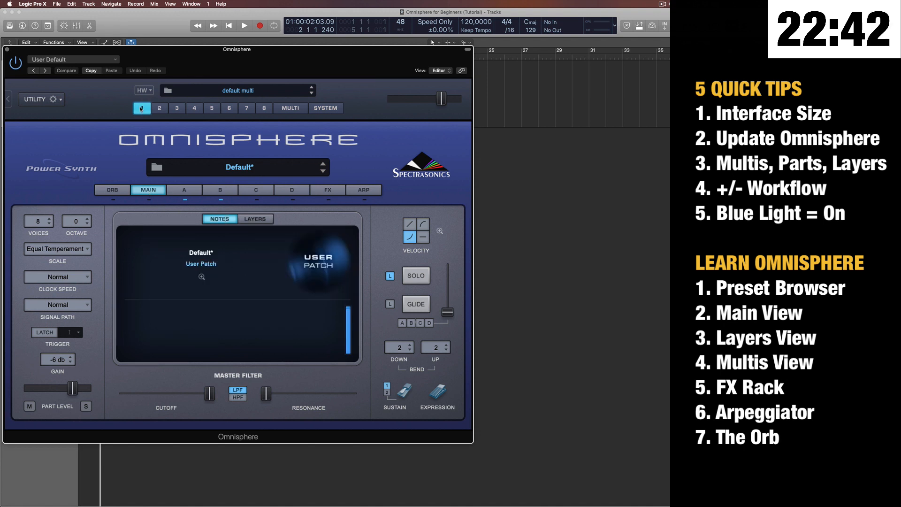
Look through the pages of layers A to D, comparing them with the part's main view, and return to the main view.
{"action": "left_click", "coordinate": [193, 192]}
{"action": "left_click", "coordinate": [217, 192]}
{"action": "left_click", "coordinate": [258, 191]}
{"action": "left_click", "coordinate": [291, 190]}
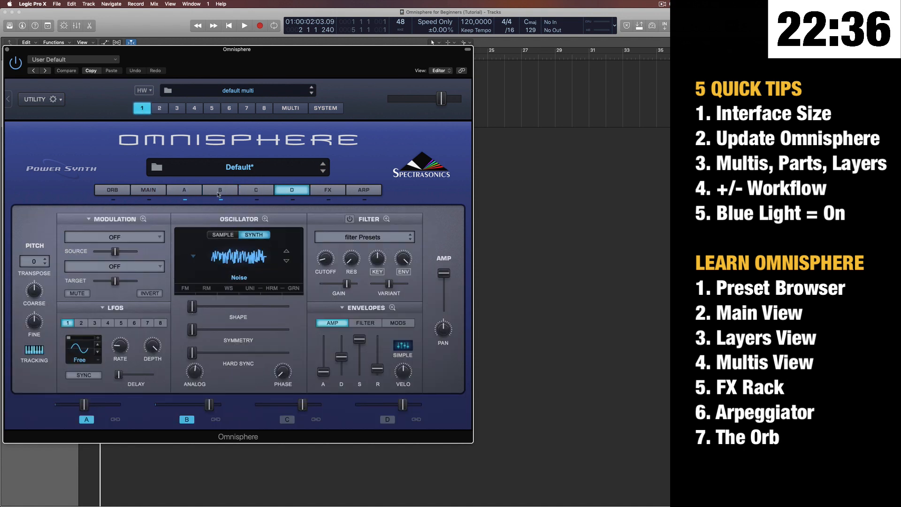
{"action": "left_click", "coordinate": [255, 190]}
{"action": "left_click", "coordinate": [184, 190]}
{"action": "left_click", "coordinate": [147, 190]}
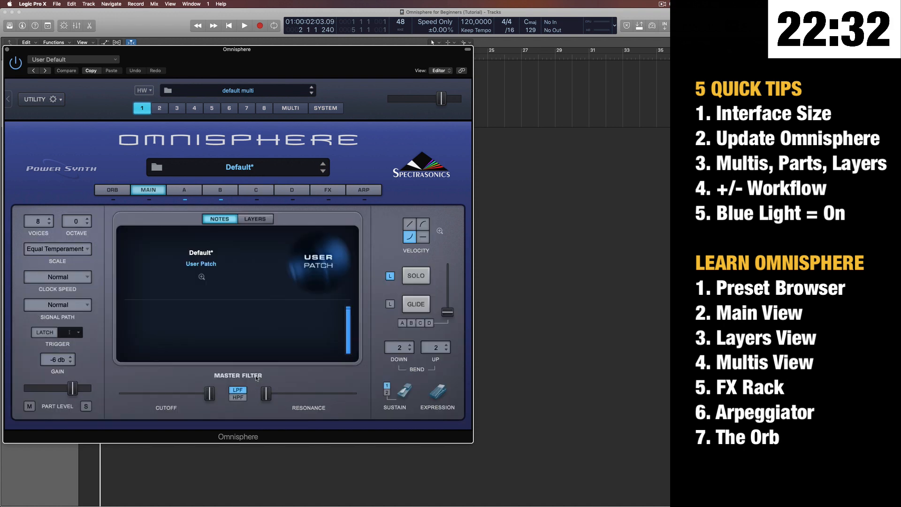
{"action": "left_click", "coordinate": [197, 192]}
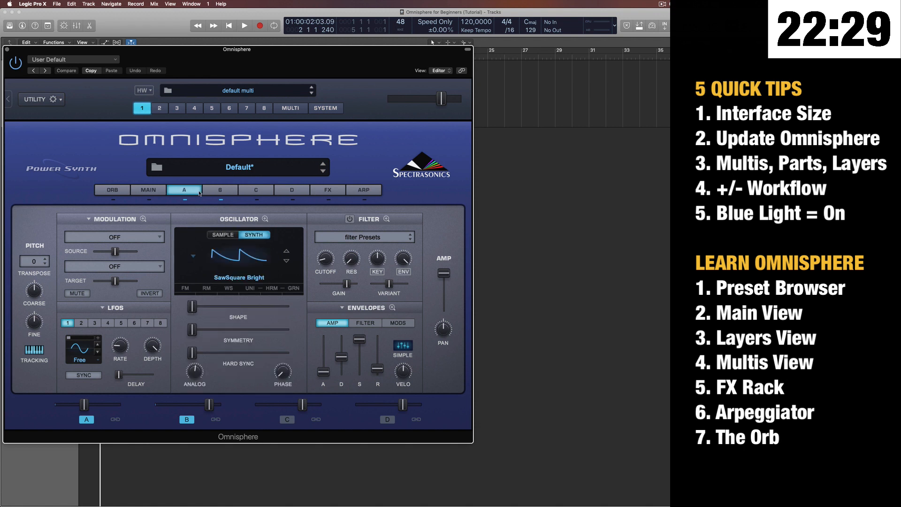
{"action": "left_click", "coordinate": [148, 190]}
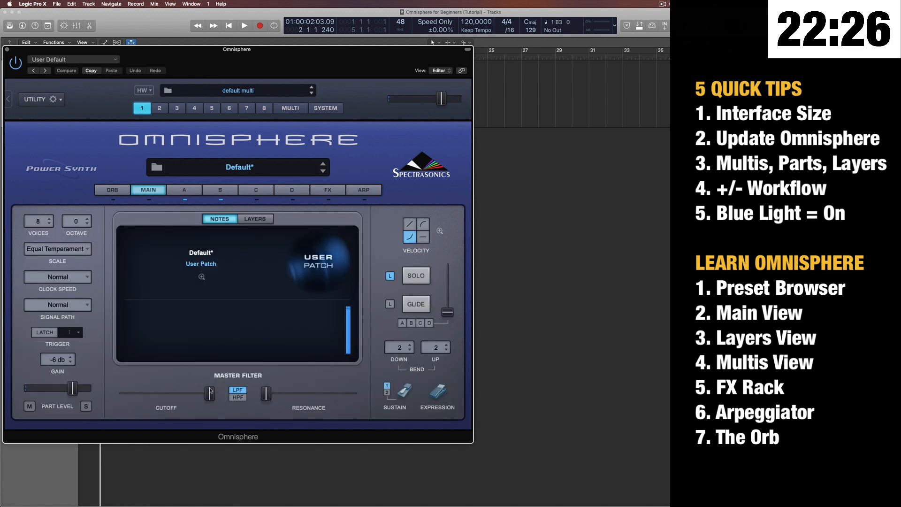
Try out the master filter's cutoff, check the pages of layers A and B, and return to the main view.
{"action": "left_click_drag", "start_coordinate": [211, 394], "coordinate": [234, 384]}
{"action": "left_click", "coordinate": [184, 190]}
{"action": "left_click", "coordinate": [220, 190]}
{"action": "left_click", "coordinate": [150, 190]}
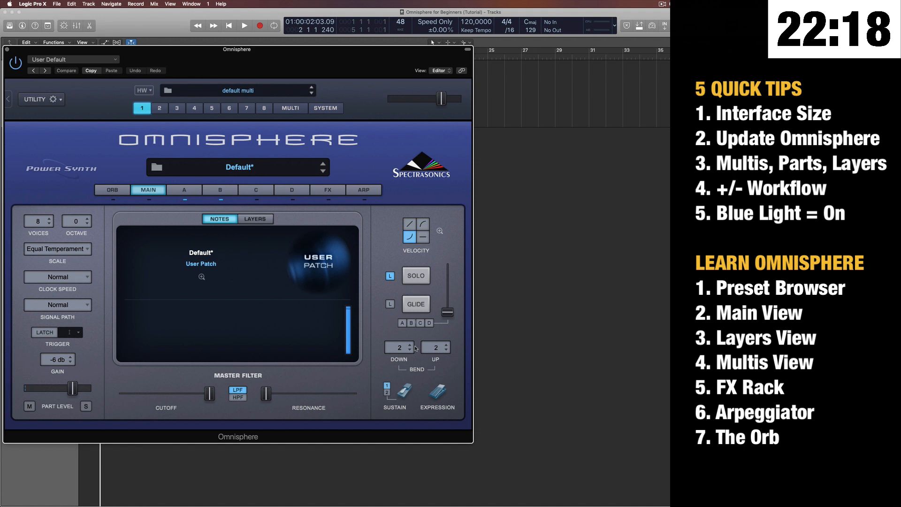
Set the signal path to Shared, and turn on layer A's filter while comparing it with layer B.
{"action": "left_click", "coordinate": [66, 305]}
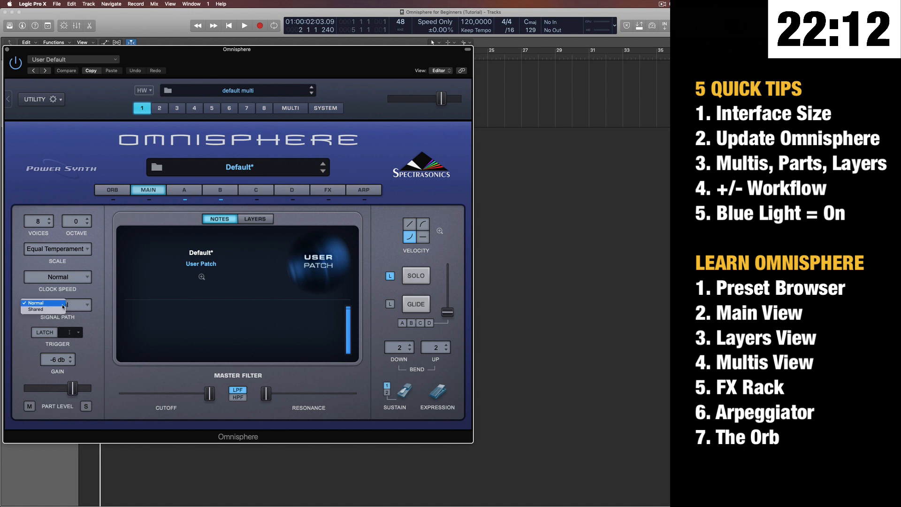
{"action": "left_click", "coordinate": [185, 192]}
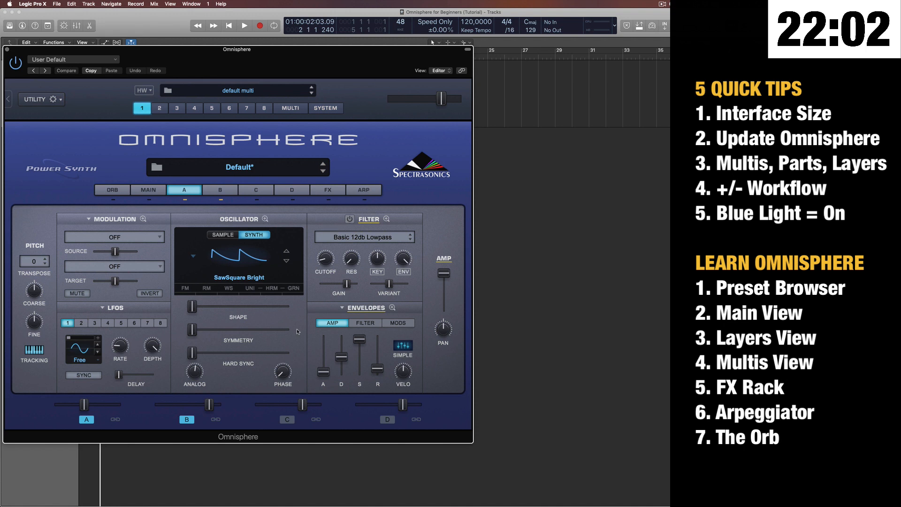
{"action": "left_click", "coordinate": [350, 219]}
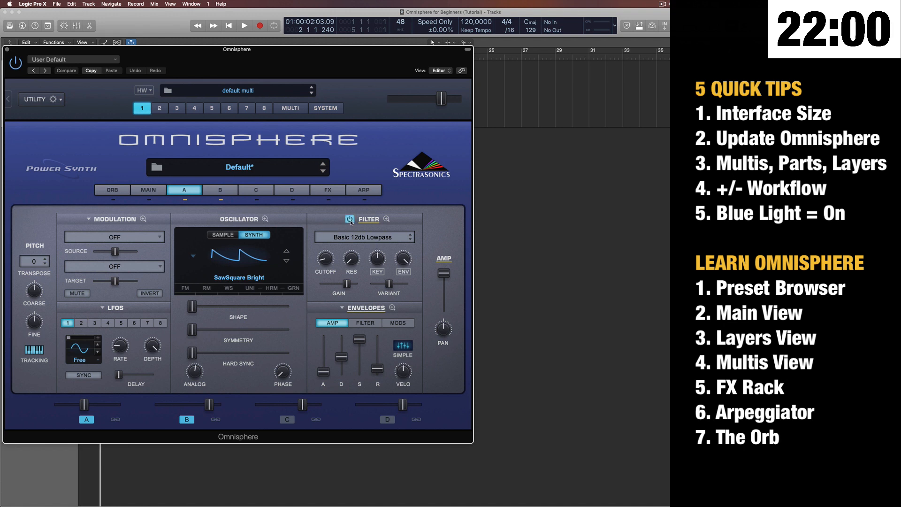
{"action": "left_click", "coordinate": [220, 190]}
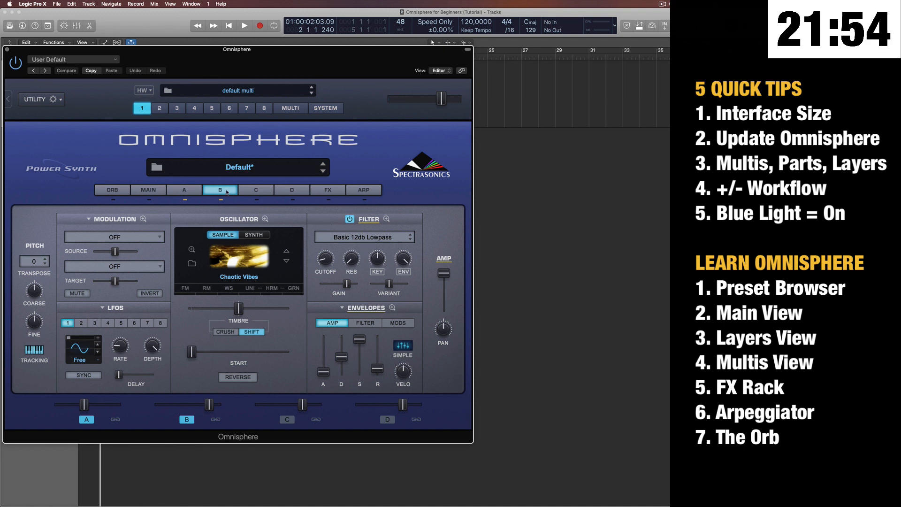
{"action": "left_click", "coordinate": [178, 191]}
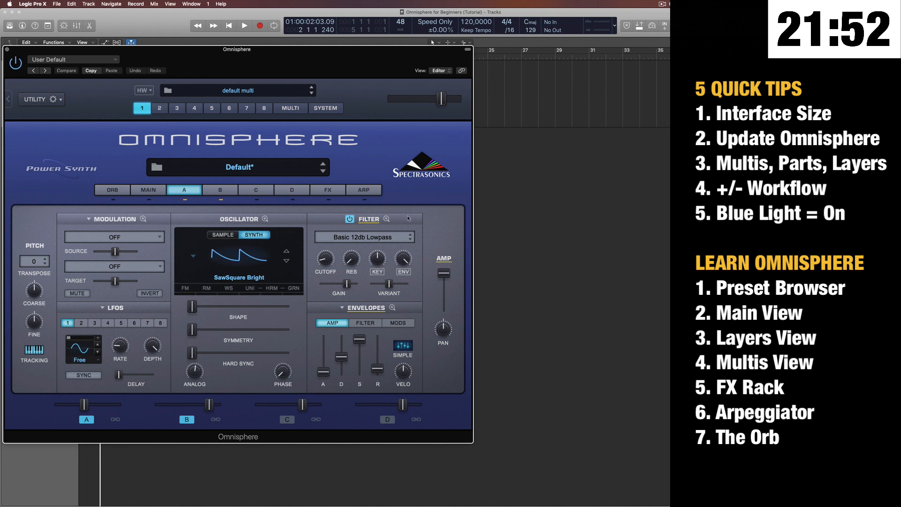
Set the signal path to Normal, and turn off the filter for layer A only, comparing it with layer B.
{"action": "left_click", "coordinate": [148, 190]}
{"action": "left_click", "coordinate": [53, 304]}
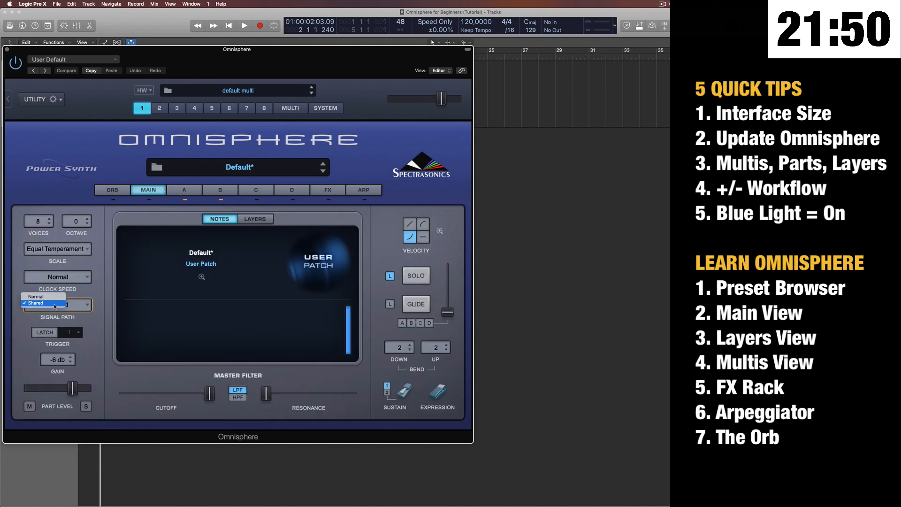
{"action": "left_click", "coordinate": [51, 296]}
{"action": "left_click", "coordinate": [184, 189]}
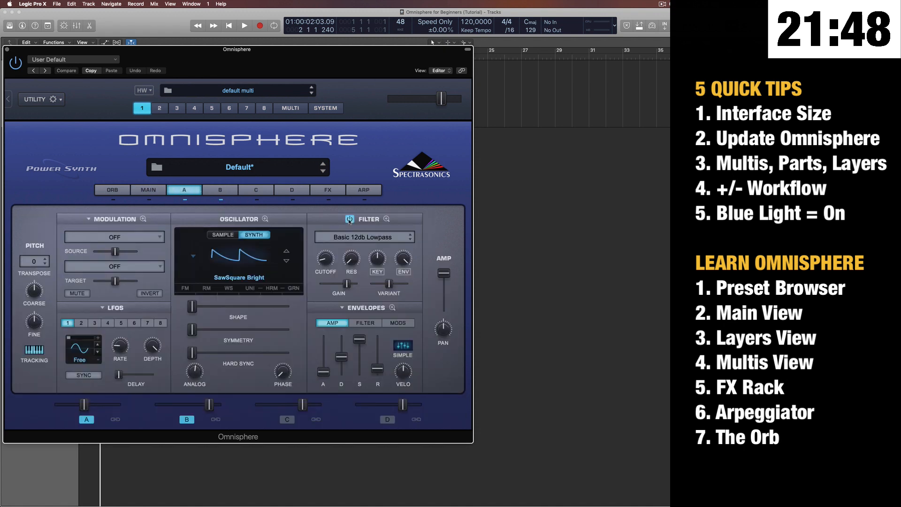
{"action": "left_click", "coordinate": [230, 192]}
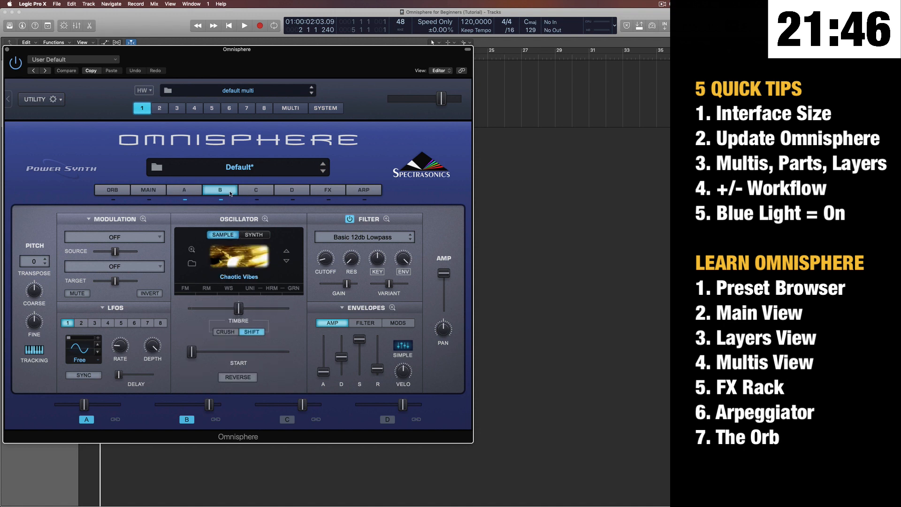
Raise the part's octave to +1 in the main view, check the layer pages, and reset the octave to 0.
{"action": "left_click", "coordinate": [155, 190]}
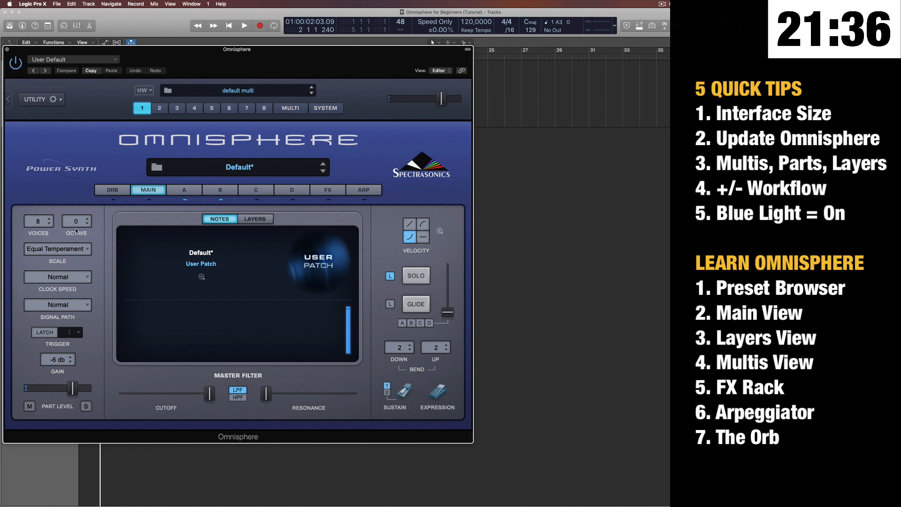
{"action": "left_click", "coordinate": [176, 191]}
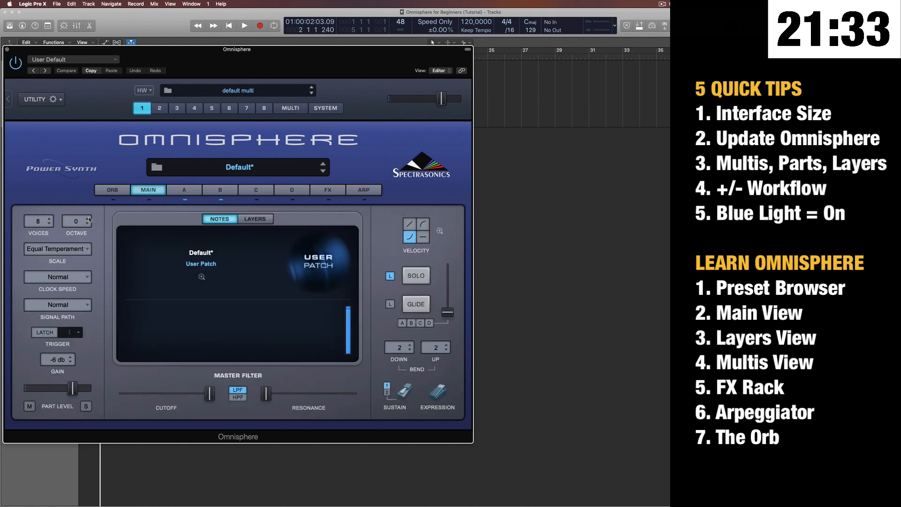
{"action": "left_click", "coordinate": [88, 219]}
{"action": "left_click", "coordinate": [198, 189]}
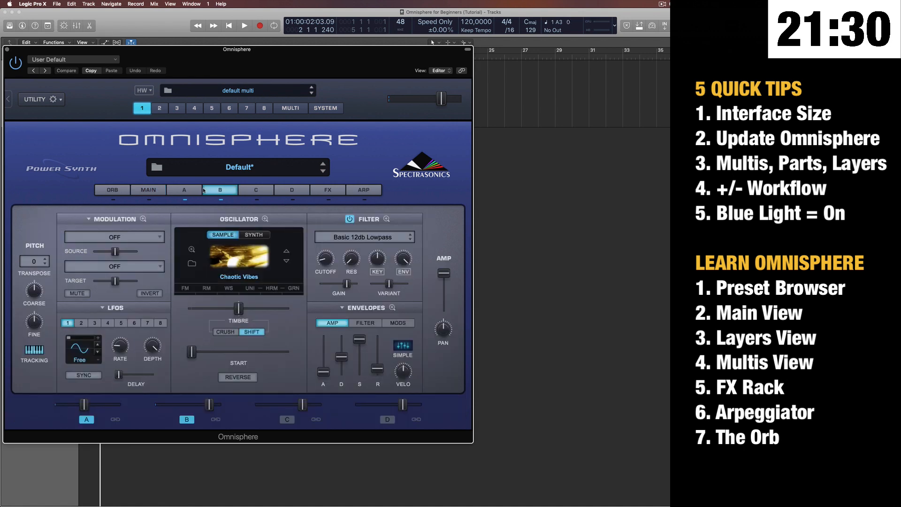
{"action": "left_click", "coordinate": [138, 191]}
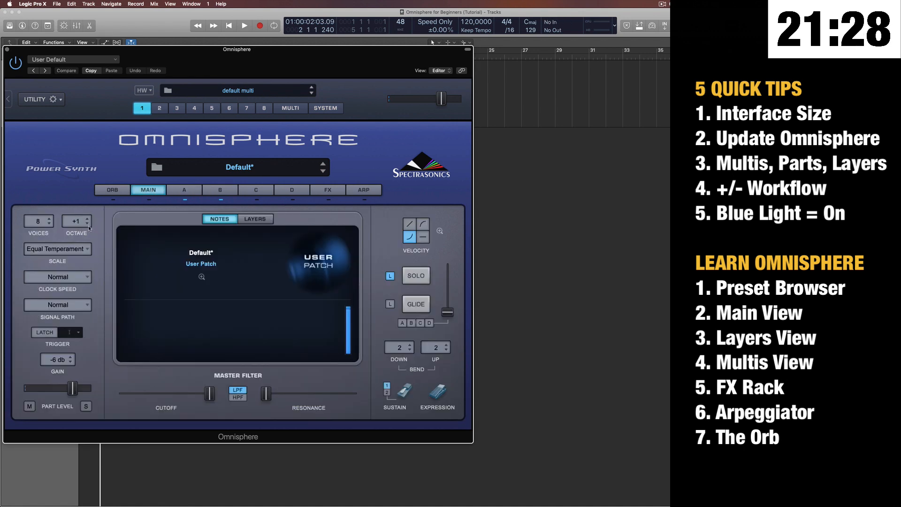
Try changing the transpose value of layer A on its own and leave it at 0.
{"action": "left_click", "coordinate": [184, 190]}
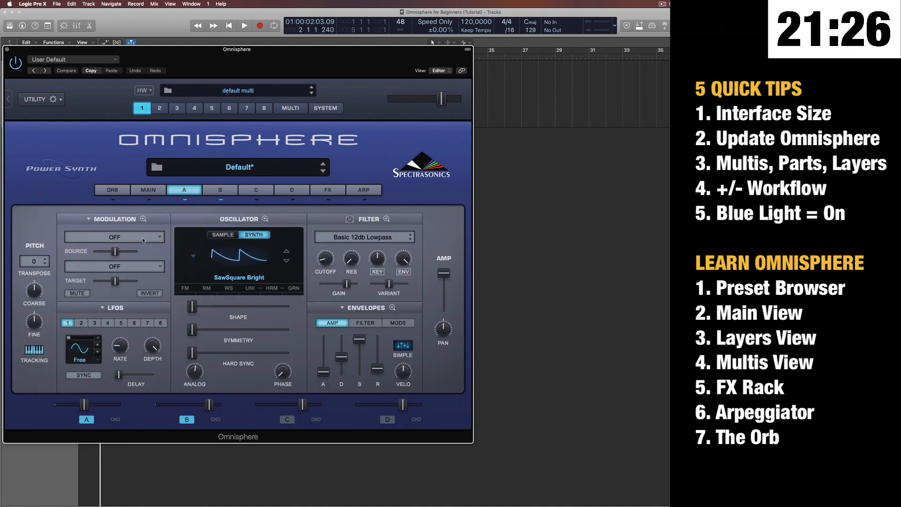
{"action": "left_click", "coordinate": [45, 266]}
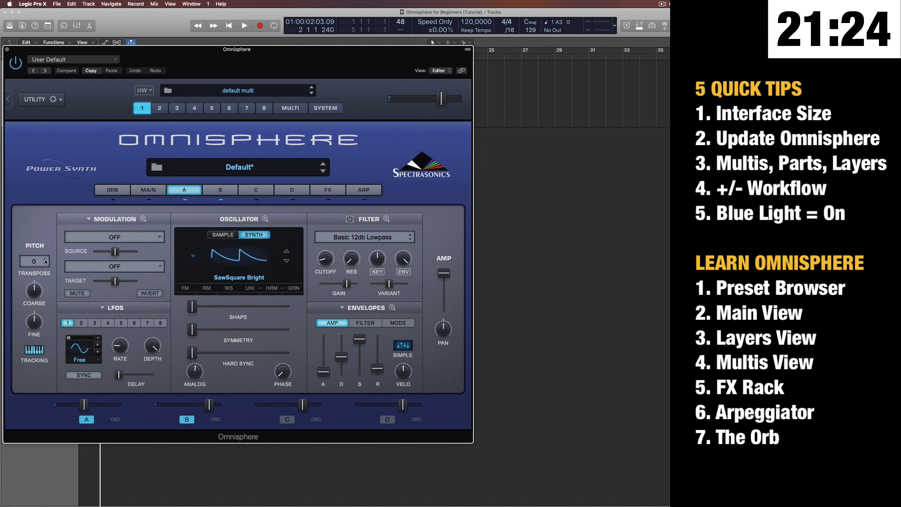
{"action": "left_click", "coordinate": [46, 266]}
{"action": "left_click", "coordinate": [46, 266]}
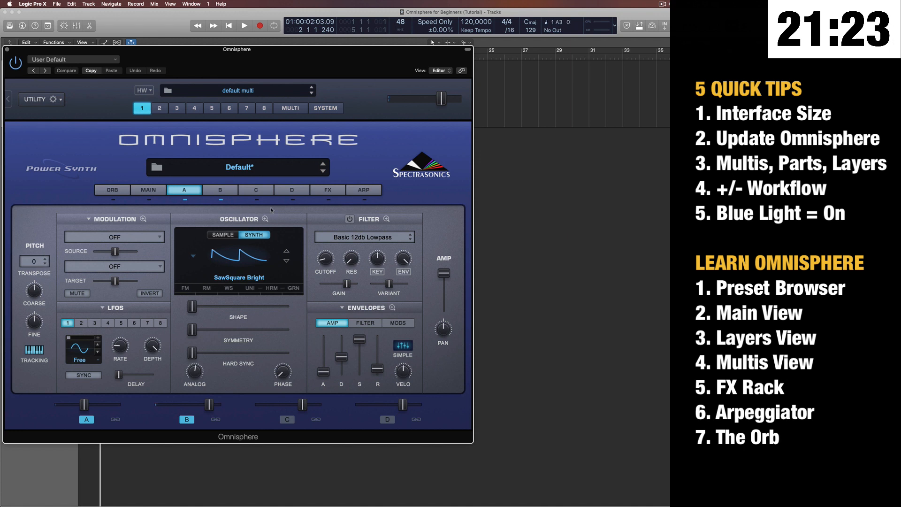
Compare the main view with the pages of layers A and B, and switch layer B off from layer A's page.
{"action": "left_click", "coordinate": [149, 189]}
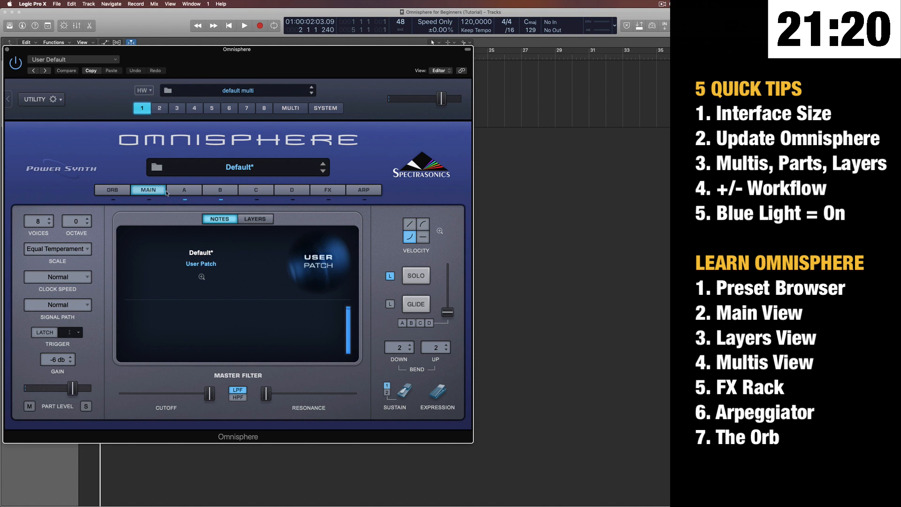
{"action": "left_click", "coordinate": [186, 189]}
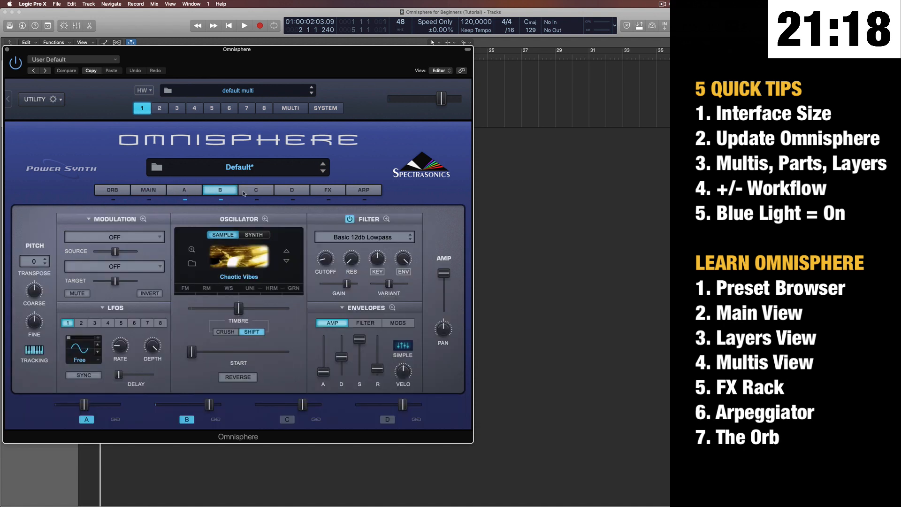
{"action": "left_click", "coordinate": [149, 190]}
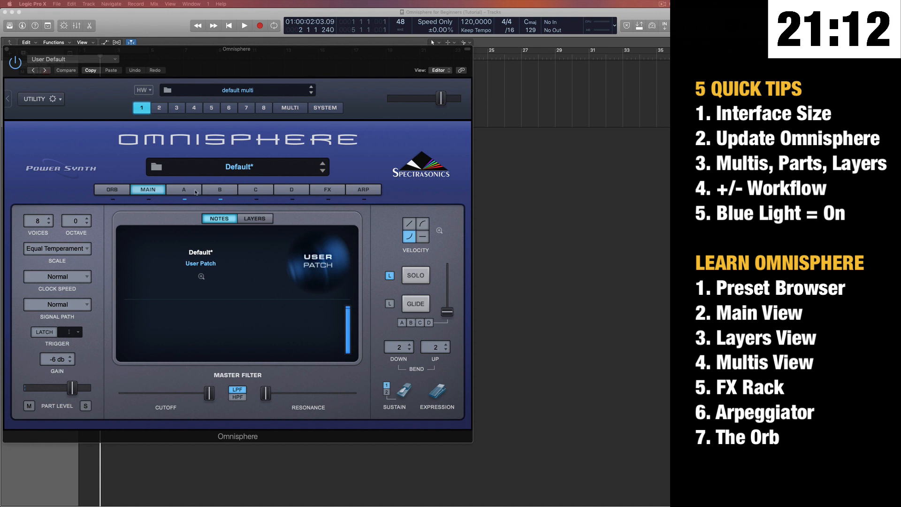
{"action": "left_click", "coordinate": [170, 192]}
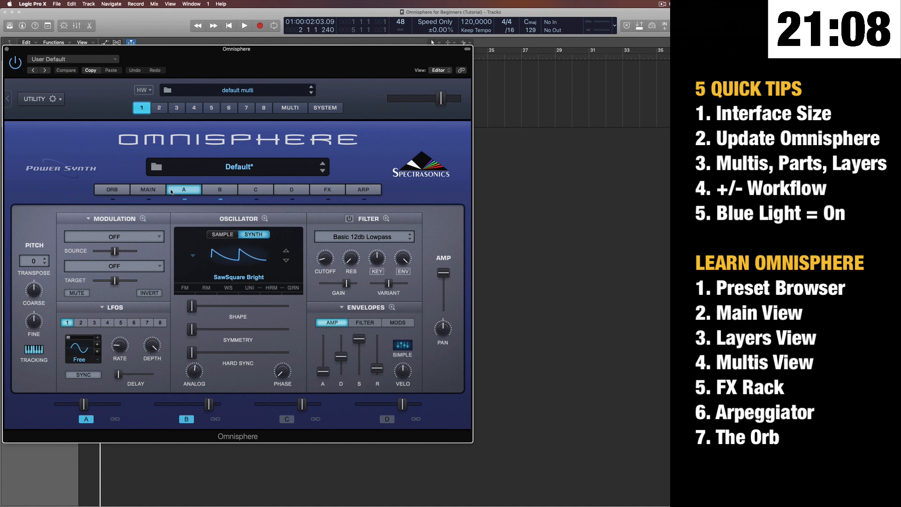
{"action": "left_click", "coordinate": [220, 199]}
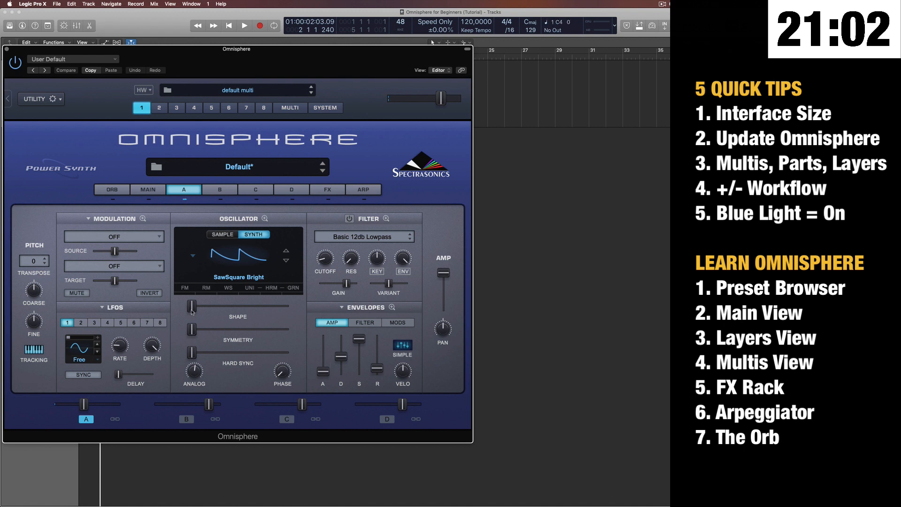
Switch layer A's oscillator to Sample mode and load the Abandrone 2 soundsource.
{"action": "left_click", "coordinate": [233, 233]}
{"action": "left_click", "coordinate": [244, 255]}
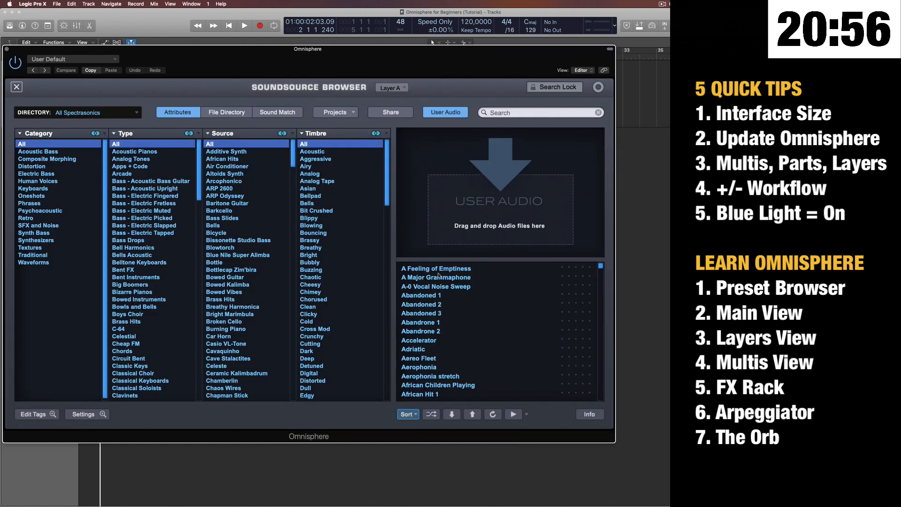
{"action": "left_click", "coordinate": [441, 329]}
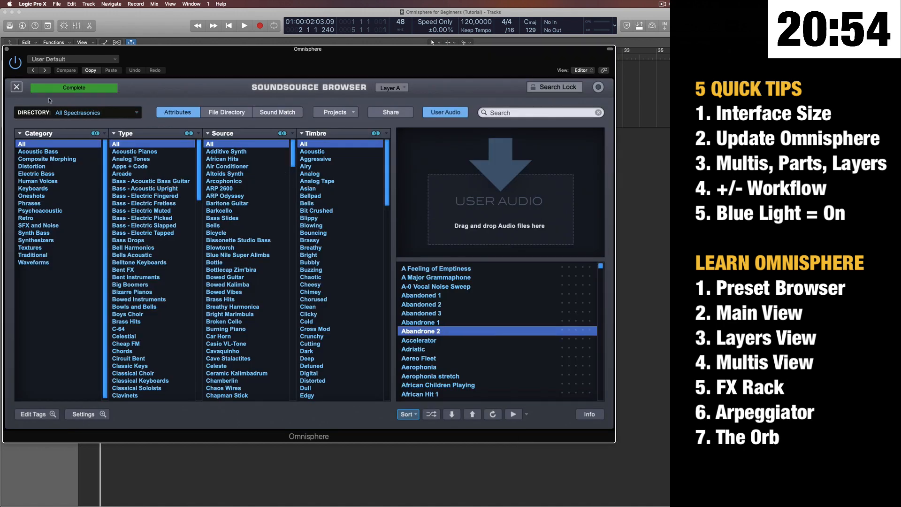
{"action": "left_click", "coordinate": [17, 87]}
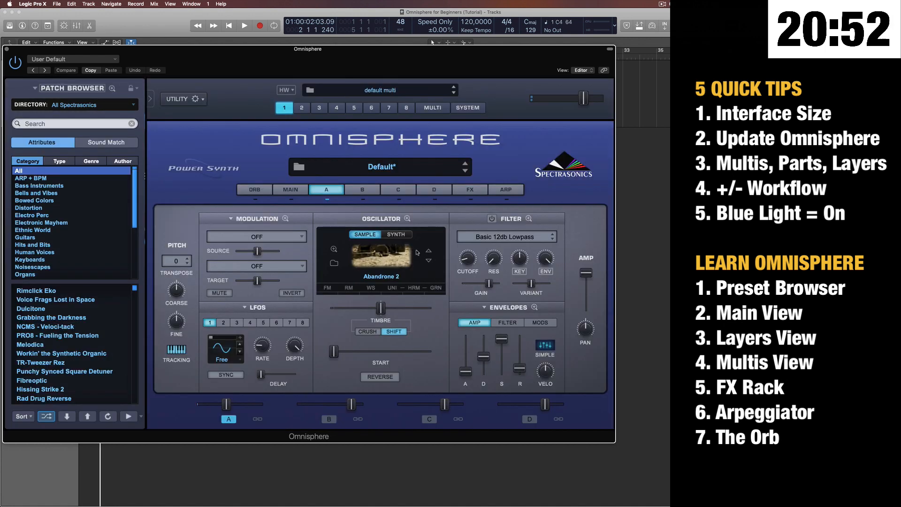
Compare the Sample and Synth modes of layer A's oscillator and leave it on Synth.
{"action": "left_click", "coordinate": [396, 234]}
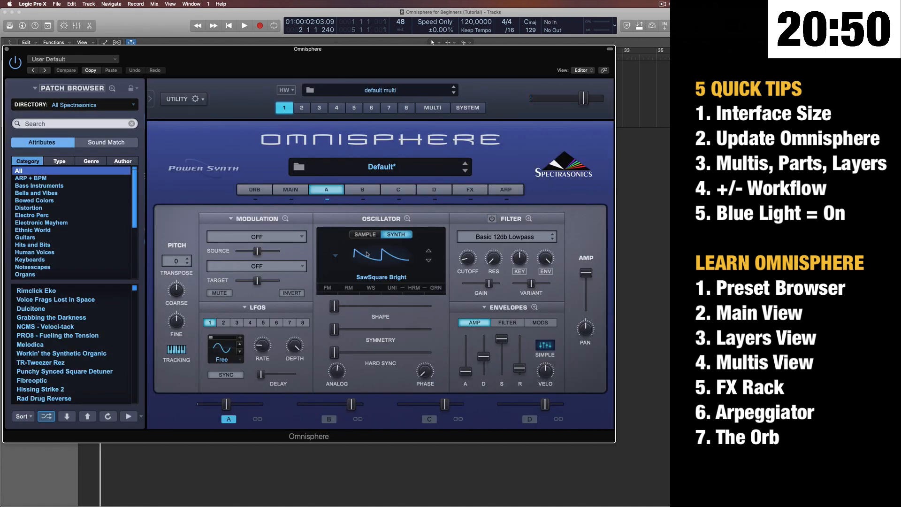
{"action": "left_click", "coordinate": [392, 274]}
{"action": "left_click", "coordinate": [392, 274]}
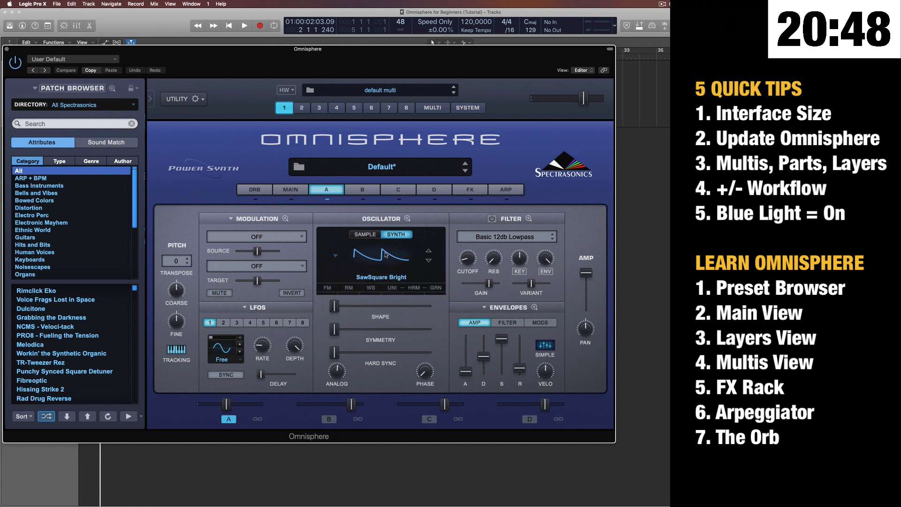
{"action": "left_click", "coordinate": [366, 234]}
{"action": "left_click", "coordinate": [405, 235]}
Choose the Fearless Saw analog timbre for layer A's oscillator and raise its Shape slightly.
{"action": "left_click", "coordinate": [376, 261]}
{"action": "mouse_move", "coordinate": [369, 304]}
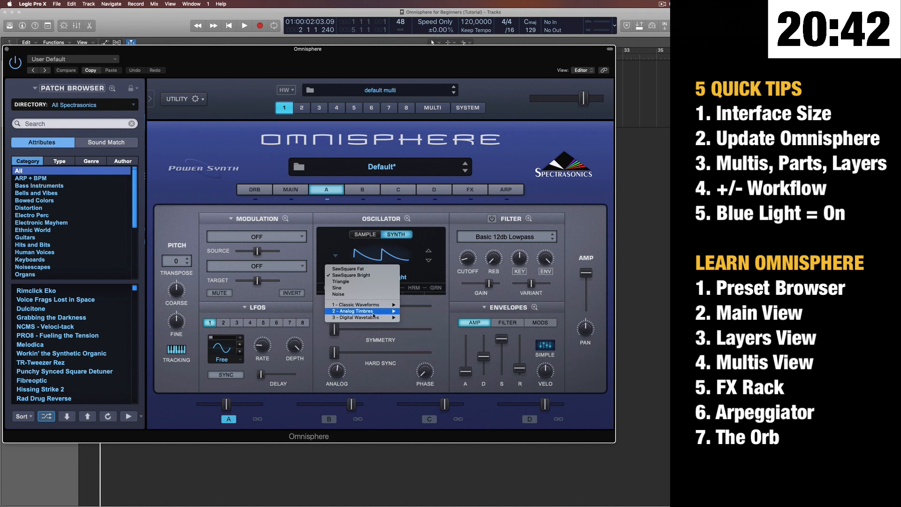
{"action": "mouse_move", "coordinate": [413, 312]}
{"action": "left_click", "coordinate": [482, 333]}
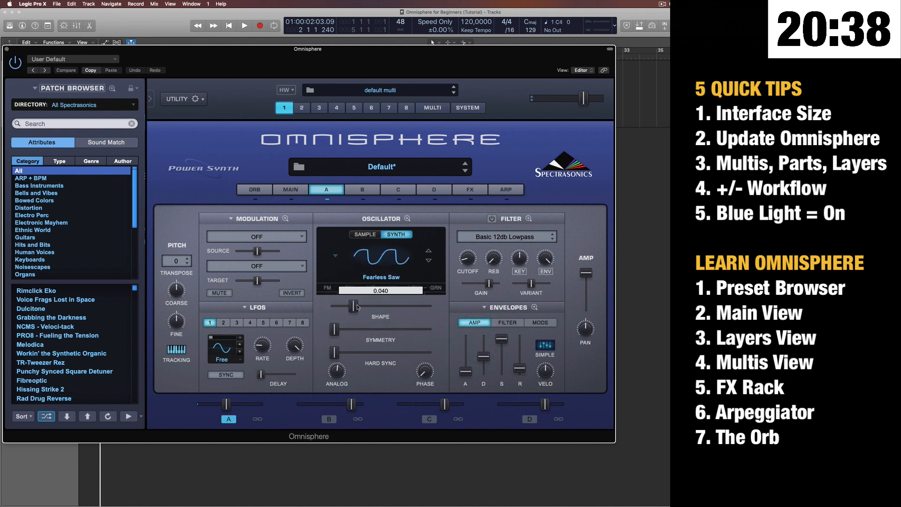
{"action": "mouse_move", "coordinate": [334, 306]}
{"action": "left_mouse_down"}
{"action": "mouse_move", "coordinate": [352, 313]}
{"action": "mouse_move", "coordinate": [331, 313]}
{"action": "left_mouse_up"}
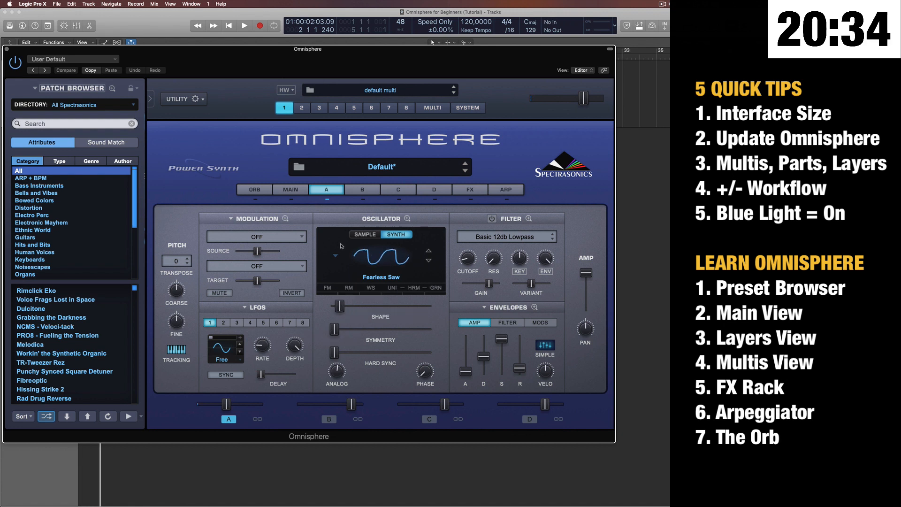
Try the Bandpass Juicy 36db filter on layer A, and switch the filter off again.
{"action": "left_click", "coordinate": [492, 218]}
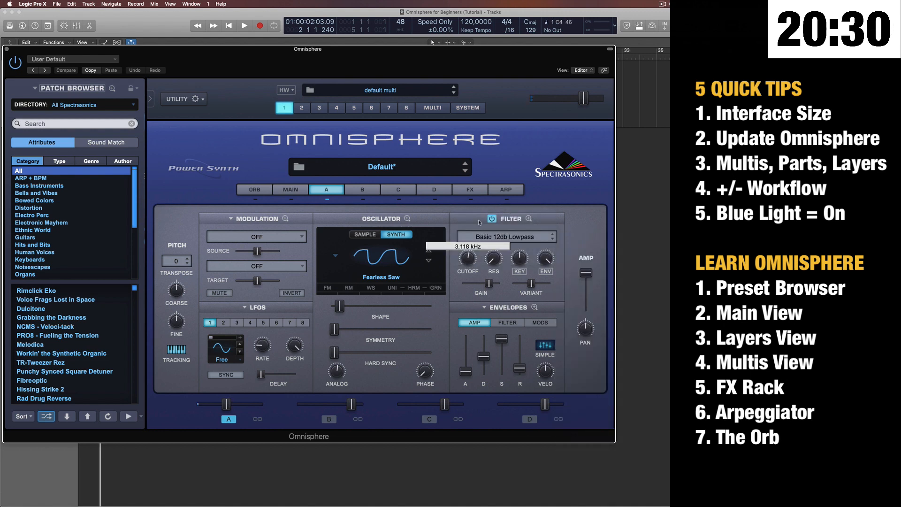
{"action": "left_click", "coordinate": [502, 237]}
{"action": "mouse_move", "coordinate": [501, 247]}
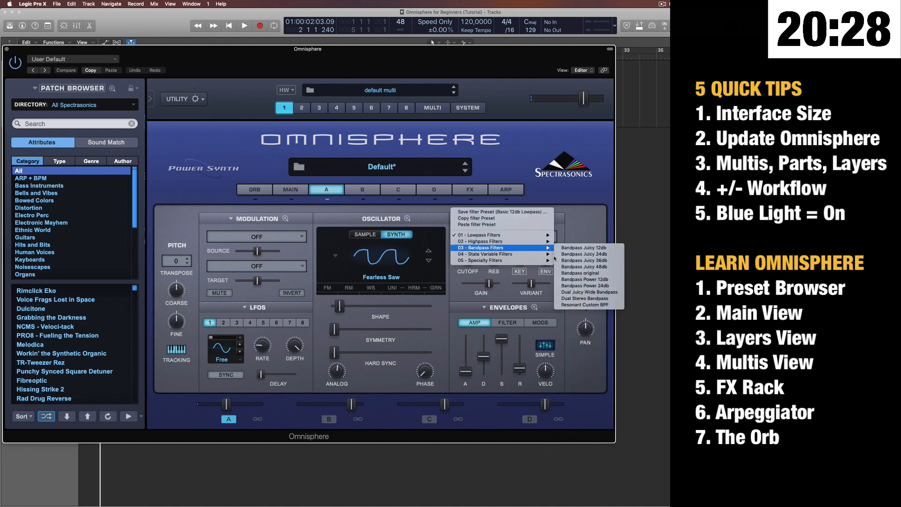
{"action": "left_click", "coordinate": [584, 260]}
{"action": "mouse_move", "coordinate": [465, 272]}
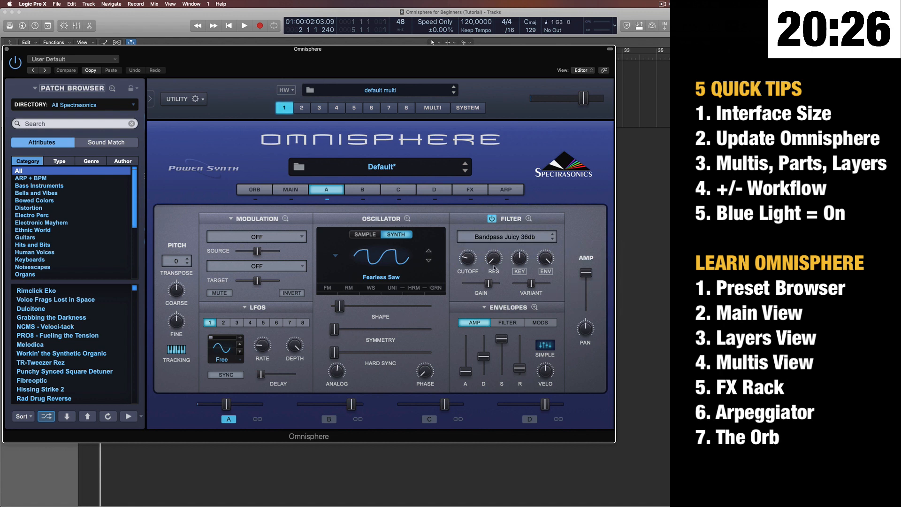
{"action": "left_click", "coordinate": [492, 219]}
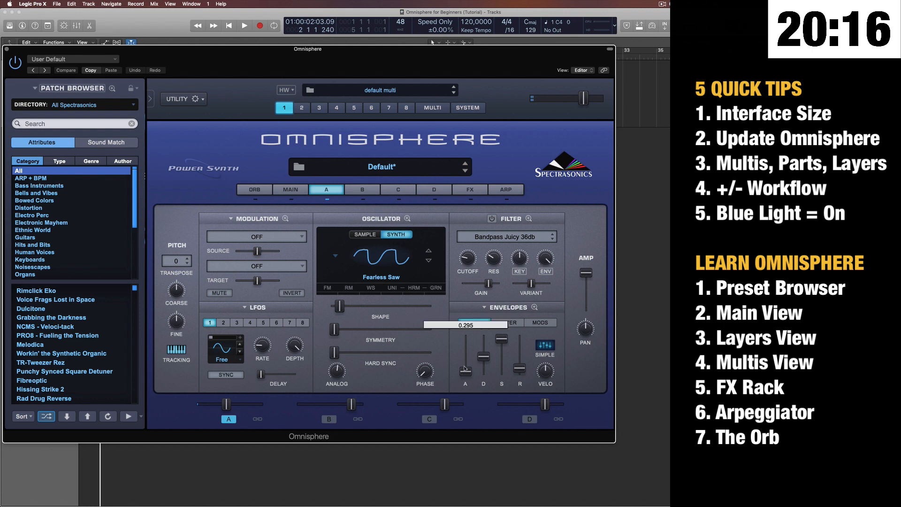
Adjust the attack and release of layer A's amp envelope, and view the filter and modulation envelopes.
{"action": "left_click_drag", "start_coordinate": [465, 372], "coordinate": [465, 339]}
{"action": "left_click_drag", "start_coordinate": [519, 368], "coordinate": [465, 372]}
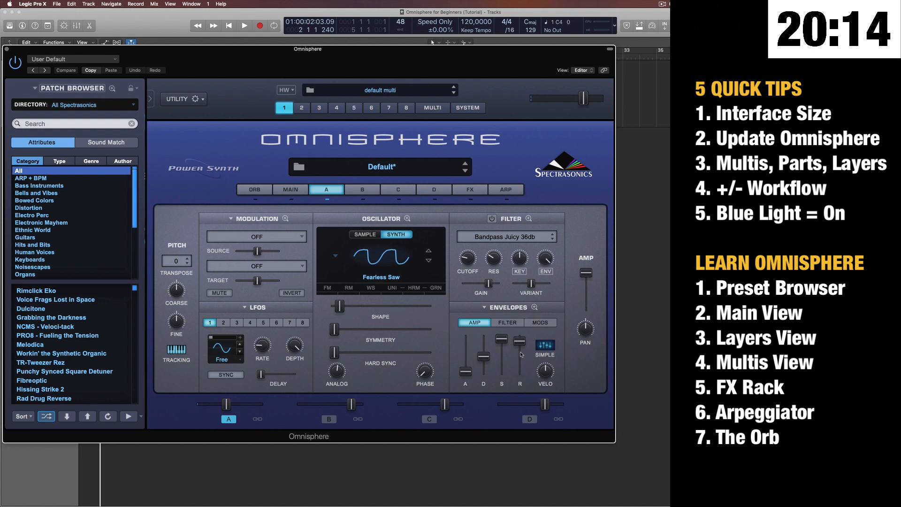
{"action": "left_click_drag", "start_coordinate": [519, 338], "coordinate": [519, 371]}
{"action": "left_click", "coordinate": [513, 323]}
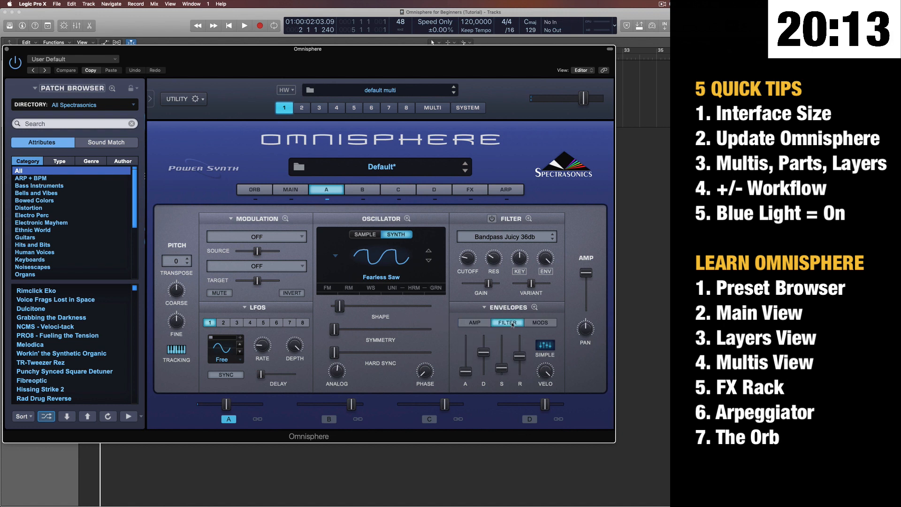
{"action": "left_click", "coordinate": [545, 324]}
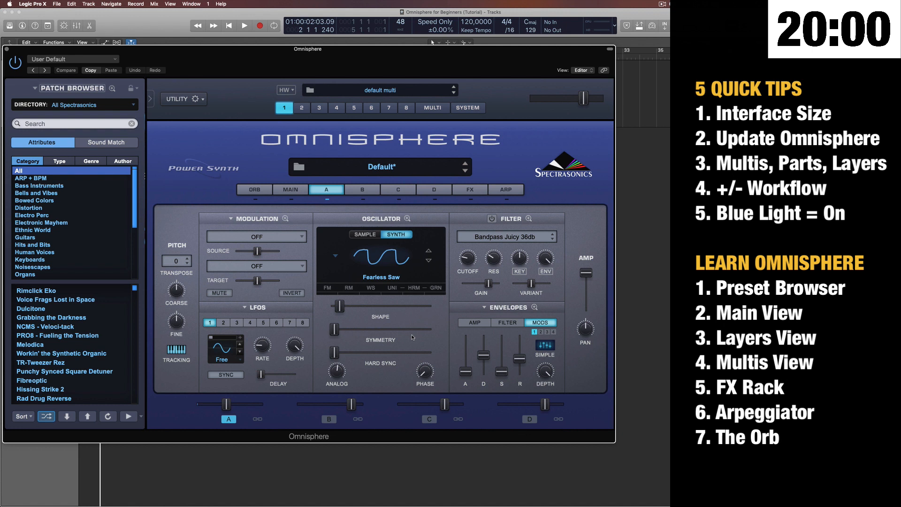
Change the waveform of layer A's oscillator to Creamy.
{"action": "left_click", "coordinate": [369, 259]}
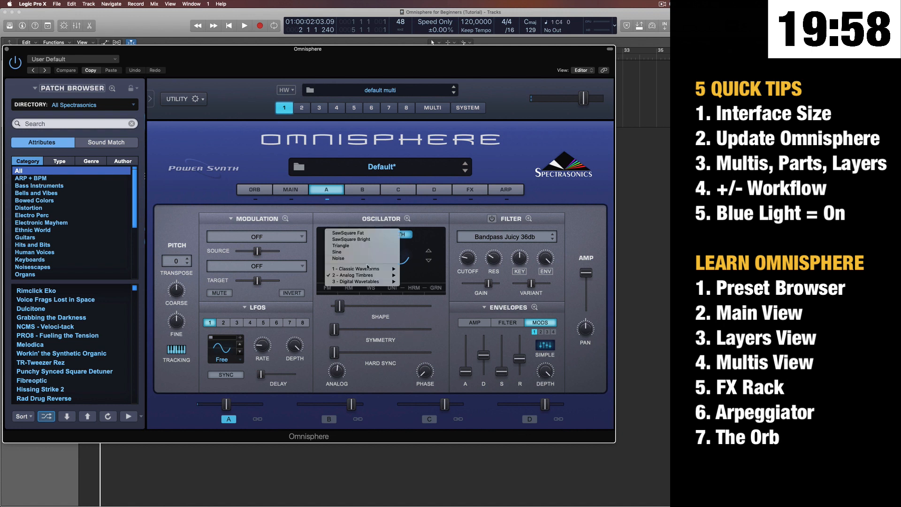
{"action": "mouse_move", "coordinate": [376, 275]}
{"action": "mouse_move", "coordinate": [423, 287]}
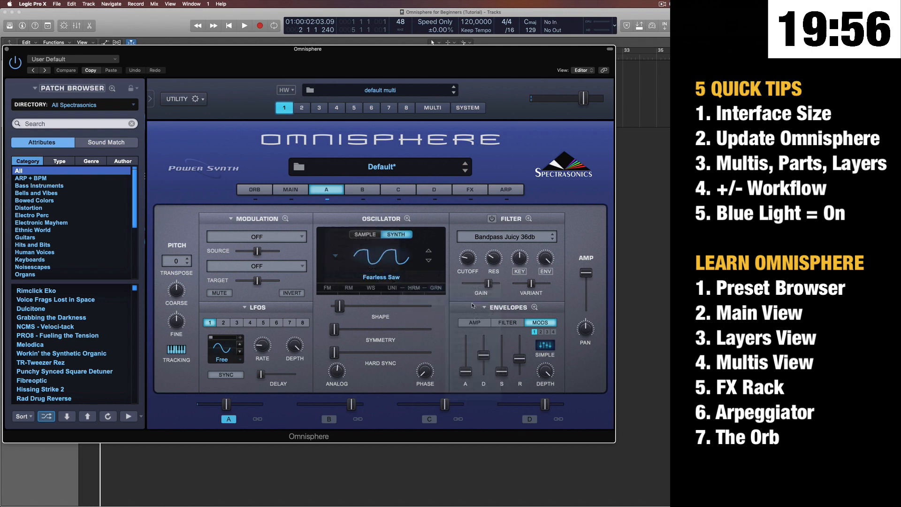
{"action": "left_click", "coordinate": [472, 301]}
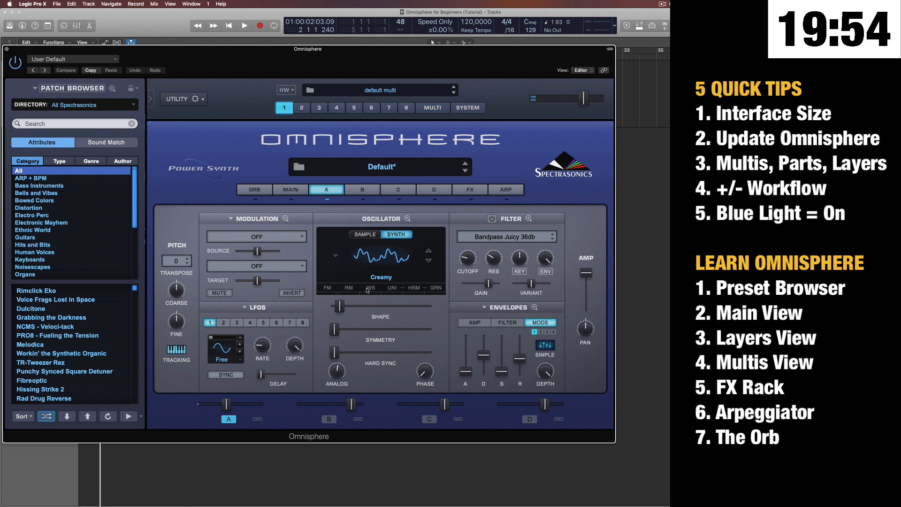
In layer A's modulation matrix, route LFO1 to the filter cutoff in the first slot.
{"action": "left_click", "coordinate": [284, 219]}
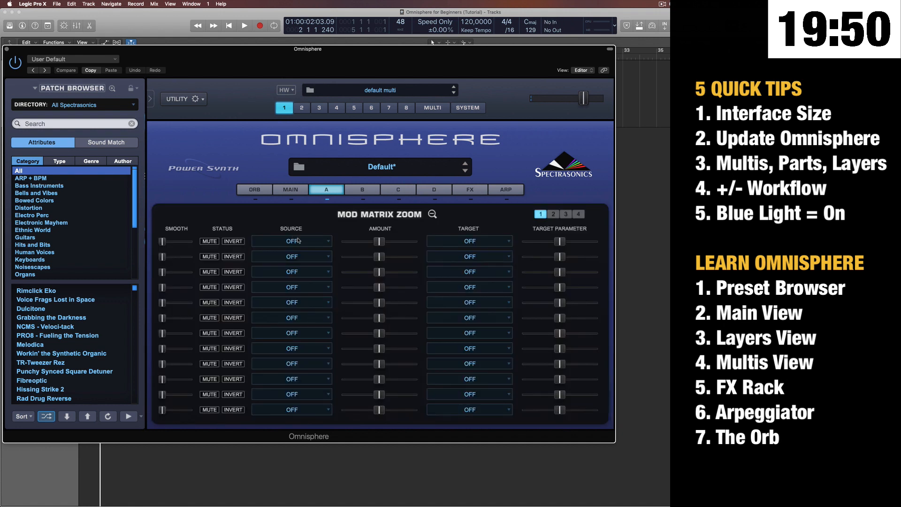
{"action": "left_click", "coordinate": [328, 241]}
{"action": "left_click", "coordinate": [290, 246]}
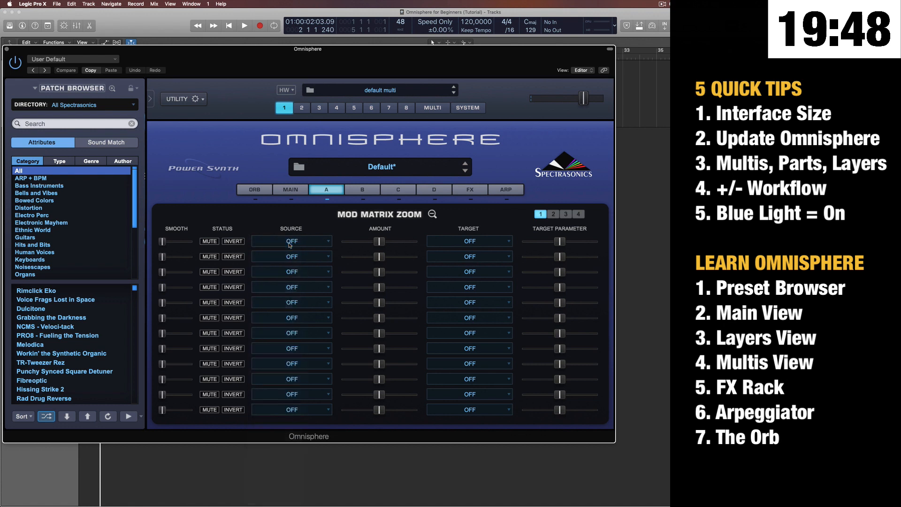
{"action": "left_click", "coordinate": [494, 241]}
{"action": "mouse_move", "coordinate": [474, 254]}
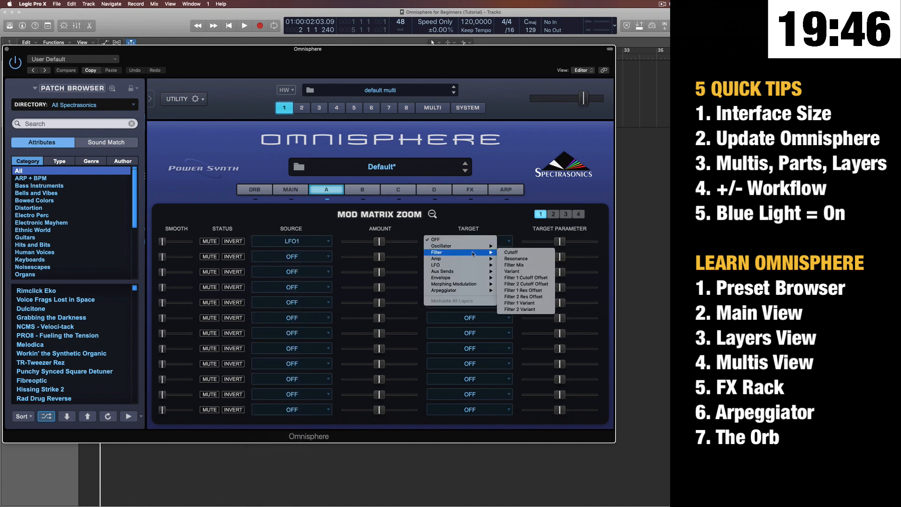
{"action": "left_click", "coordinate": [511, 252]}
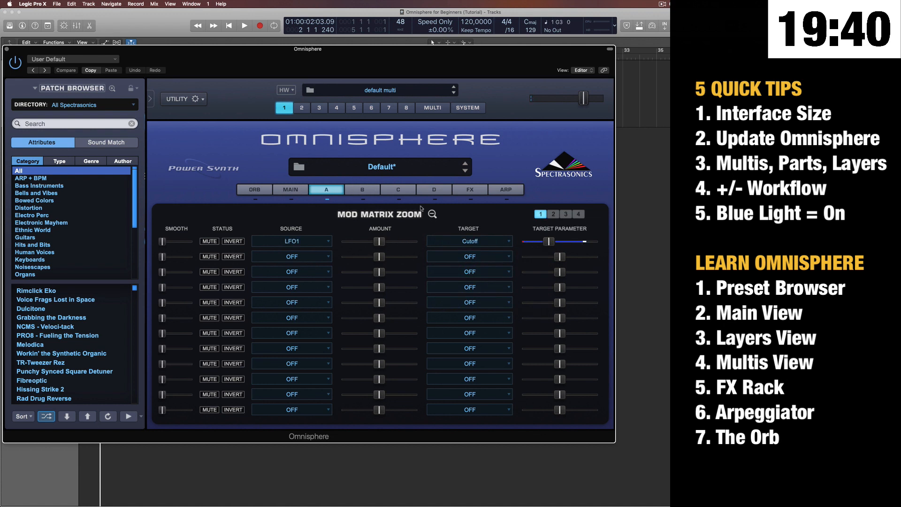
{"action": "left_click", "coordinate": [432, 215]}
Switch on layer A's filter with the Dual Juicy LPF 24dB preset, and try the rate of LFO 1.
{"action": "left_click", "coordinate": [491, 218]}
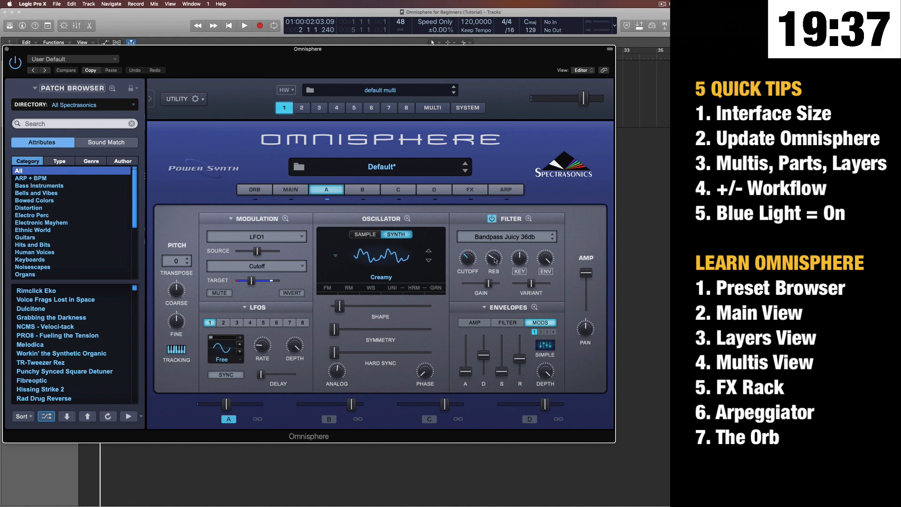
{"action": "left_click", "coordinate": [495, 237]}
{"action": "mouse_move", "coordinate": [483, 221]}
{"action": "left_click", "coordinate": [577, 241]}
{"action": "left_click_drag", "start_coordinate": [260, 348], "coordinate": [265, 332]}
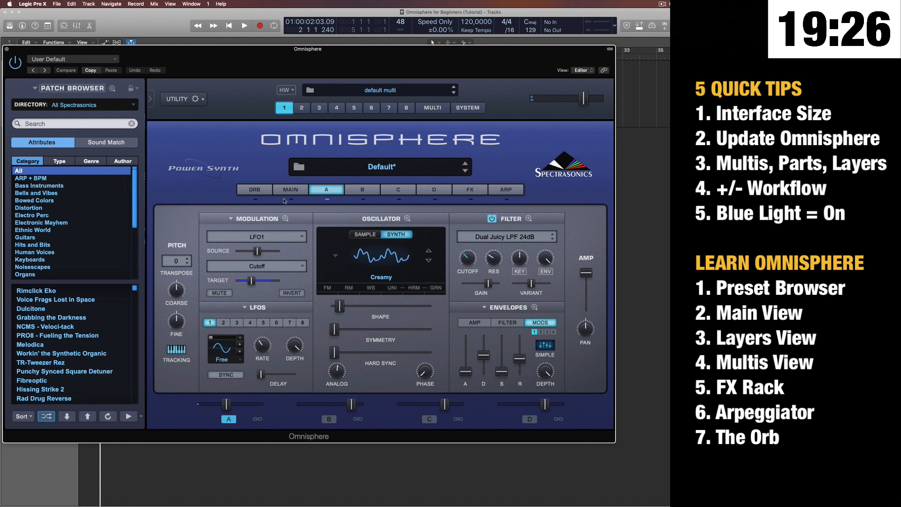
Set the source and target of the first modulation matrix slot back to OFF.
{"action": "left_click", "coordinate": [285, 219]}
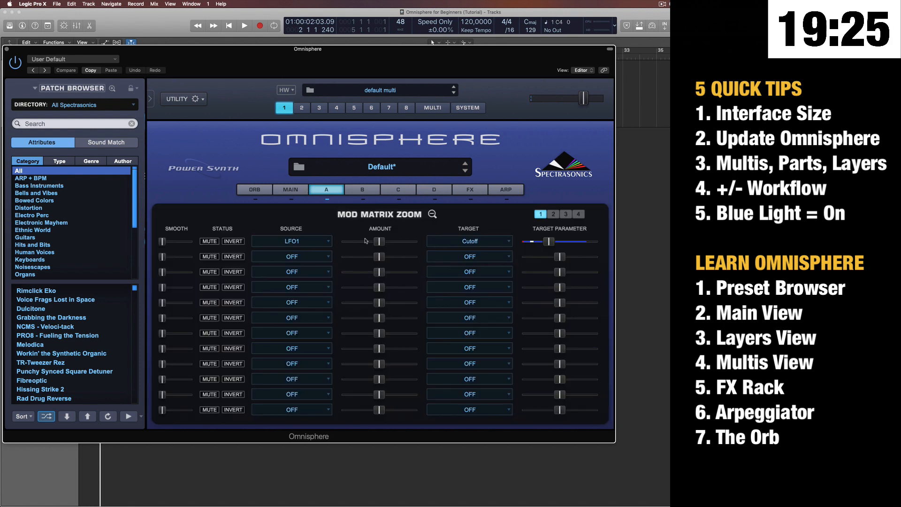
{"action": "left_click", "coordinate": [321, 241]}
{"action": "left_click", "coordinate": [277, 235]}
{"action": "left_click", "coordinate": [453, 242]}
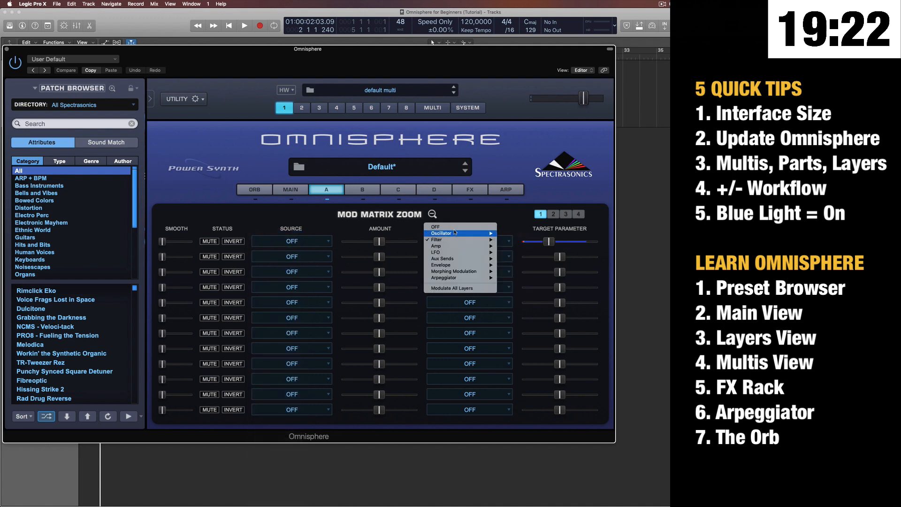
{"action": "left_click", "coordinate": [451, 227]}
{"action": "left_click", "coordinate": [432, 213]}
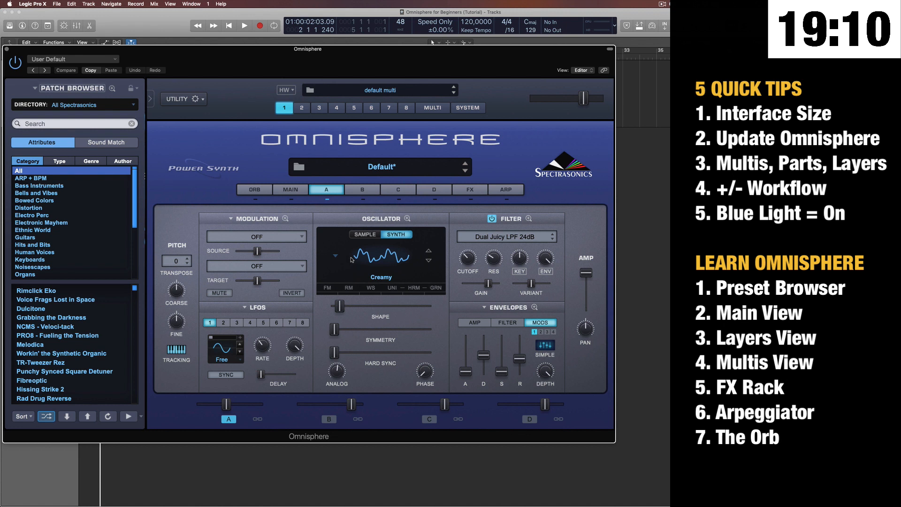
Switch layer A's oscillator to Sample mode, and look through the Soundsource Browser without loading another sound.
{"action": "left_click", "coordinate": [359, 236]}
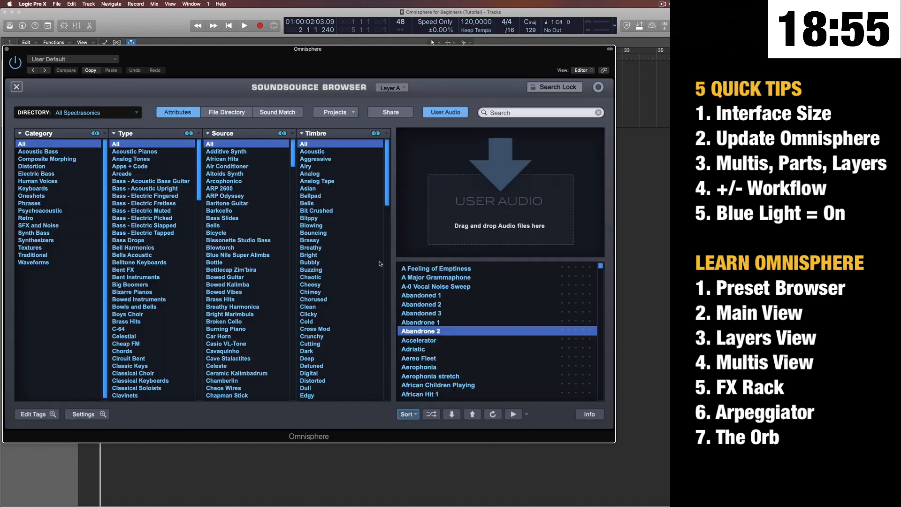
{"action": "left_click", "coordinate": [382, 248]}
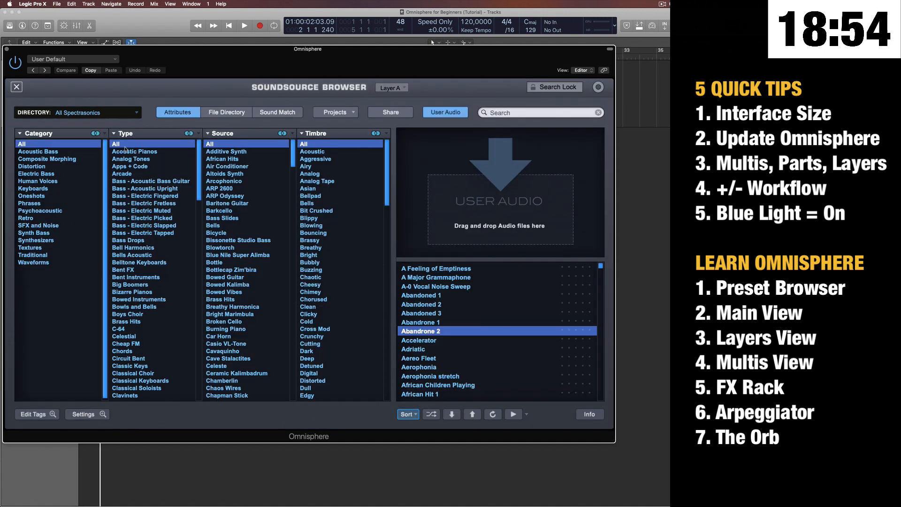
{"action": "left_click", "coordinate": [21, 87]}
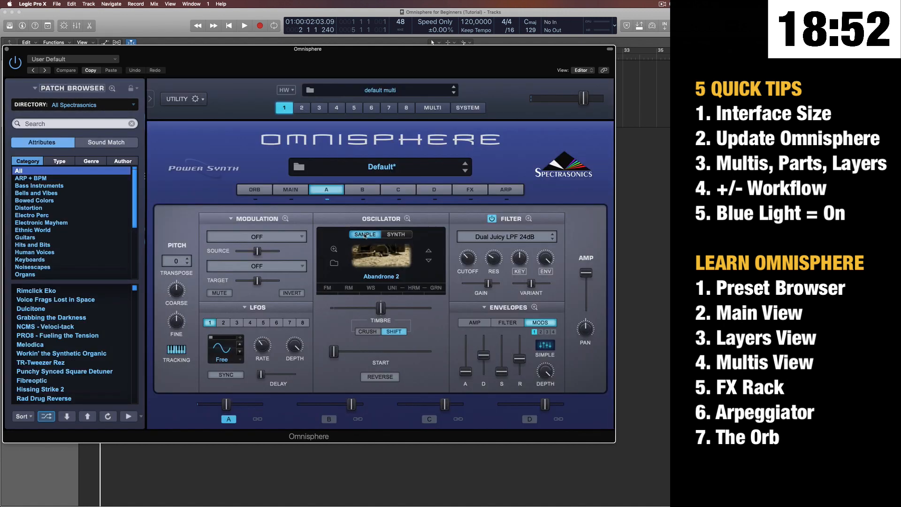
{"action": "left_click", "coordinate": [377, 265]}
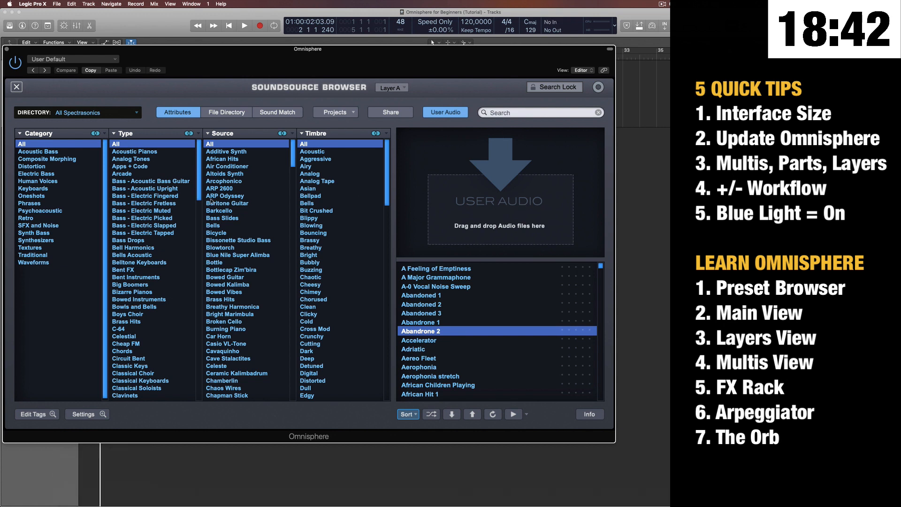
{"action": "left_click", "coordinate": [17, 87]}
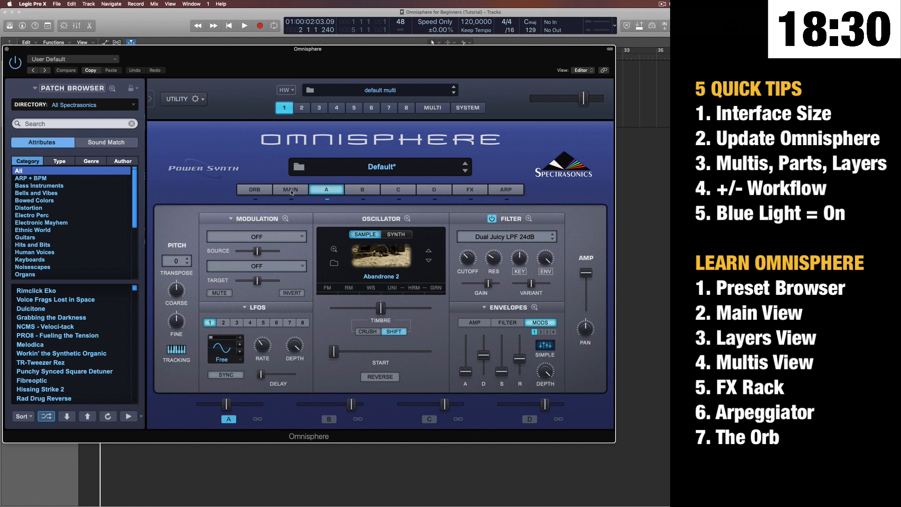
Show the layer overview in the main view, and switch on layers B and C.
{"action": "left_click", "coordinate": [291, 191]}
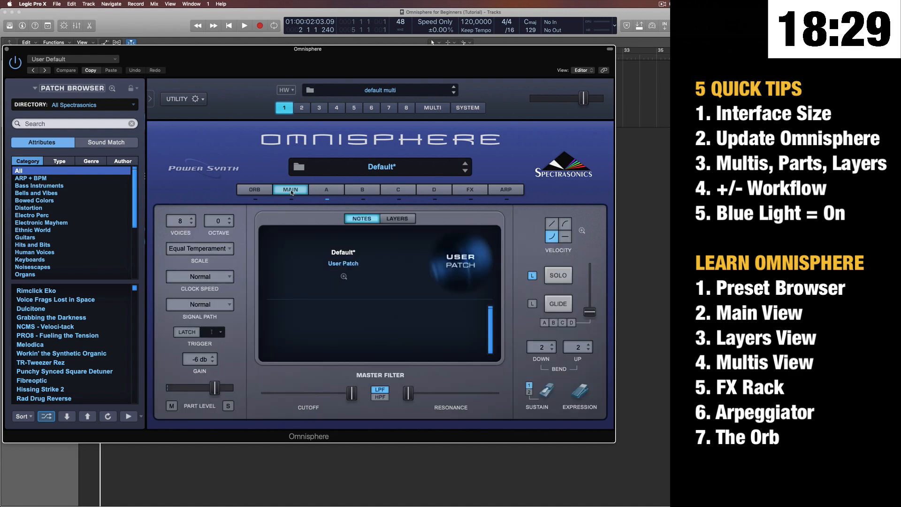
{"action": "left_click", "coordinate": [391, 220]}
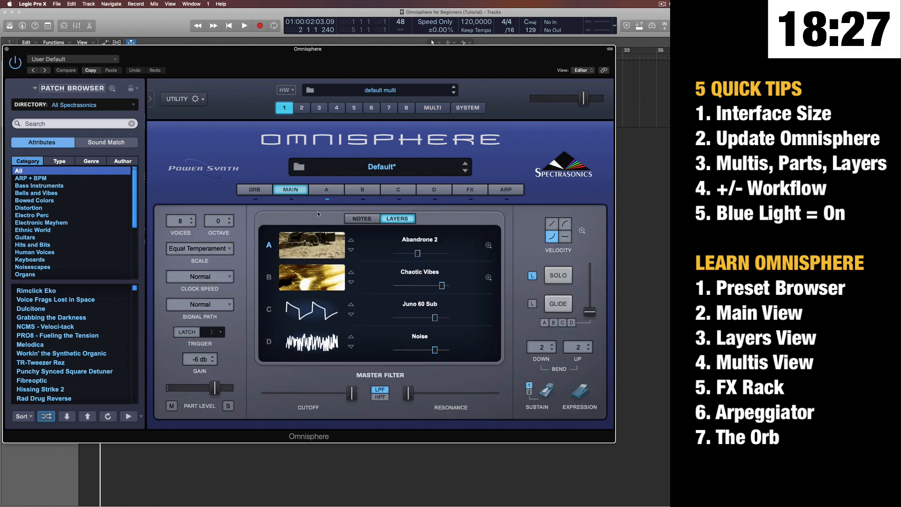
{"action": "left_click", "coordinate": [370, 191]}
{"action": "left_click", "coordinate": [398, 190]}
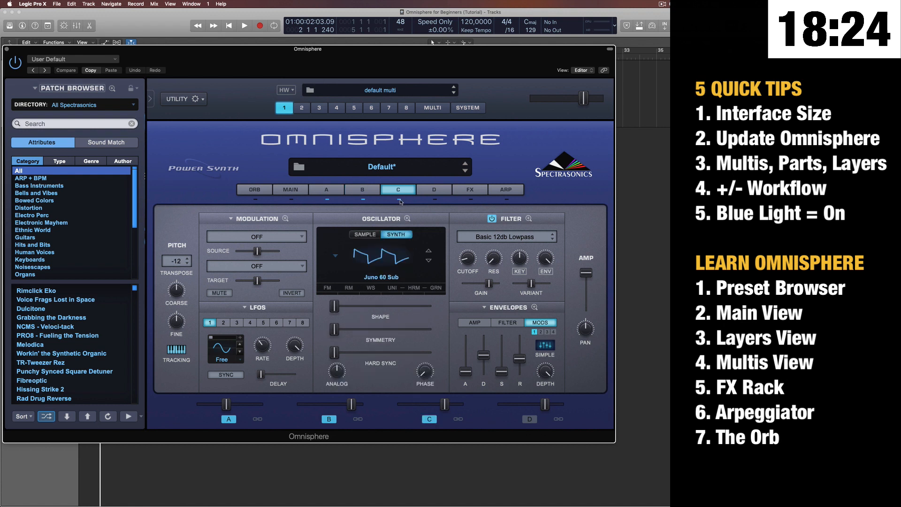
Adjust the level sliders of layers A, B and C in the main view's layer overview to nearly equal settings.
{"action": "left_click", "coordinate": [303, 192]}
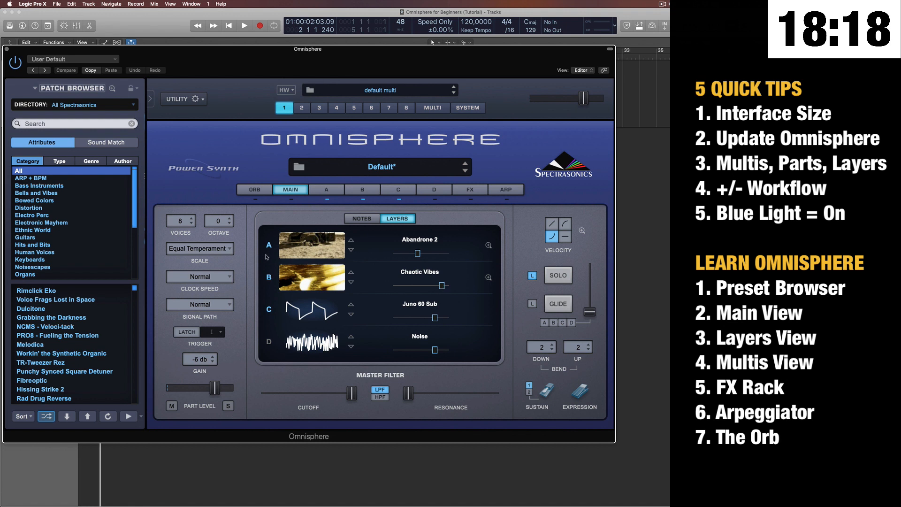
{"action": "left_click_drag", "start_coordinate": [442, 286], "coordinate": [419, 285]}
{"action": "left_click_drag", "start_coordinate": [417, 253], "coordinate": [431, 253]}
{"action": "left_click_drag", "start_coordinate": [435, 318], "coordinate": [414, 317]}
{"action": "left_click_drag", "start_coordinate": [419, 286], "coordinate": [411, 286]}
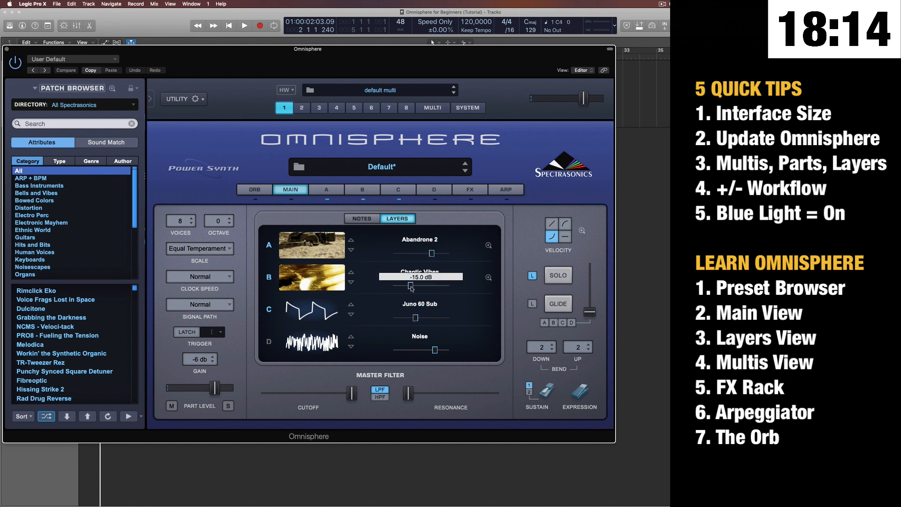
{"action": "left_click_drag", "start_coordinate": [431, 253], "coordinate": [423, 253]}
{"action": "left_click_drag", "start_coordinate": [411, 285], "coordinate": [424, 285]}
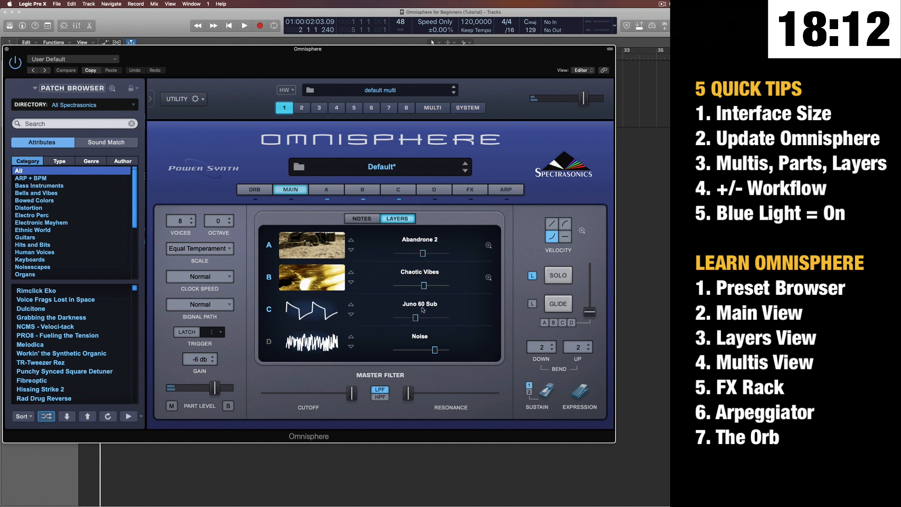
{"action": "left_click_drag", "start_coordinate": [415, 318], "coordinate": [422, 317]}
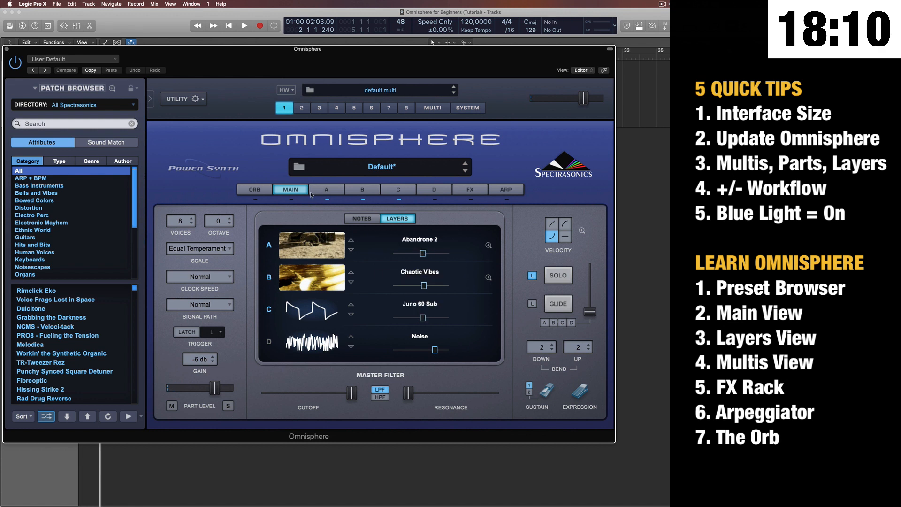
Transpose layer A by -12 semitones.
{"action": "left_click", "coordinate": [324, 191]}
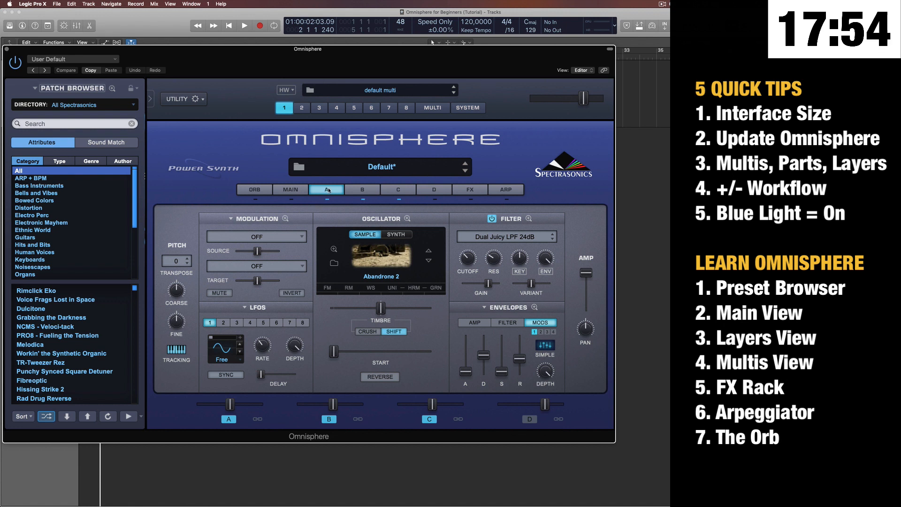
{"action": "left_click", "coordinate": [176, 261]}
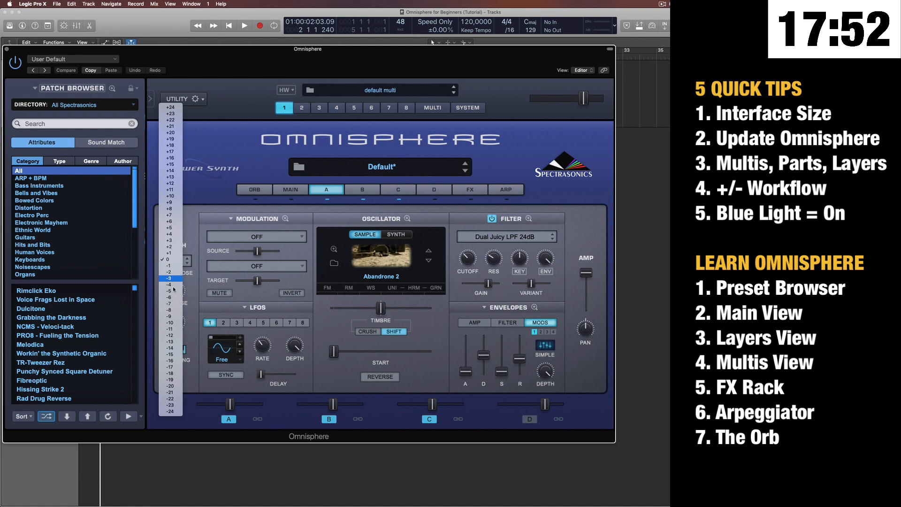
{"action": "left_click", "coordinate": [175, 335]}
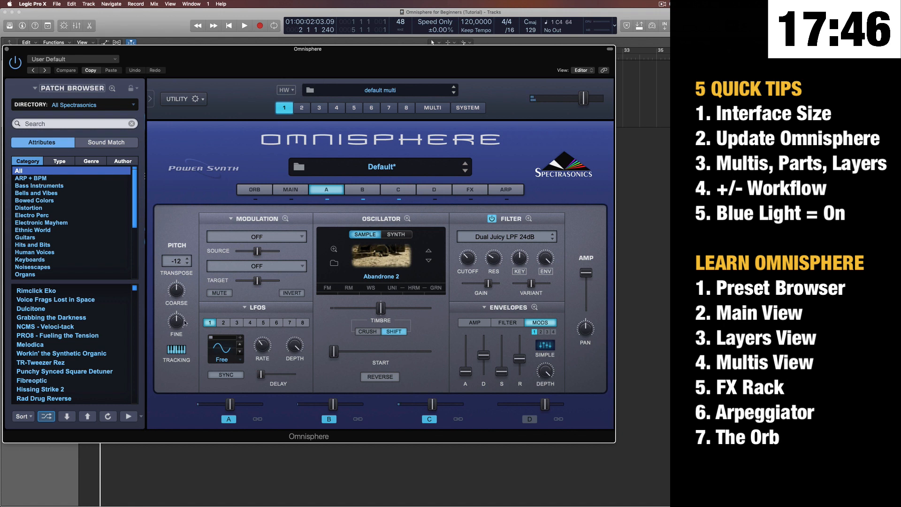
Try the fine and coarse pitch tuning of layer A while playing a note.
{"action": "mouse_move", "coordinate": [179, 323]}
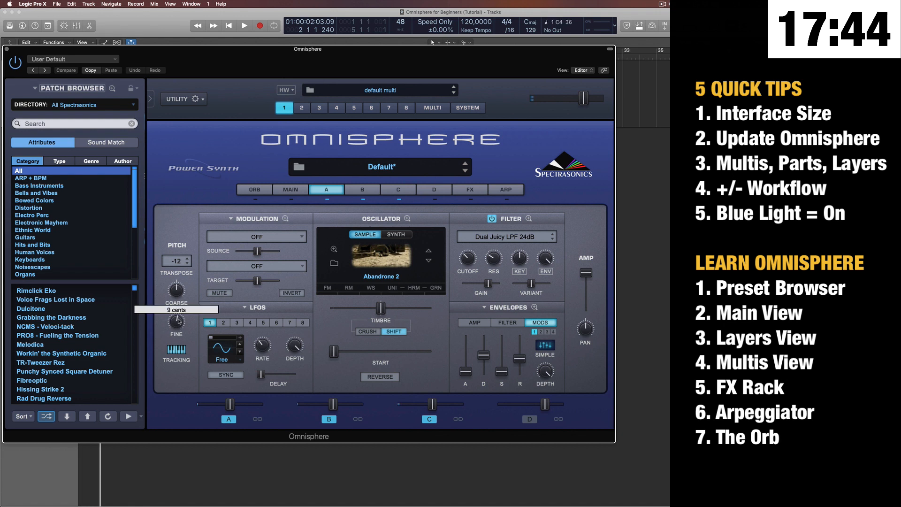
{"action": "mouse_move", "coordinate": [179, 328]}
{"action": "left_mouse_down"}
{"action": "mouse_move", "coordinate": [178, 342]}
{"action": "mouse_move", "coordinate": [175, 319]}
{"action": "mouse_move", "coordinate": [181, 334]}
{"action": "mouse_move", "coordinate": [180, 325]}
{"action": "left_mouse_up"}
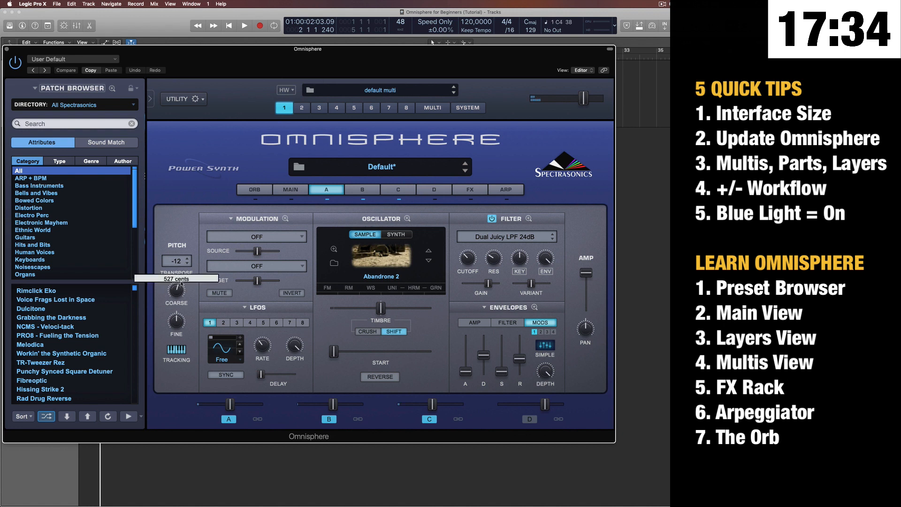
{"action": "mouse_move", "coordinate": [187, 263]}
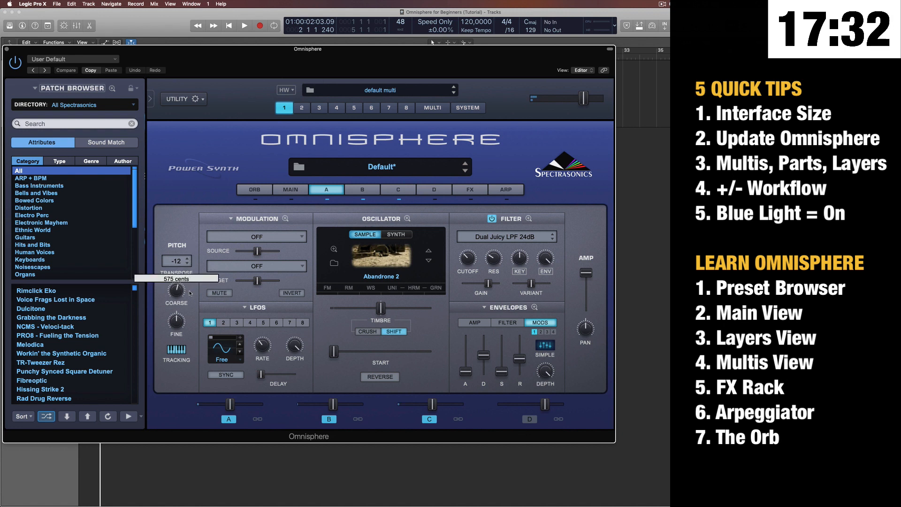
{"action": "mouse_move", "coordinate": [189, 298]}
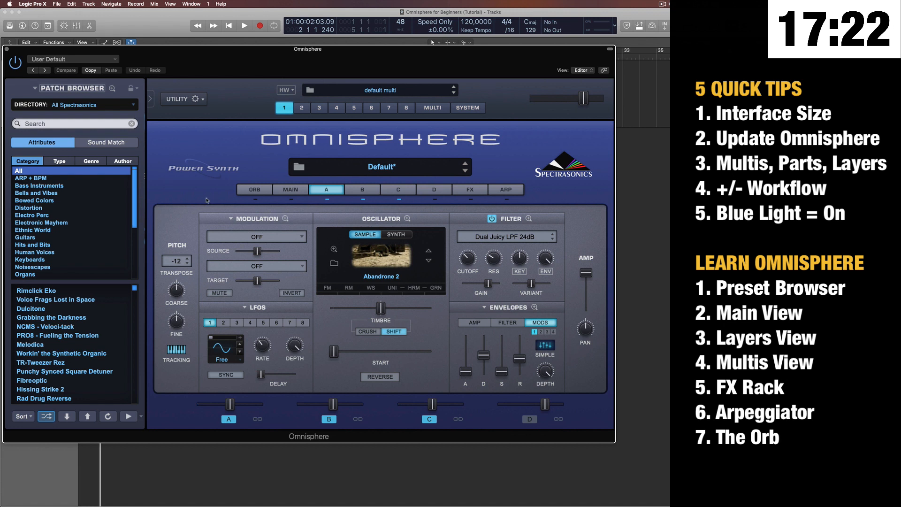
Compare part 1's layer page with the multi mixer, and try the Aux 1 send of part 1.
{"action": "left_click", "coordinate": [444, 109]}
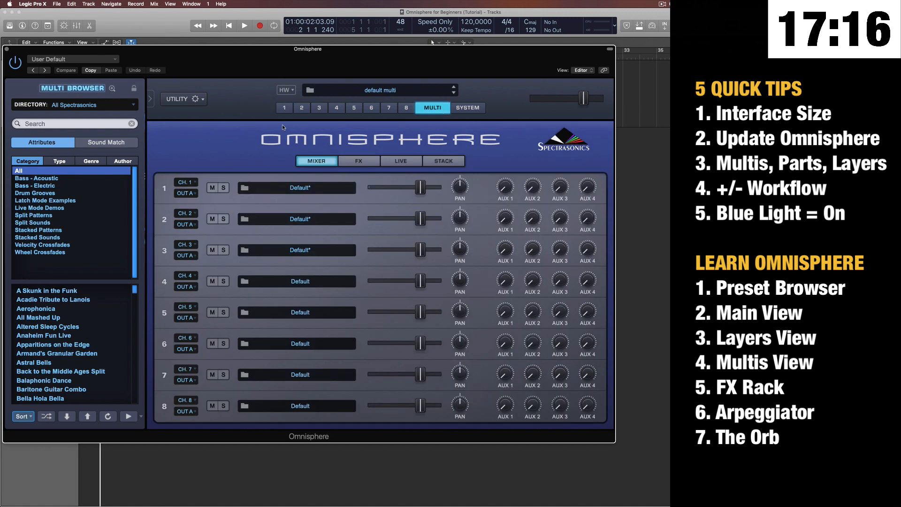
{"action": "left_click", "coordinate": [283, 108]}
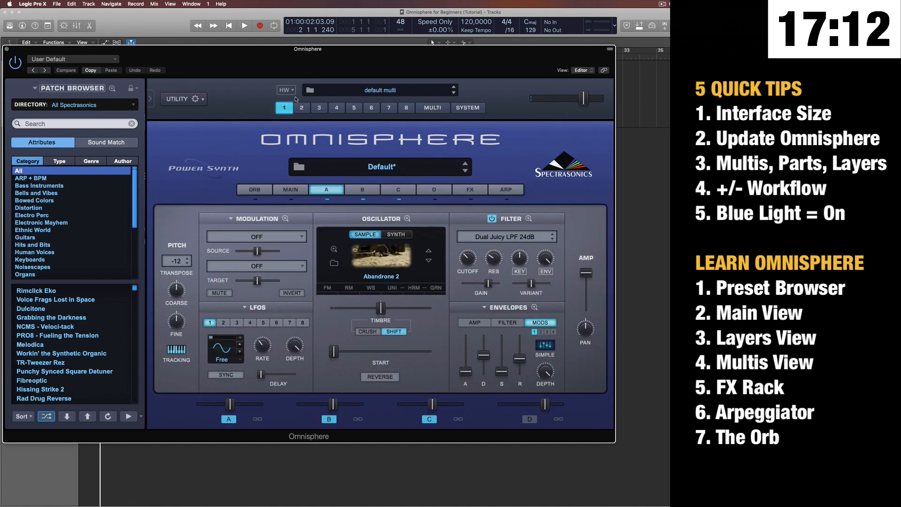
{"action": "left_click", "coordinate": [432, 107]}
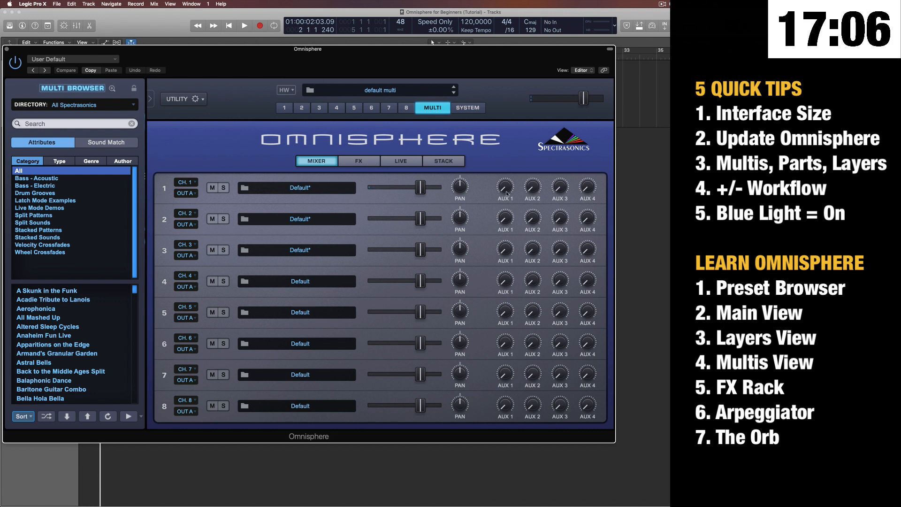
{"action": "left_click_drag", "start_coordinate": [507, 189], "coordinate": [511, 141]}
Examine the mixer effect racks for Aux 1 to Aux 4, and compare them with the parts' send controls in the mixer.
{"action": "left_click", "coordinate": [374, 161]}
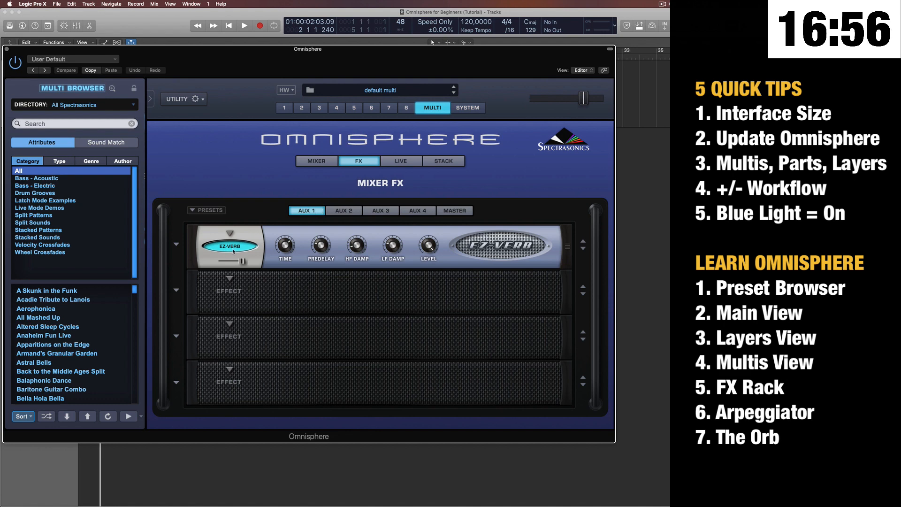
{"action": "left_click", "coordinate": [356, 214]}
{"action": "left_click", "coordinate": [326, 163]}
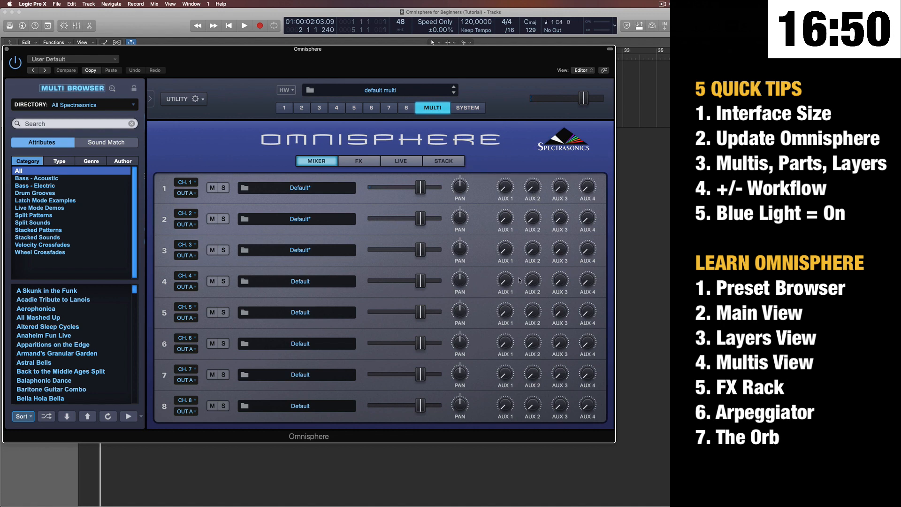
{"action": "left_click", "coordinate": [359, 163]}
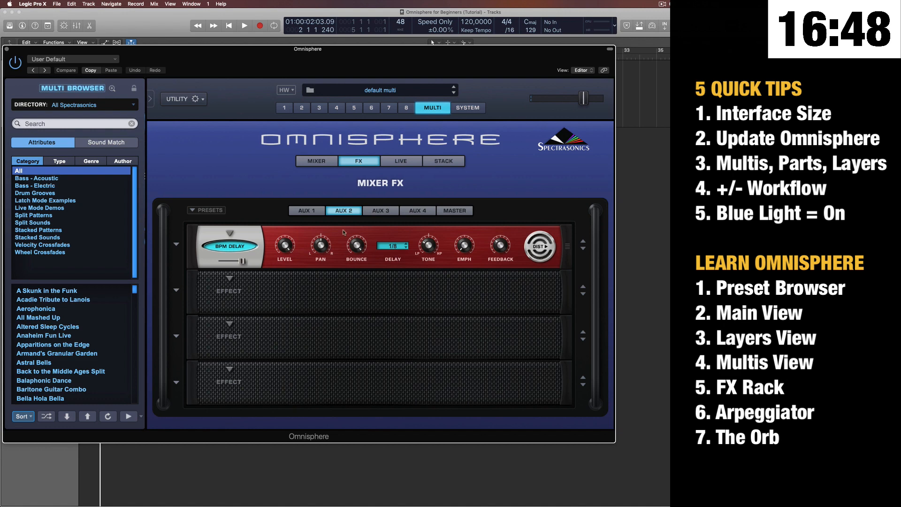
{"action": "left_click", "coordinate": [324, 211]}
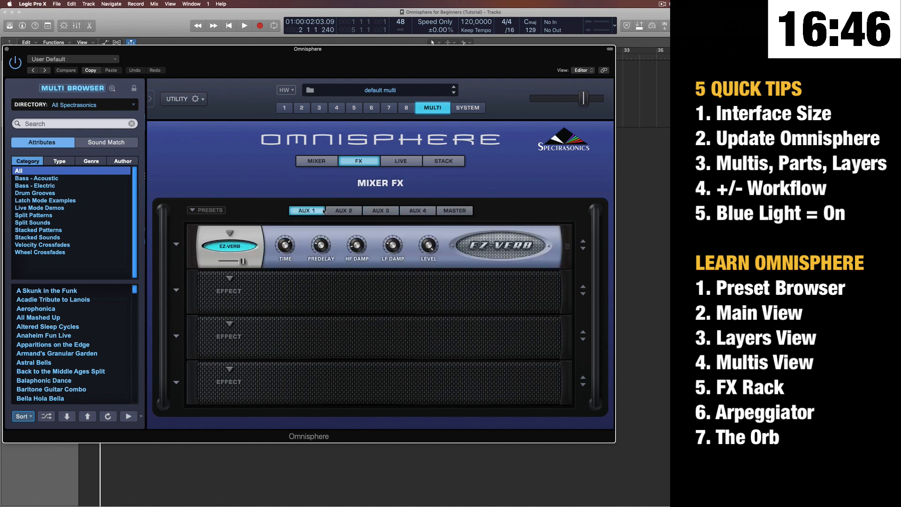
{"action": "left_click", "coordinate": [345, 212]}
{"action": "left_click", "coordinate": [381, 211]}
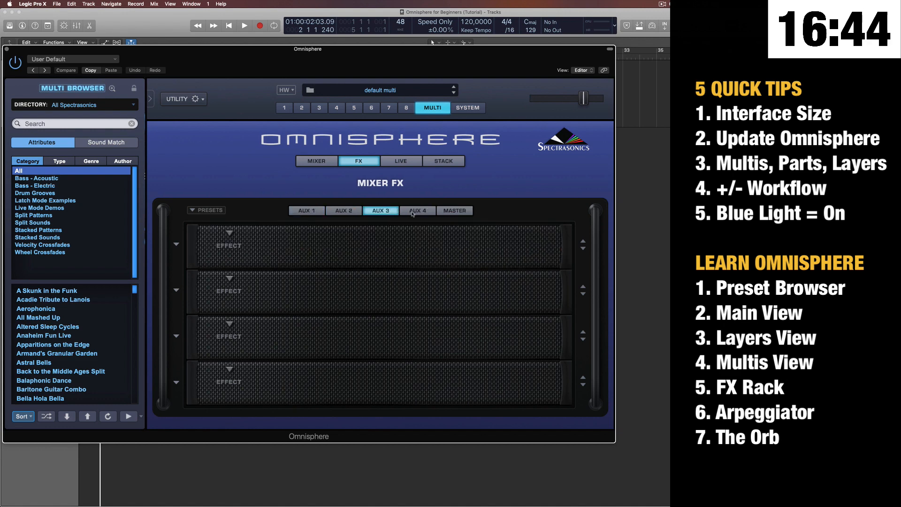
{"action": "left_click", "coordinate": [413, 212]}
{"action": "left_click", "coordinate": [319, 214]}
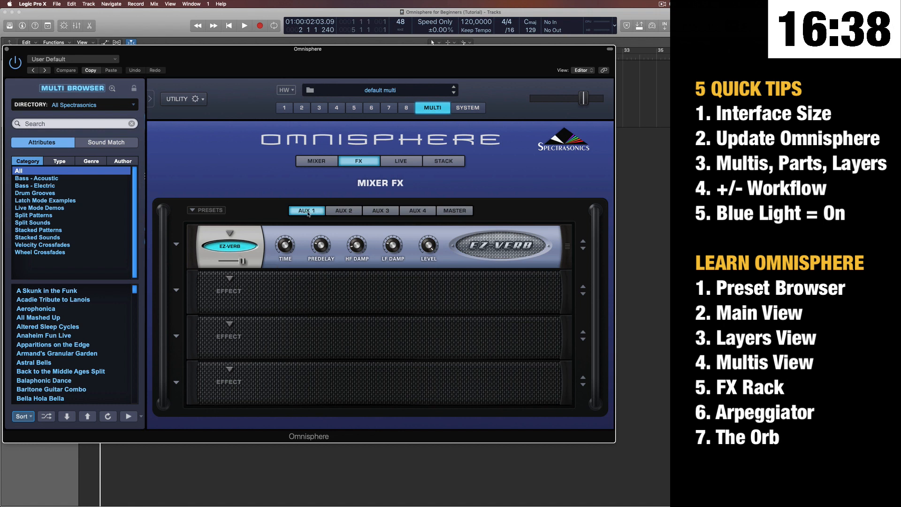
{"action": "left_click", "coordinate": [317, 161]}
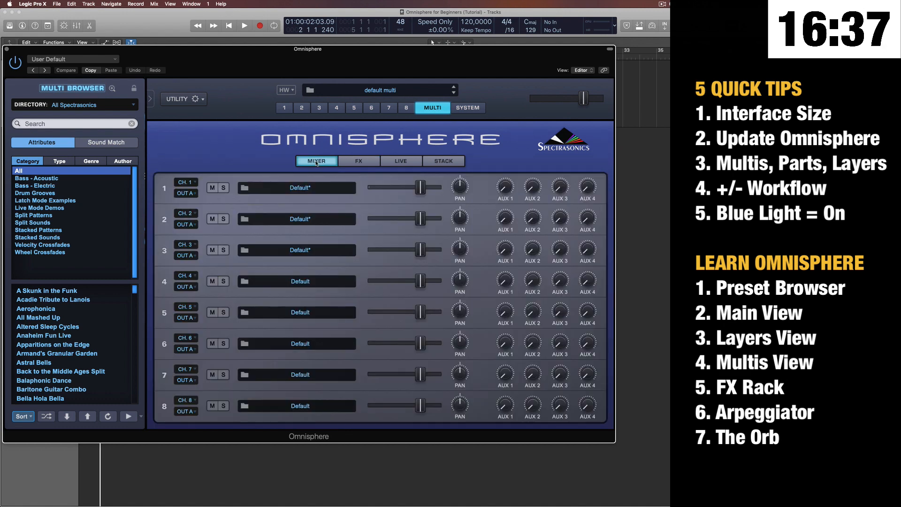
{"action": "left_click", "coordinate": [359, 161]}
{"action": "left_click", "coordinate": [321, 162]}
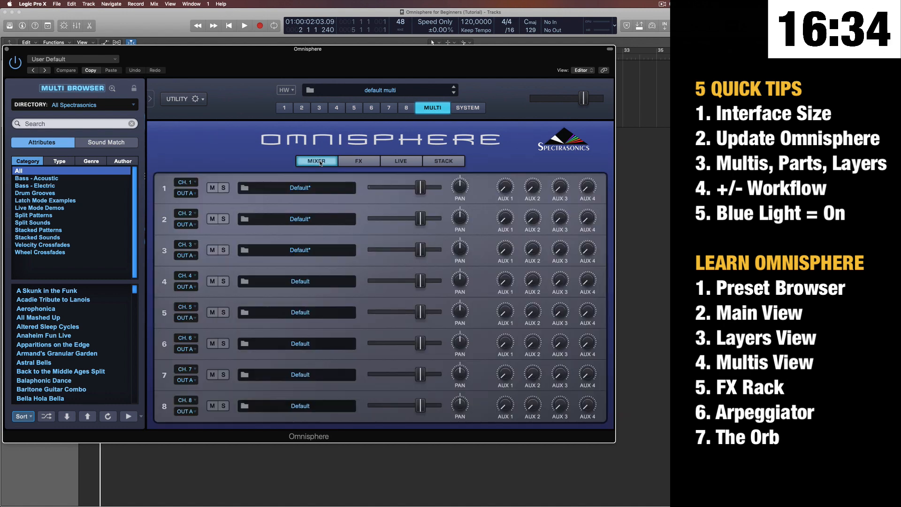
Look over the multi's Live mode and Stack mode pages, and compare the patches in parts 1 and 2.
{"action": "left_click", "coordinate": [401, 162]}
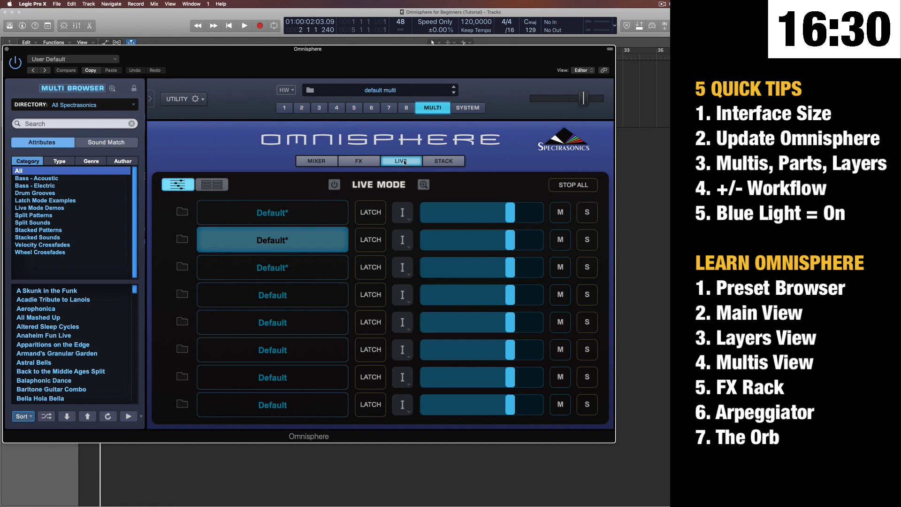
{"action": "left_click", "coordinate": [447, 163]}
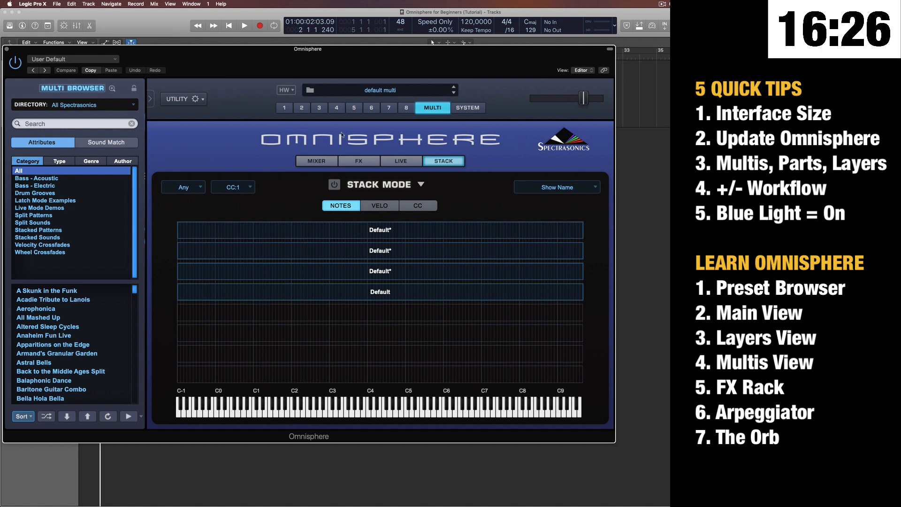
{"action": "left_click", "coordinate": [285, 108]}
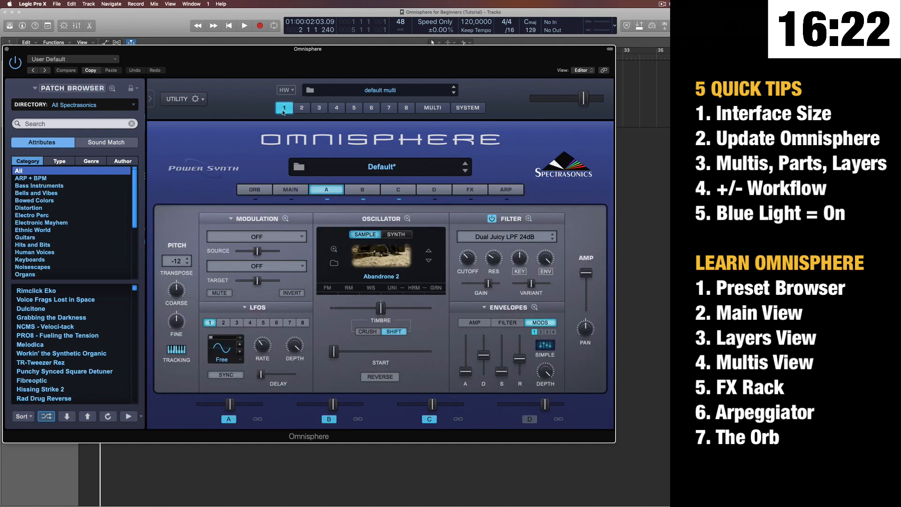
{"action": "left_click", "coordinate": [307, 109]}
{"action": "left_click", "coordinate": [287, 109]}
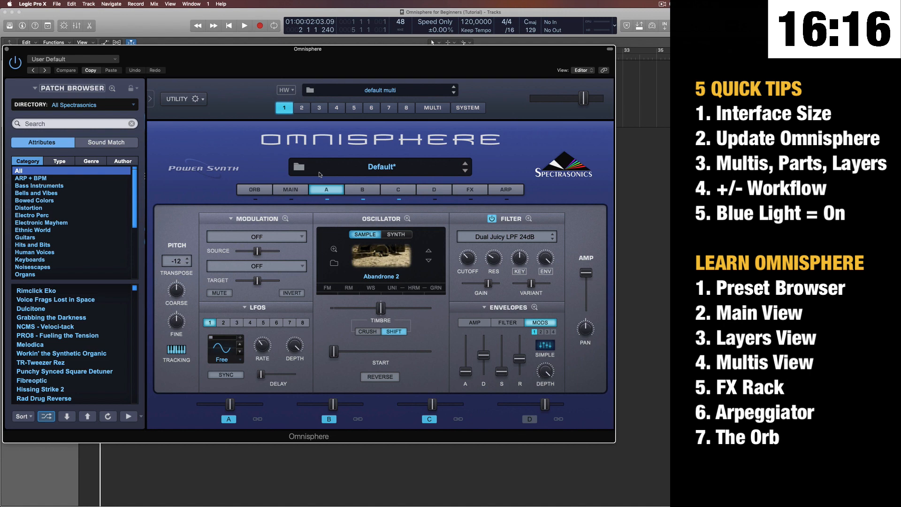
{"action": "left_click", "coordinate": [302, 108]}
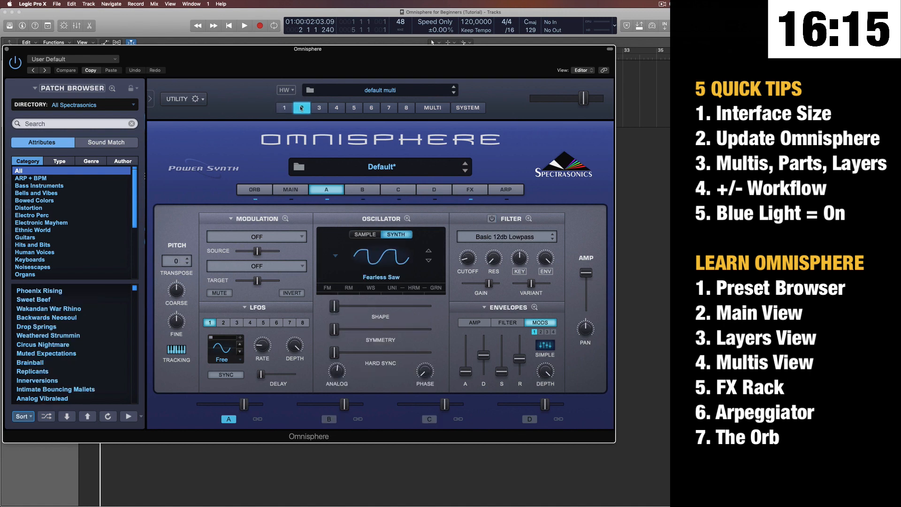
Switch on Stack mode for the multi, and return to part 1.
{"action": "left_click", "coordinate": [418, 111]}
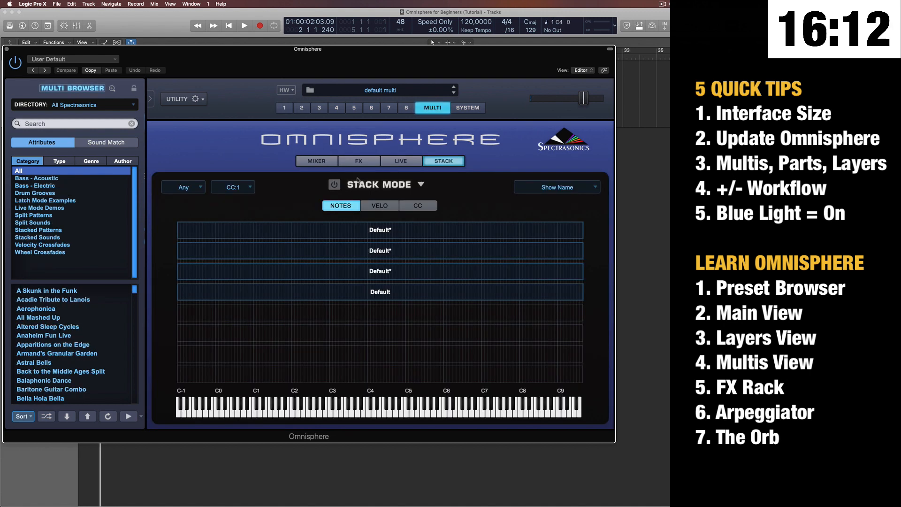
{"action": "left_click", "coordinate": [283, 108]}
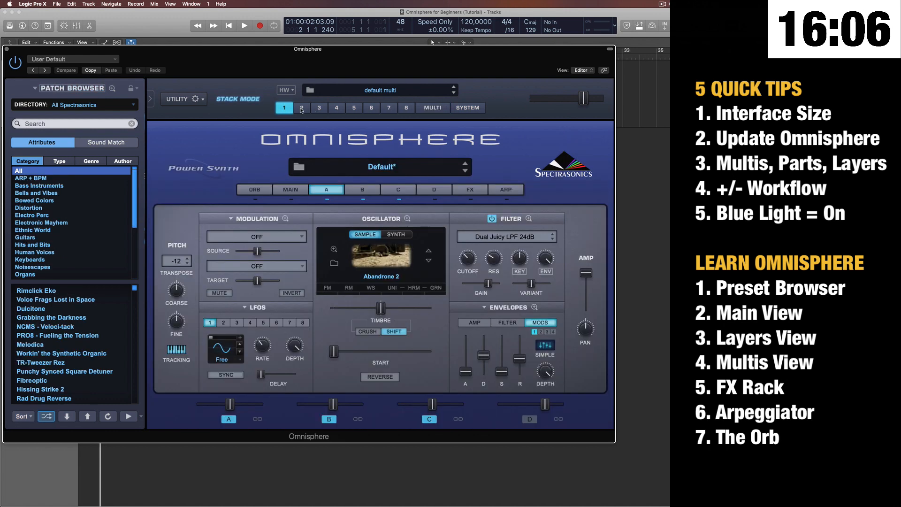
{"action": "left_click", "coordinate": [429, 109]}
{"action": "left_click", "coordinate": [282, 109]}
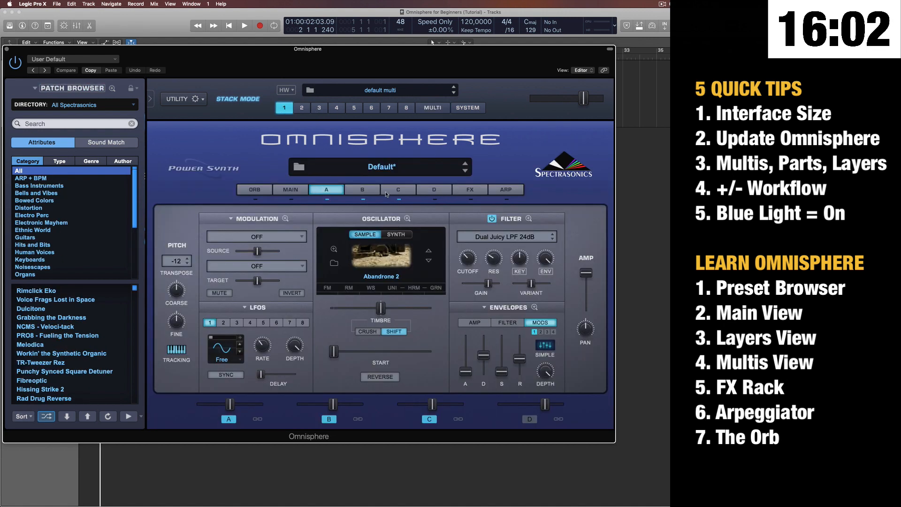
Go to part 2 and switch on its layer B.
{"action": "left_click", "coordinate": [299, 112]}
{"action": "left_click", "coordinate": [280, 112]}
{"action": "left_click", "coordinate": [299, 110]}
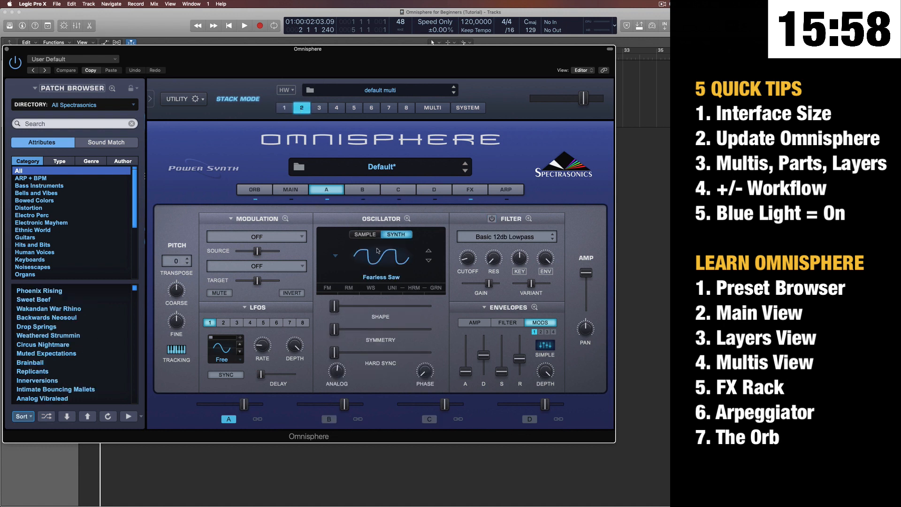
{"action": "left_click", "coordinate": [368, 195]}
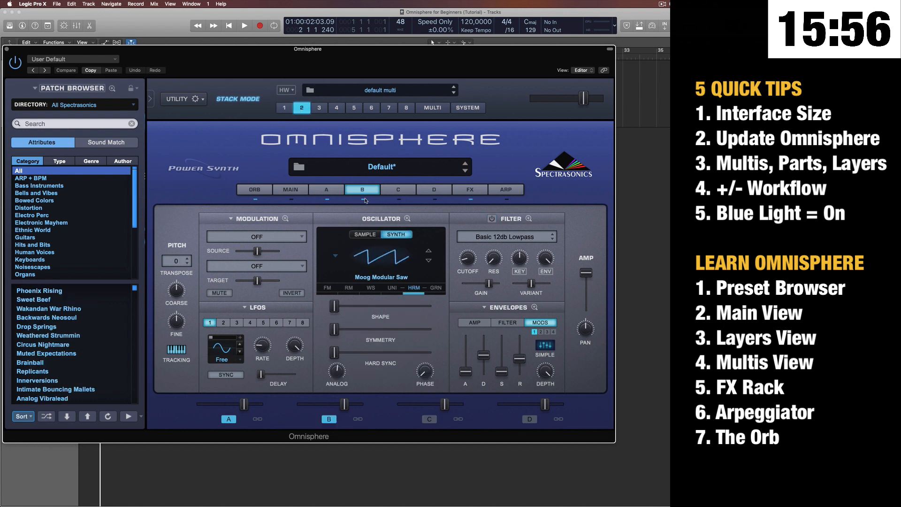
Set the oscillator of part 2's layer B to Sample mode, and load the Air Chunk soundsource.
{"action": "left_click", "coordinate": [365, 234]}
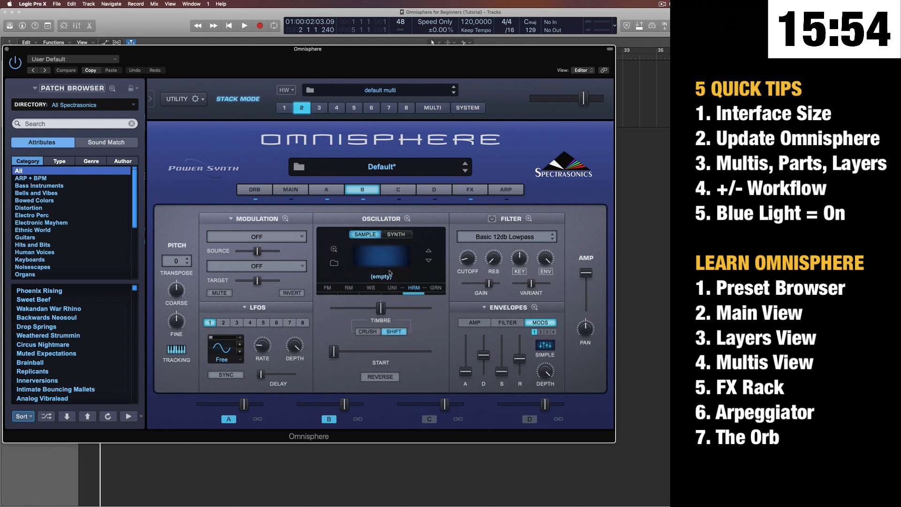
{"action": "left_click", "coordinate": [385, 265]}
{"action": "left_click", "coordinate": [451, 339]}
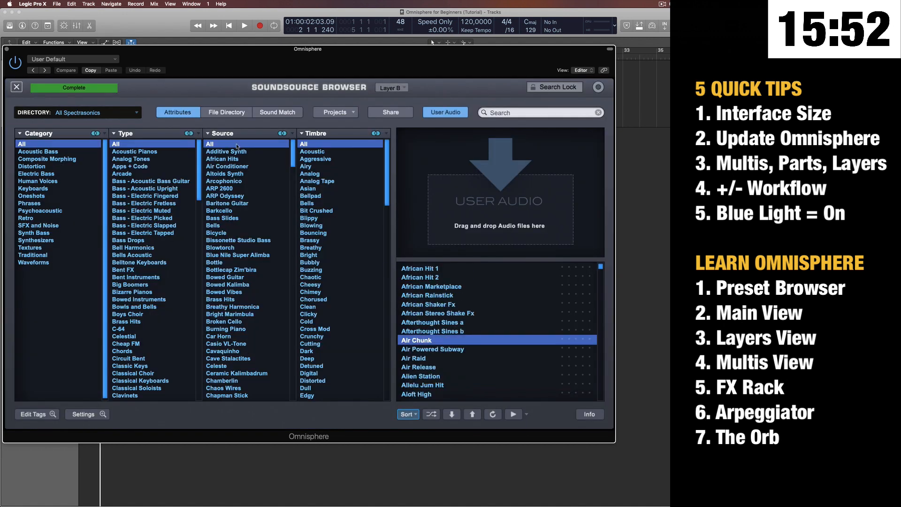
{"action": "left_click", "coordinate": [15, 88]}
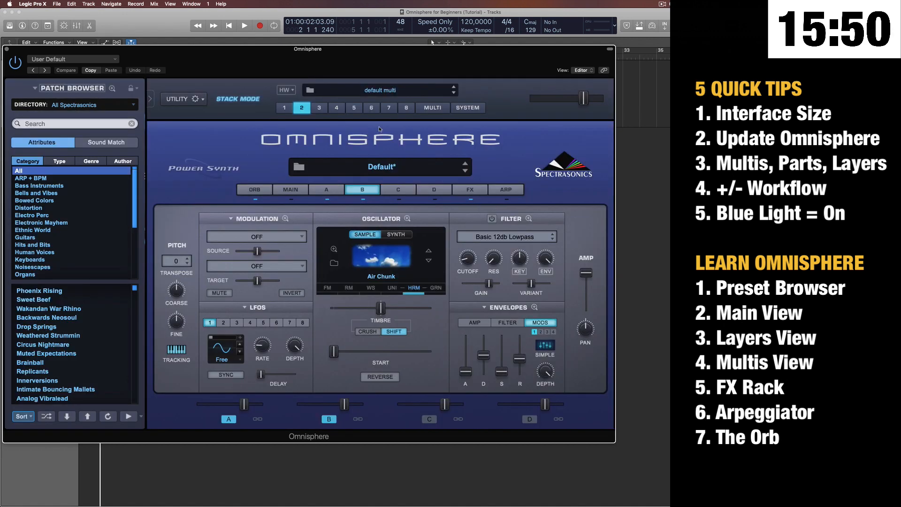
Compare part 1 and part 2 of the multi, and check the Stack mode page.
{"action": "left_click", "coordinate": [284, 108]}
{"action": "left_click", "coordinate": [432, 107]}
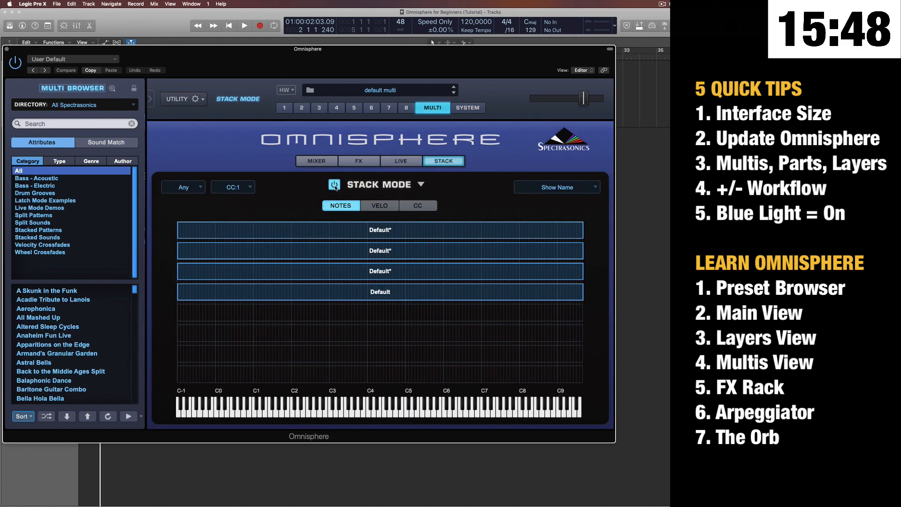
{"action": "left_click", "coordinate": [284, 108]}
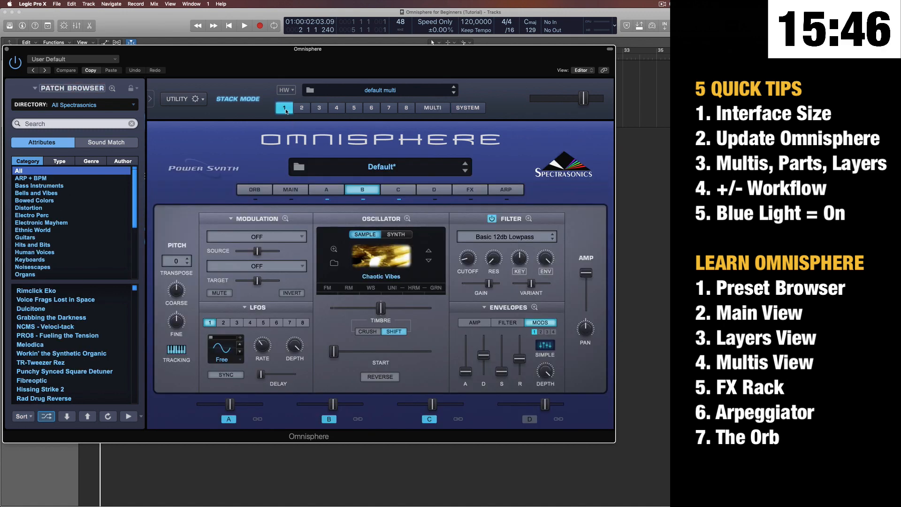
{"action": "left_click", "coordinate": [295, 108]}
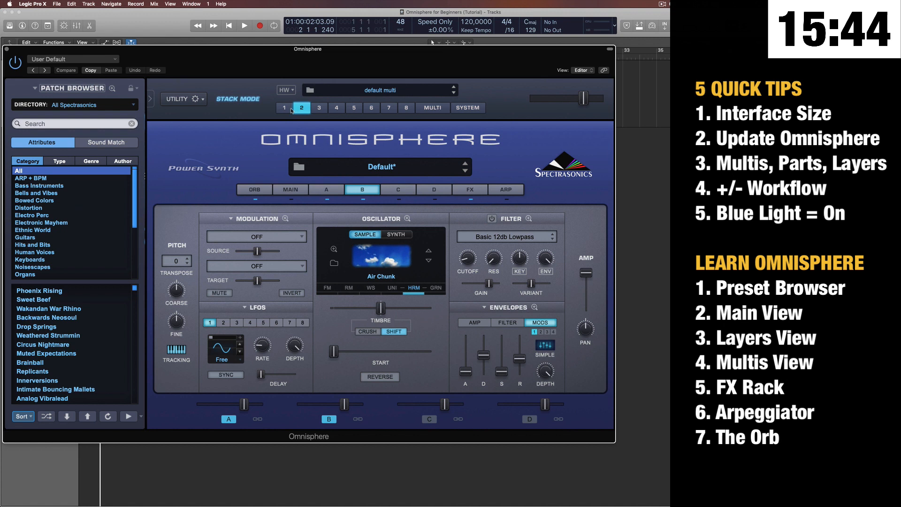
{"action": "left_click", "coordinate": [286, 108]}
{"action": "left_click", "coordinate": [304, 111]}
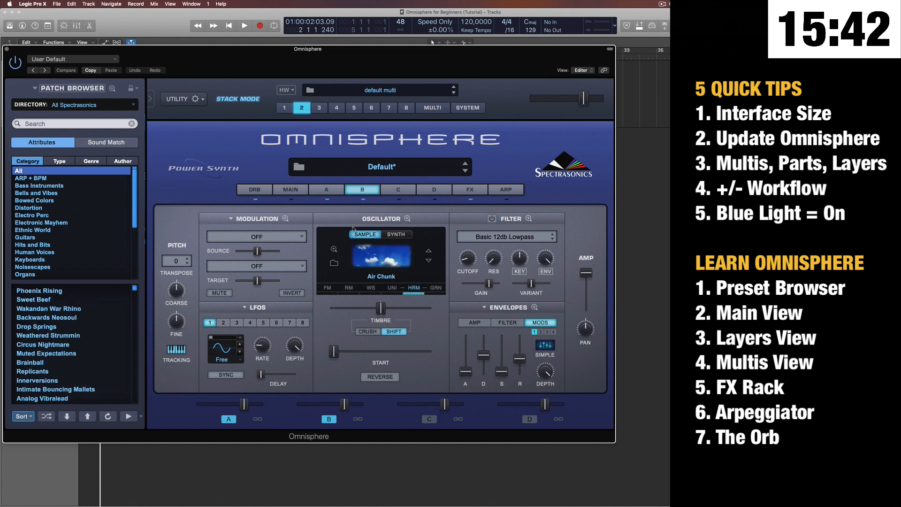
{"action": "left_click", "coordinate": [284, 110]}
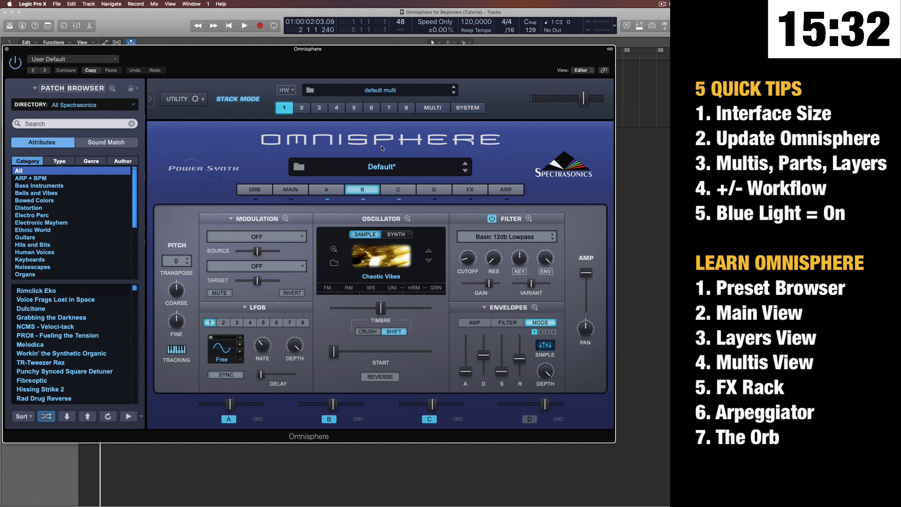
Switch off Stack mode for the multi and return to part 1.
{"action": "left_click", "coordinate": [433, 109]}
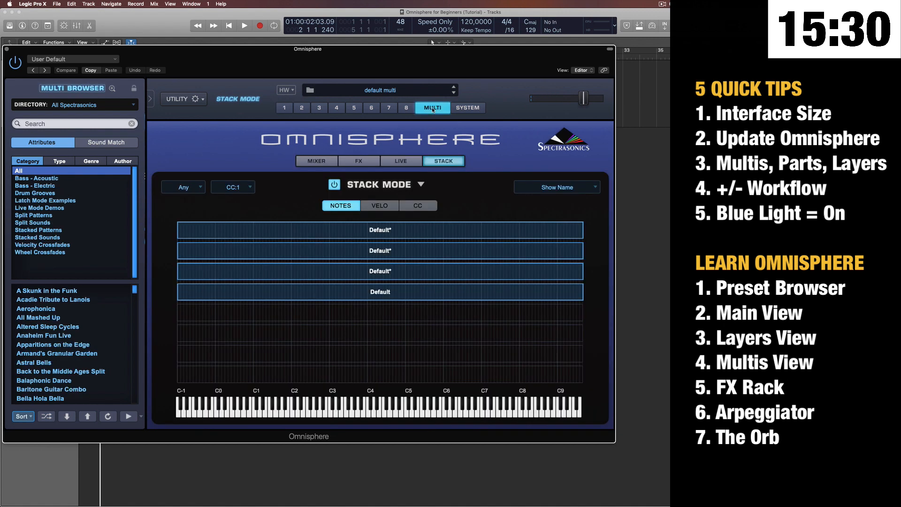
{"action": "left_click", "coordinate": [334, 183]}
{"action": "left_click", "coordinate": [286, 111]}
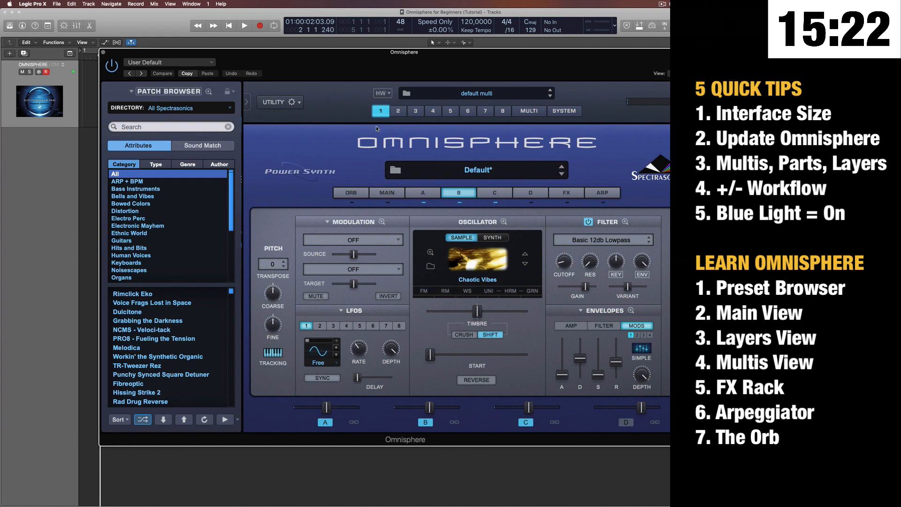
Close the Omnisphere window, show the OMNISPHERE track's inspector, and set its MIDI channel to 2.
{"action": "left_click_drag", "start_coordinate": [405, 53], "coordinate": [313, 57]}
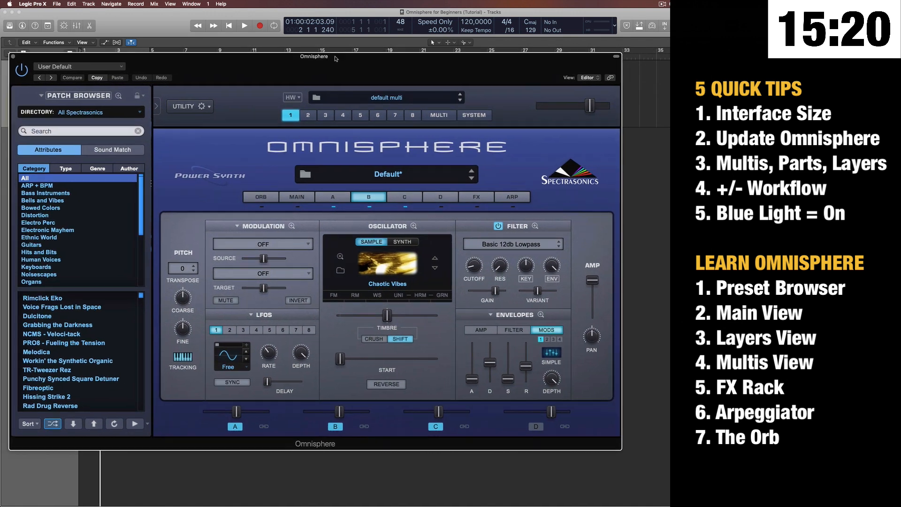
{"action": "key", "text": "super+w"}
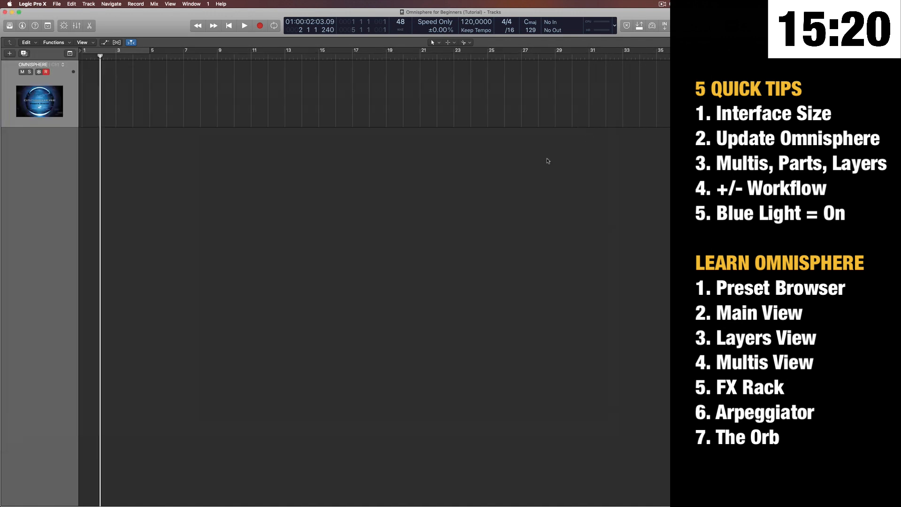
{"action": "right_click", "coordinate": [60, 112]}
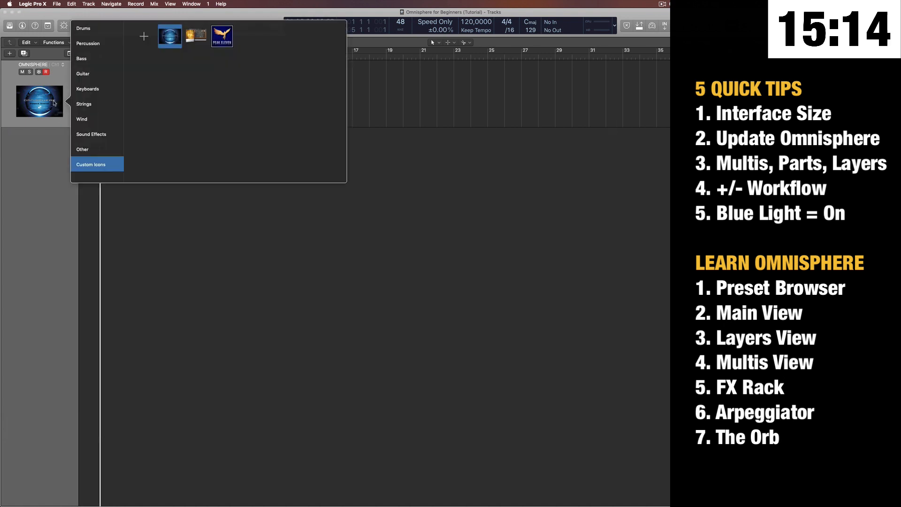
{"action": "left_click", "coordinate": [51, 115]}
{"action": "key", "text": "i"}
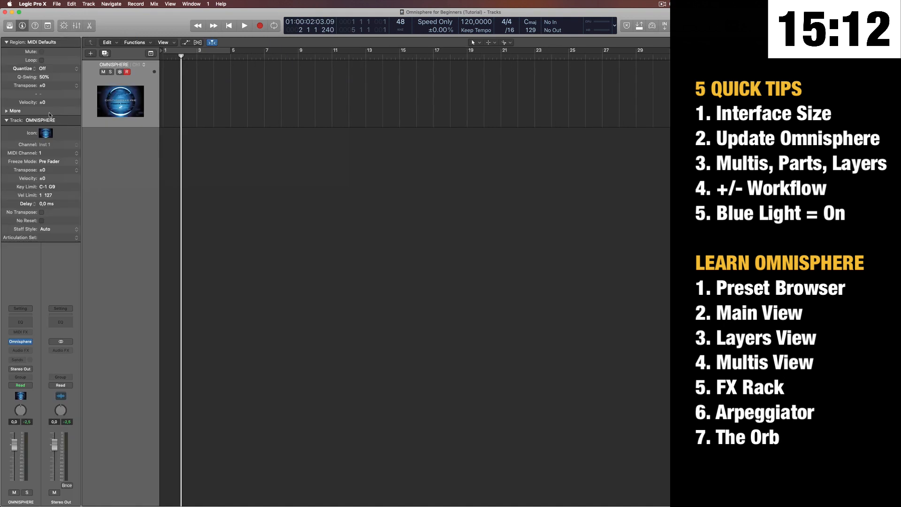
{"action": "left_click", "coordinate": [47, 155]}
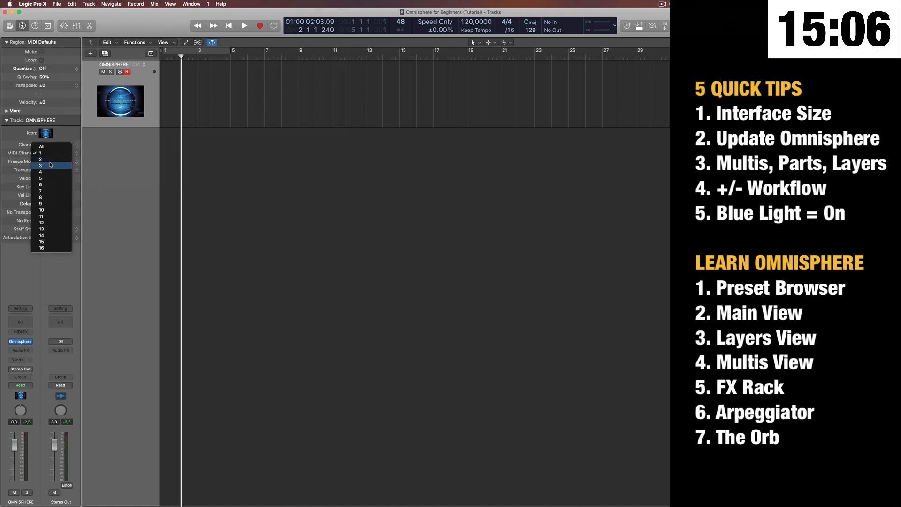
{"action": "left_click", "coordinate": [50, 160]}
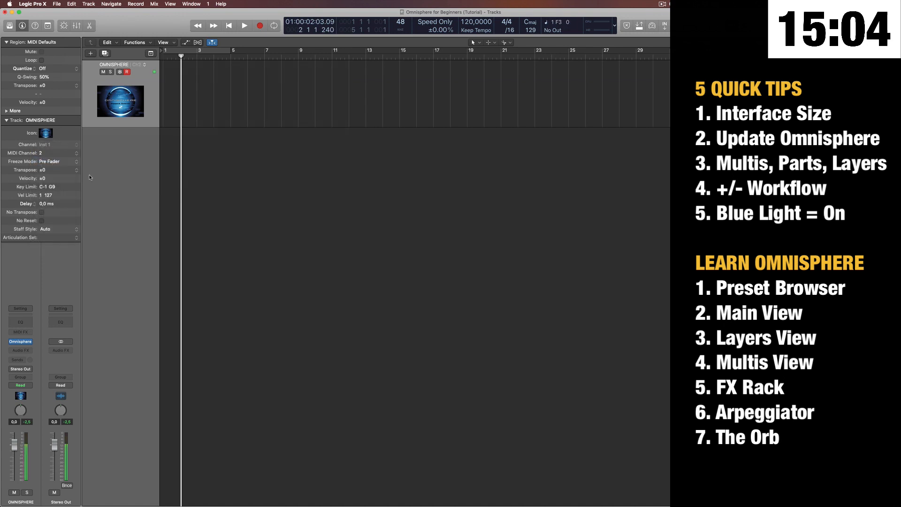
Set the OMNISPHERE track's MIDI channel back to 1 and hide the inspector.
{"action": "left_click", "coordinate": [65, 155]}
{"action": "left_click", "coordinate": [50, 147]}
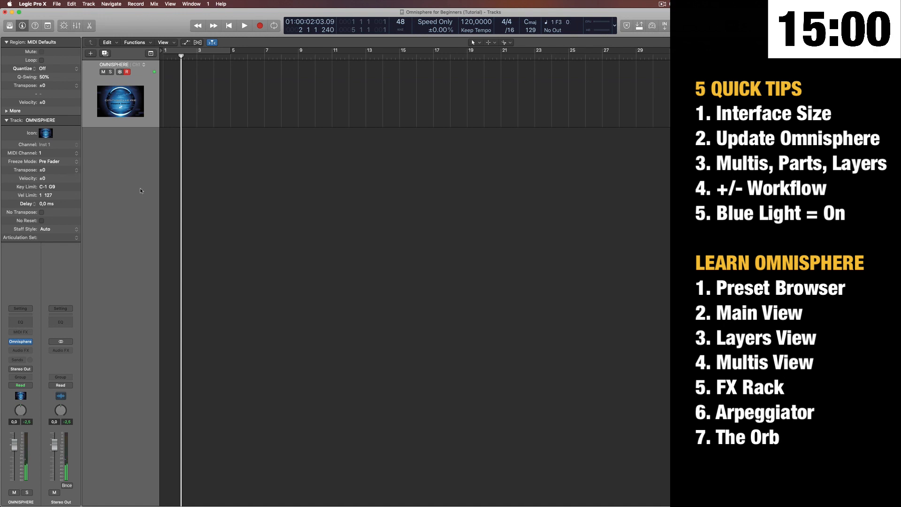
{"action": "key", "text": "i"}
{"action": "key", "text": "x"}
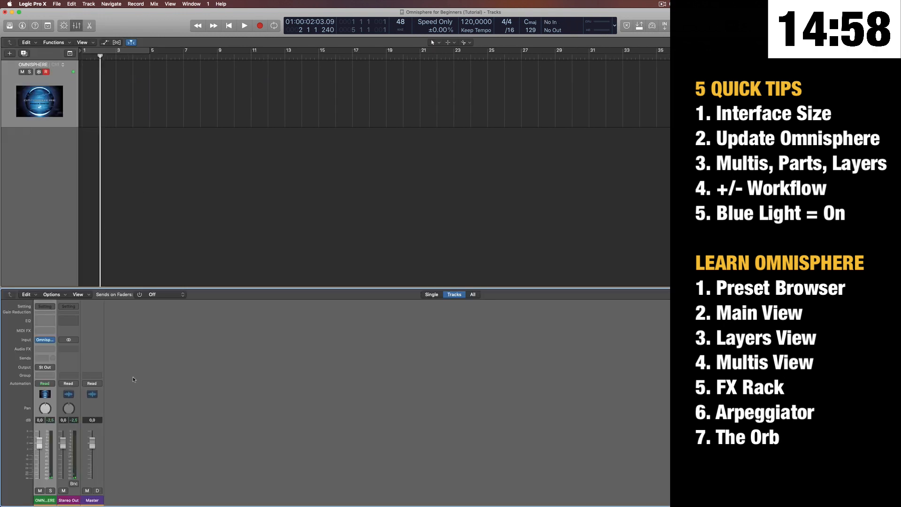
{"action": "key", "text": "x"}
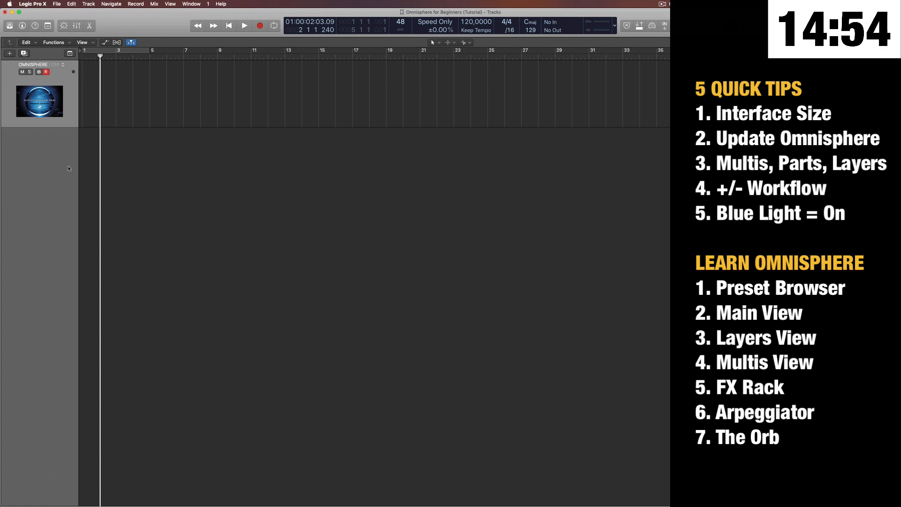
{"action": "left_click", "coordinate": [59, 108]}
{"action": "left_click", "coordinate": [59, 110]}
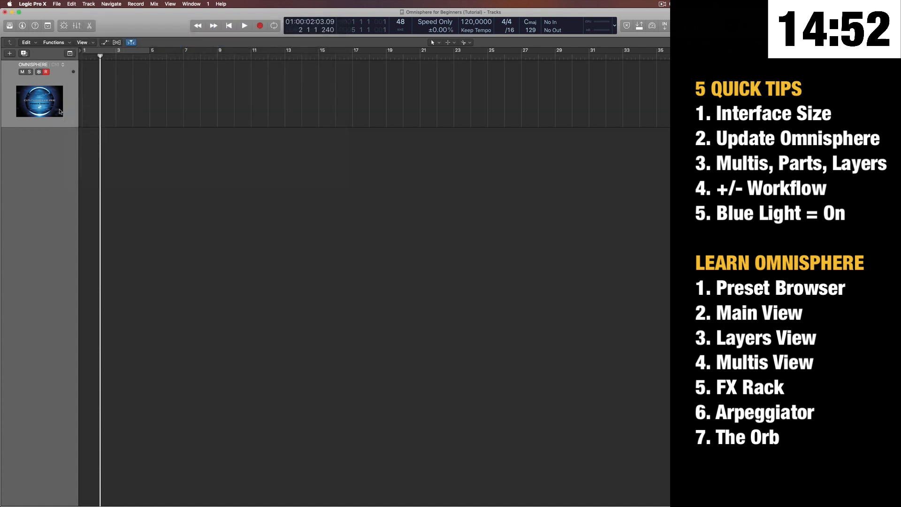
{"action": "double_click", "coordinate": [65, 200]}
{"action": "key", "text": "super+z"}
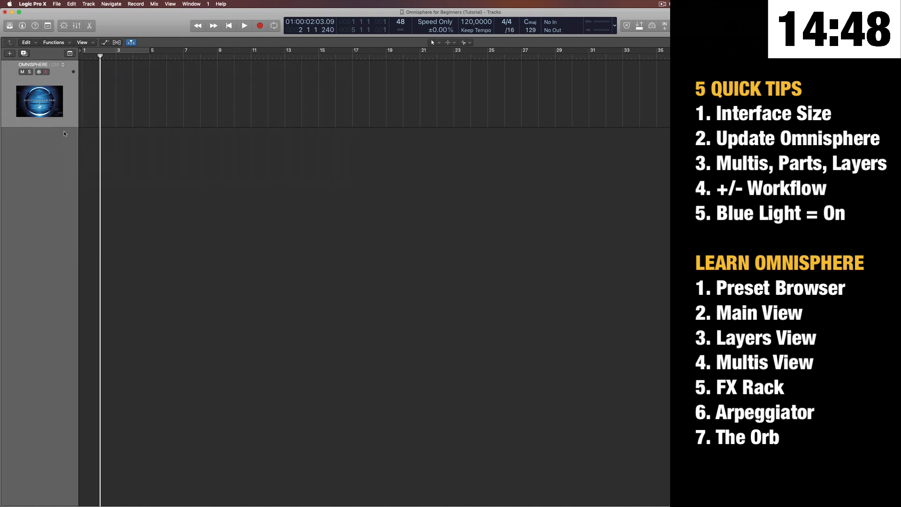
Reopen the OMNISPHERE track's instrument window and compare the patches in parts 1 and 2, ending on part 1.
{"action": "double_click", "coordinate": [39, 101]}
{"action": "left_click_drag", "start_coordinate": [248, 67], "coordinate": [243, 58]}
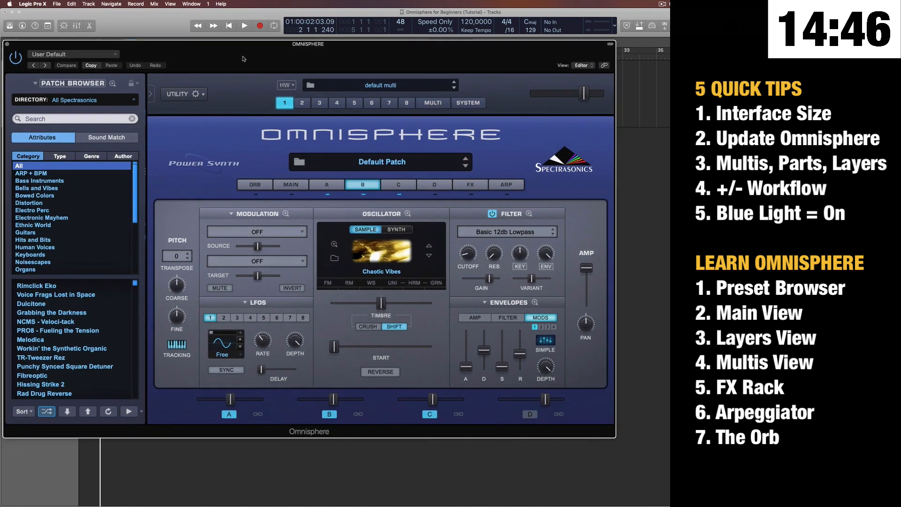
{"action": "left_click", "coordinate": [302, 103]}
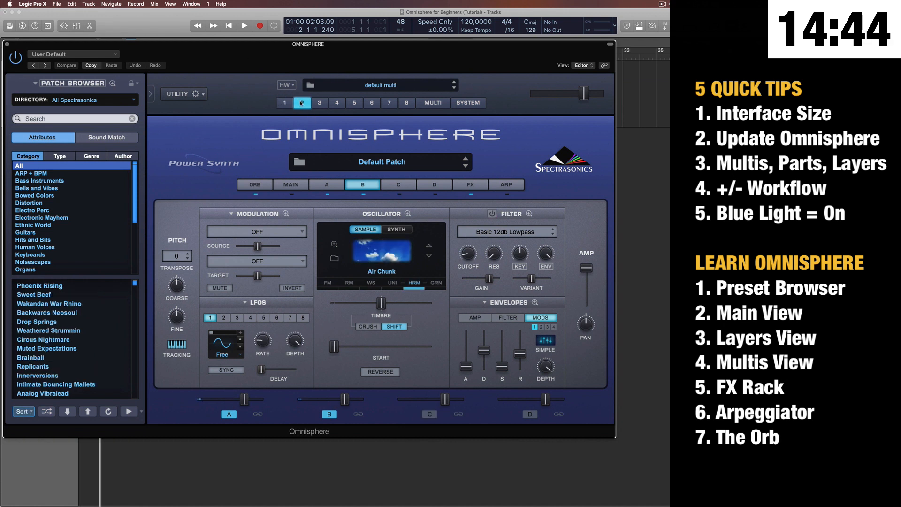
{"action": "left_click", "coordinate": [288, 104]}
{"action": "left_click", "coordinate": [297, 106]}
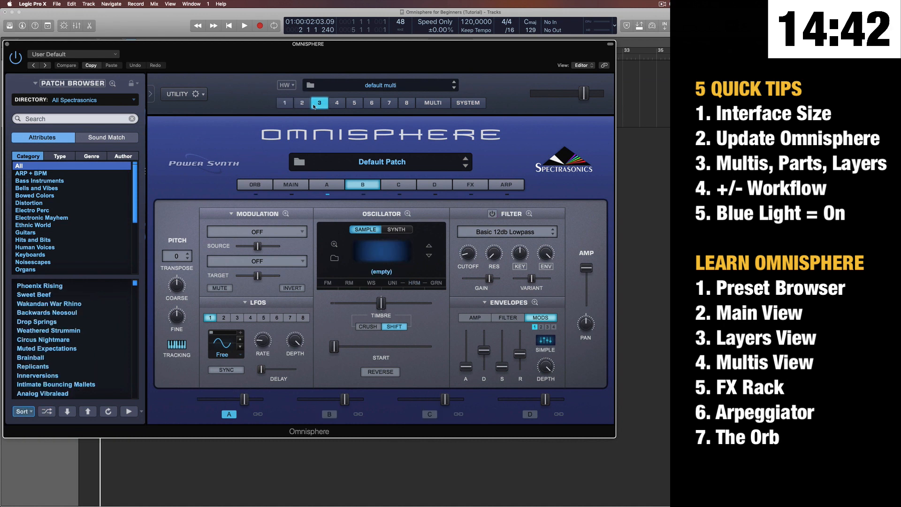
{"action": "left_click", "coordinate": [285, 104]}
{"action": "left_click", "coordinate": [301, 105]}
{"action": "left_click", "coordinate": [287, 106]}
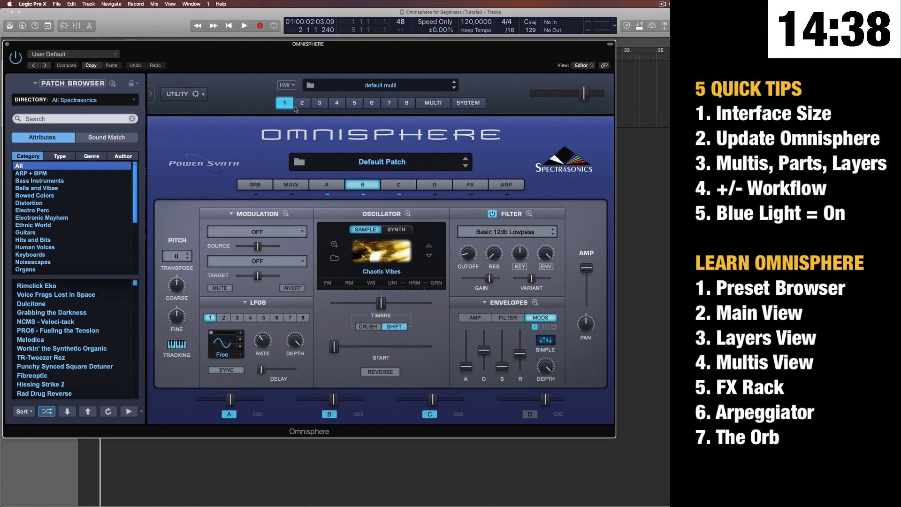
Switch Stack mode back on for the multi and show the multi's mixer.
{"action": "left_click", "coordinate": [435, 102]}
{"action": "left_click", "coordinate": [316, 157]}
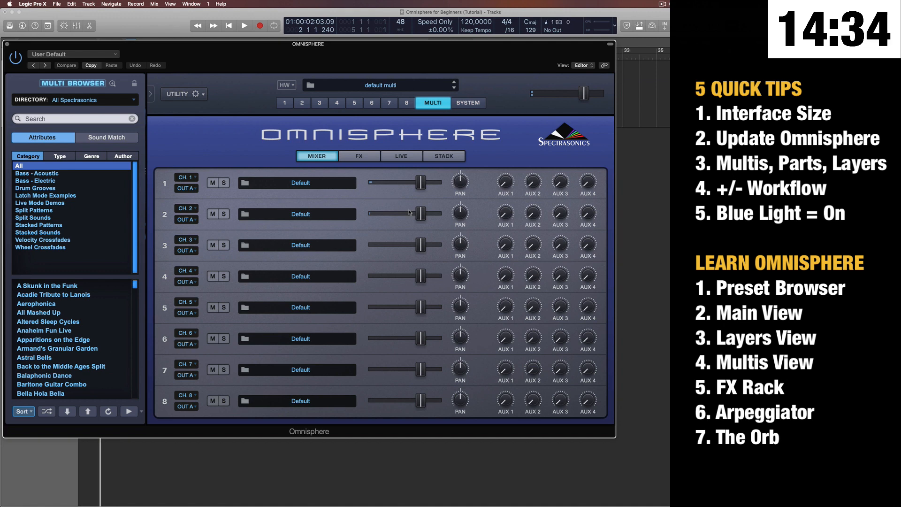
{"action": "left_click", "coordinate": [443, 156]}
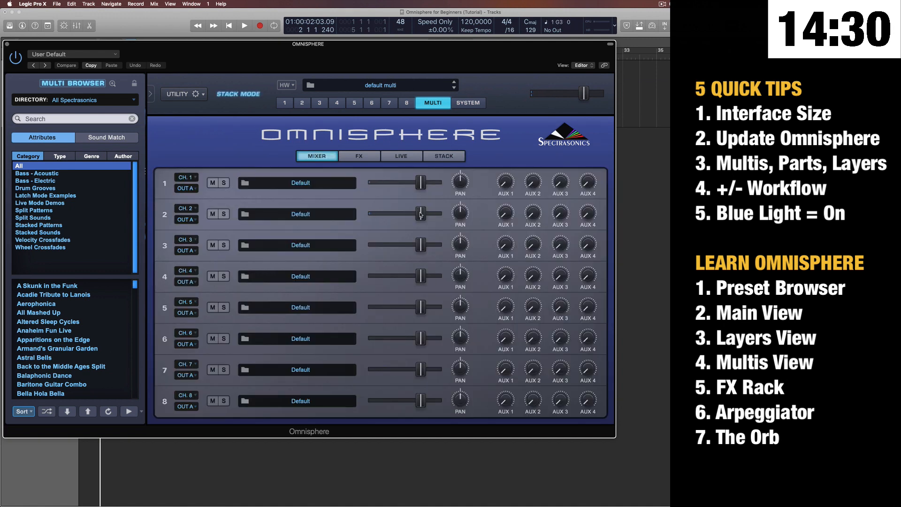
In the multi mixer, lower part 2's level, pan it slightly left, and raise part 2's Aux 1 and part 1's Aux 2 sends.
{"action": "left_click_drag", "start_coordinate": [420, 214], "coordinate": [403, 215]}
{"action": "left_click_drag", "start_coordinate": [460, 213], "coordinate": [533, 191]}
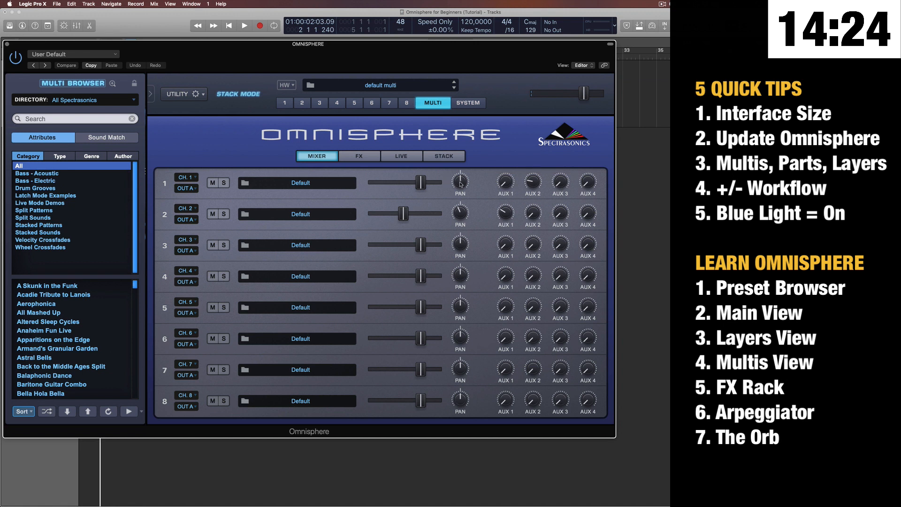
Pan part 1 slightly to the right and lower its level to -2.71 dB.
{"action": "left_click_drag", "start_coordinate": [461, 183], "coordinate": [419, 184]}
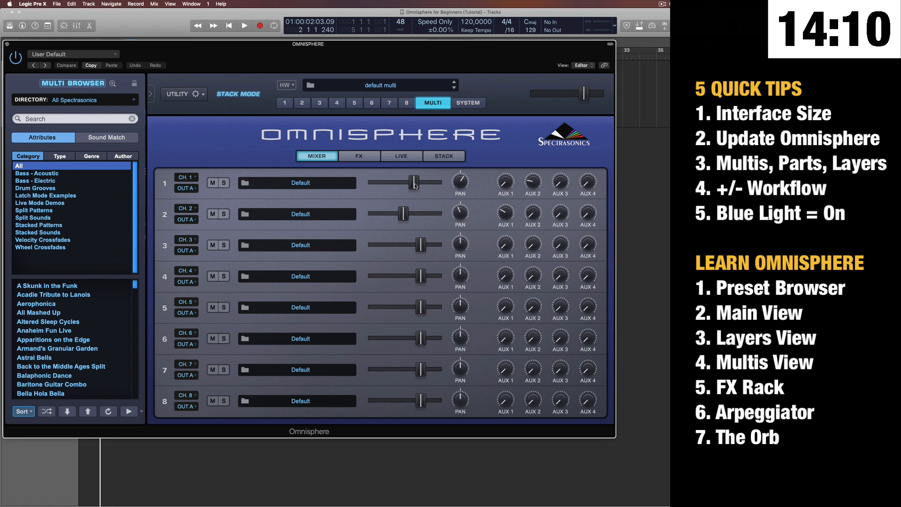
{"action": "left_click", "coordinate": [414, 185]}
{"action": "left_click", "coordinate": [414, 185]}
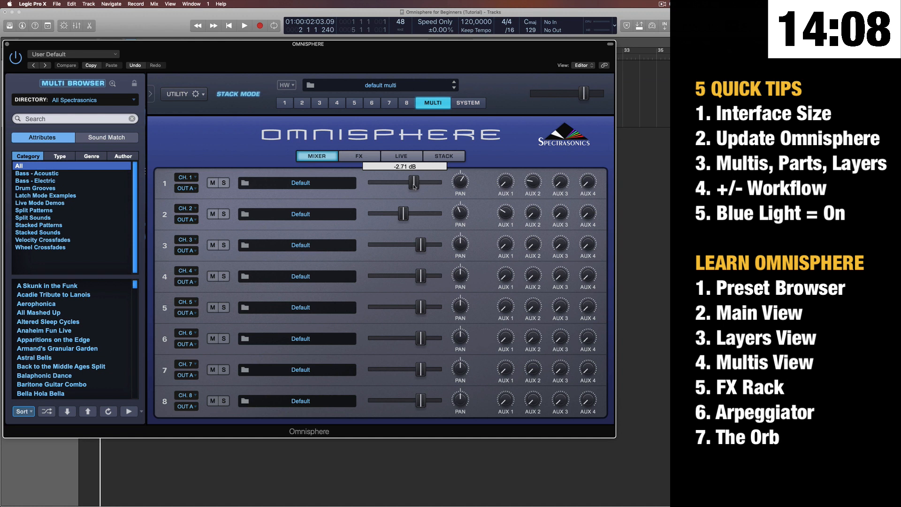
Reset the levels of channels 1 and 2 to 0 dB and channel 1's Aux 2 send to its default.
{"action": "left_click_drag", "start_coordinate": [415, 185], "coordinate": [419, 186]}
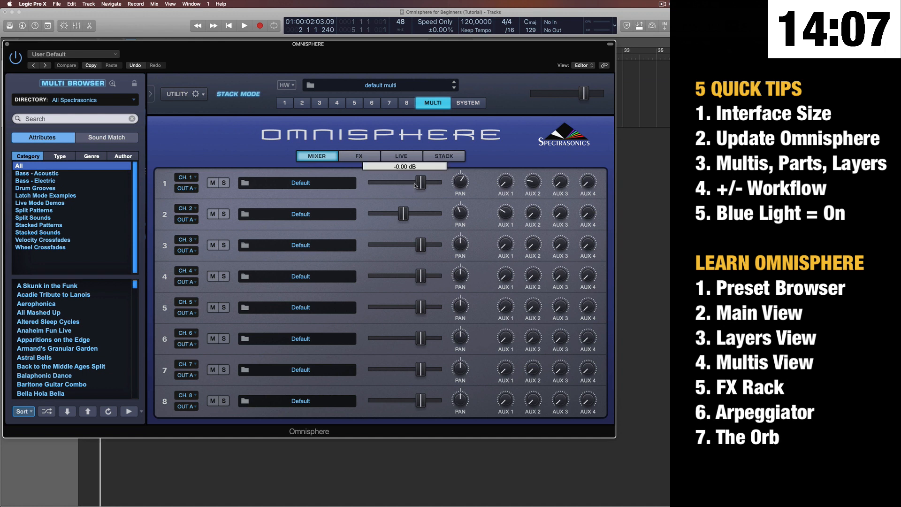
{"action": "left_click", "coordinate": [403, 215], "text": "super"}
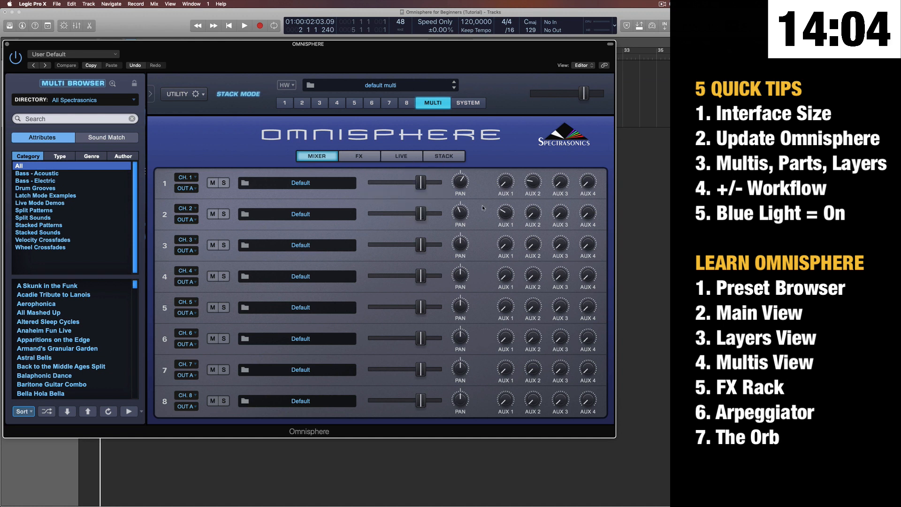
{"action": "left_click", "coordinate": [532, 183], "text": "super"}
Reset the pan of channels 1 and 2 in the multi mixer, centering channel 1 at 0.500.
{"action": "left_click", "coordinate": [461, 184], "text": "super"}
{"action": "left_click", "coordinate": [458, 215], "text": "super"}
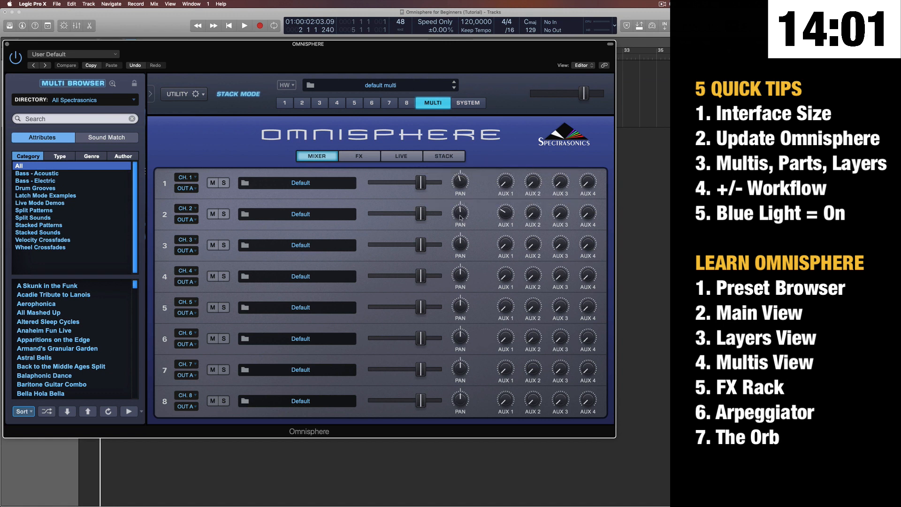
{"action": "right_click", "coordinate": [459, 183]}
{"action": "left_click", "coordinate": [459, 173]}
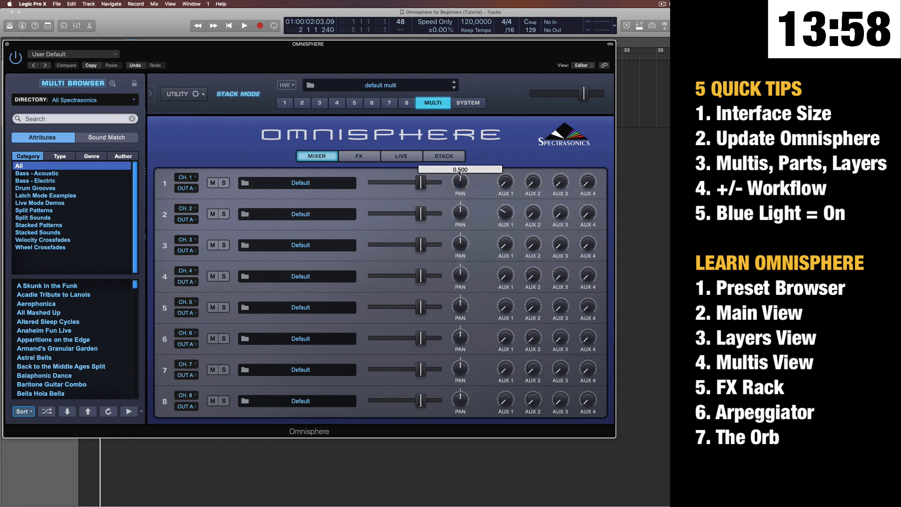
{"action": "right_click", "coordinate": [459, 184]}
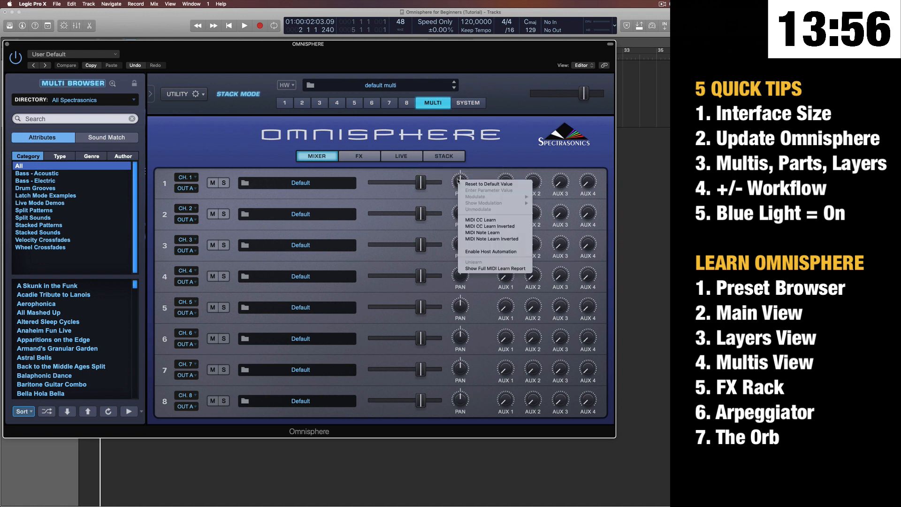
{"action": "left_click", "coordinate": [455, 182]}
{"action": "right_click", "coordinate": [456, 183]}
{"action": "left_click", "coordinate": [455, 183]}
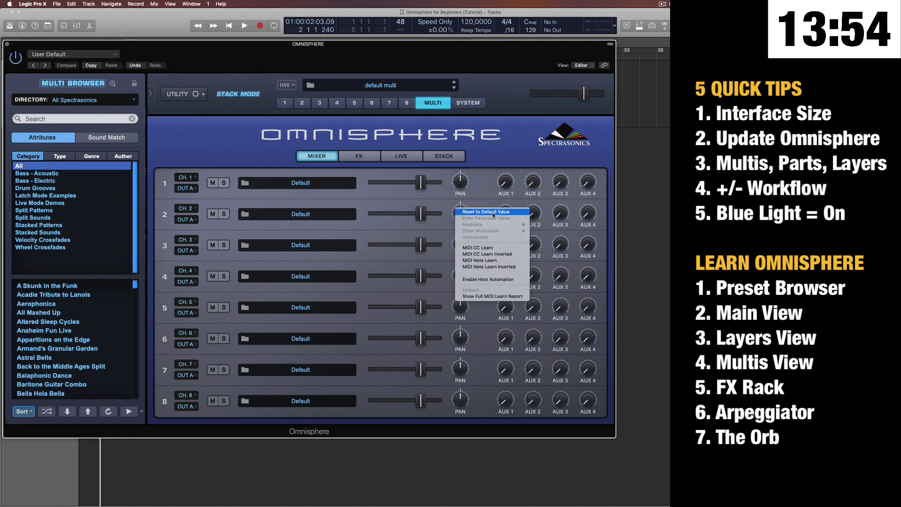
Reset channel 2's pan and Aux 1 send to their default values.
{"action": "right_click", "coordinate": [458, 210]}
{"action": "left_click", "coordinate": [505, 212]}
{"action": "right_click", "coordinate": [505, 209]}
{"action": "left_click", "coordinate": [481, 215]}
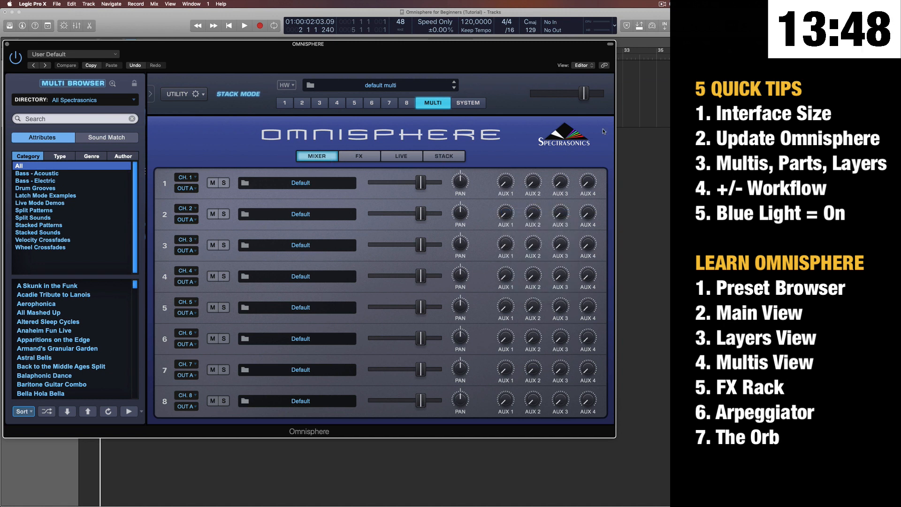
Look through the multi's FX, Stack and Live views and return to its mixer.
{"action": "left_click", "coordinate": [340, 159]}
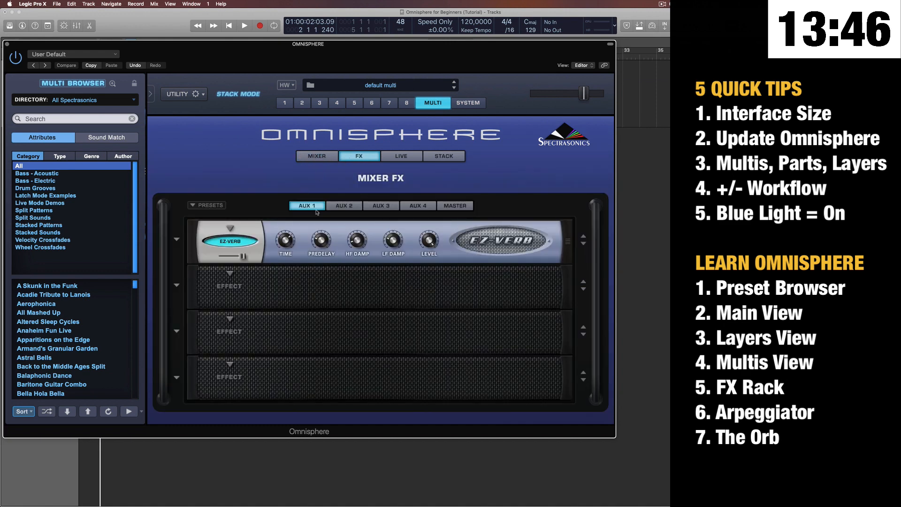
{"action": "left_click", "coordinate": [452, 157]}
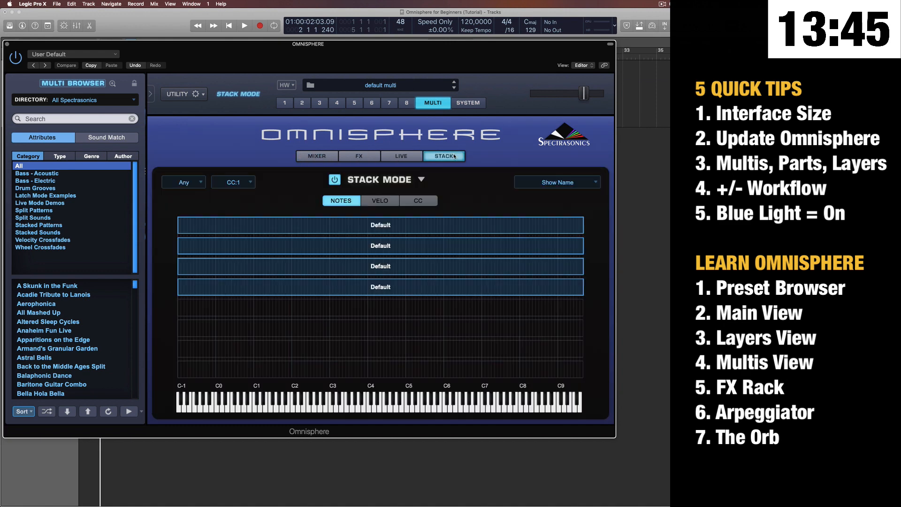
{"action": "left_click", "coordinate": [406, 159]}
{"action": "left_click", "coordinate": [317, 156]}
Turn off Stack Mode for the multi and return to part 1.
{"action": "left_click", "coordinate": [285, 104]}
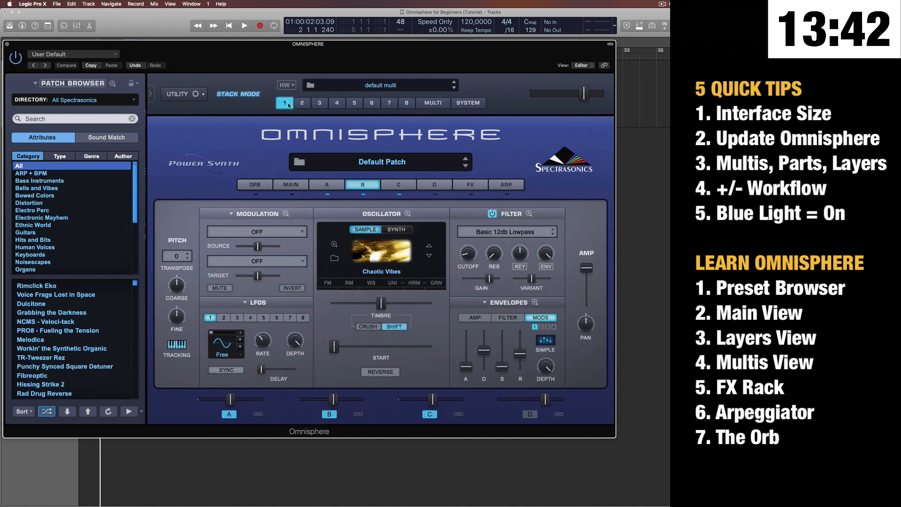
{"action": "left_click", "coordinate": [432, 103]}
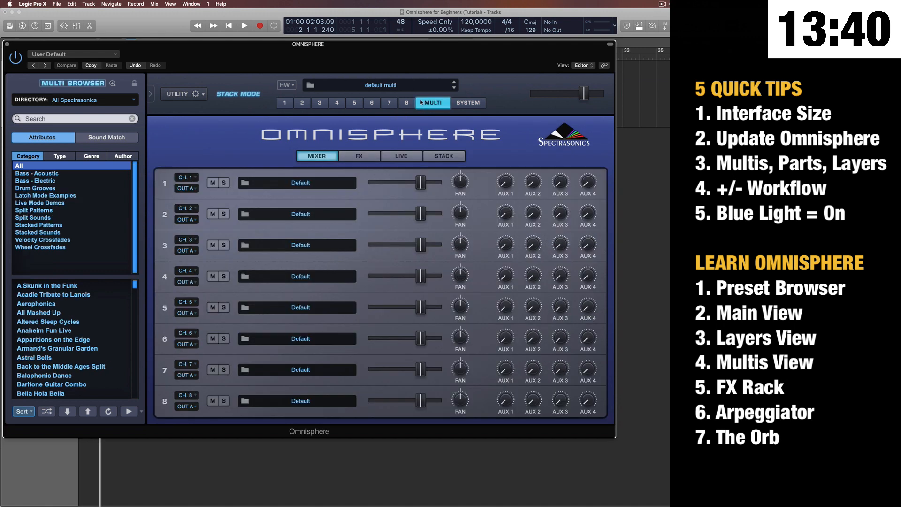
{"action": "left_click", "coordinate": [460, 157]}
{"action": "left_click", "coordinate": [285, 104]}
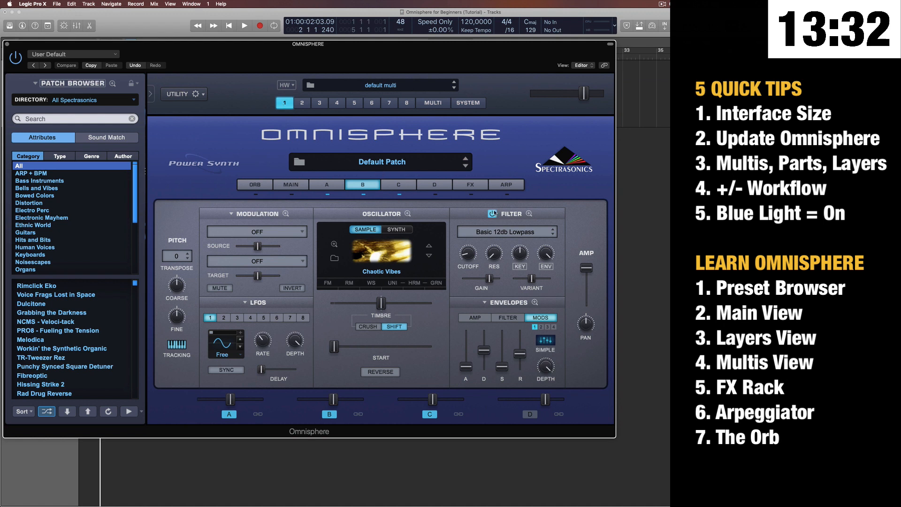
Examine part 1's effects rack, going through the separate racks of layers A, B, C and D.
{"action": "left_click", "coordinate": [469, 187]}
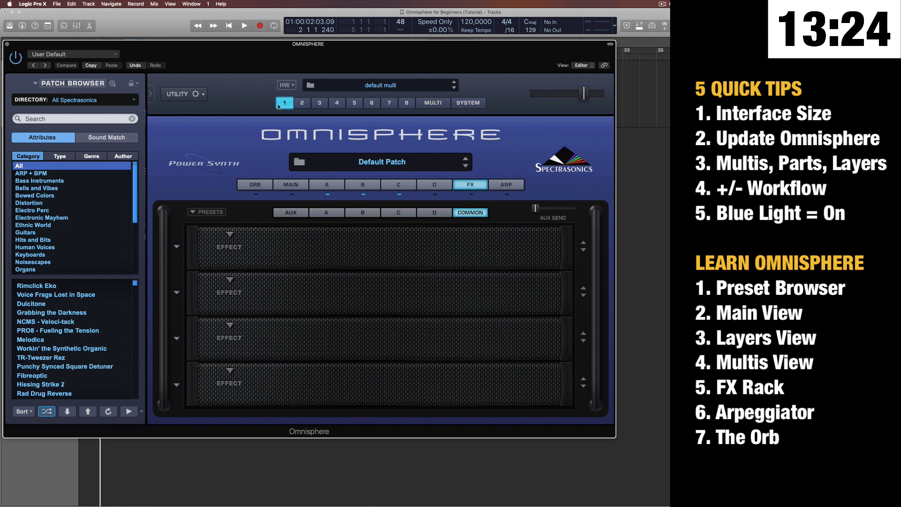
{"action": "left_click", "coordinate": [333, 214]}
{"action": "left_click", "coordinate": [352, 214]}
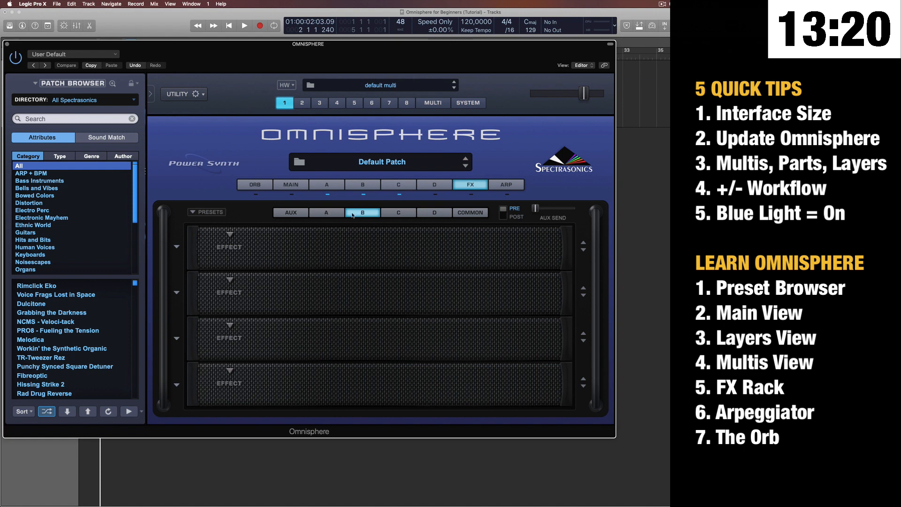
{"action": "left_click", "coordinate": [408, 214]}
{"action": "left_click", "coordinate": [430, 214]}
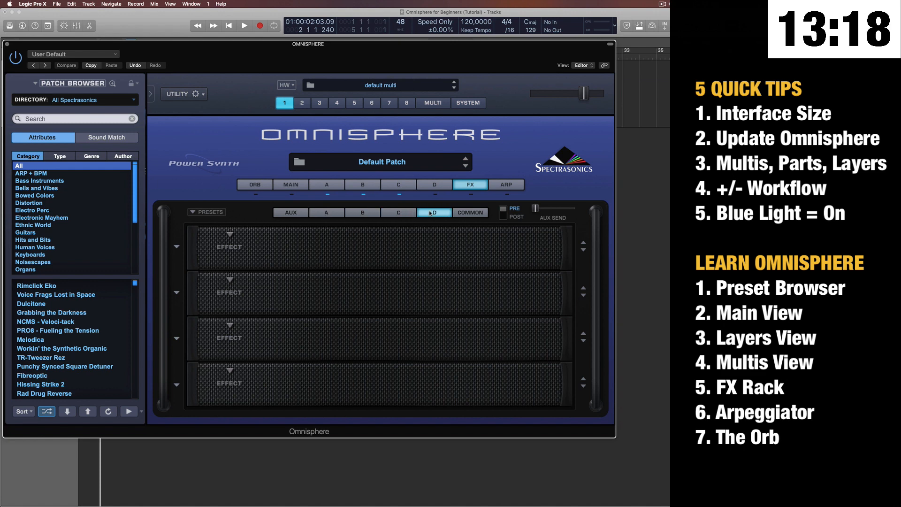
{"action": "left_click", "coordinate": [331, 214]}
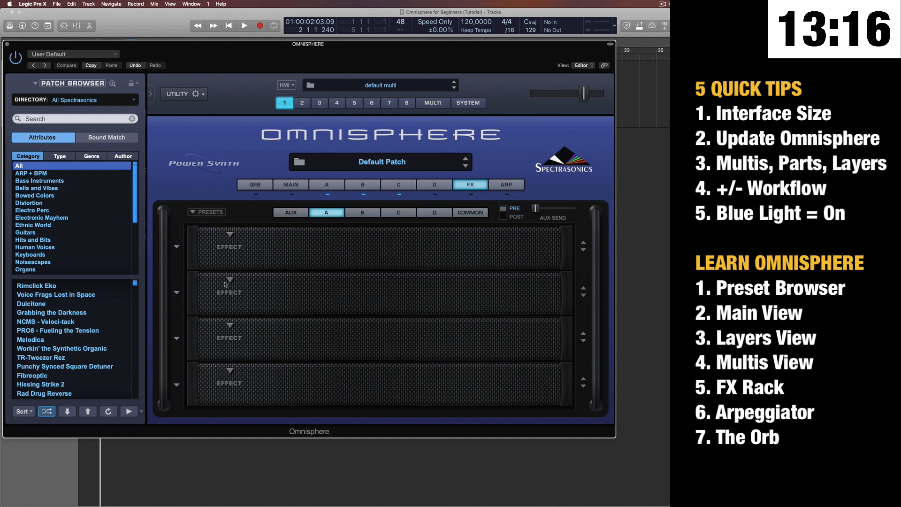
{"action": "left_click", "coordinate": [325, 186]}
{"action": "left_click", "coordinate": [470, 185]}
{"action": "left_click", "coordinate": [362, 212]}
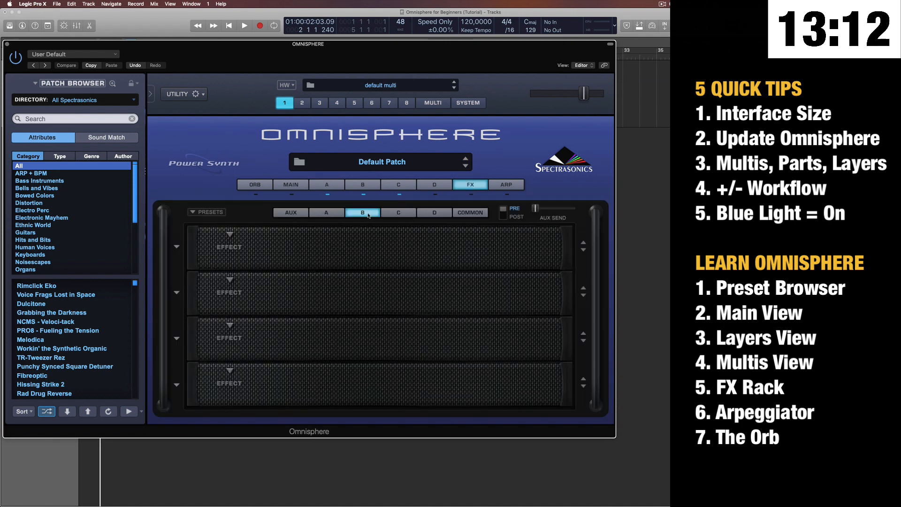
{"action": "left_click", "coordinate": [399, 213]}
{"action": "left_click", "coordinate": [435, 213]}
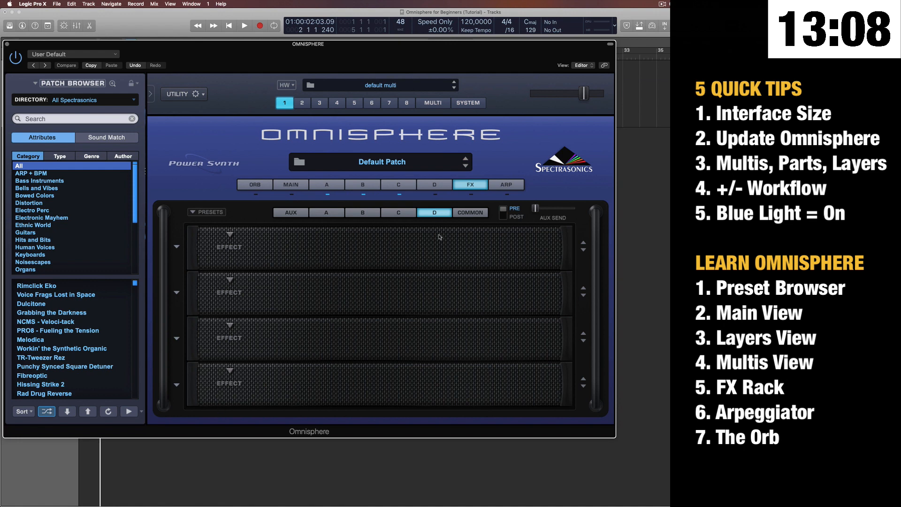
Load the Tube Limiter dynamics effect into the first slot of layer A's effects rack.
{"action": "left_click", "coordinate": [322, 213]}
{"action": "left_click", "coordinate": [230, 235]}
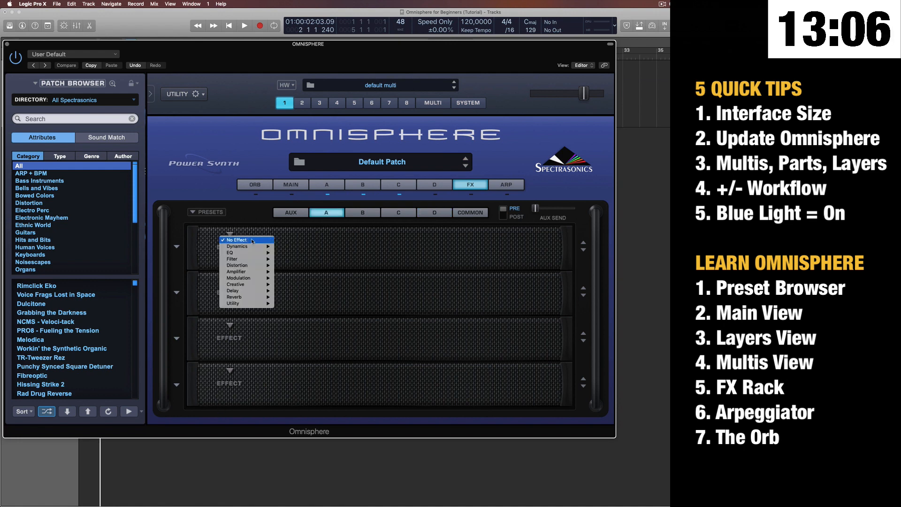
{"action": "mouse_move", "coordinate": [255, 250]}
{"action": "left_click", "coordinate": [294, 247]}
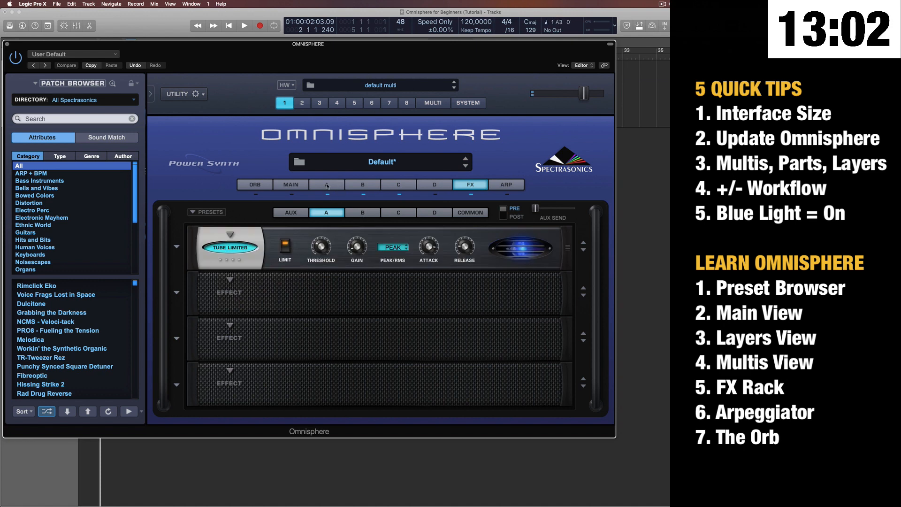
Load the BPM Delay X2 effect into the first slot of layer B's effects rack.
{"action": "left_click", "coordinate": [327, 185]}
{"action": "left_click", "coordinate": [470, 185]}
{"action": "left_click", "coordinate": [368, 214]}
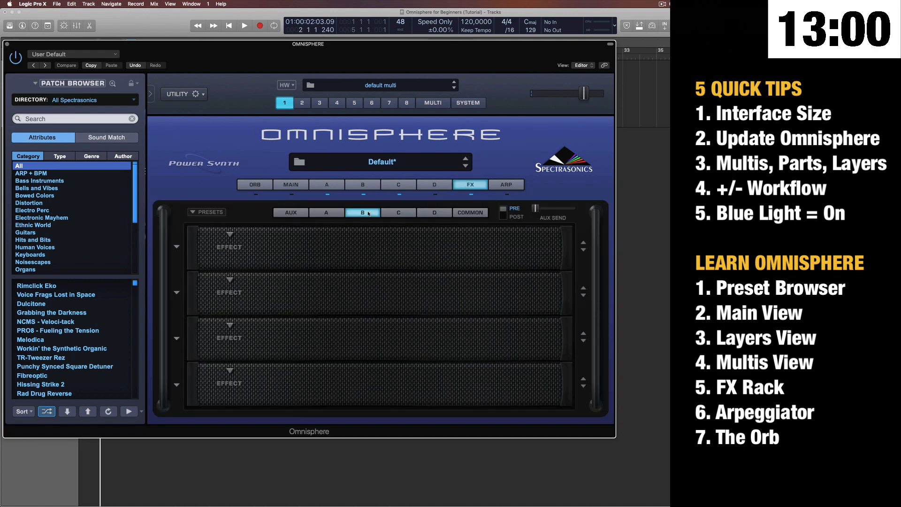
{"action": "left_click", "coordinate": [230, 234]}
{"action": "mouse_move", "coordinate": [249, 290]}
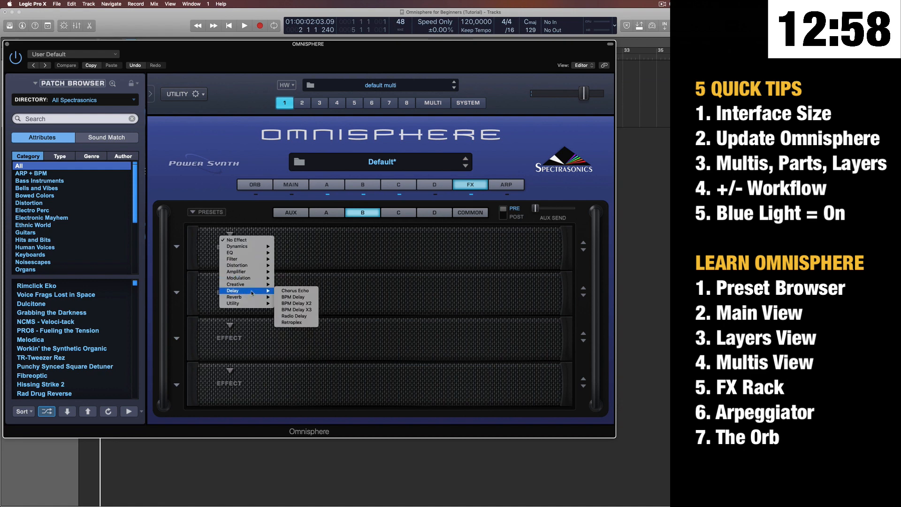
{"action": "left_click", "coordinate": [313, 303]}
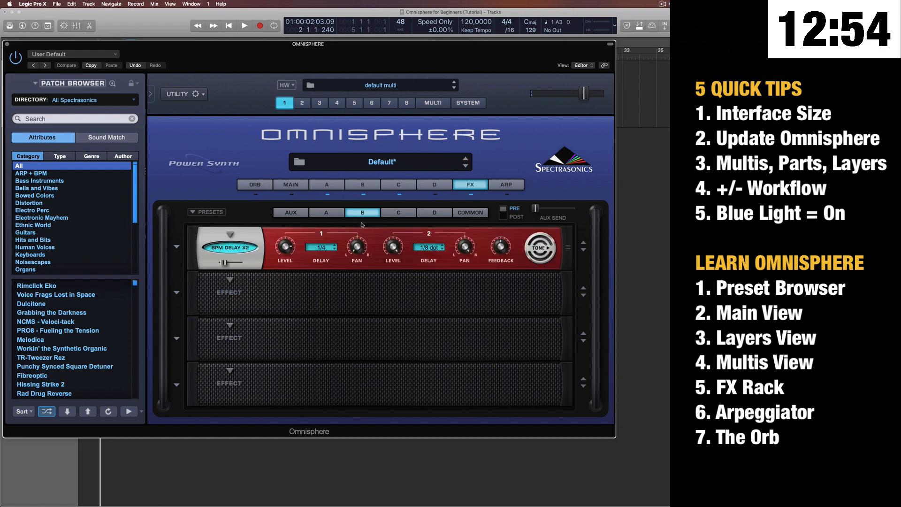
Load the Envelope Filter effect into the first slot of the Common effects rack.
{"action": "left_click", "coordinate": [469, 212]}
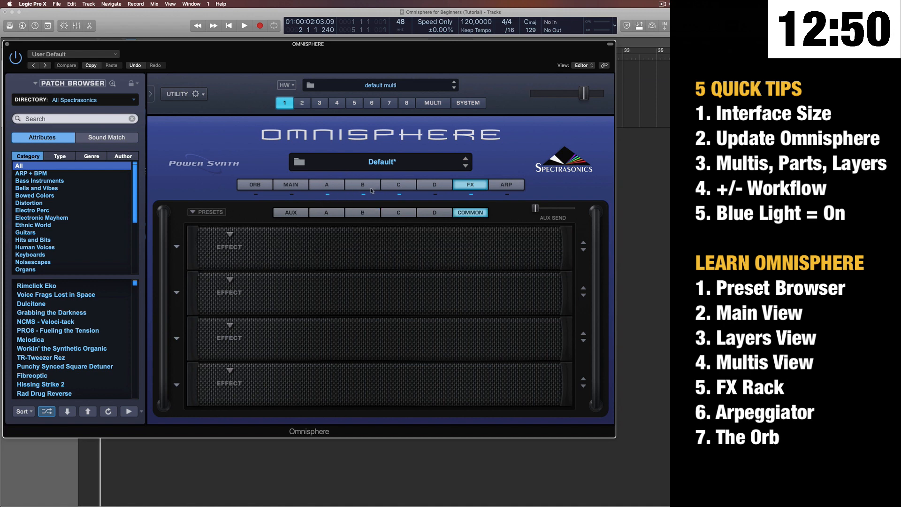
{"action": "left_click", "coordinate": [231, 233]}
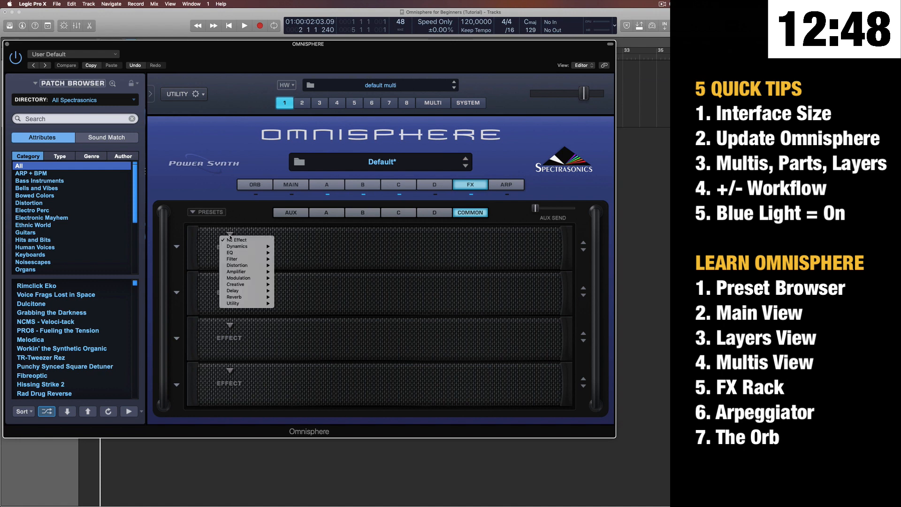
{"action": "mouse_move", "coordinate": [254, 260]}
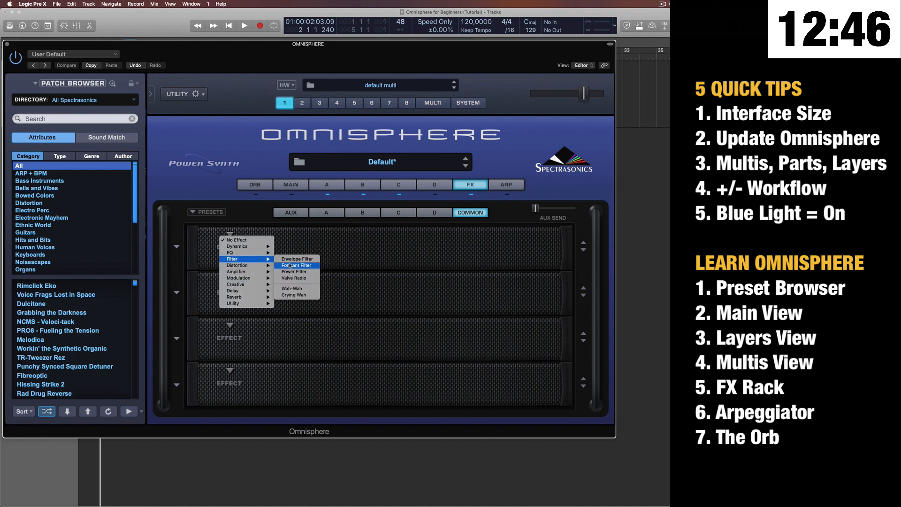
{"action": "left_click", "coordinate": [303, 258]}
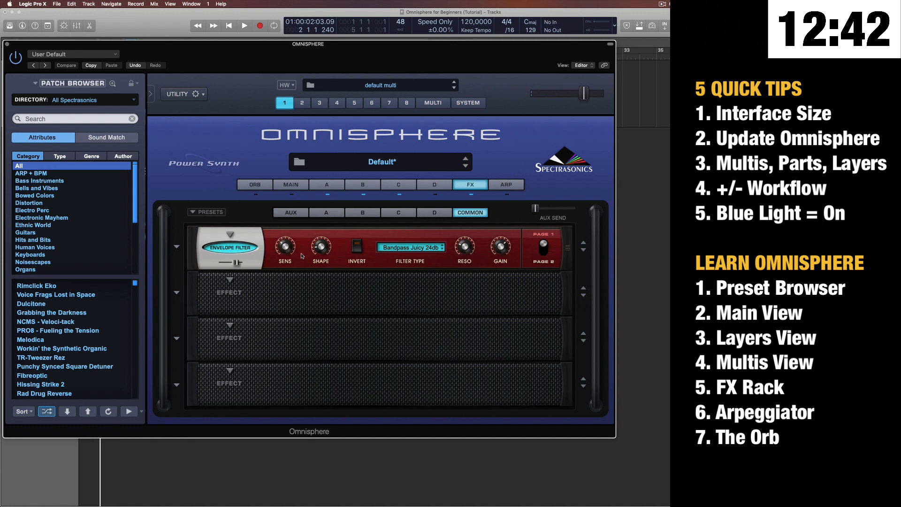
Load Chorus Echo into the first slot of part 1's Aux effects rack and raise its mix slider.
{"action": "left_click", "coordinate": [300, 214]}
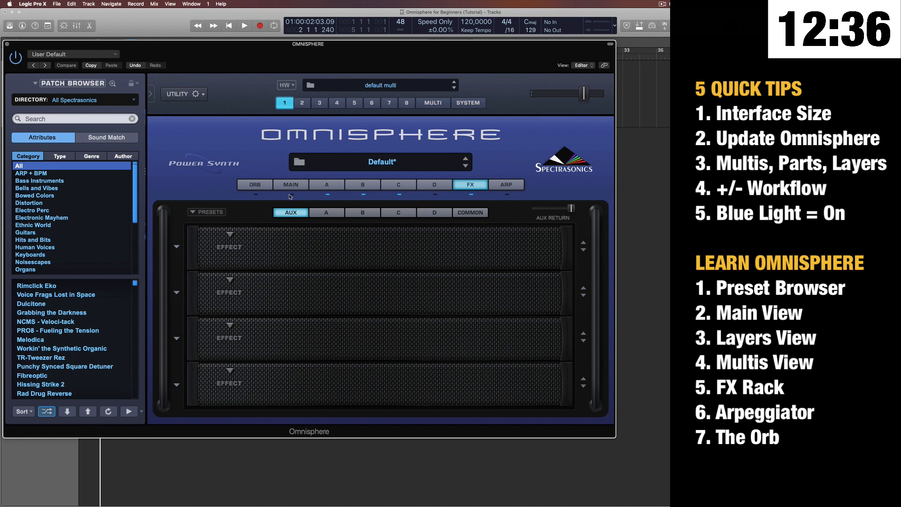
{"action": "left_click", "coordinate": [321, 185]}
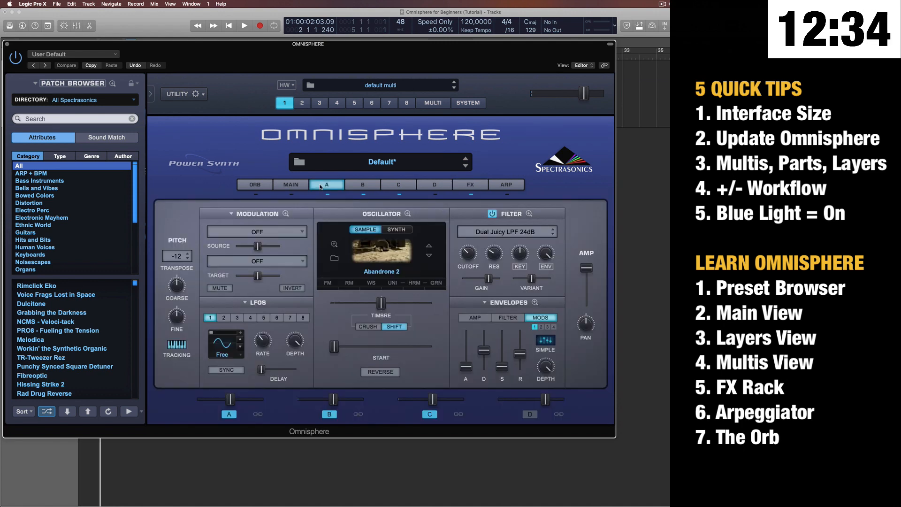
{"action": "left_click", "coordinate": [471, 186]}
{"action": "left_click", "coordinate": [363, 185]}
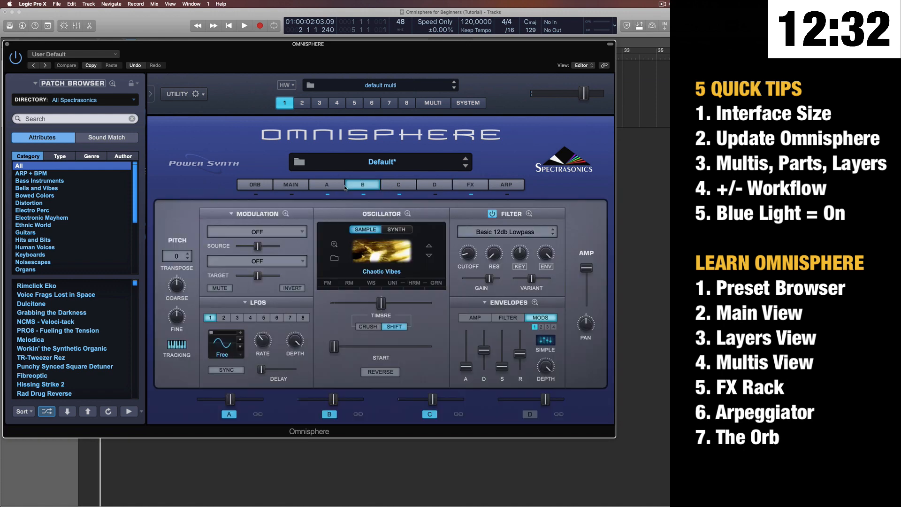
{"action": "left_click", "coordinate": [333, 188]}
{"action": "left_click", "coordinate": [469, 187]}
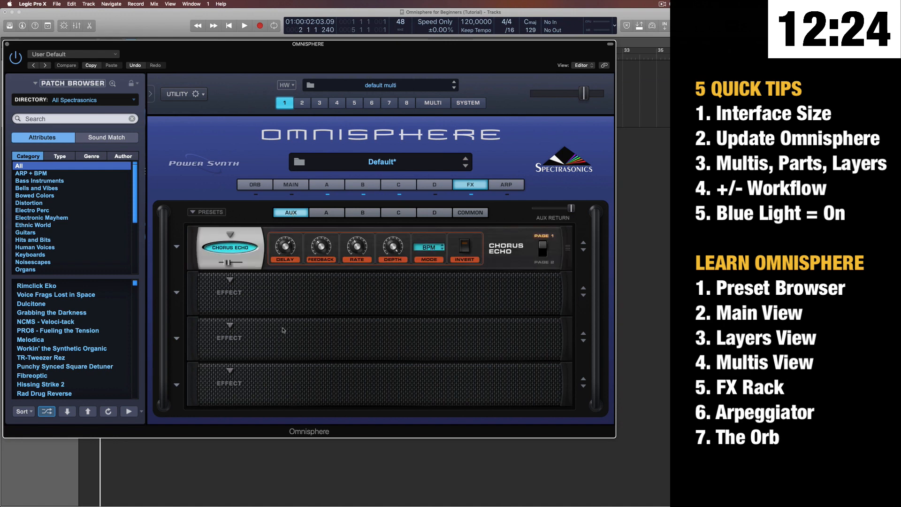
{"action": "left_click_drag", "start_coordinate": [227, 262], "coordinate": [236, 263]}
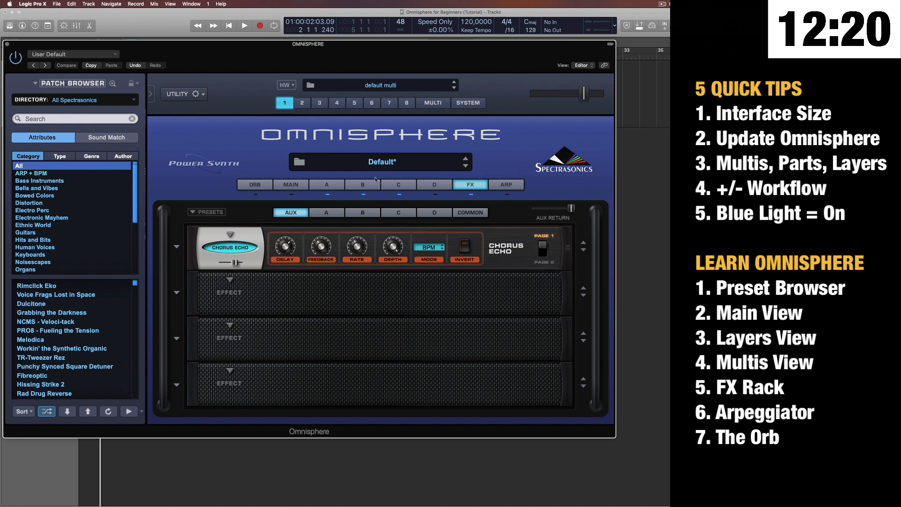
{"action": "mouse_move", "coordinate": [571, 209]}
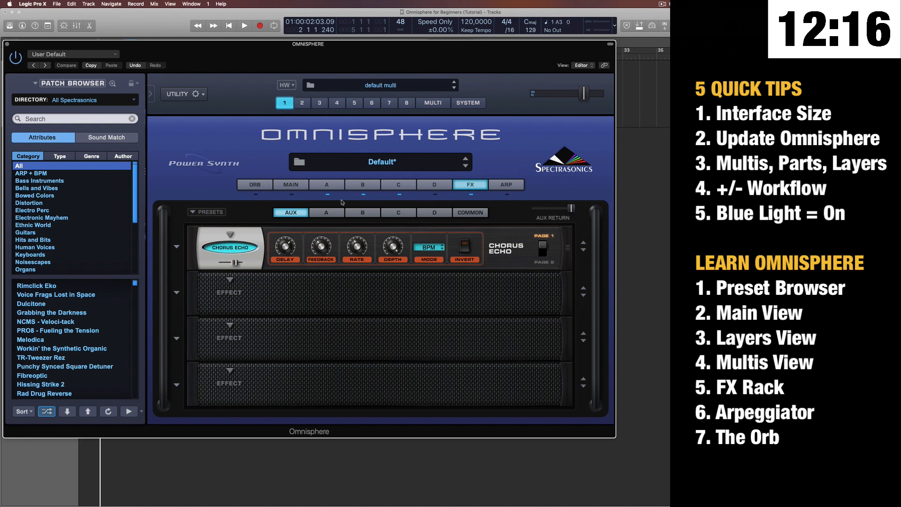
Go back to layer B's effects rack and bypass its BPM Delay X2.
{"action": "left_click", "coordinate": [368, 186]}
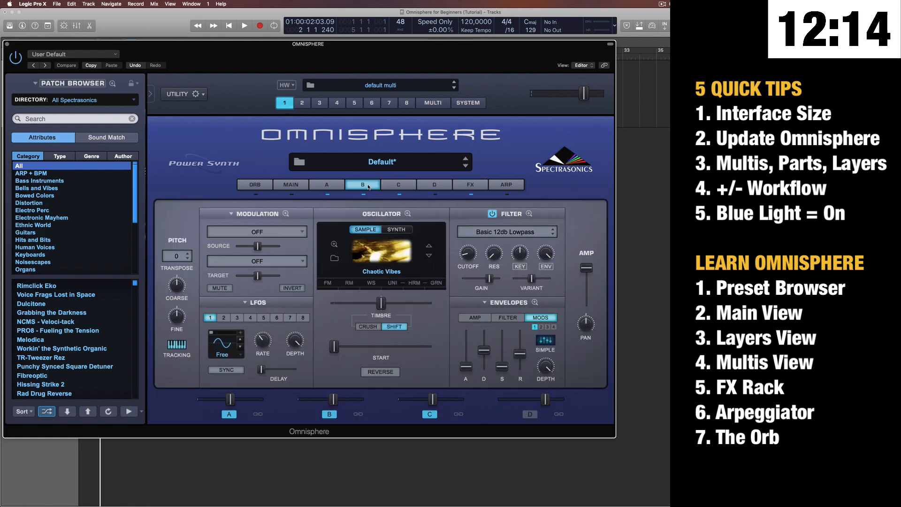
{"action": "left_click", "coordinate": [471, 184]}
{"action": "left_click", "coordinate": [363, 214]}
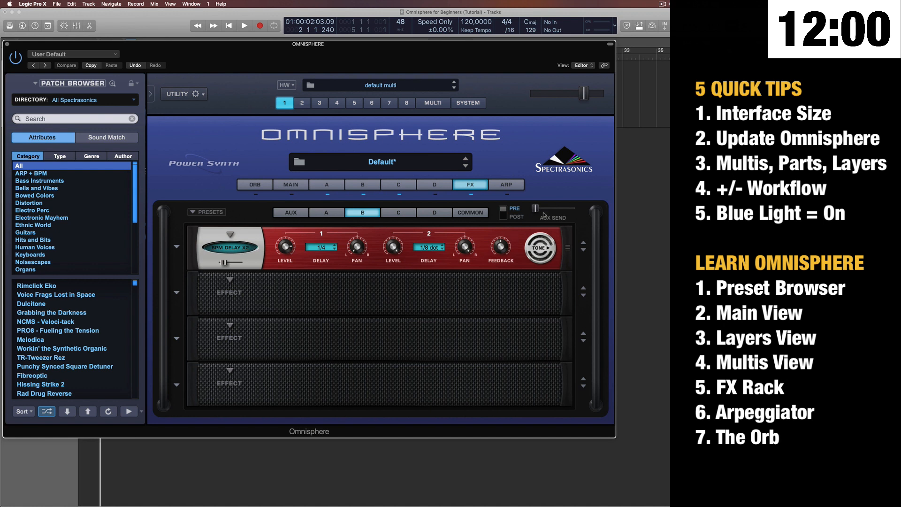
Check layer B's aux send and the Aux rack, and lower layer A's aux send to its minimum.
{"action": "mouse_move", "coordinate": [538, 210]}
{"action": "left_mouse_down"}
{"action": "mouse_move", "coordinate": [572, 211]}
{"action": "mouse_move", "coordinate": [533, 213]}
{"action": "left_mouse_up"}
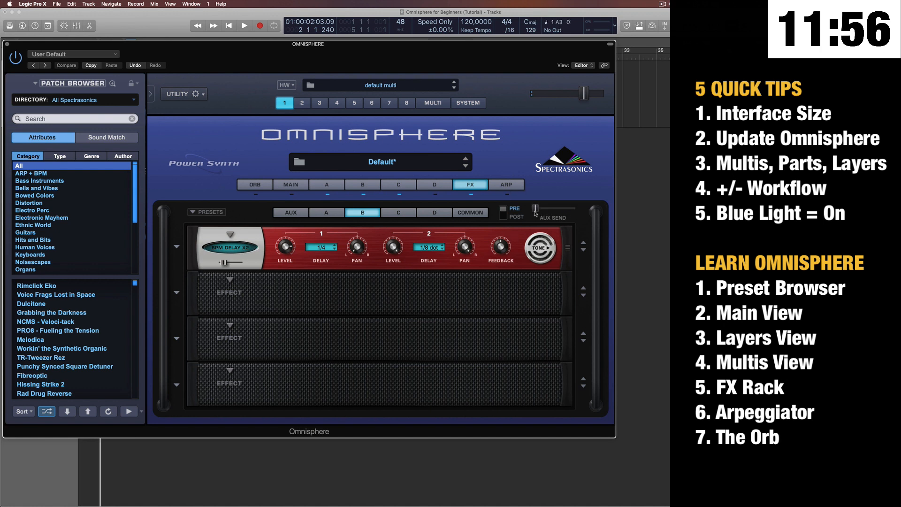
{"action": "left_click", "coordinate": [302, 216]}
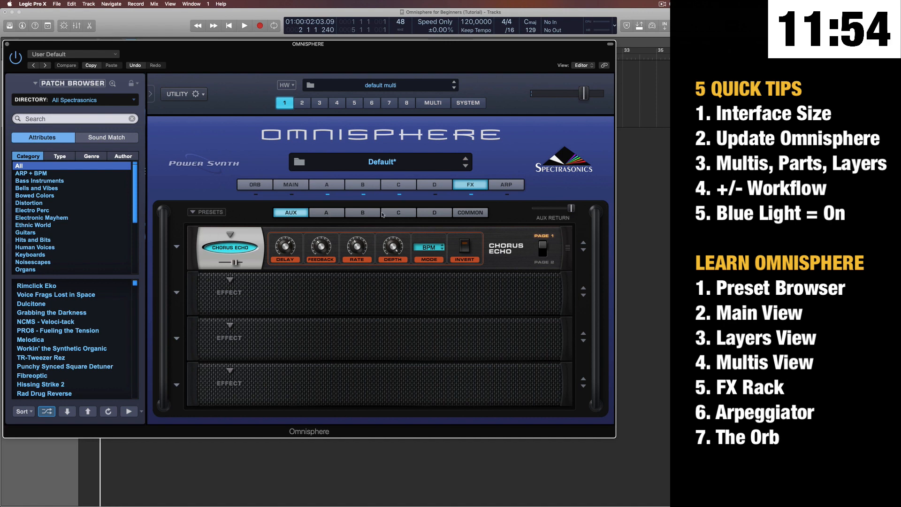
{"action": "left_click", "coordinate": [406, 213]}
{"action": "left_click", "coordinate": [301, 213]}
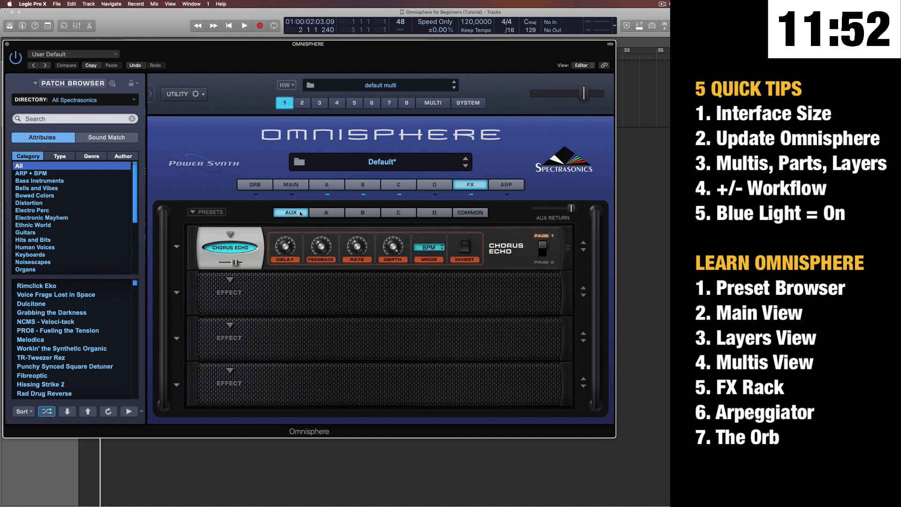
{"action": "left_click", "coordinate": [328, 214]}
{"action": "mouse_move", "coordinate": [595, 213]}
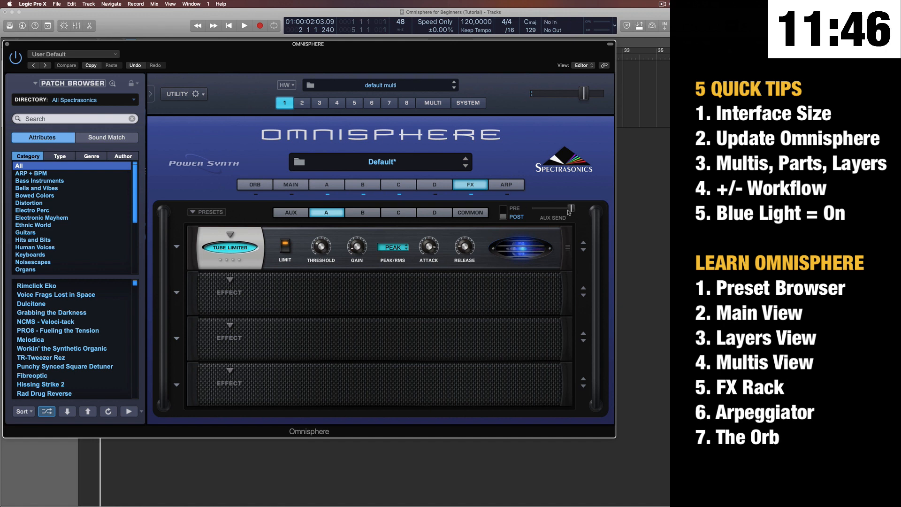
{"action": "left_click_drag", "start_coordinate": [571, 208], "coordinate": [534, 209]}
Look through part 1's layer, Common and Aux racks, including the effect choices for the first Aux slot.
{"action": "left_click", "coordinate": [366, 214]}
{"action": "left_click", "coordinate": [398, 215]}
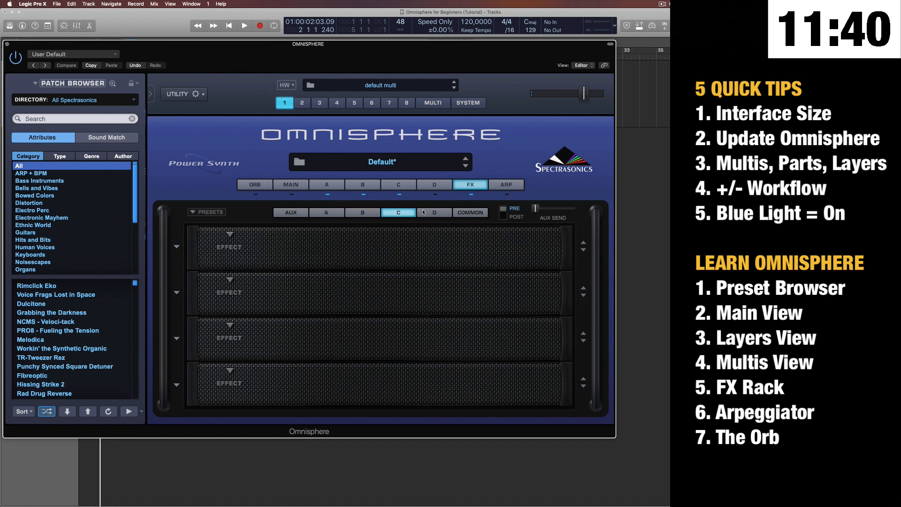
{"action": "left_click", "coordinate": [462, 212]}
{"action": "left_click", "coordinate": [328, 211]}
{"action": "left_click", "coordinate": [291, 213]}
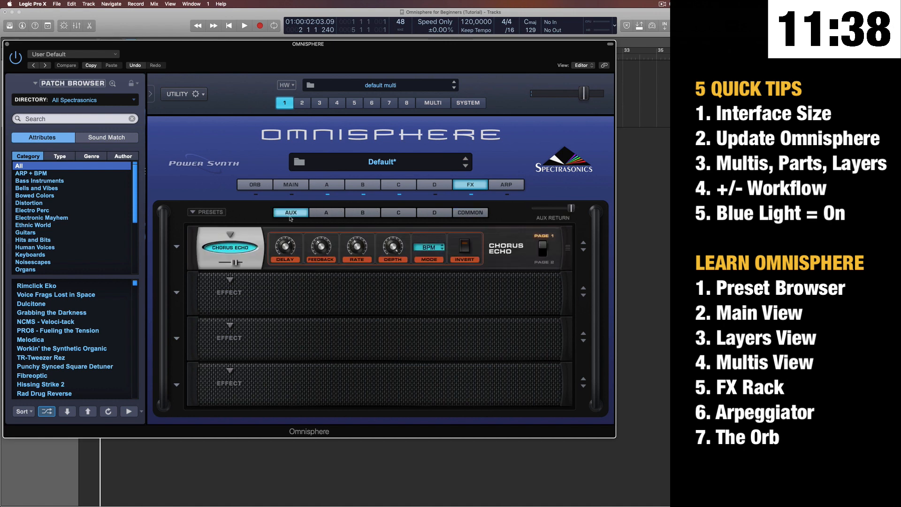
{"action": "left_click", "coordinate": [230, 234]}
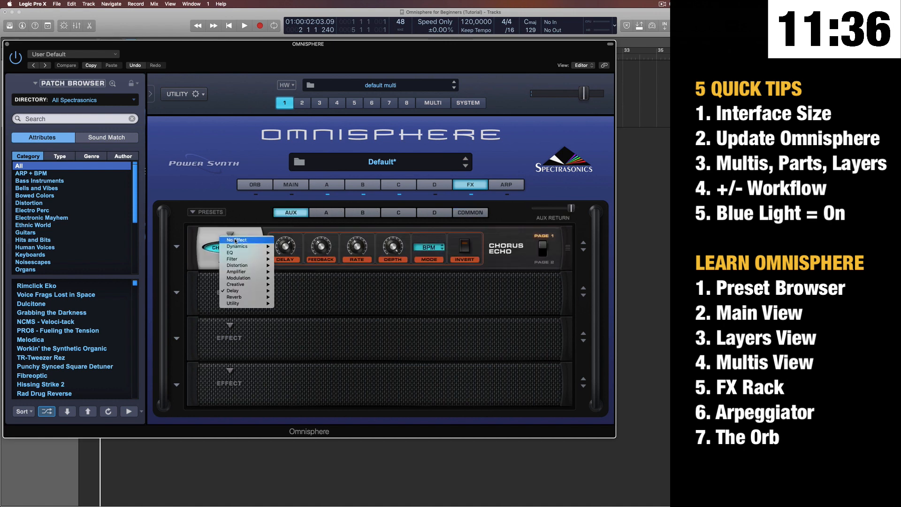
{"action": "left_click", "coordinate": [473, 216]}
{"action": "left_click", "coordinate": [473, 216]}
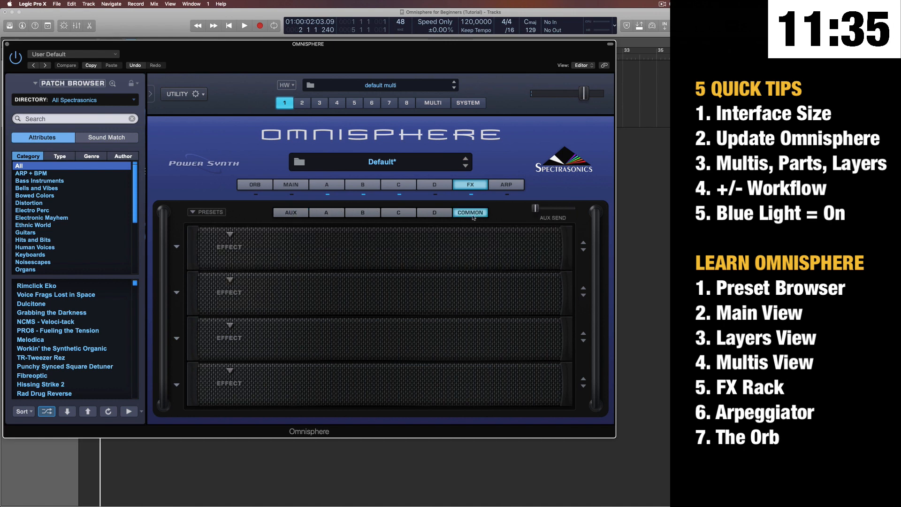
Compare the effects racks of layers A, B, C and D with part 1's Common and Aux racks.
{"action": "left_click", "coordinate": [317, 213]}
{"action": "left_click", "coordinate": [361, 213]}
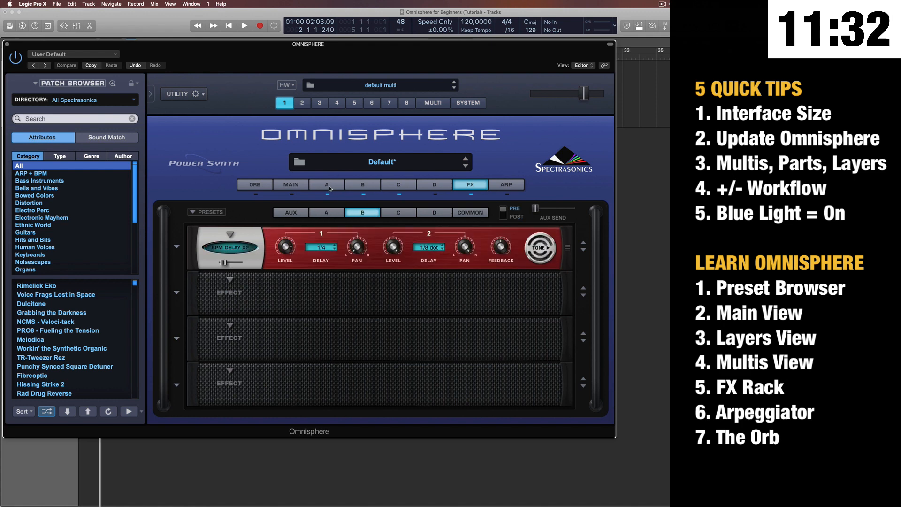
{"action": "left_click", "coordinate": [441, 214]}
{"action": "left_click", "coordinate": [469, 213]}
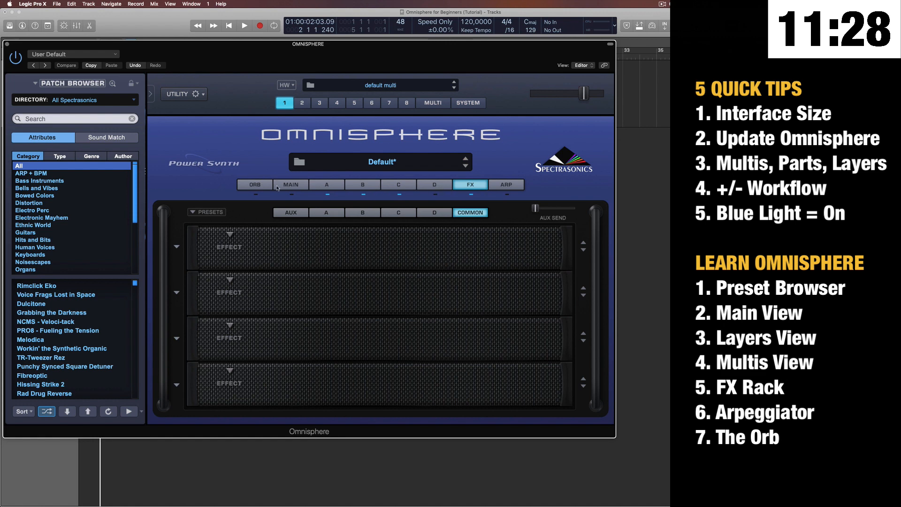
{"action": "left_click", "coordinate": [289, 212]}
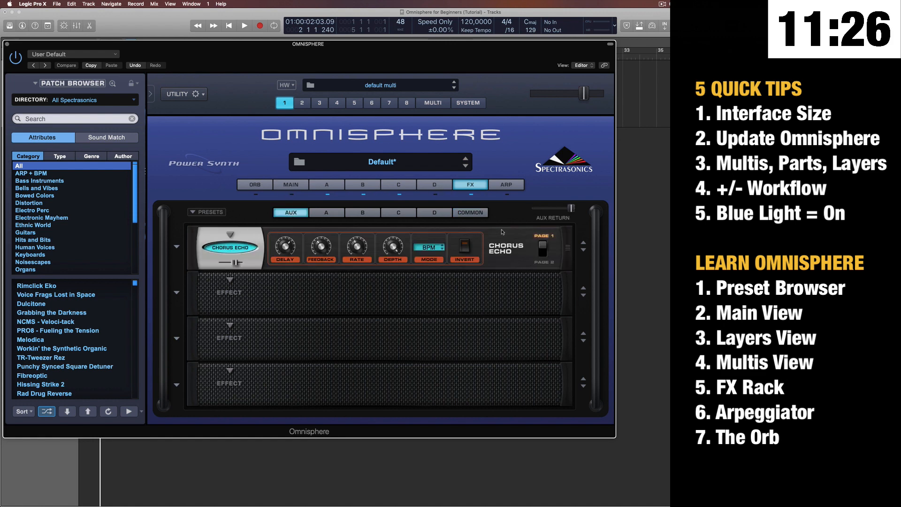
{"action": "left_click", "coordinate": [327, 212]}
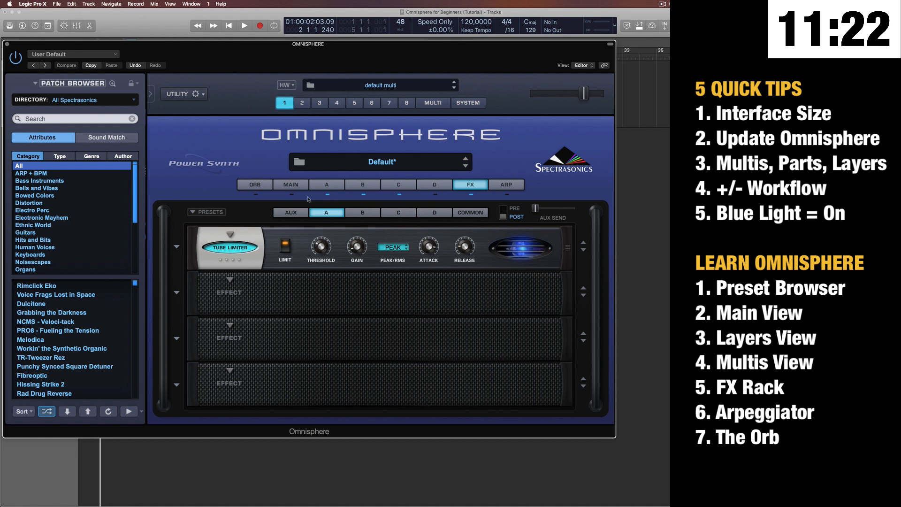
{"action": "left_click", "coordinate": [369, 212]}
{"action": "left_click", "coordinate": [398, 212]}
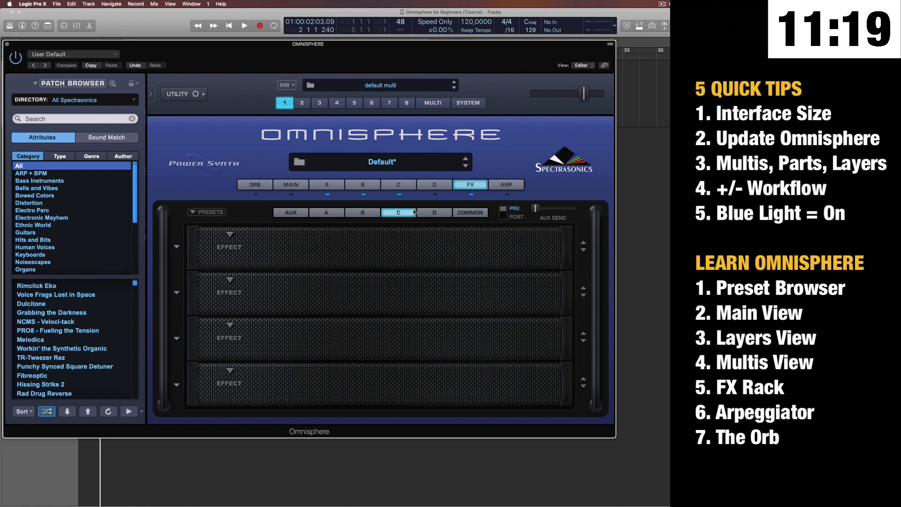
{"action": "left_click", "coordinate": [362, 213]}
{"action": "left_click", "coordinate": [316, 214]}
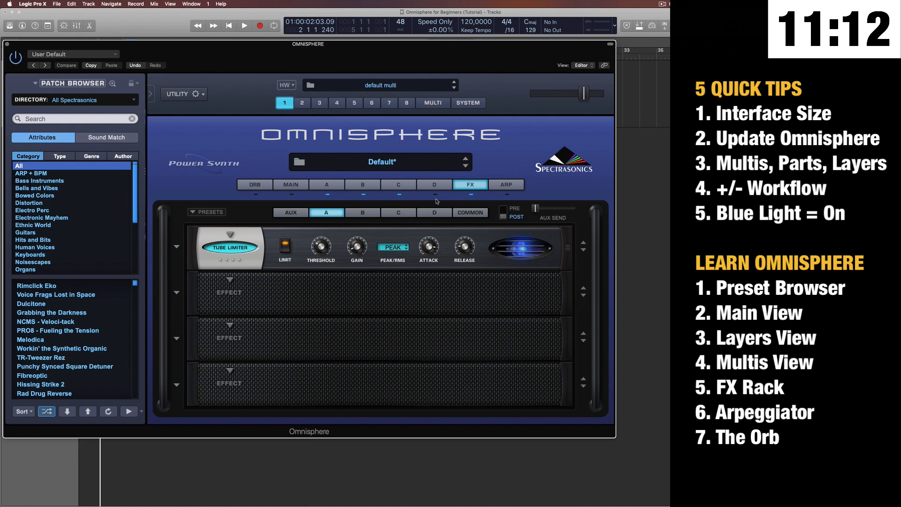
Examine the layer and Aux effects racks of part 2 and compare them with those of part 1.
{"action": "left_click", "coordinate": [302, 104]}
{"action": "left_click", "coordinate": [319, 213]}
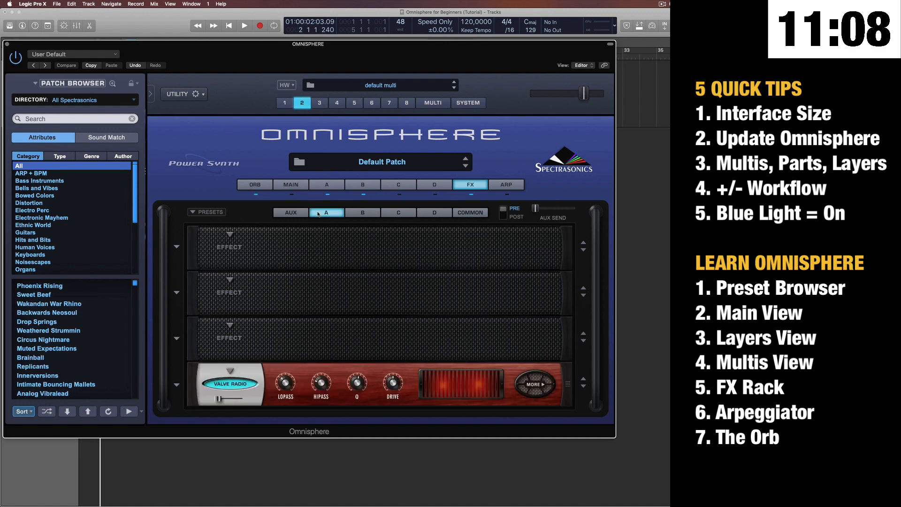
{"action": "left_click", "coordinate": [276, 214]}
{"action": "left_click", "coordinate": [373, 213]}
{"action": "left_click", "coordinate": [419, 213]}
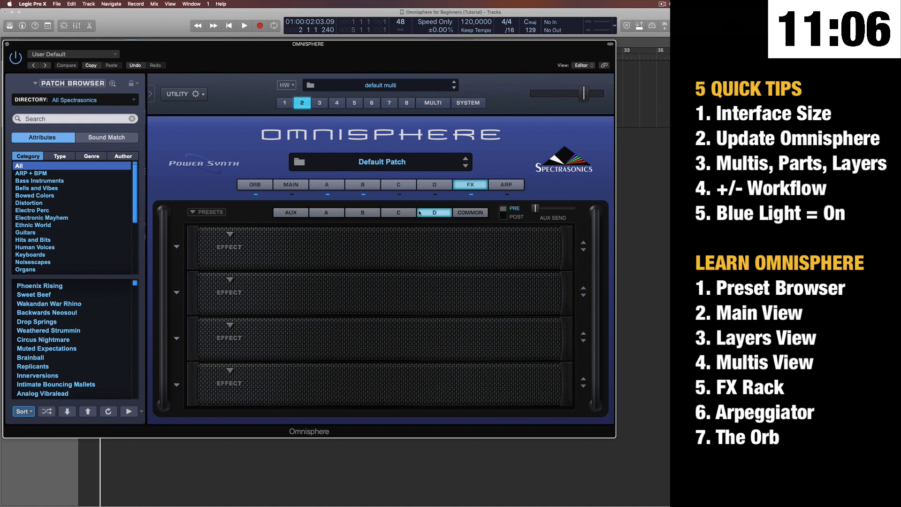
{"action": "left_click", "coordinate": [363, 213]}
{"action": "left_click", "coordinate": [398, 213]}
{"action": "left_click", "coordinate": [285, 103]}
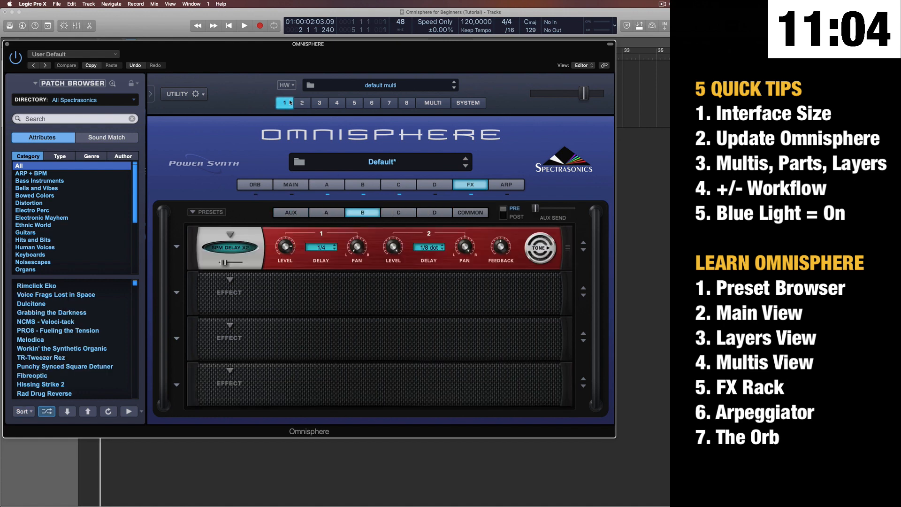
{"action": "left_click", "coordinate": [301, 103]}
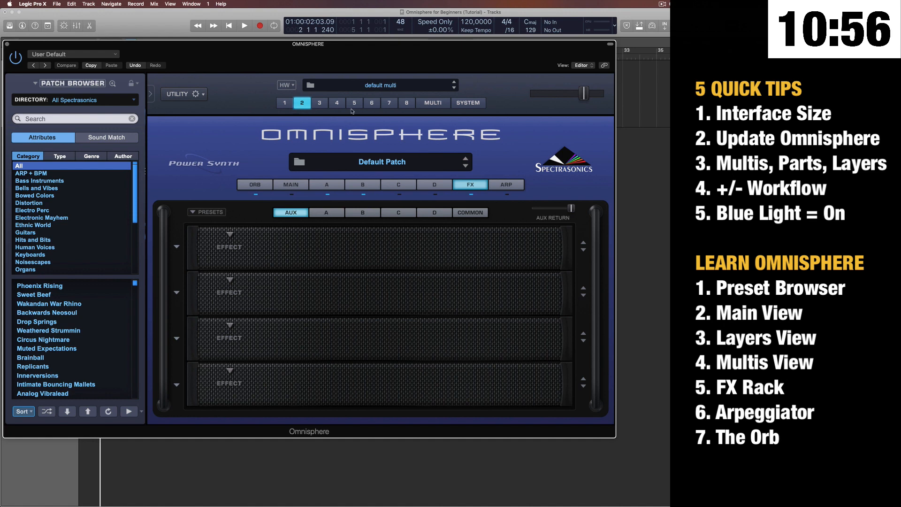
View the multi's mixer page, and return to part 1 to show the layer C settings.
{"action": "left_click", "coordinate": [430, 105]}
{"action": "left_click", "coordinate": [305, 159]}
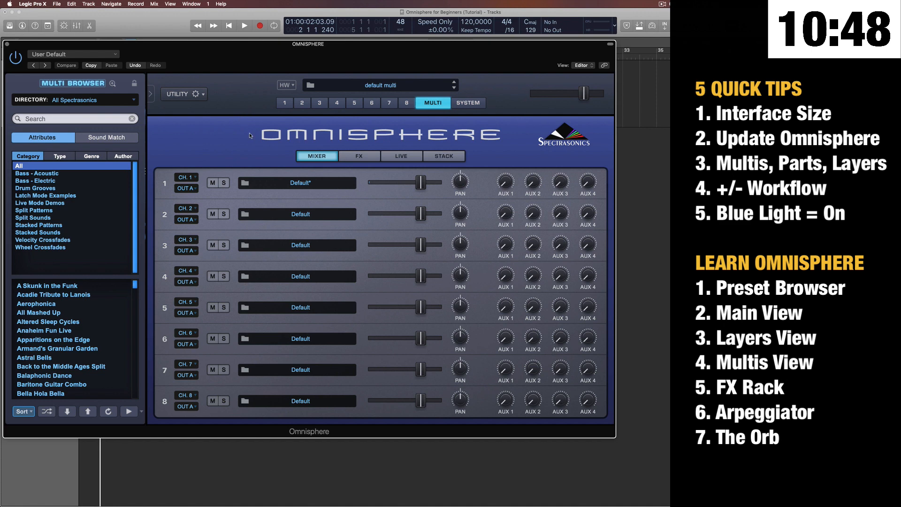
{"action": "left_click", "coordinate": [285, 103]}
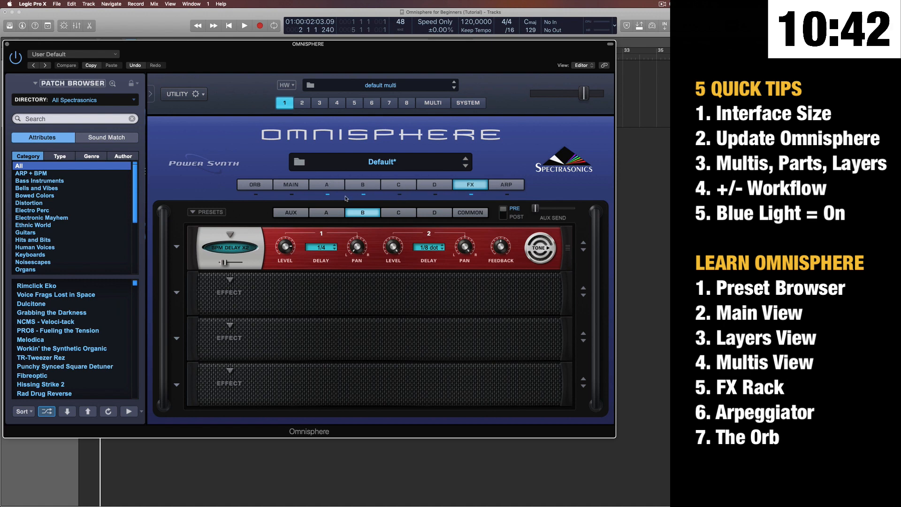
{"action": "left_click", "coordinate": [398, 186]}
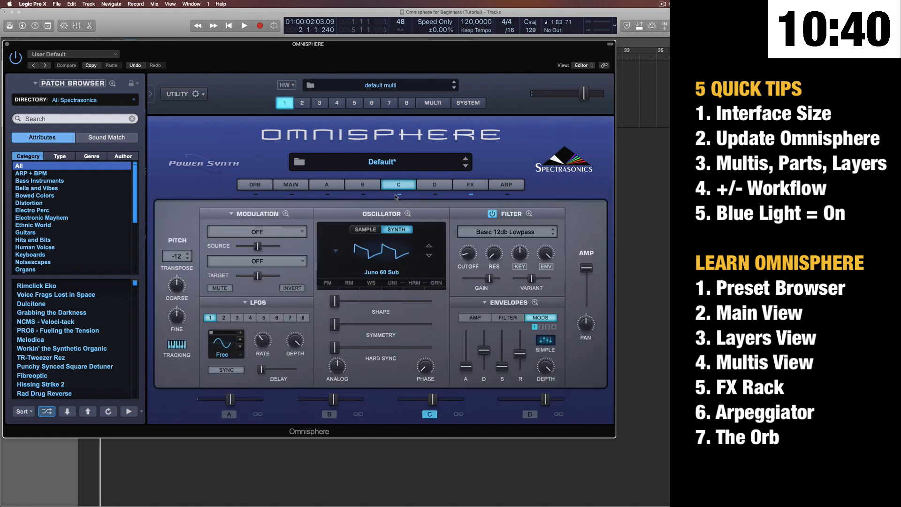
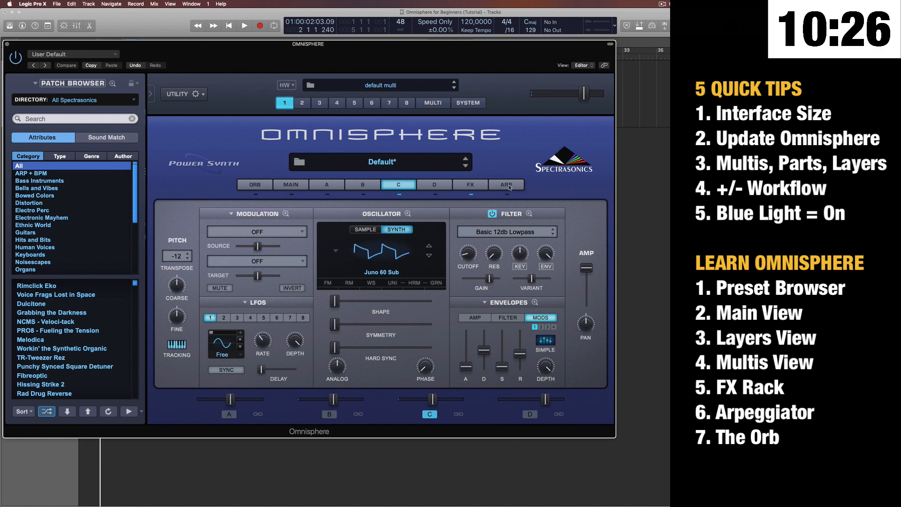
Open part 1's arpeggiator and switch it on.
{"action": "left_click", "coordinate": [510, 187]}
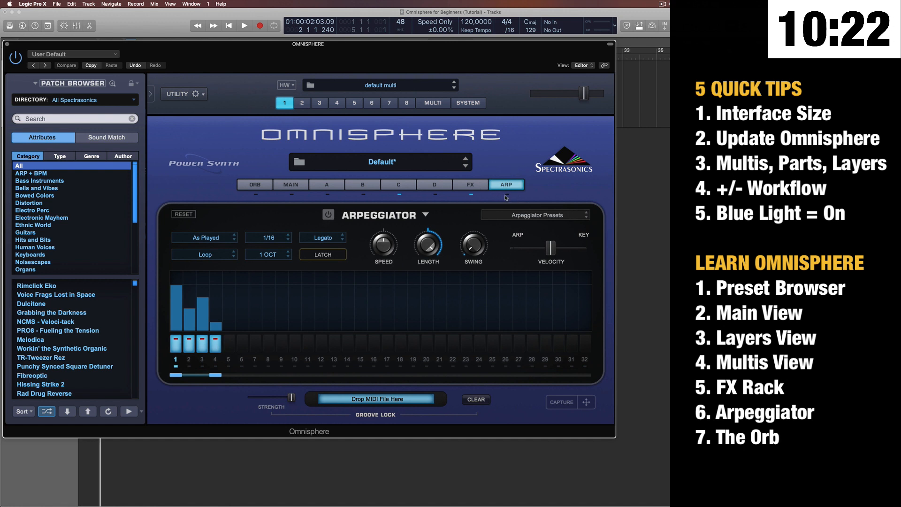
{"action": "left_click", "coordinate": [329, 217]}
{"action": "left_click", "coordinate": [329, 217]}
{"action": "left_click", "coordinate": [329, 217]}
{"action": "left_click", "coordinate": [329, 216]}
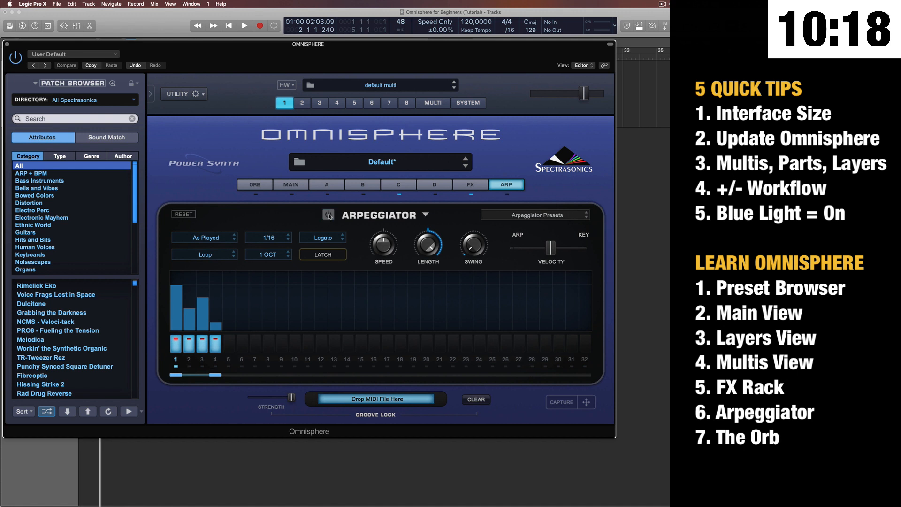
{"action": "left_click", "coordinate": [329, 217]}
Extend the arpeggiator pattern to 16 steps and leave only the odd-numbered steps 1 to 15 active.
{"action": "mouse_move", "coordinate": [180, 348]}
{"action": "left_mouse_down"}
{"action": "mouse_move", "coordinate": [216, 349]}
{"action": "mouse_move", "coordinate": [302, 376]}
{"action": "mouse_move", "coordinate": [374, 376]}
{"action": "left_mouse_up"}
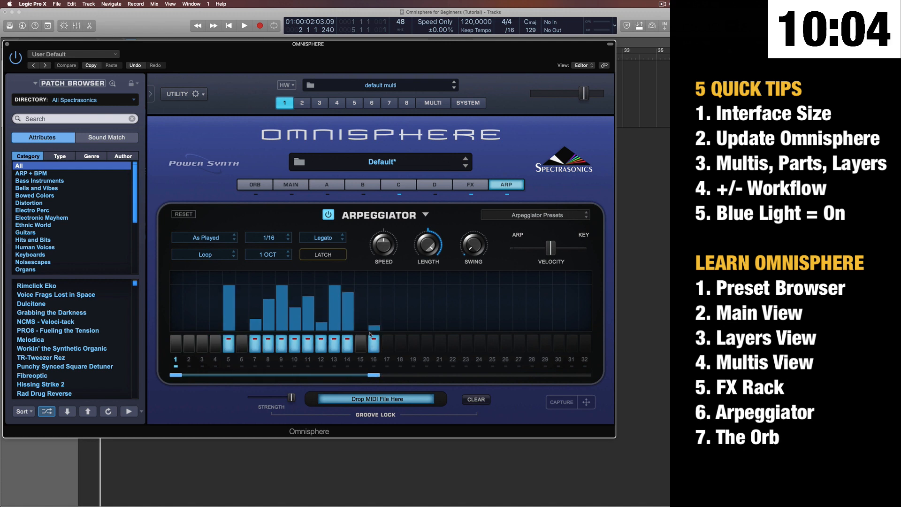
{"action": "left_click", "coordinate": [176, 343]}
{"action": "left_click", "coordinate": [203, 344]}
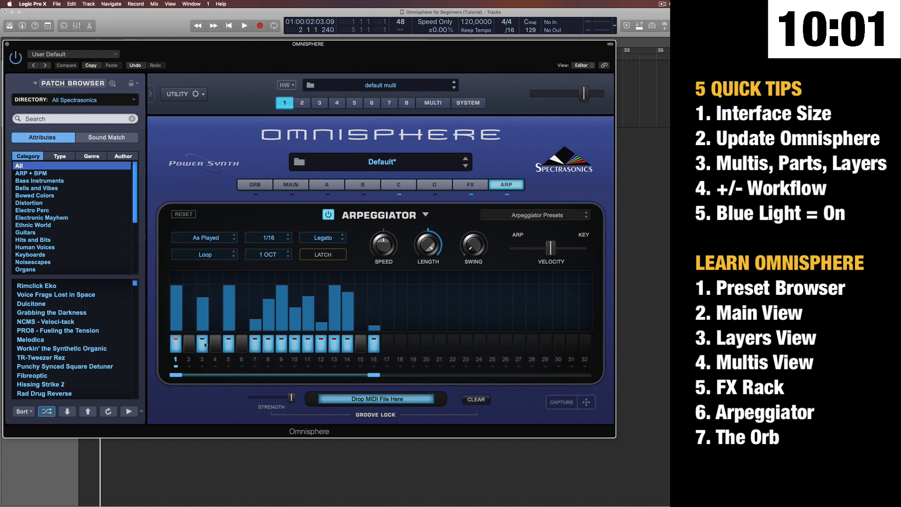
{"action": "left_click", "coordinate": [268, 343]}
{"action": "left_click", "coordinate": [294, 343]}
{"action": "left_click", "coordinate": [320, 343]}
{"action": "left_click", "coordinate": [347, 343]}
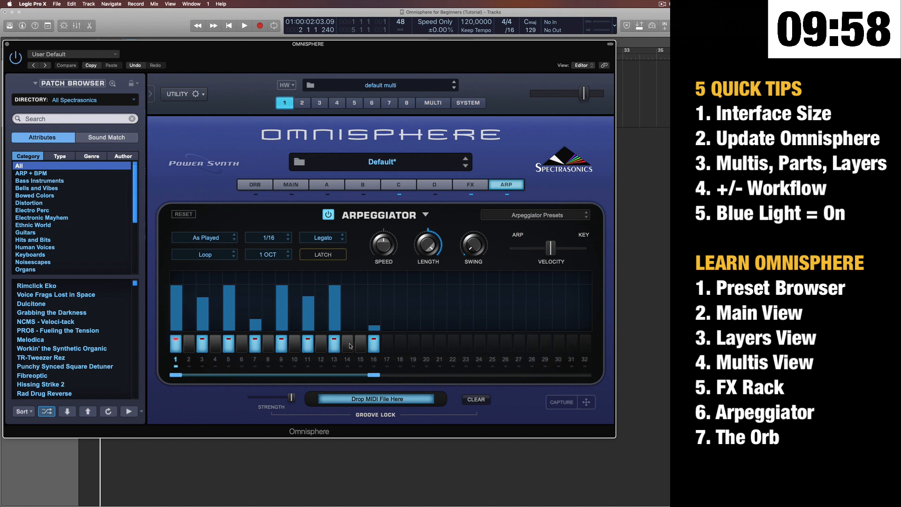
{"action": "left_click", "coordinate": [347, 343]}
{"action": "left_click", "coordinate": [348, 343]}
{"action": "left_click", "coordinate": [360, 343]}
{"action": "left_click", "coordinate": [368, 344]}
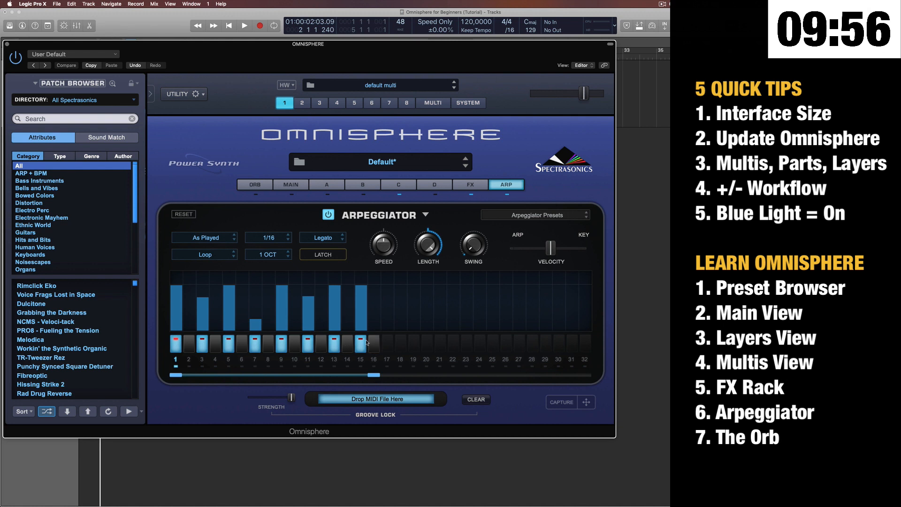
Draw step velocities that dip towards step 7 and rise to step 13, and move the velocity balance fully to Arp.
{"action": "mouse_move", "coordinate": [176, 300]}
{"action": "left_mouse_down"}
{"action": "mouse_move", "coordinate": [177, 320]}
{"action": "mouse_move", "coordinate": [177, 287]}
{"action": "mouse_move", "coordinate": [231, 316]}
{"action": "mouse_move", "coordinate": [336, 304]}
{"action": "left_mouse_up"}
{"action": "left_click", "coordinate": [550, 248]}
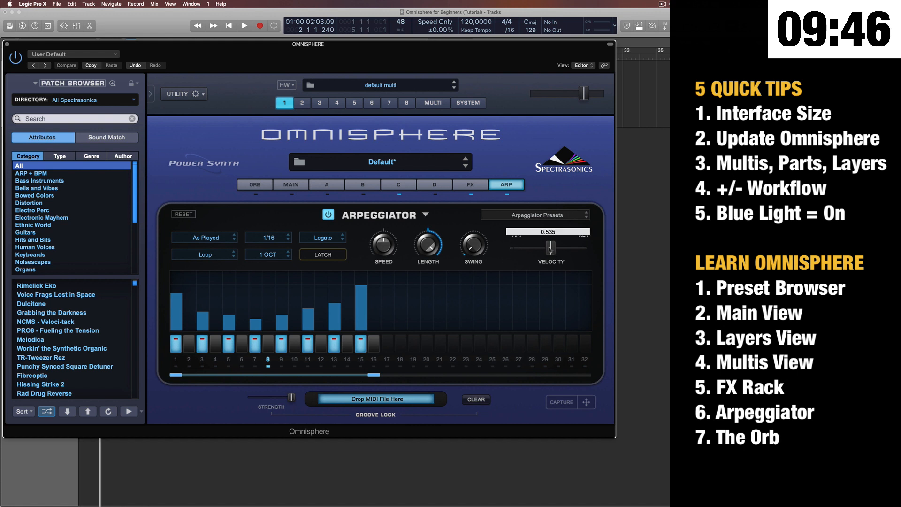
{"action": "left_click_drag", "start_coordinate": [550, 247], "coordinate": [514, 249]}
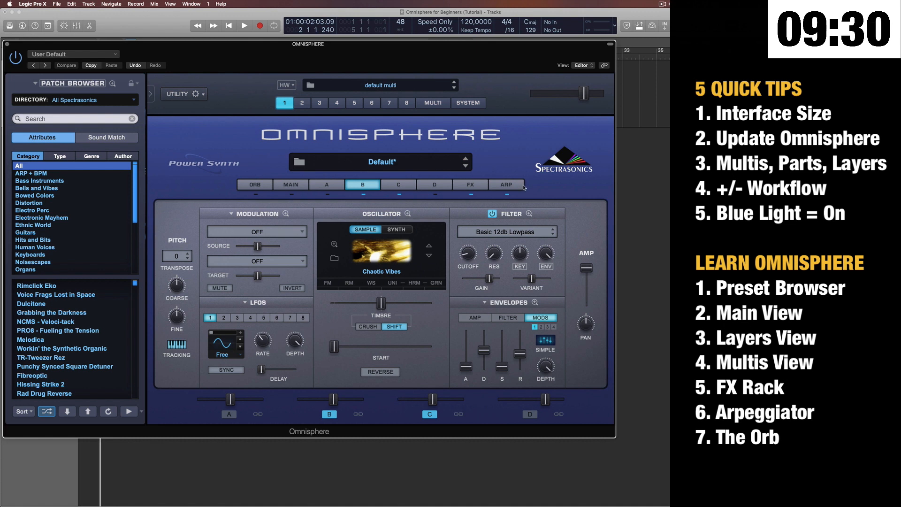
Check part 1's layers on its main page and set the arpeggiator's note mode to Chord.
{"action": "left_click", "coordinate": [286, 185]}
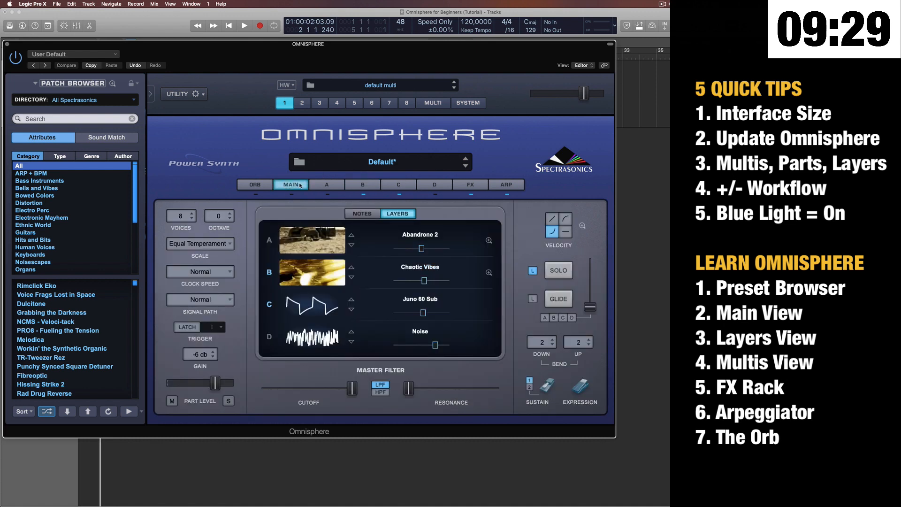
{"action": "left_click", "coordinate": [511, 186]}
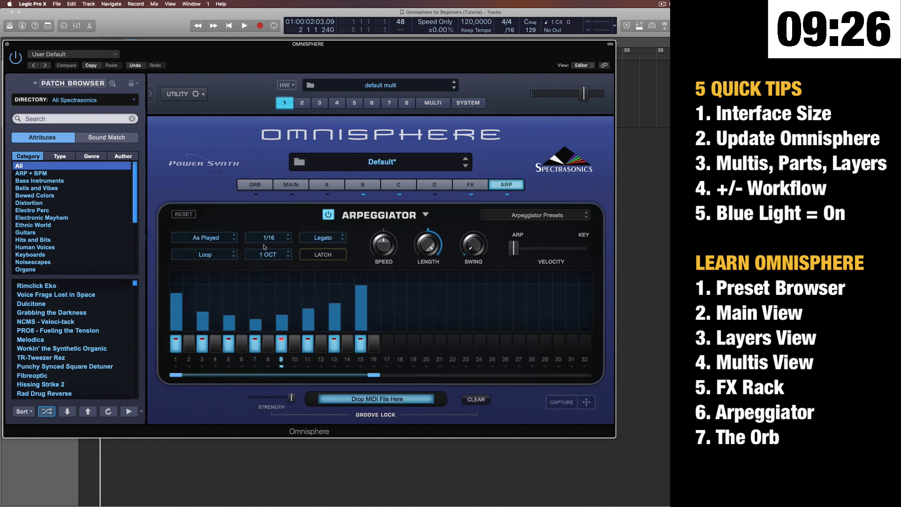
{"action": "left_click", "coordinate": [205, 238]}
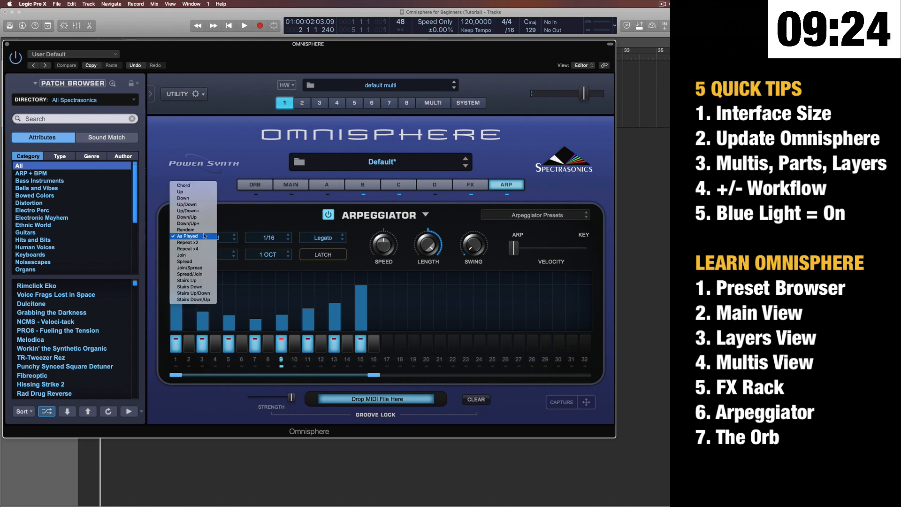
{"action": "left_click", "coordinate": [200, 186]}
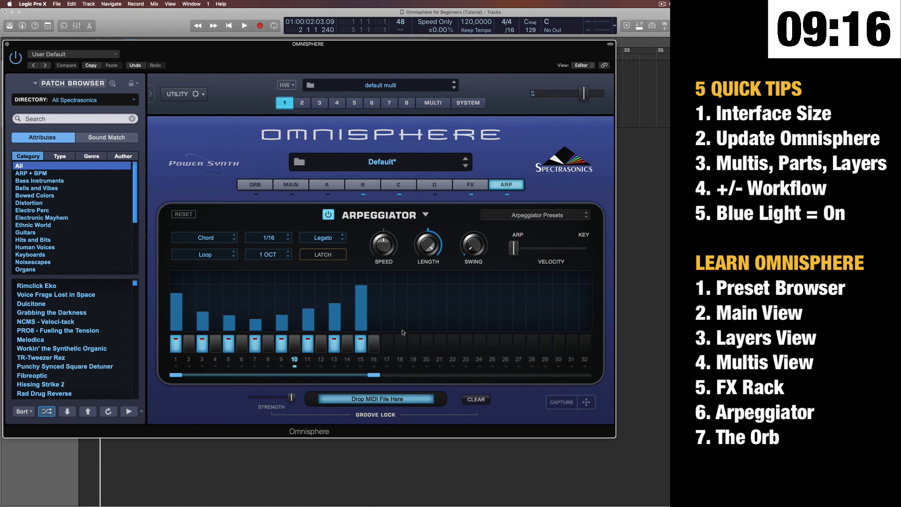
Try the Up/Down note mode in part 1's arpeggiator, and set the mode to Down/Up+.
{"action": "left_click", "coordinate": [215, 240]}
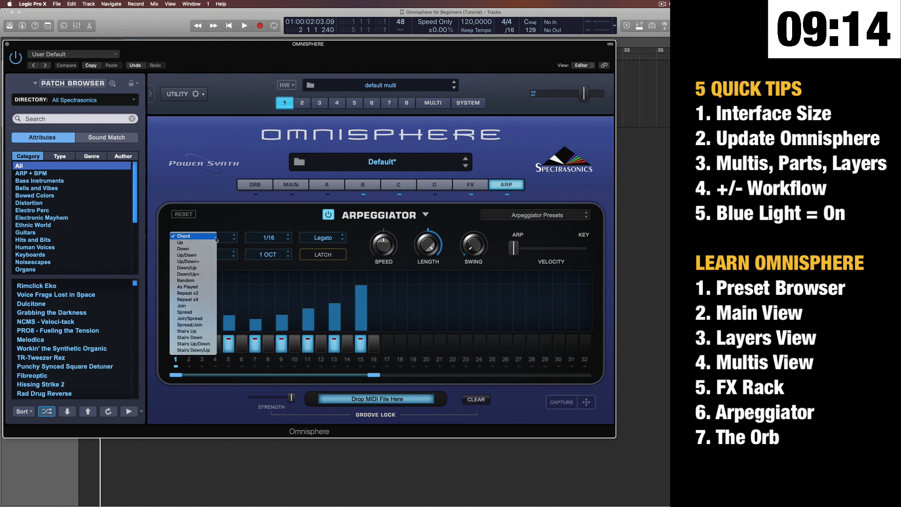
{"action": "left_click", "coordinate": [202, 254]}
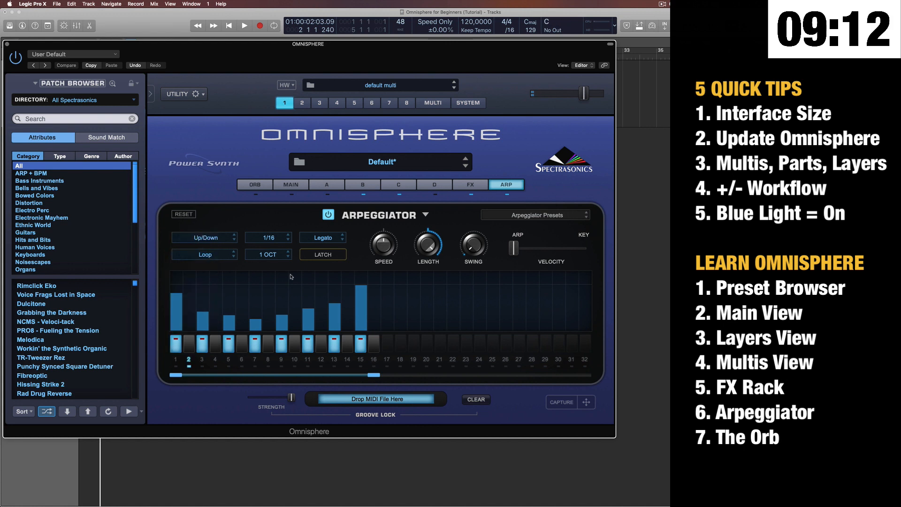
{"action": "left_click", "coordinate": [205, 255]}
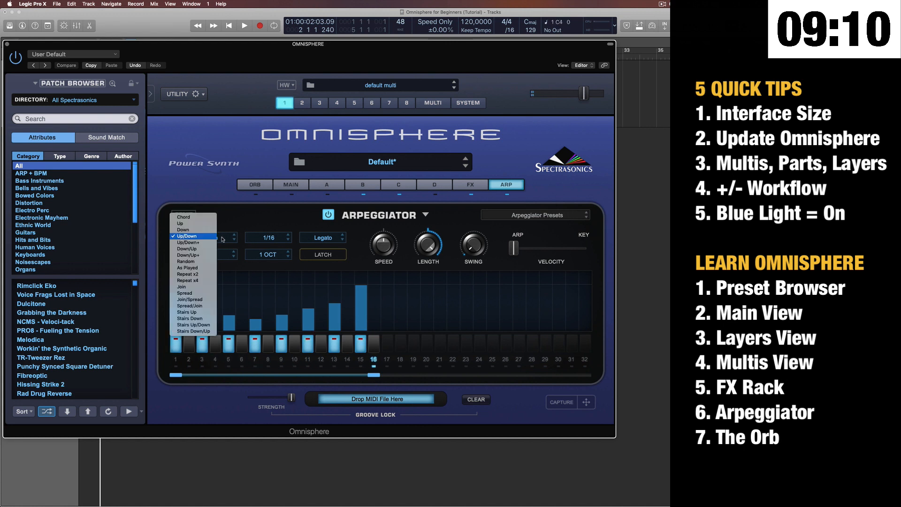
{"action": "left_click", "coordinate": [207, 256]}
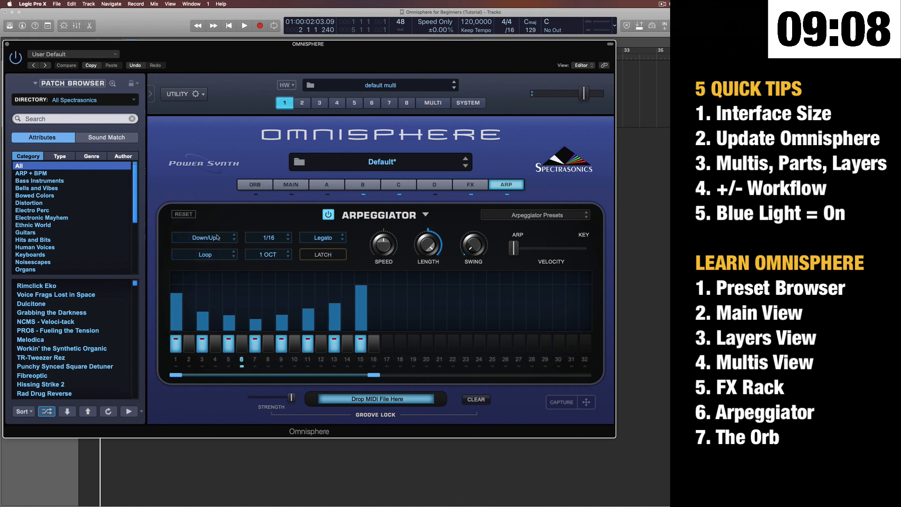
{"action": "left_click", "coordinate": [219, 237]}
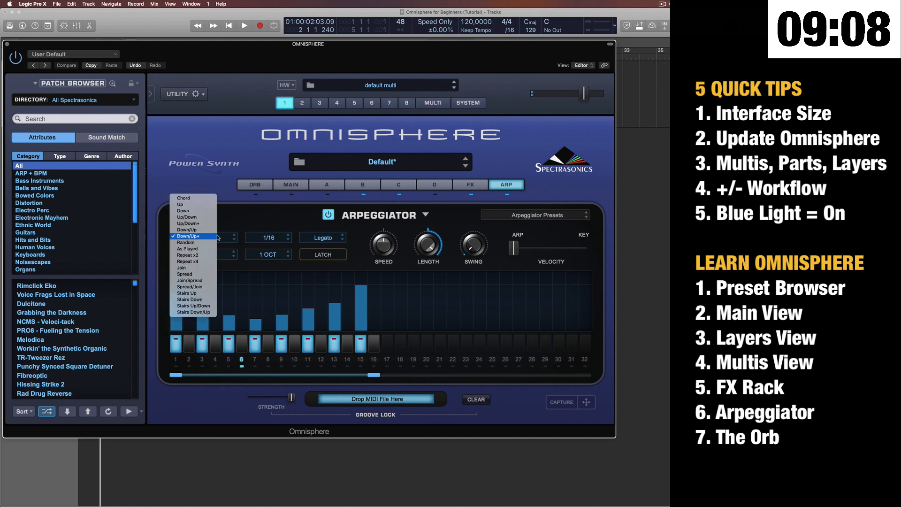
{"action": "left_click", "coordinate": [251, 221]}
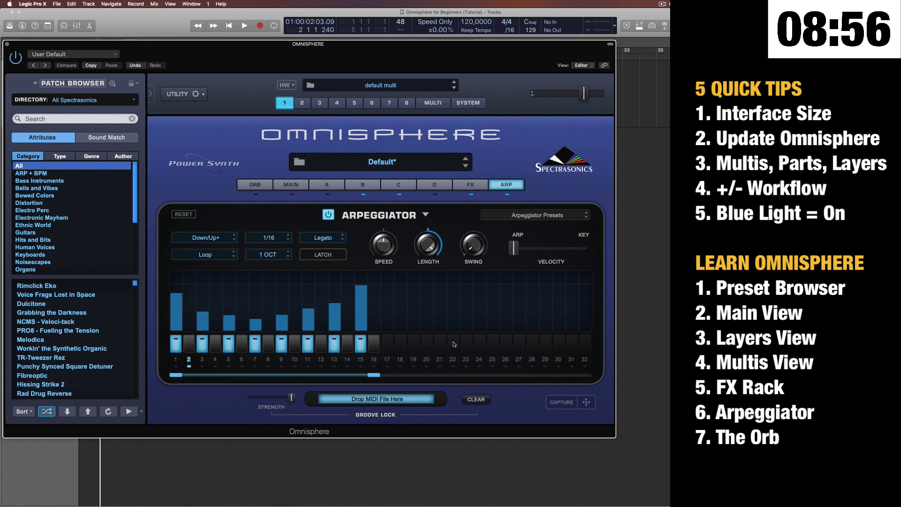
Reset the playhead to the song start and set the arpeggiator's clock division to 1/32.
{"action": "key", "text": "space"}
{"action": "key", "text": "space"}
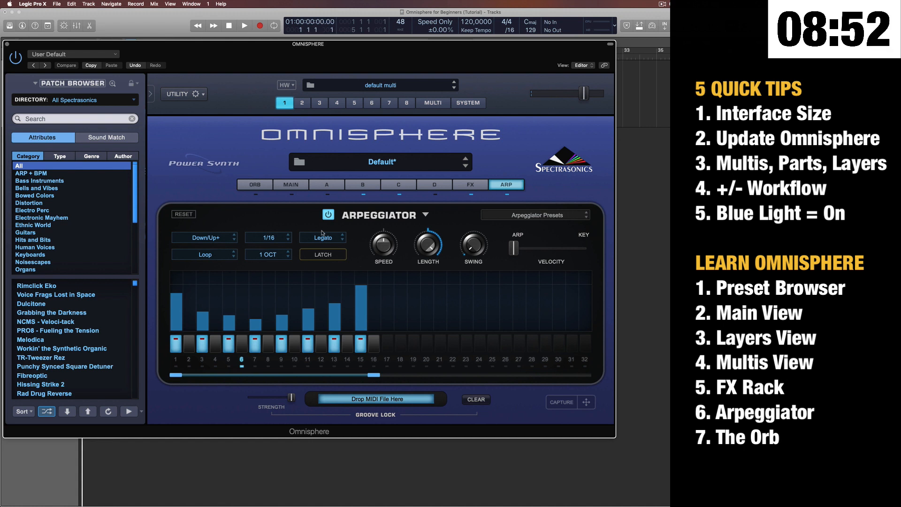
{"action": "left_click", "coordinate": [278, 242]}
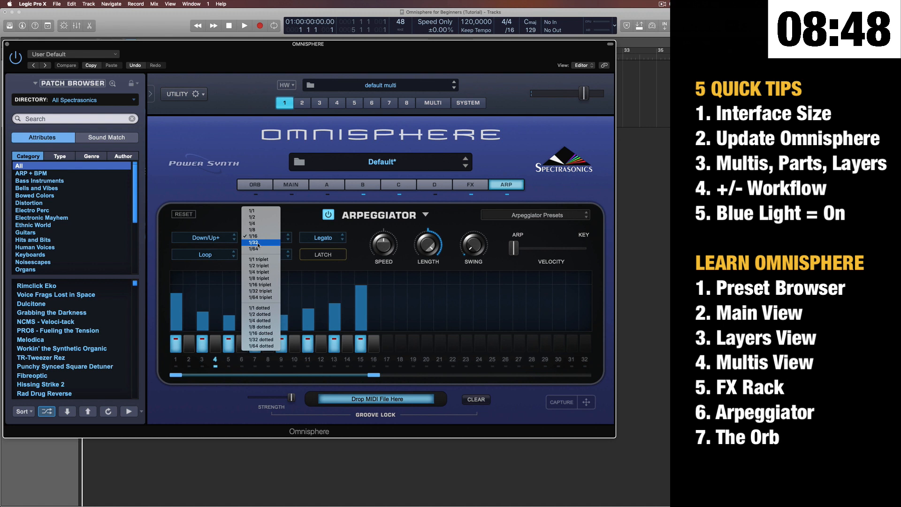
{"action": "left_click", "coordinate": [258, 243]}
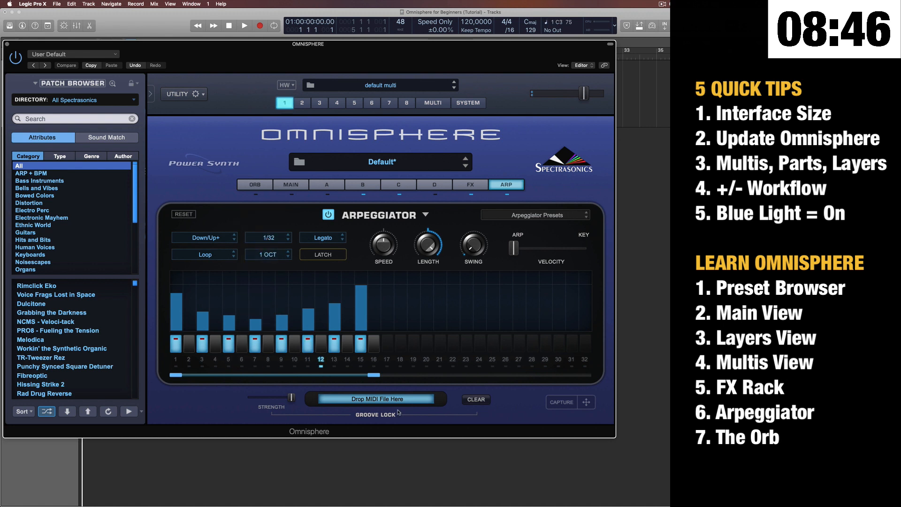
Activate steps 4 and 12 in the arpeggiator pattern and deactivate step 7.
{"action": "left_click", "coordinate": [215, 343]}
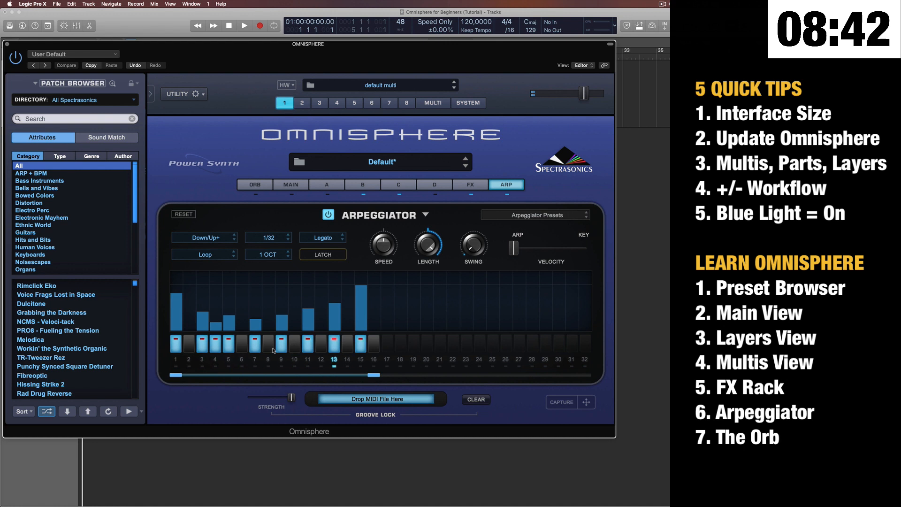
{"action": "left_click", "coordinate": [255, 343]}
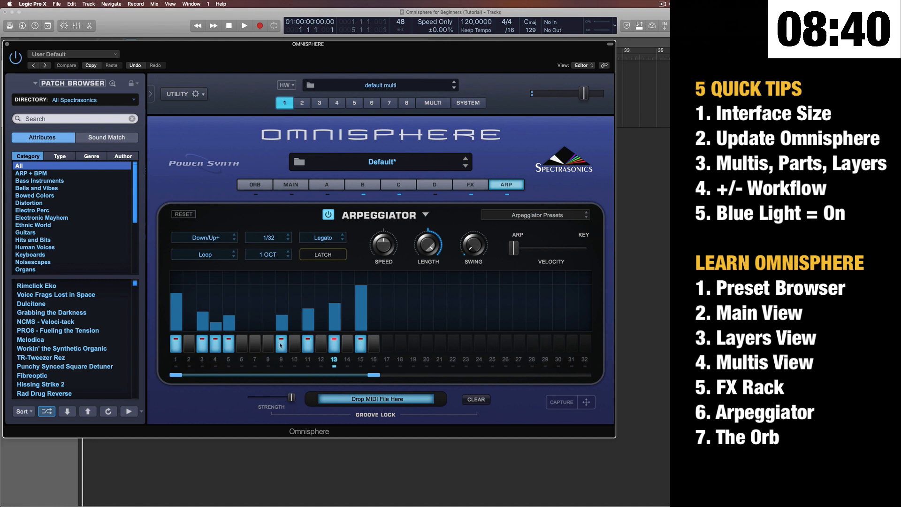
{"action": "left_click", "coordinate": [316, 346]}
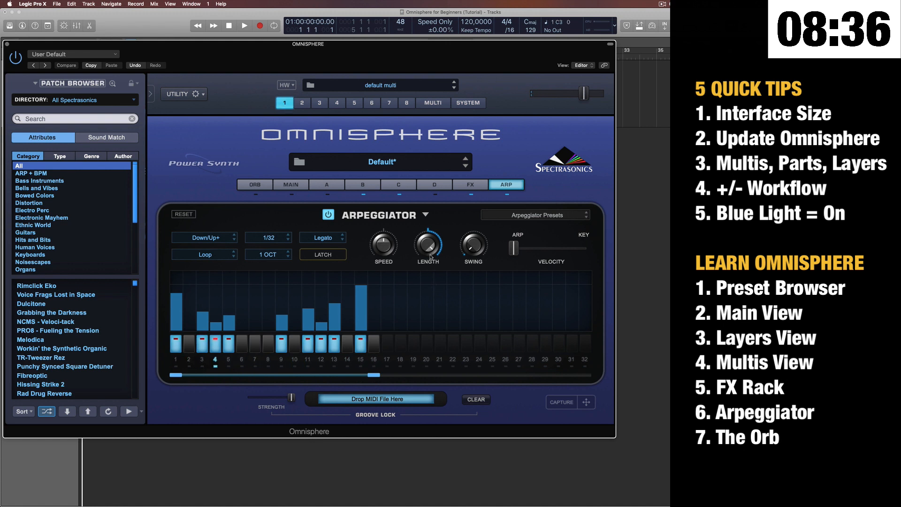
Try different arpeggiator Length and Swing amounts, restore both, and keep the clock division at 1/32.
{"action": "mouse_move", "coordinate": [431, 256]}
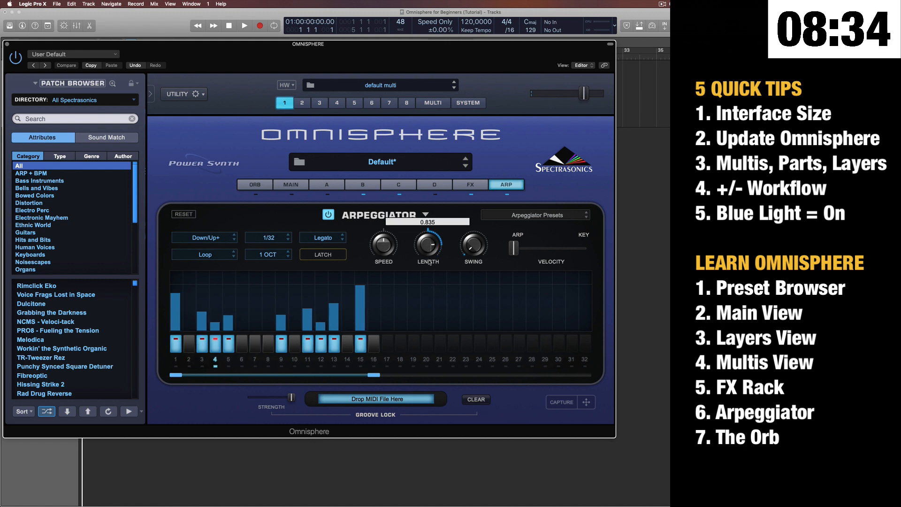
{"action": "left_click_drag", "start_coordinate": [430, 246], "coordinate": [423, 191]}
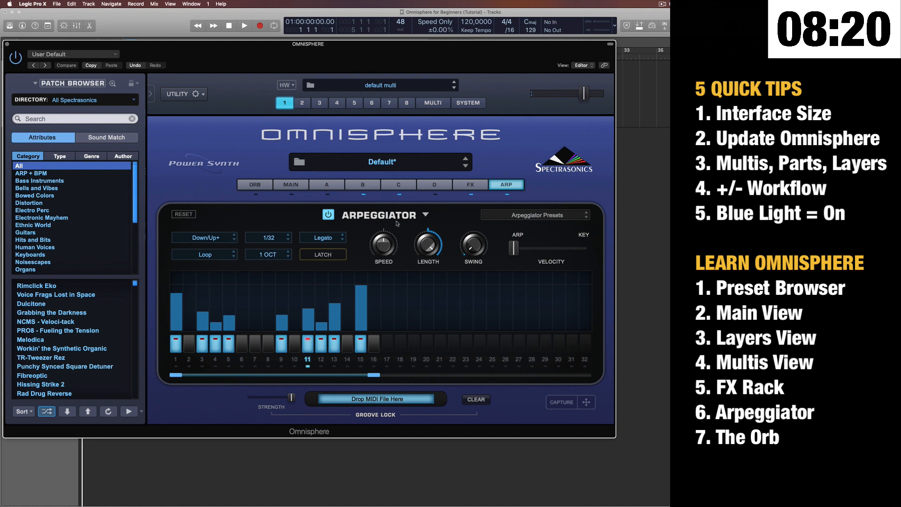
{"action": "left_click_drag", "start_coordinate": [473, 253], "coordinate": [190, 327]}
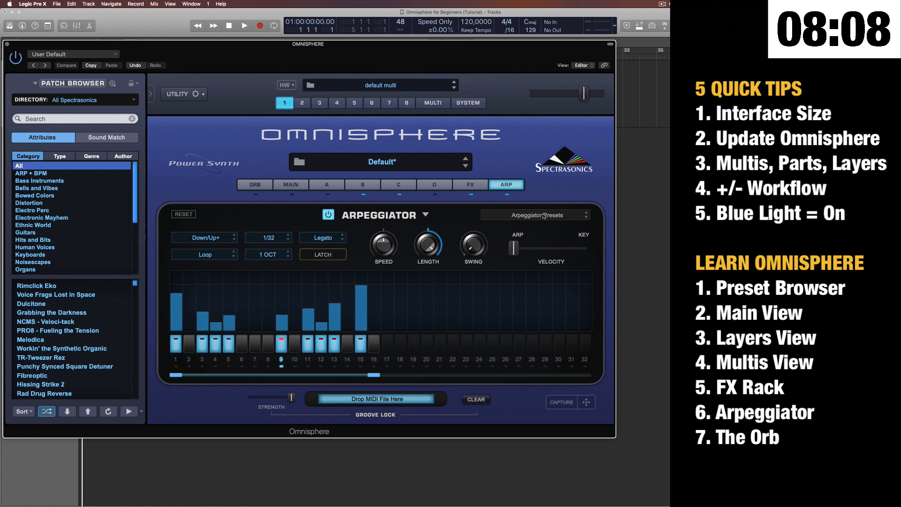
{"action": "left_click", "coordinate": [280, 241]}
{"action": "left_click", "coordinate": [263, 237]}
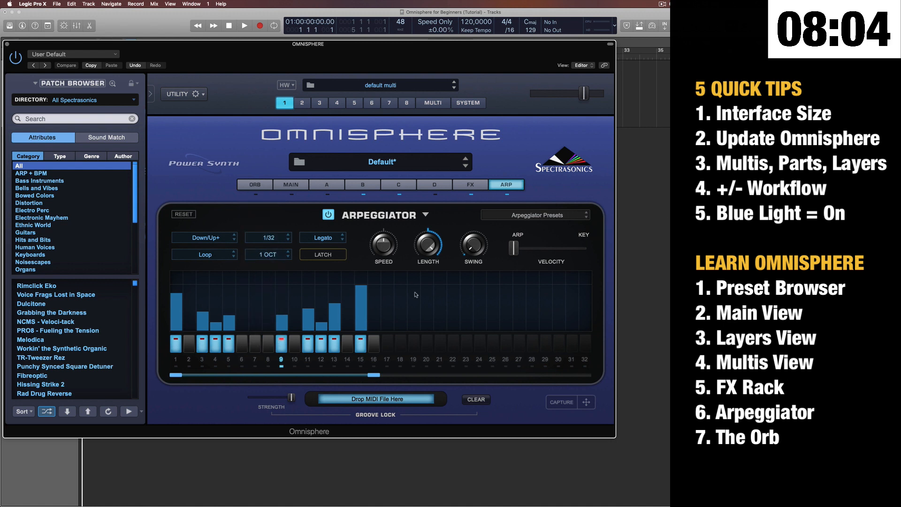
Load the ARP - Divided Blips arpeggiator preset from the 02. Arps category.
{"action": "left_click", "coordinate": [550, 214]}
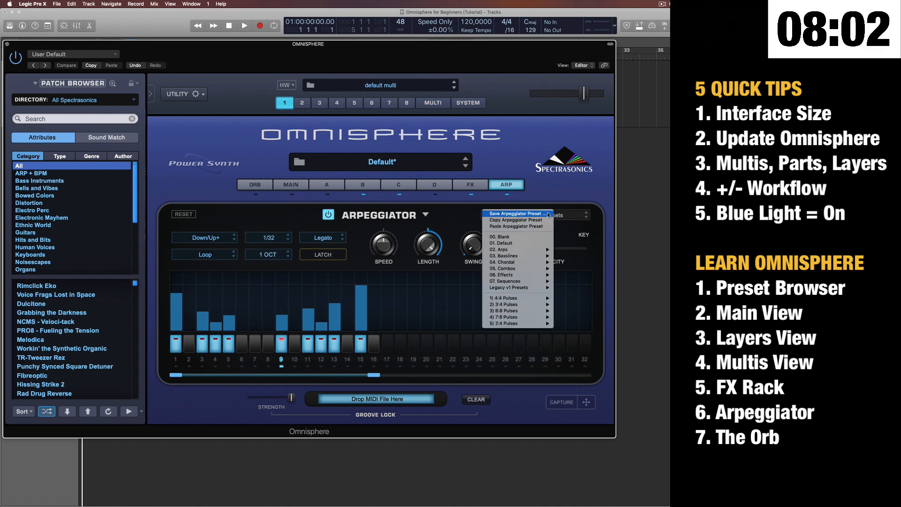
{"action": "mouse_move", "coordinate": [535, 249]}
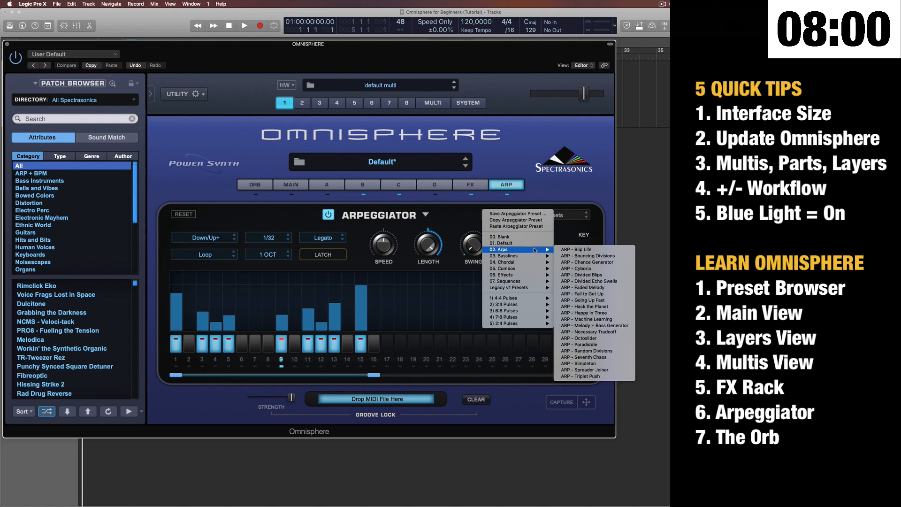
{"action": "left_click", "coordinate": [615, 276]}
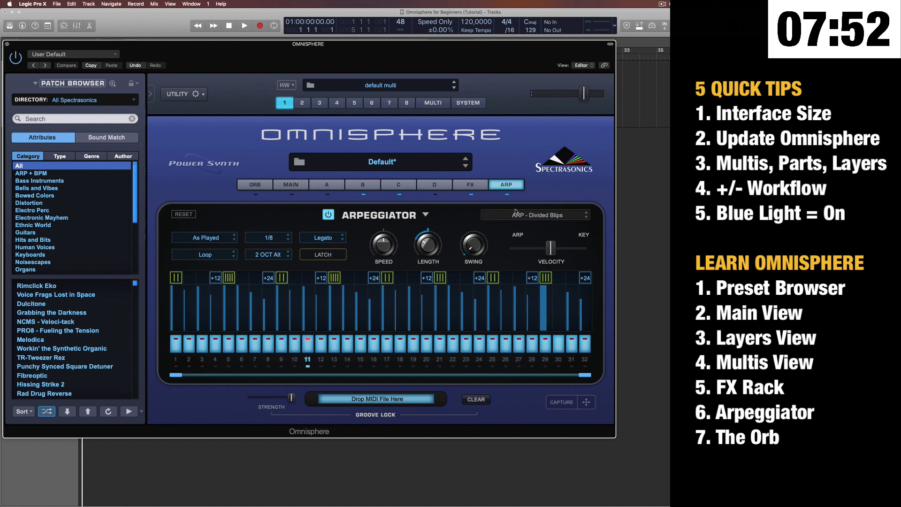
Load the 00. Blank arpeggiator preset and extend its pattern to four steps.
{"action": "left_click", "coordinate": [547, 213]}
{"action": "mouse_move", "coordinate": [547, 212]}
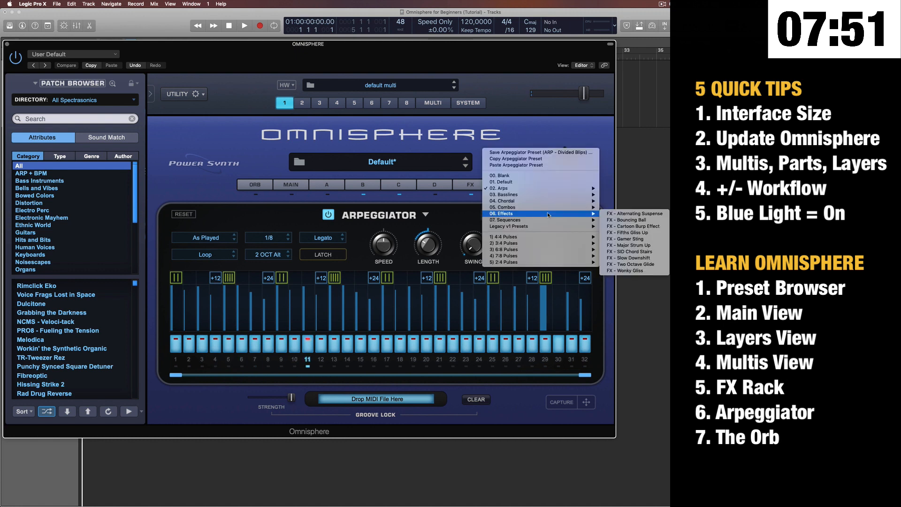
{"action": "left_click", "coordinate": [500, 175]}
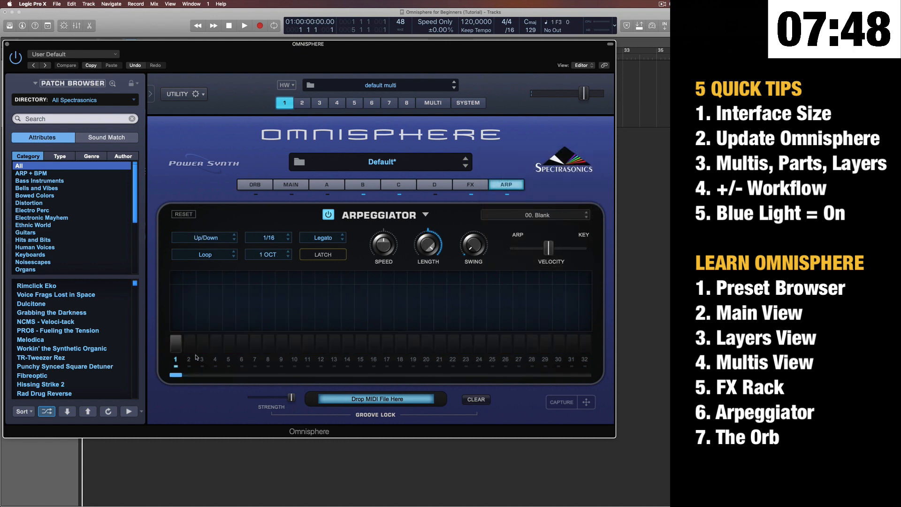
{"action": "left_click_drag", "start_coordinate": [182, 371], "coordinate": [216, 378]}
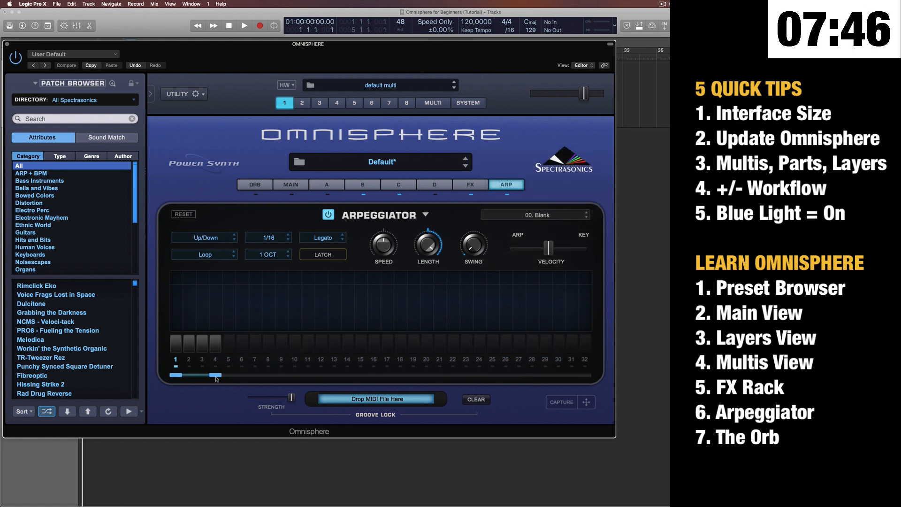
Activate pattern steps 1 and 3, giving step 1 a lower velocity than step 3 and leaving its step modifier at None.
{"action": "left_click", "coordinate": [178, 308]}
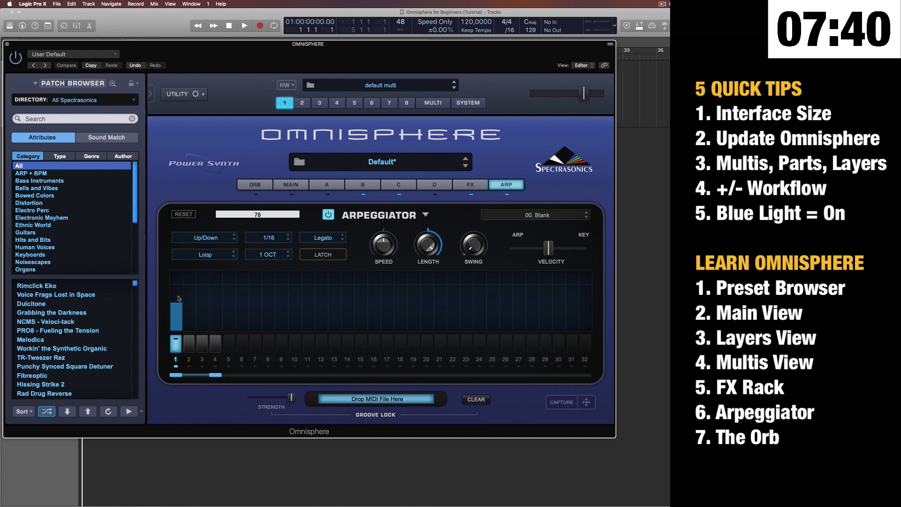
{"action": "right_click", "coordinate": [177, 278]}
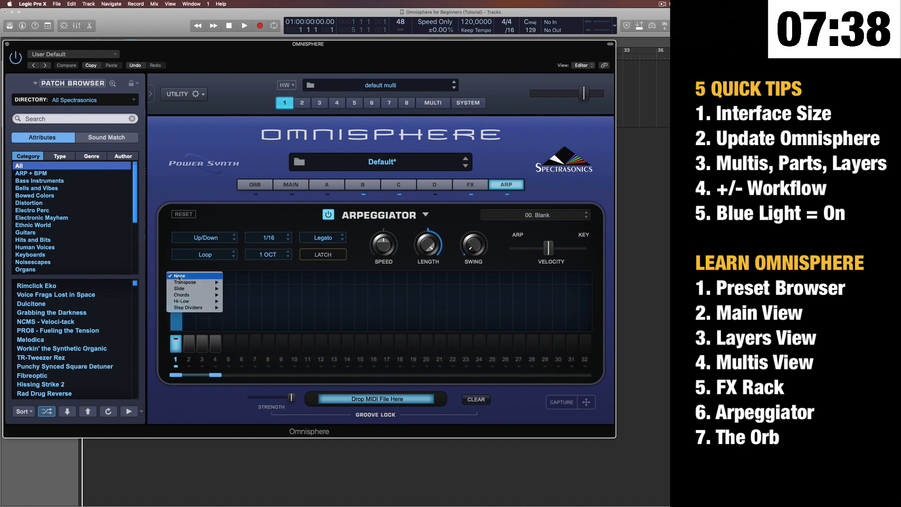
{"action": "left_click", "coordinate": [178, 277]}
{"action": "left_click", "coordinate": [204, 344]}
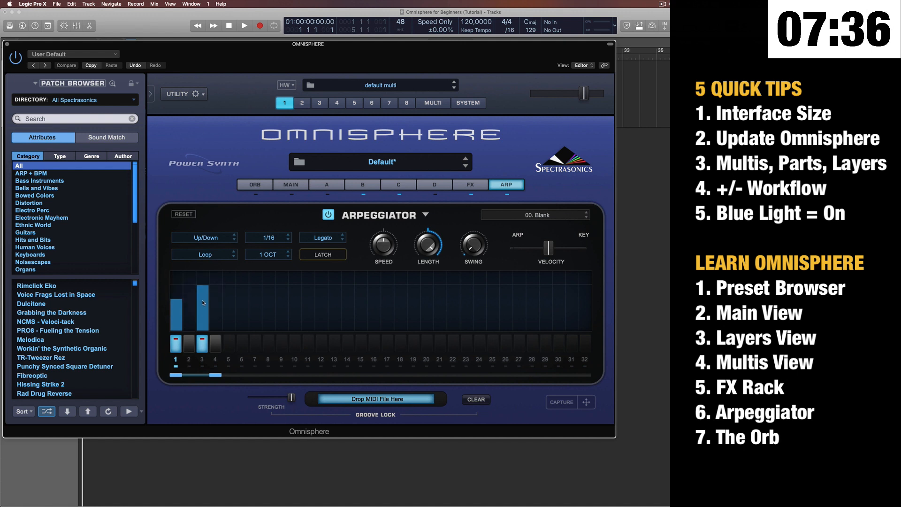
Try transposing arpeggiator step 3 by +3 and by +12 semitones.
{"action": "right_click", "coordinate": [194, 273]}
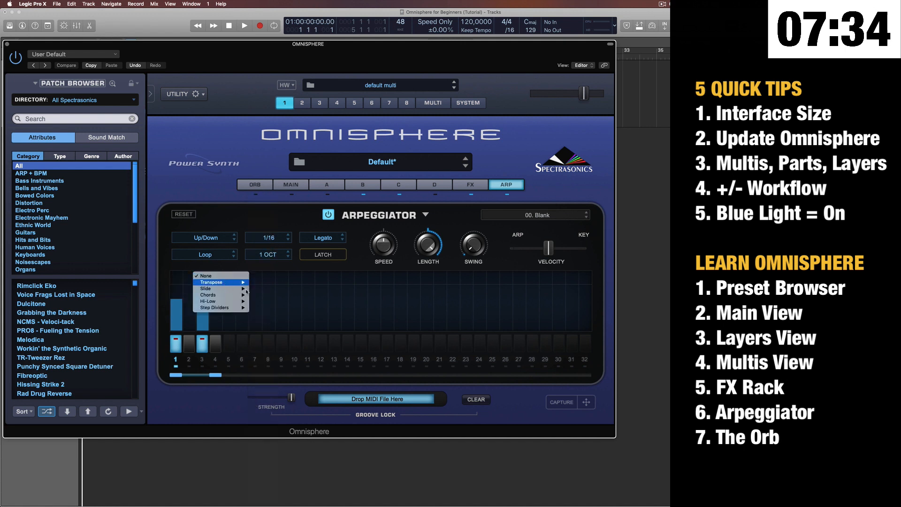
{"action": "mouse_move", "coordinate": [246, 291]}
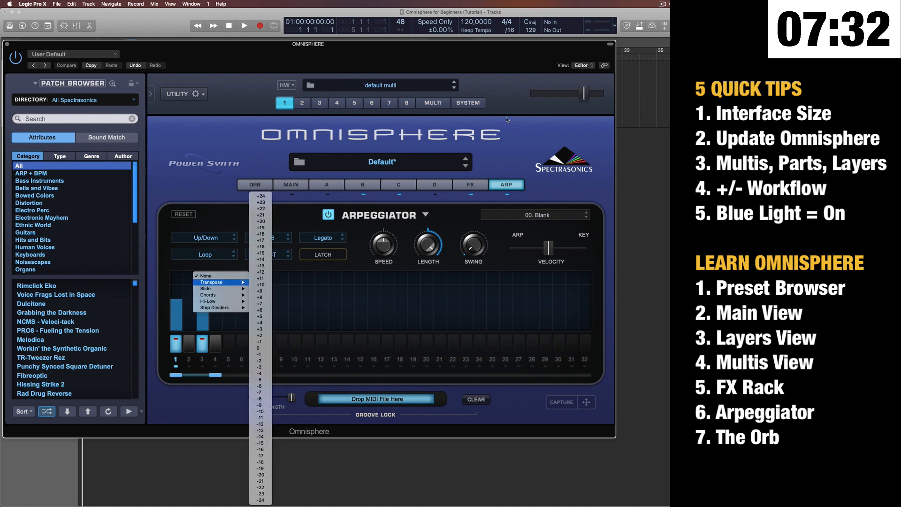
{"action": "left_click", "coordinate": [379, 163]}
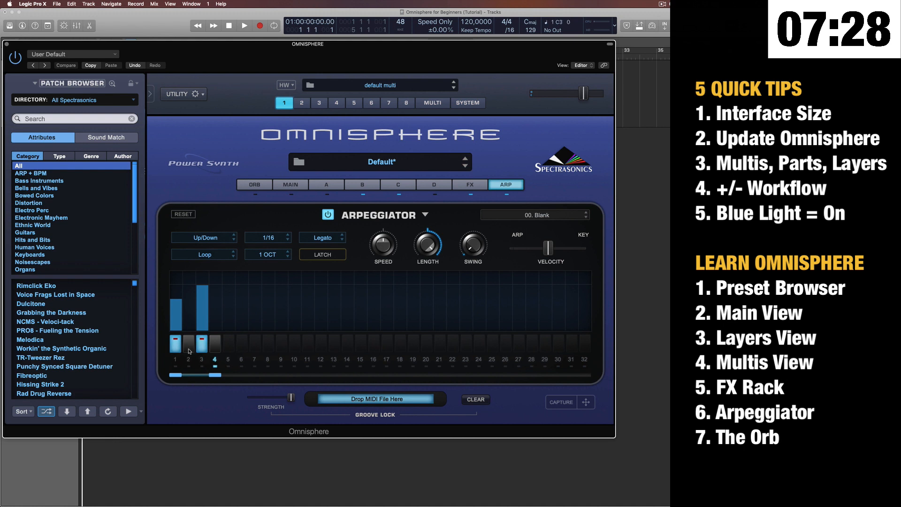
{"action": "right_click", "coordinate": [202, 280]}
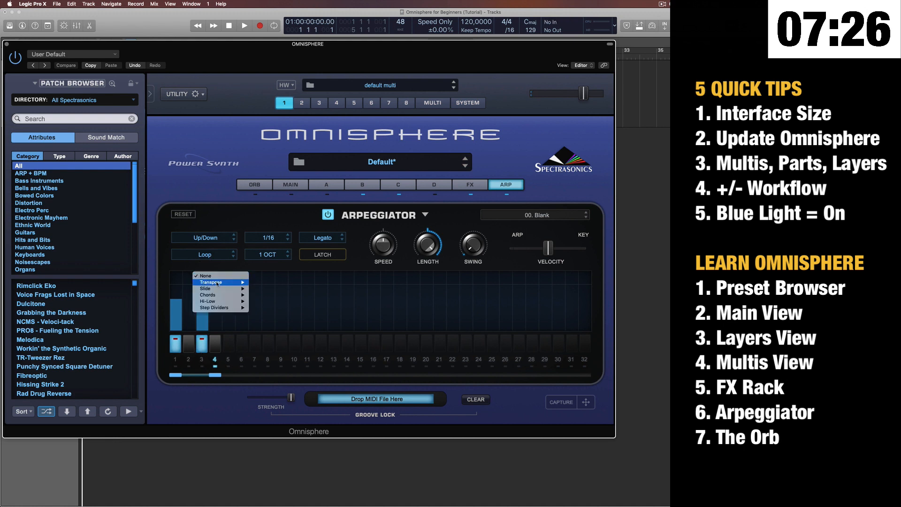
{"action": "mouse_move", "coordinate": [220, 282]}
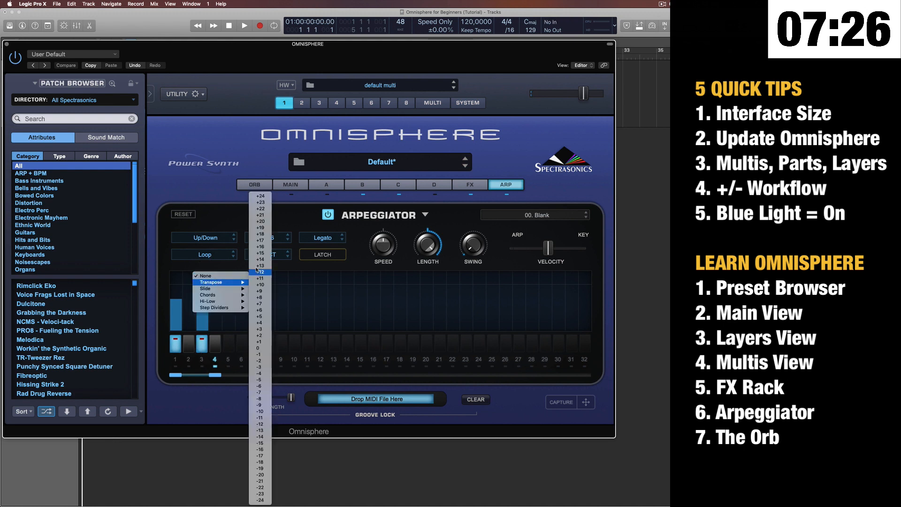
{"action": "left_click", "coordinate": [261, 329]}
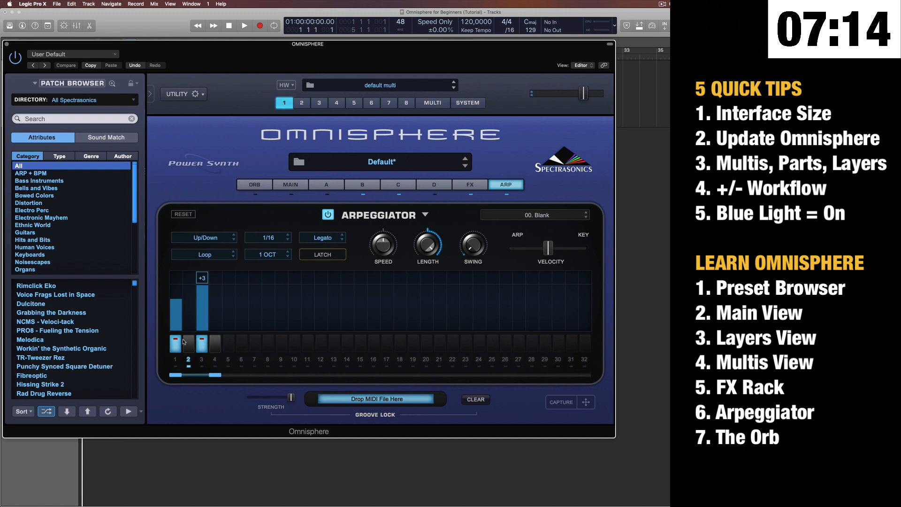
{"action": "left_click", "coordinate": [201, 278]}
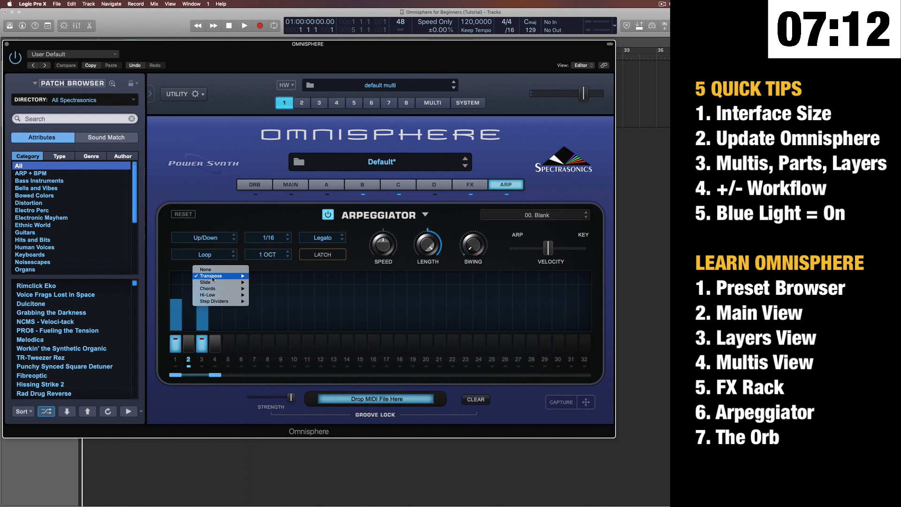
{"action": "left_click", "coordinate": [260, 272]}
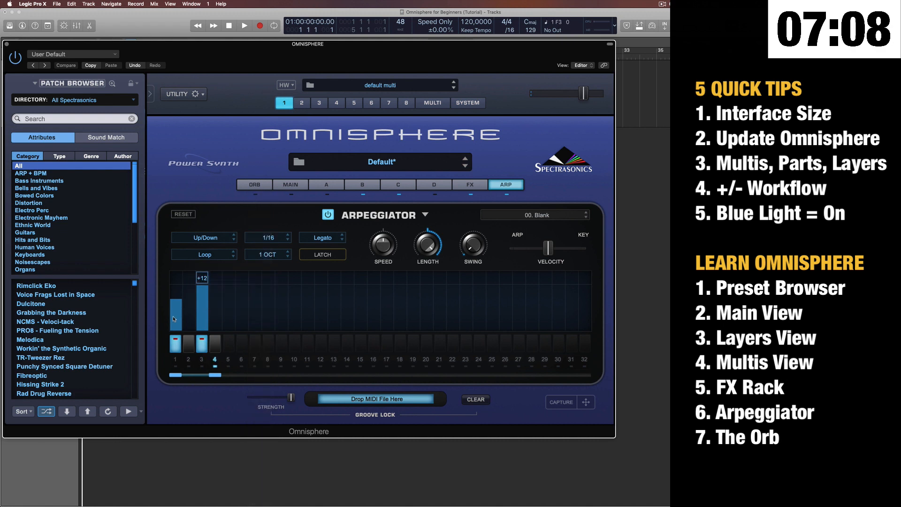
Replace step 3's transpose modifier with a slide of -2.
{"action": "left_click", "coordinate": [202, 280]}
{"action": "mouse_move", "coordinate": [212, 284]}
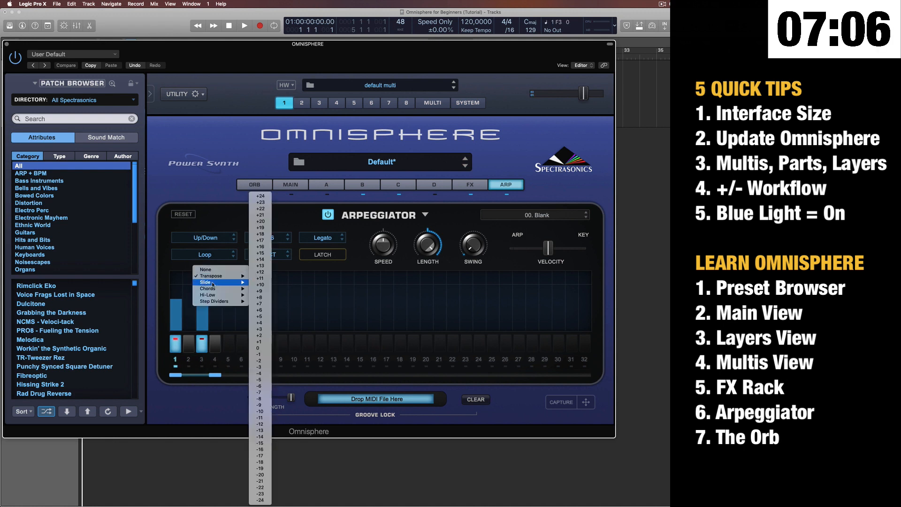
{"action": "left_click", "coordinate": [260, 361]}
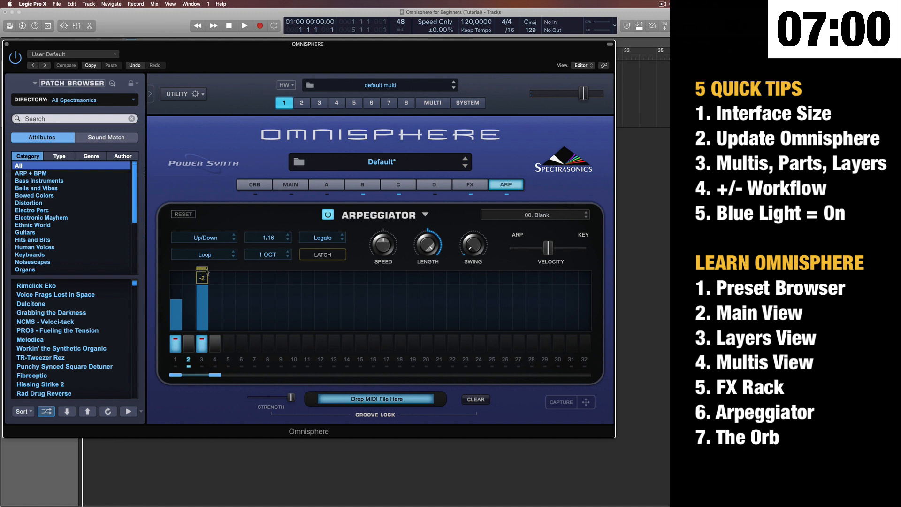
Try the Hi-Low modifier Lowest on arpeggiator step 3.
{"action": "left_click", "coordinate": [202, 279]}
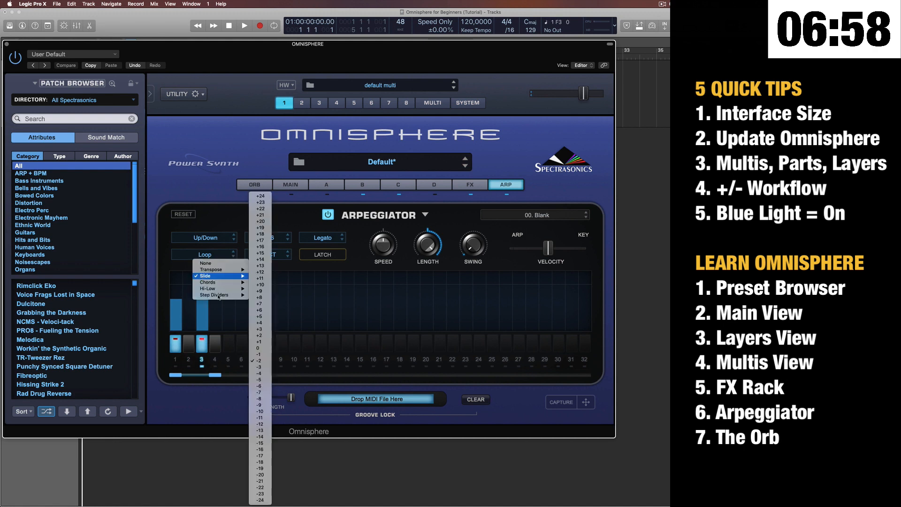
{"action": "mouse_move", "coordinate": [223, 285]}
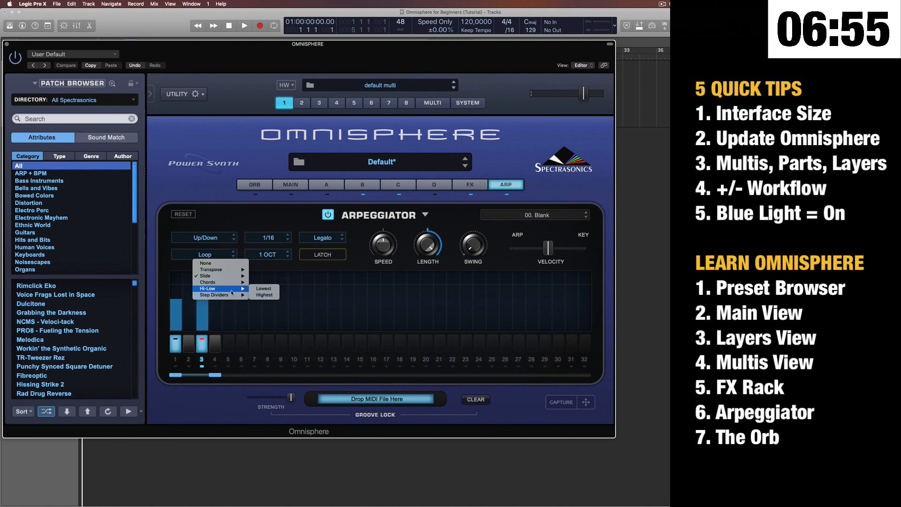
{"action": "left_click", "coordinate": [269, 289]}
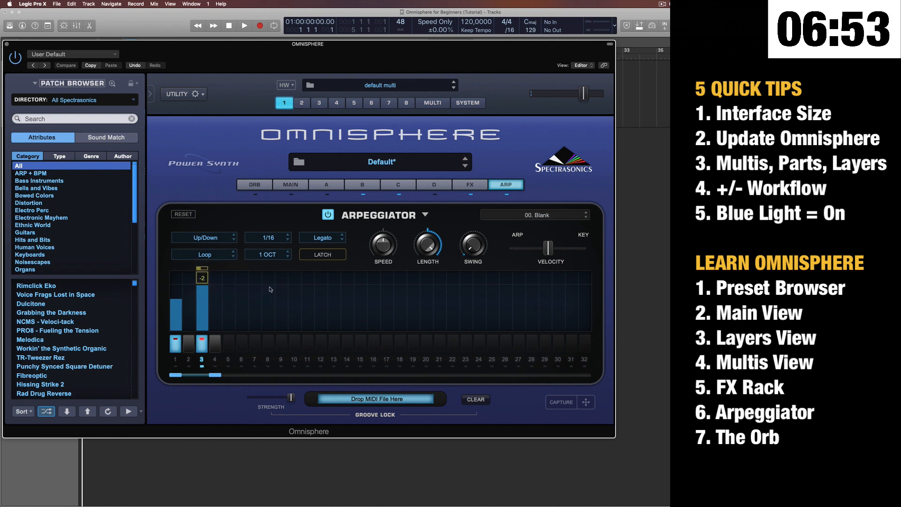
Try Step Divider 3 and another step divider variant as the modifier on arpeggiator step 3.
{"action": "left_click", "coordinate": [215, 277]}
{"action": "mouse_move", "coordinate": [215, 283]}
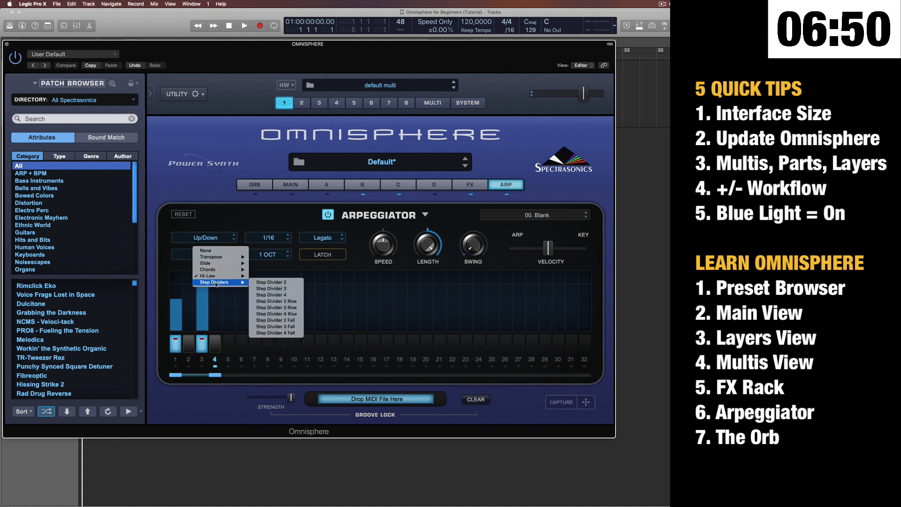
{"action": "left_click", "coordinate": [285, 291]}
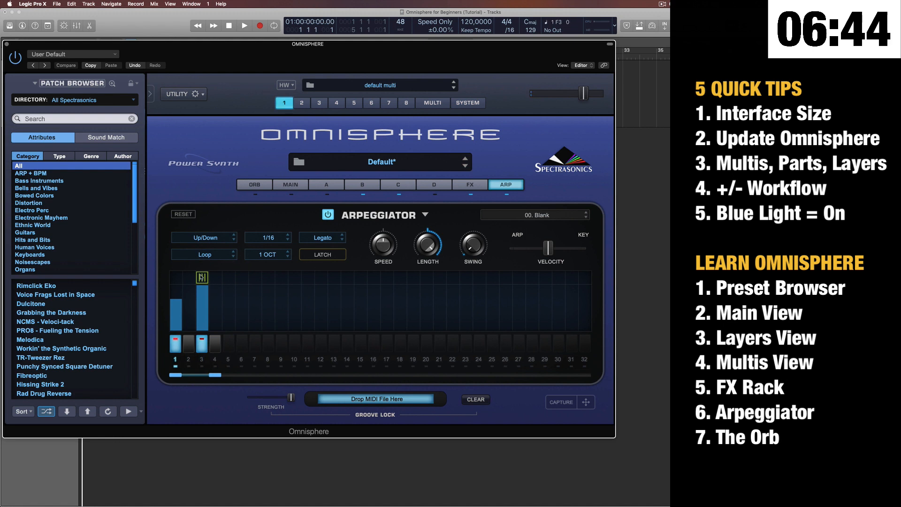
{"action": "left_click", "coordinate": [218, 254]}
{"action": "mouse_move", "coordinate": [221, 276]}
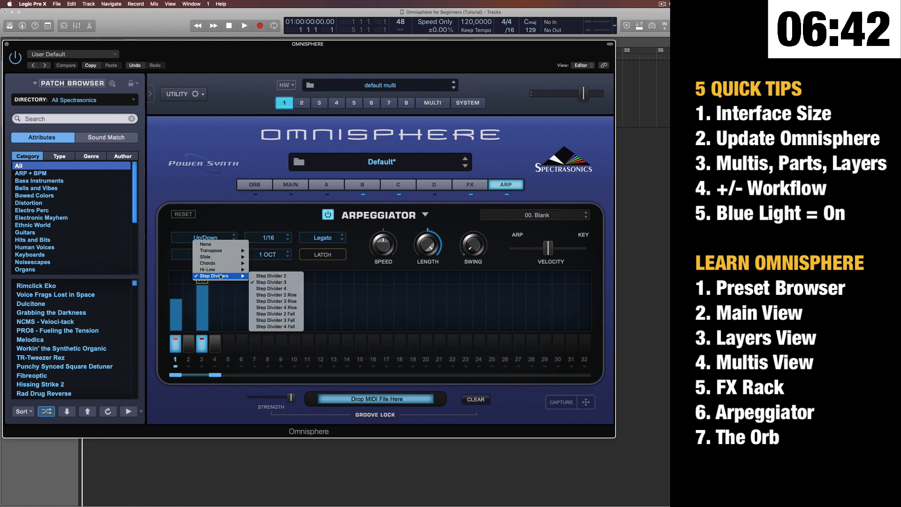
{"action": "left_click", "coordinate": [288, 321]}
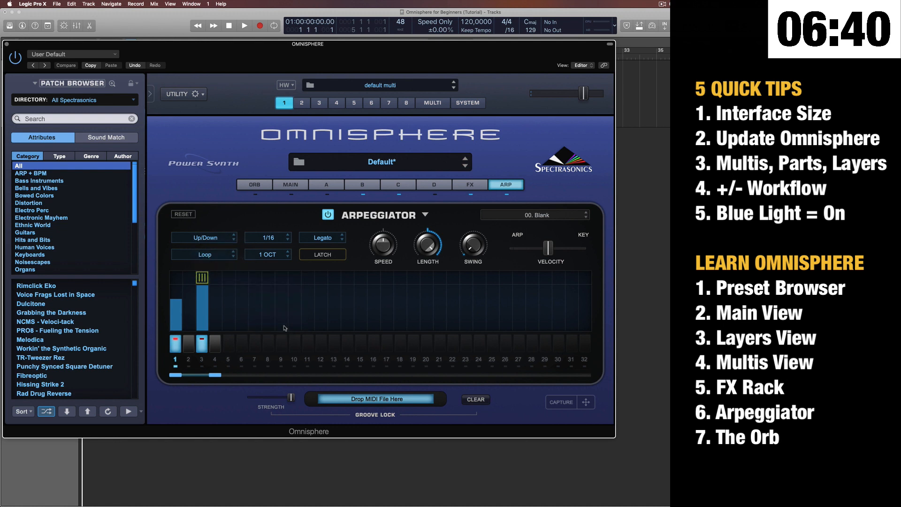
Look through the chord modifier options for step 3, and deactivate pattern steps 1 and 3.
{"action": "left_click", "coordinate": [202, 278]}
{"action": "mouse_move", "coordinate": [208, 271]}
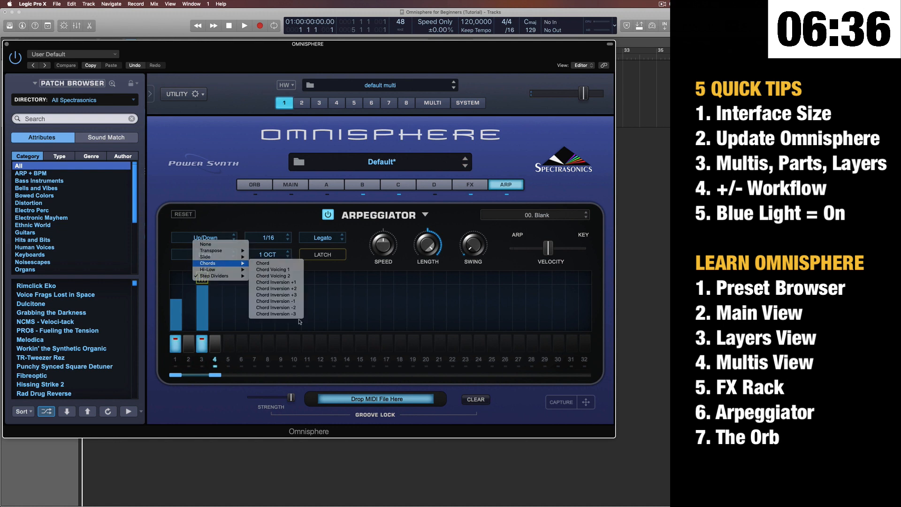
{"action": "left_click", "coordinate": [203, 346]}
{"action": "left_click", "coordinate": [203, 346]}
{"action": "left_click", "coordinate": [180, 341]}
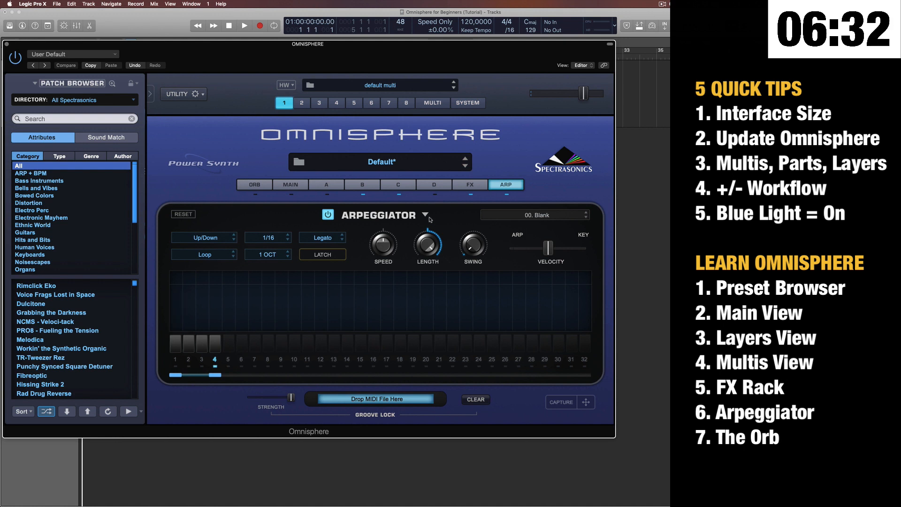
Initialize the arpeggiator to reset its pattern.
{"action": "left_click", "coordinate": [543, 214]}
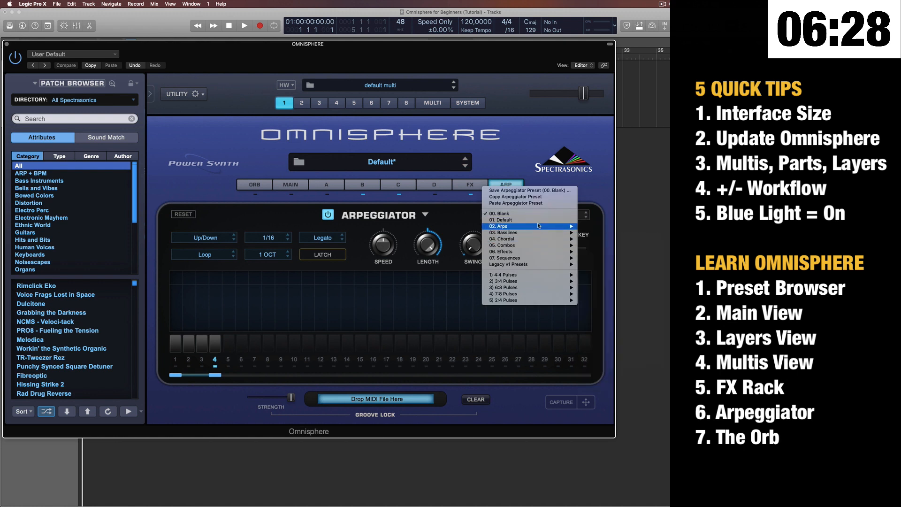
{"action": "left_click", "coordinate": [591, 218]}
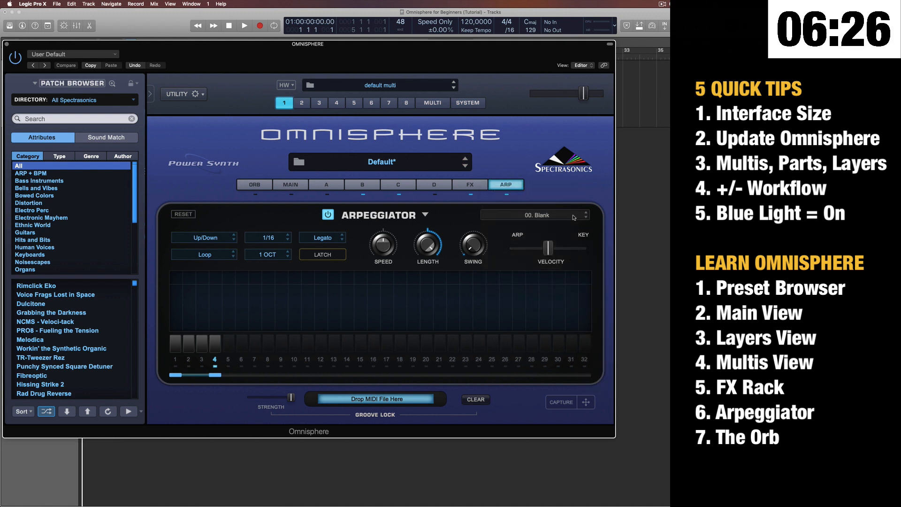
{"action": "left_click", "coordinate": [590, 218]}
{"action": "left_click", "coordinate": [425, 214]}
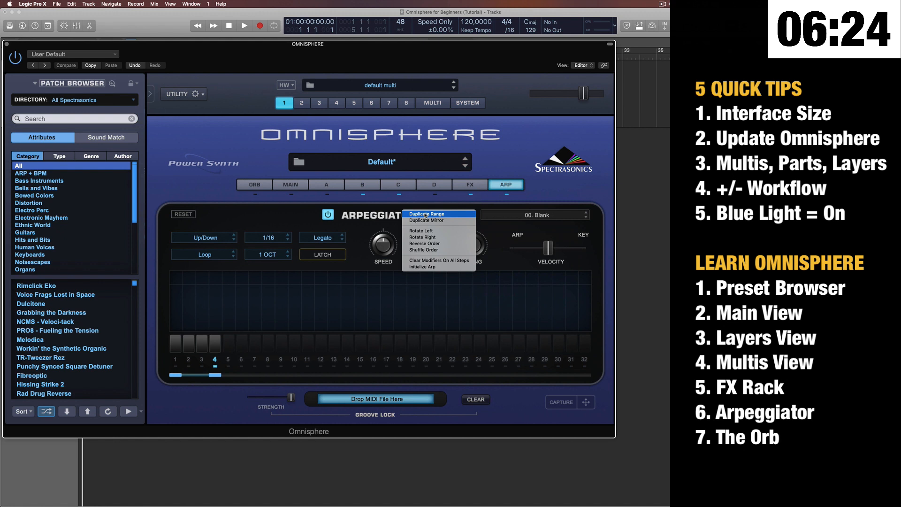
{"action": "left_click", "coordinate": [422, 267]}
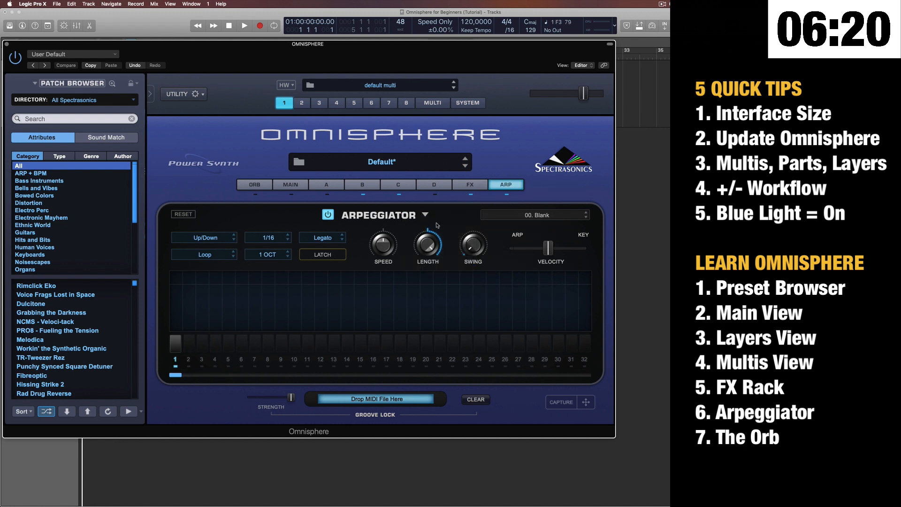
Try the 16th Triplets arpeggiator preset from 4:4 Pulses, and load 16th Notes from 7:8 Pulses.
{"action": "left_click", "coordinate": [544, 215]}
{"action": "mouse_move", "coordinate": [521, 276]}
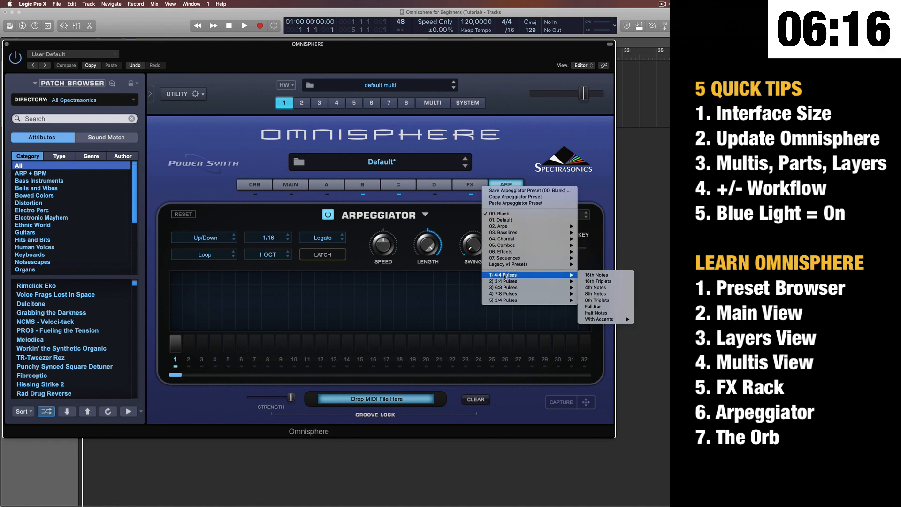
{"action": "left_click", "coordinate": [617, 282]}
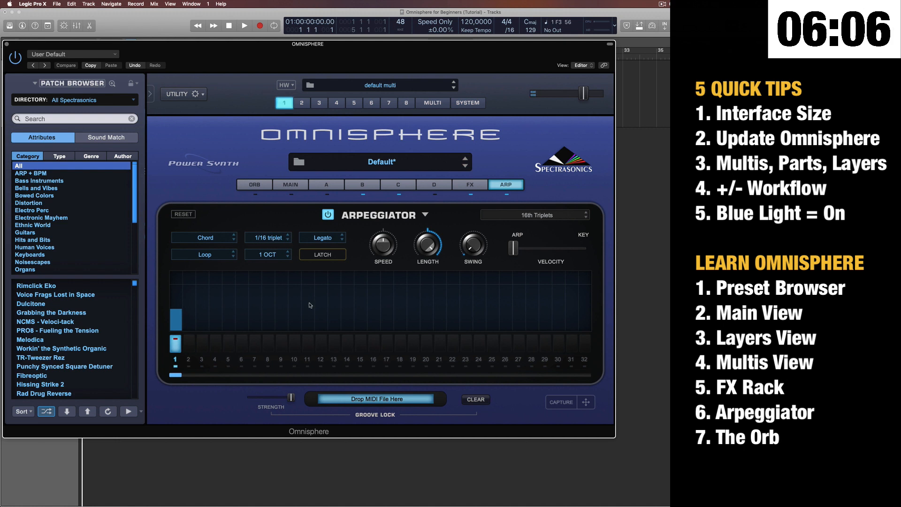
{"action": "left_click", "coordinate": [568, 215]}
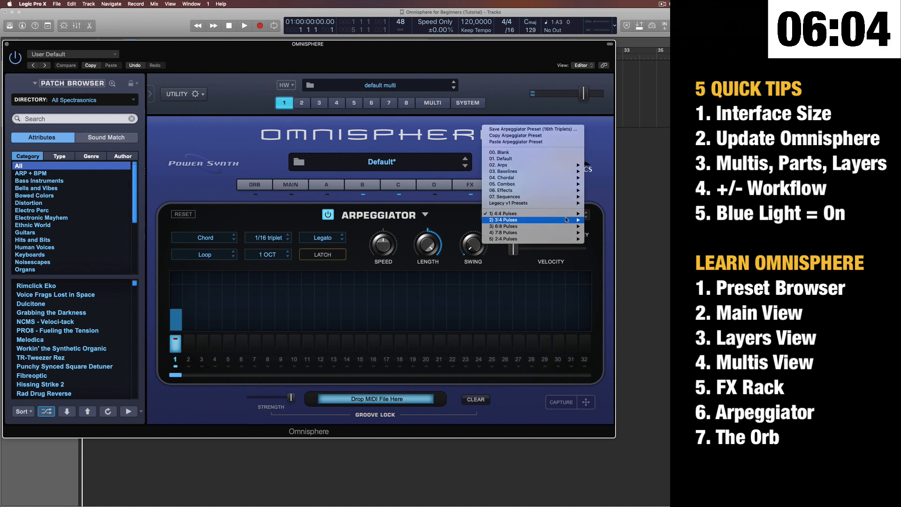
{"action": "left_click", "coordinate": [567, 226]}
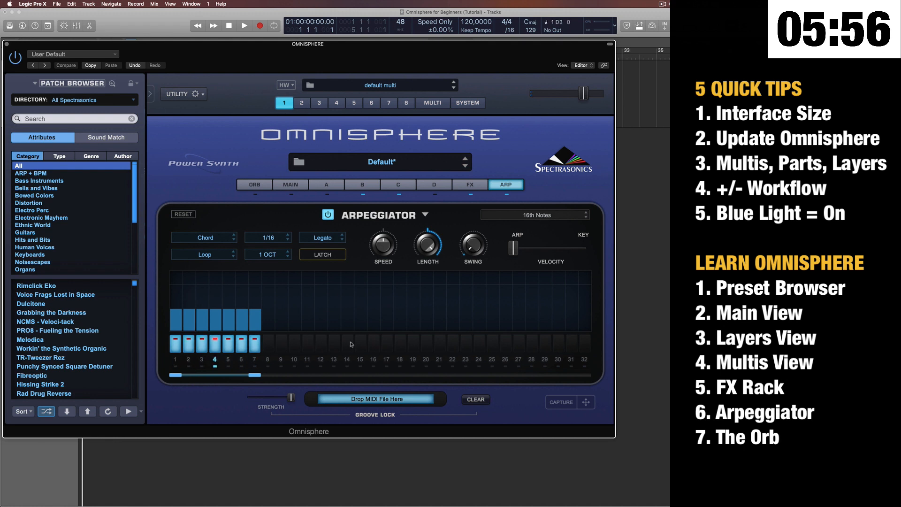
Review the arpeggiator's preset saving options and switch the arpeggiator off.
{"action": "left_click", "coordinate": [549, 214]}
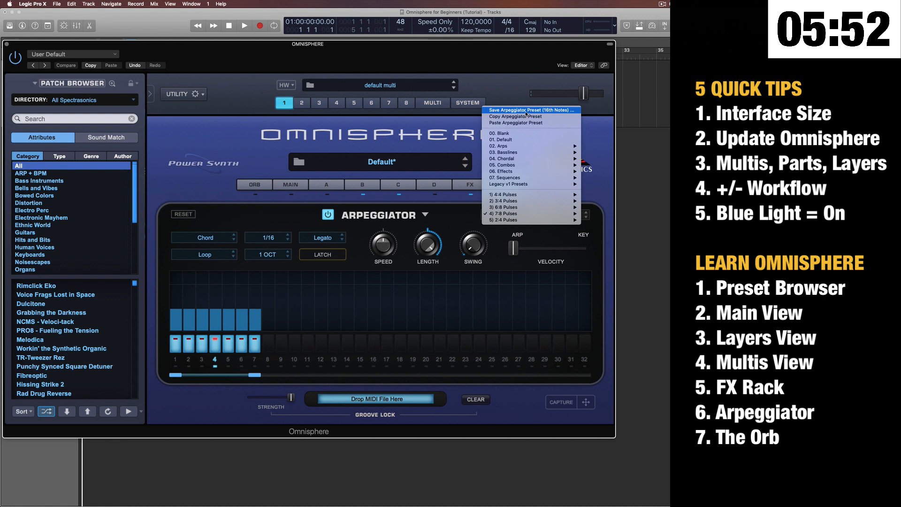
{"action": "left_click", "coordinate": [457, 293]}
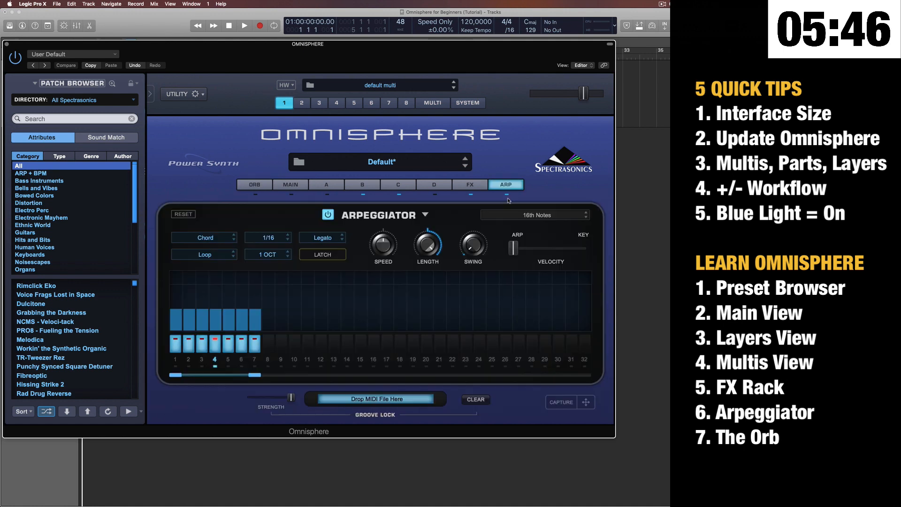
{"action": "left_click", "coordinate": [328, 214]}
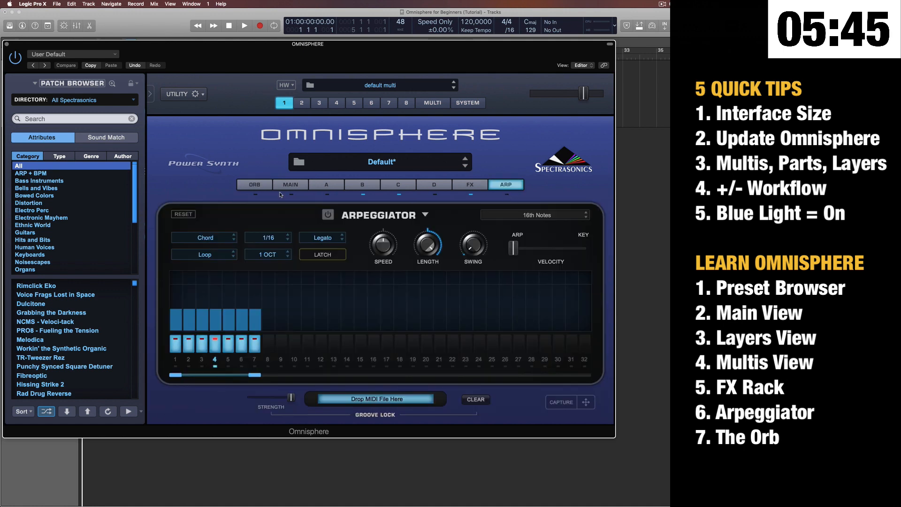
Switch on the Orb and arm its recording to capture movements of the puck around the circle.
{"action": "left_click", "coordinate": [253, 185]}
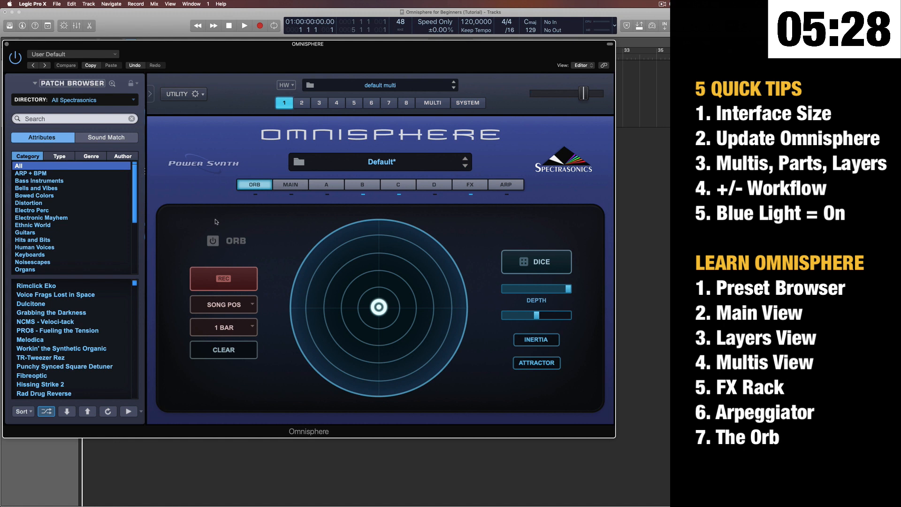
{"action": "left_click", "coordinate": [213, 241]}
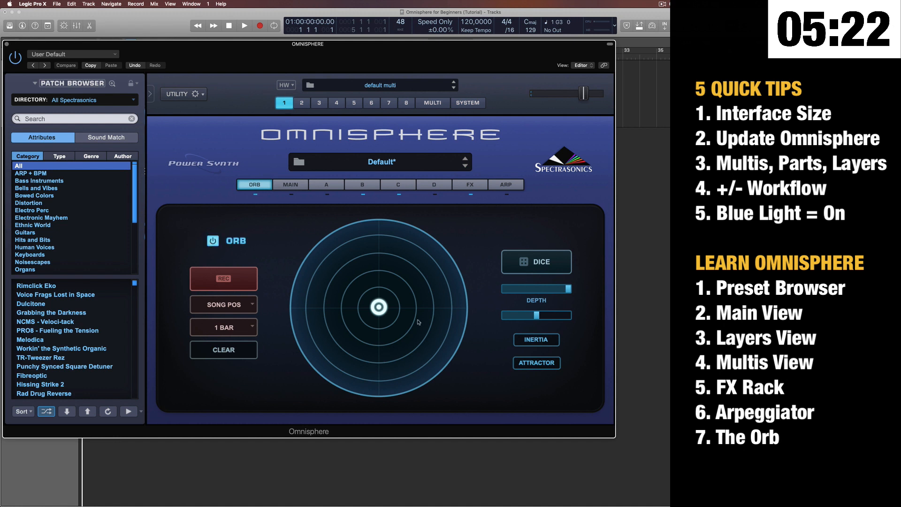
{"action": "left_click", "coordinate": [233, 278]}
{"action": "mouse_move", "coordinate": [378, 308]}
{"action": "left_mouse_down"}
{"action": "mouse_move", "coordinate": [352, 318]}
{"action": "mouse_move", "coordinate": [421, 289]}
{"action": "mouse_move", "coordinate": [345, 314]}
{"action": "mouse_move", "coordinate": [397, 331]}
{"action": "left_mouse_up"}
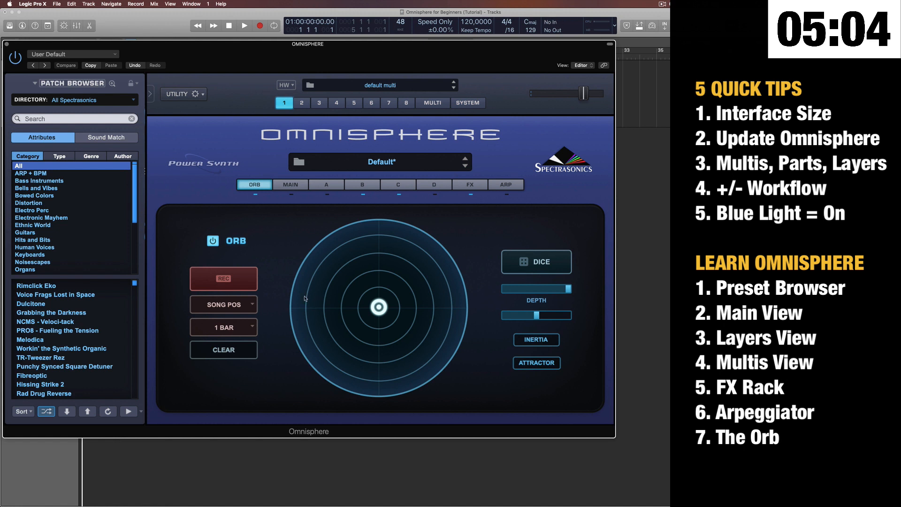
{"action": "left_click", "coordinate": [247, 279]}
{"action": "mouse_move", "coordinate": [352, 302]}
{"action": "left_mouse_down"}
{"action": "mouse_move", "coordinate": [413, 313]}
{"action": "mouse_move", "coordinate": [362, 320]}
{"action": "mouse_move", "coordinate": [386, 304]}
{"action": "mouse_move", "coordinate": [352, 315]}
{"action": "left_mouse_up"}
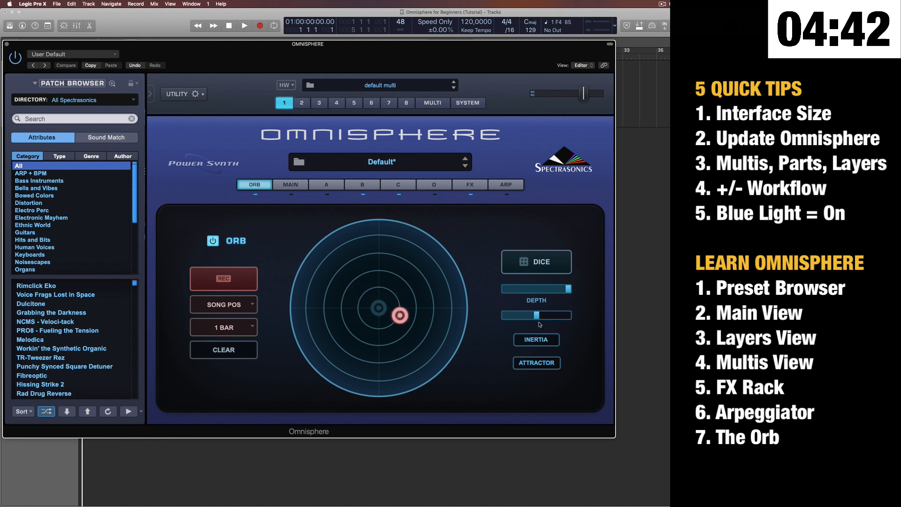
Set the Orb's inertia amount and its depth to maximum.
{"action": "left_click_drag", "start_coordinate": [537, 315], "coordinate": [570, 315]}
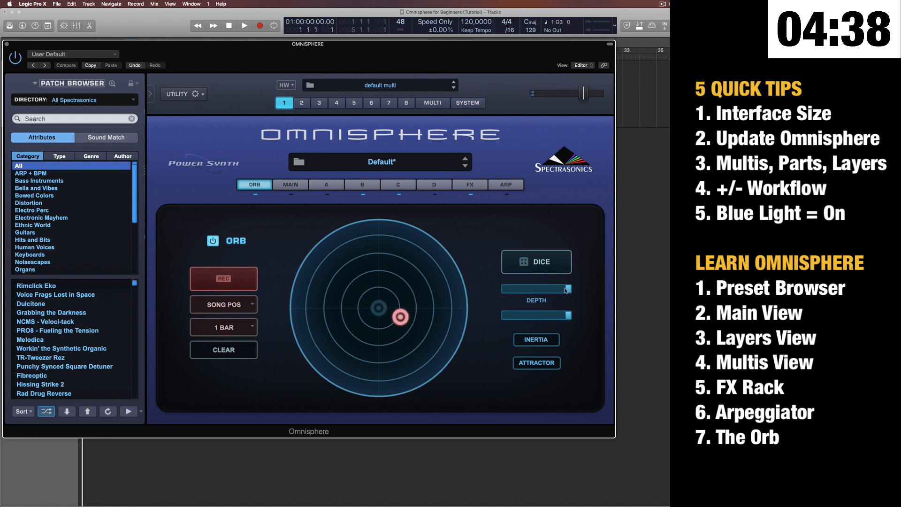
{"action": "mouse_move", "coordinate": [565, 289]}
{"action": "left_mouse_down"}
{"action": "mouse_move", "coordinate": [516, 294]}
{"action": "mouse_move", "coordinate": [570, 289]}
{"action": "left_mouse_up"}
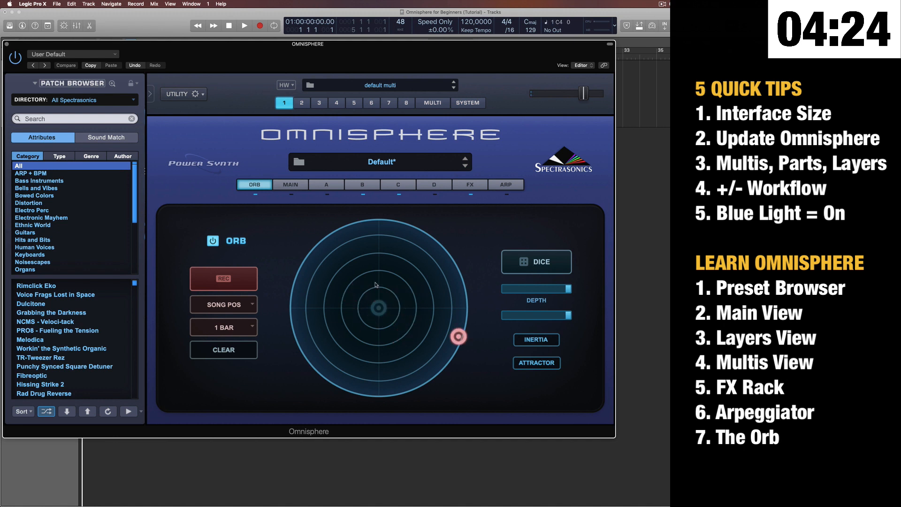
Set the first modulation source in layer A's zoomed mod matrix to Orb.
{"action": "left_click", "coordinate": [314, 185]}
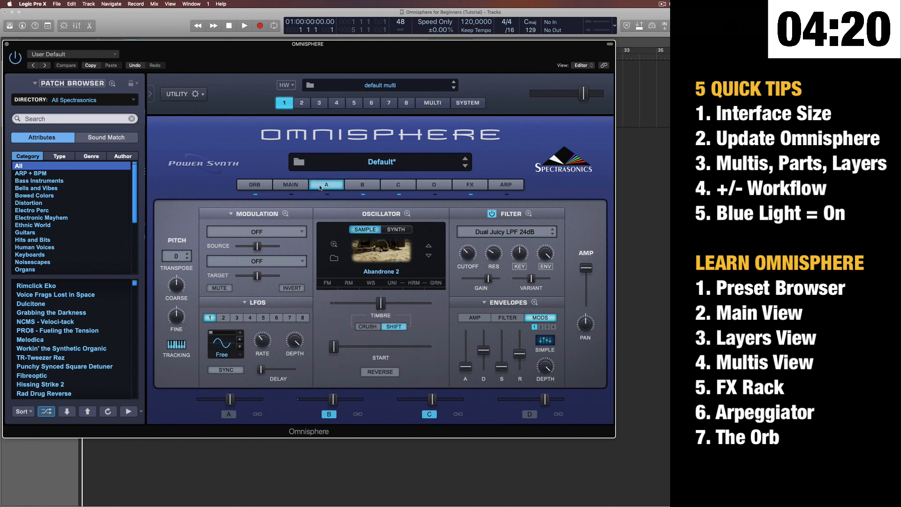
{"action": "left_click", "coordinate": [284, 215]}
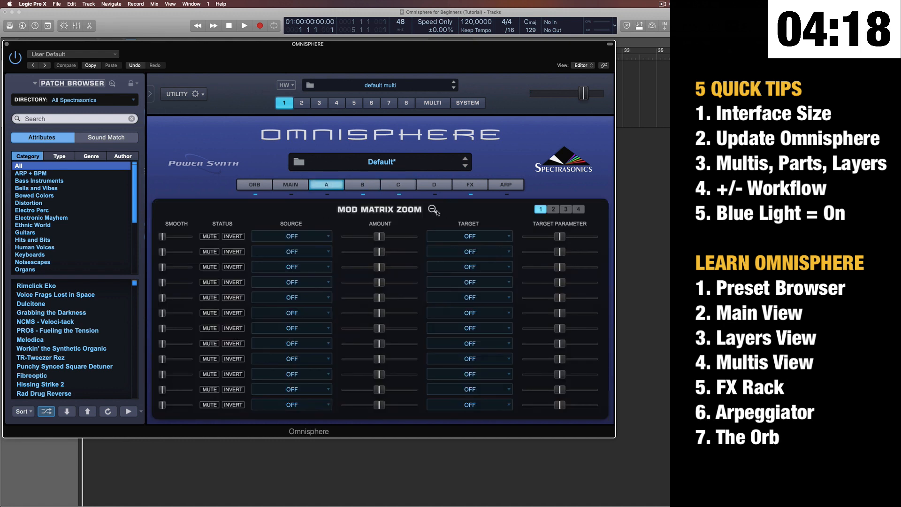
{"action": "left_click", "coordinate": [433, 210]}
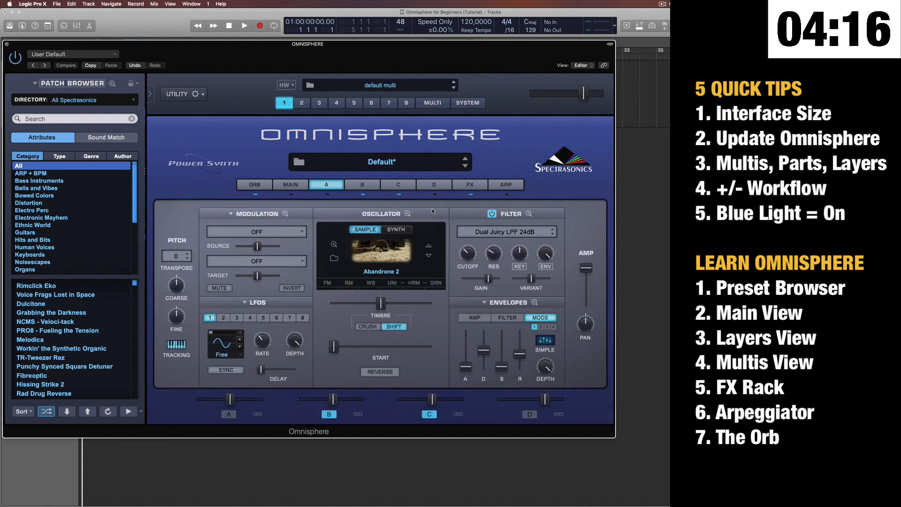
{"action": "left_click", "coordinate": [285, 214]}
{"action": "left_click", "coordinate": [291, 236]}
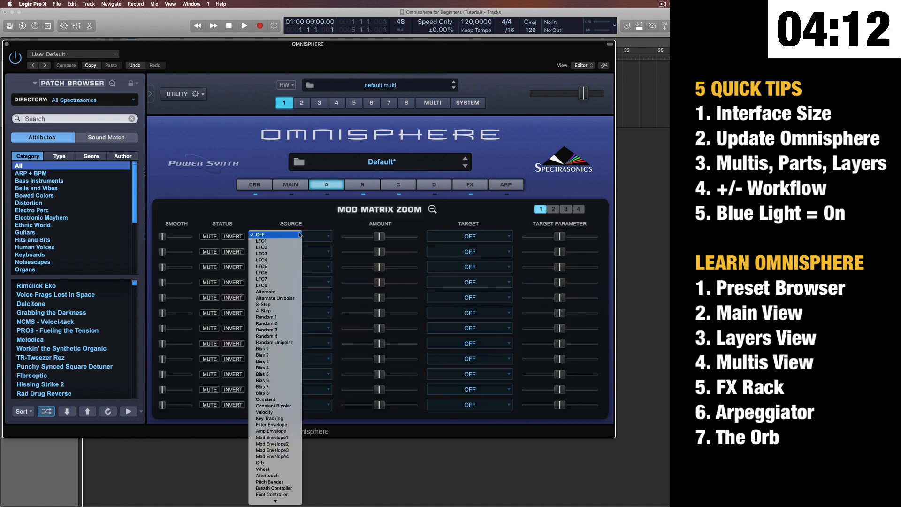
{"action": "scroll", "coordinate": [276, 370], "scroll_direction": "down", "scroll_amount": 3}
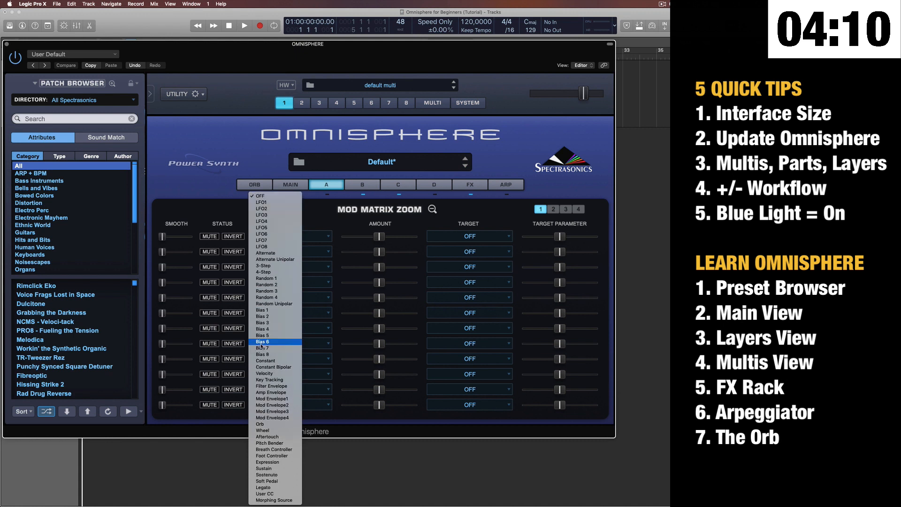
{"action": "left_click", "coordinate": [275, 422]}
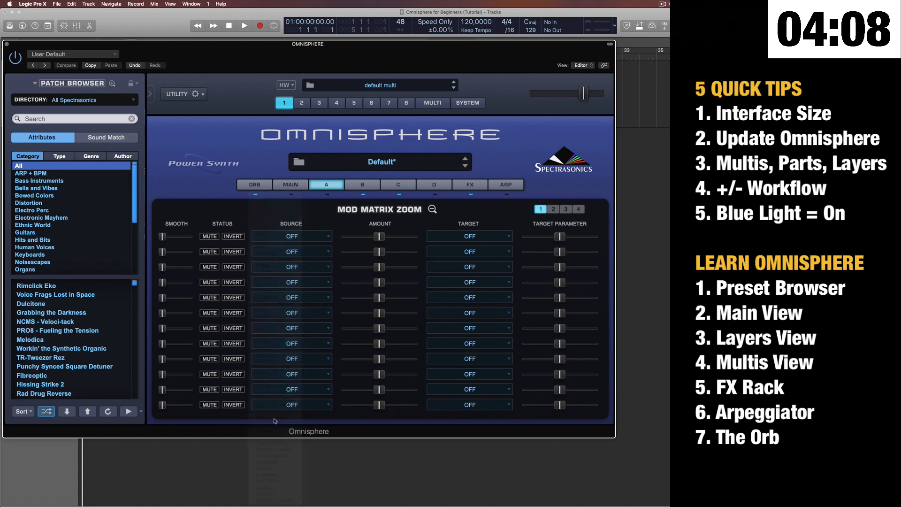
Set the oscillator's Pitch Fine as the target of layer A's Orb modulation.
{"action": "left_click", "coordinate": [473, 237]}
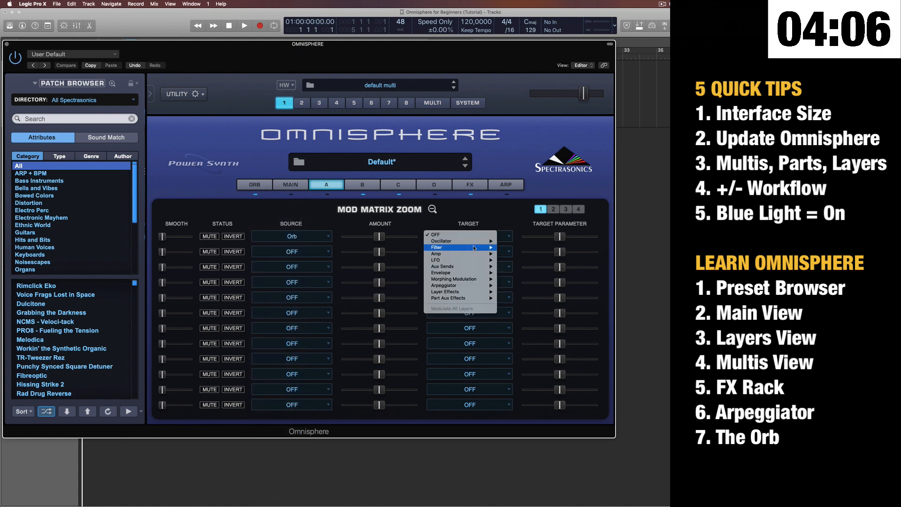
{"action": "mouse_move", "coordinate": [473, 246]}
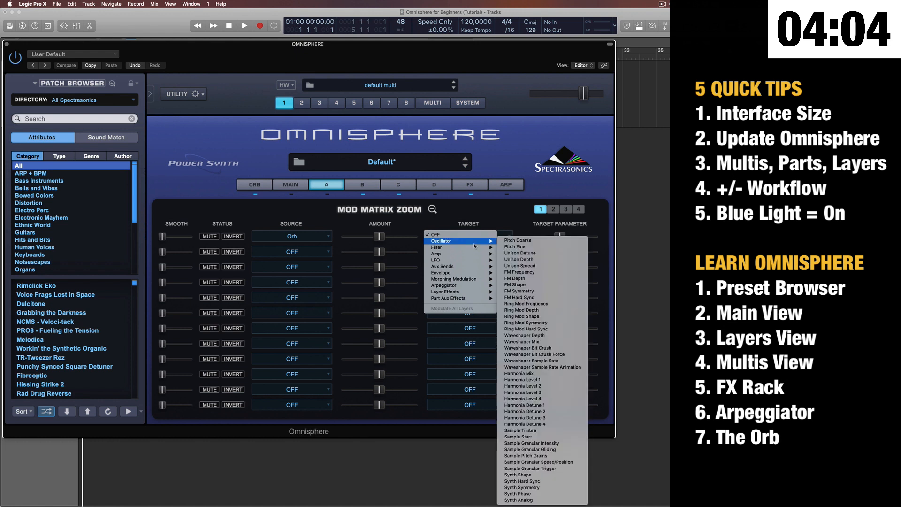
{"action": "left_click", "coordinate": [518, 247]}
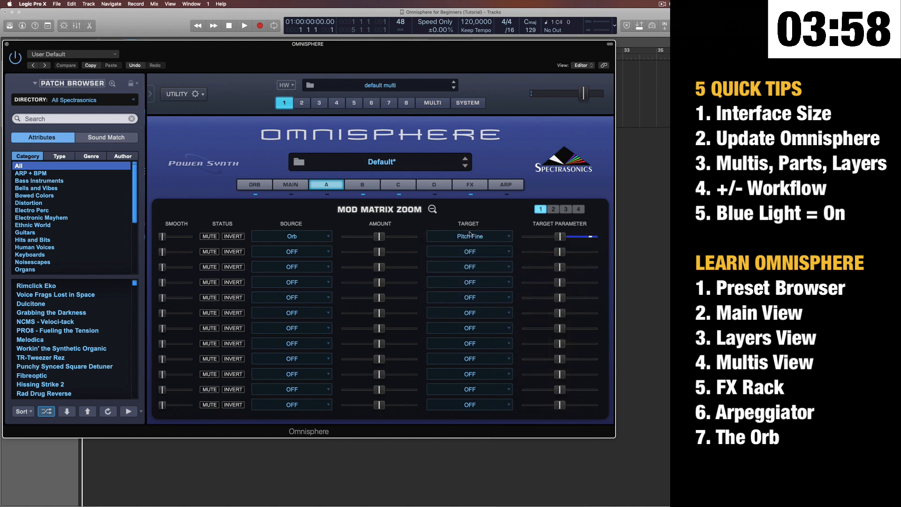
Change the Orb modulation's target to Pitch Coarse, with its amount at maximum and the target parameter slightly lowered.
{"action": "left_click", "coordinate": [482, 243]}
{"action": "left_click", "coordinate": [517, 235]}
{"action": "left_click_drag", "start_coordinate": [560, 236], "coordinate": [547, 236]}
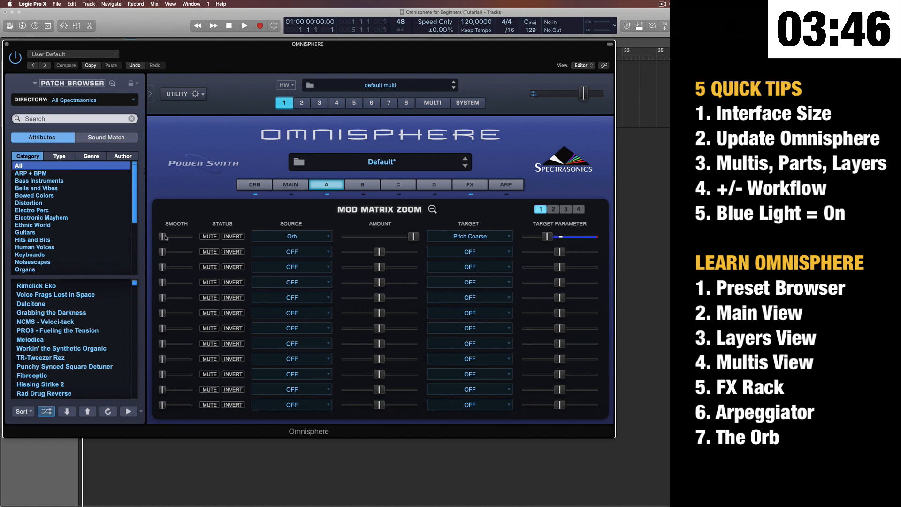
Briefly mute and unmute layer A's Orb modulation and bring its target parameter back to centre.
{"action": "left_click", "coordinate": [210, 236]}
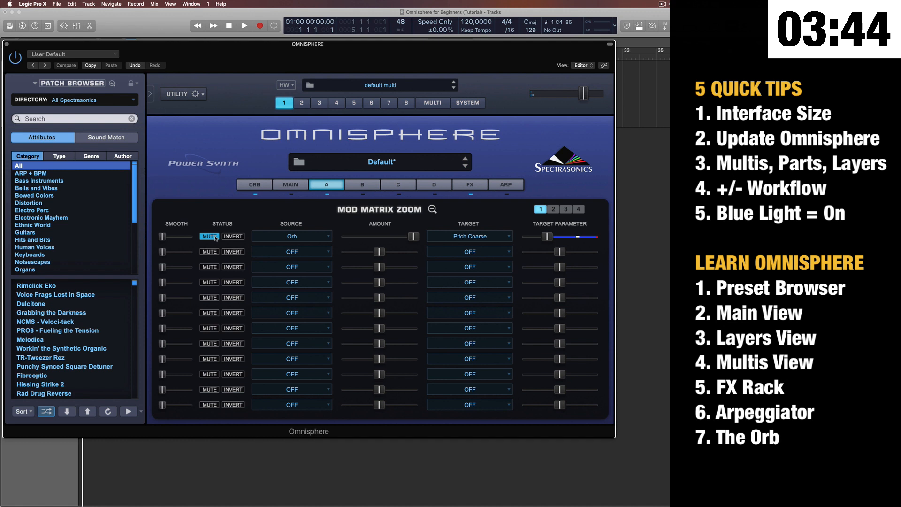
{"action": "left_click", "coordinate": [209, 237]}
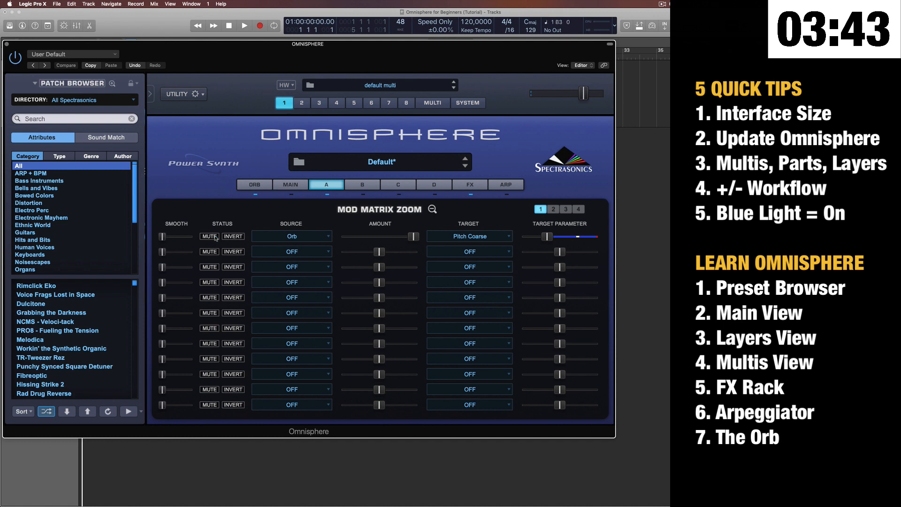
{"action": "left_click", "coordinate": [542, 237], "text": "super"}
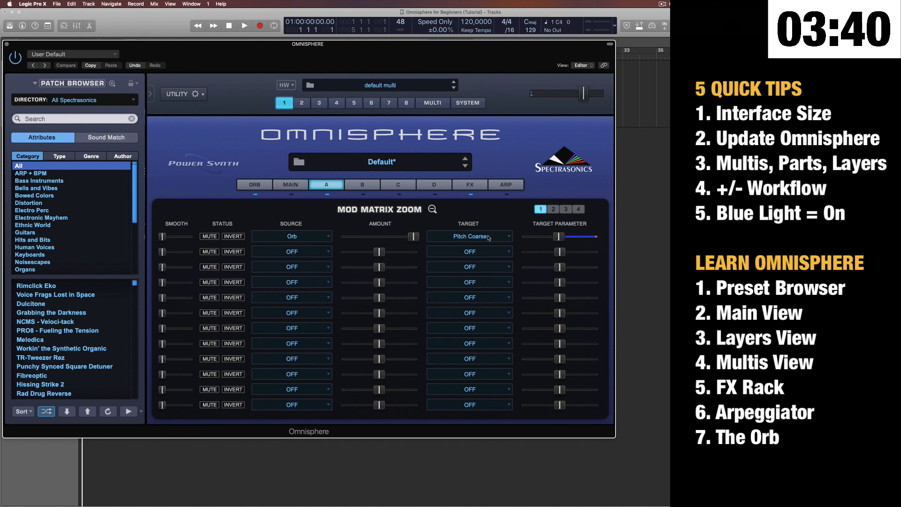
Compare the Orb page with layer A's mod matrix sources, keeping Orb as the first source.
{"action": "left_click", "coordinate": [289, 187]}
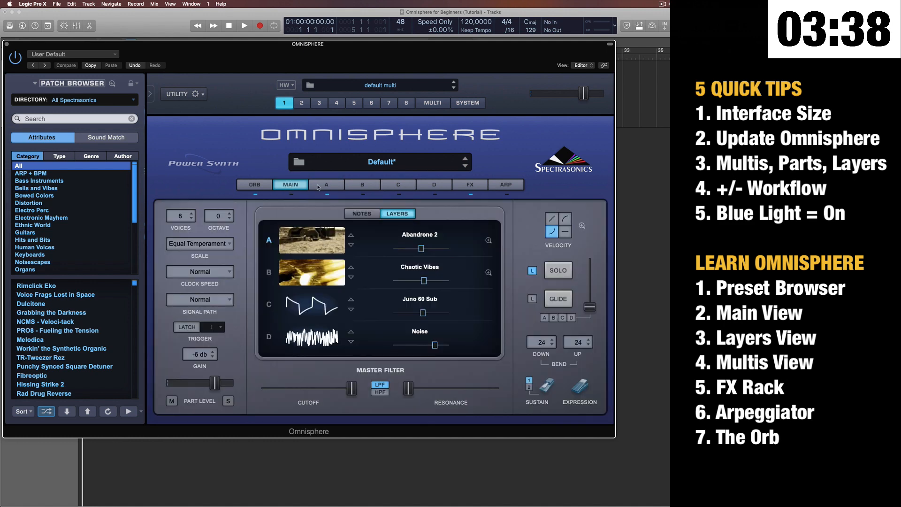
{"action": "left_click", "coordinate": [257, 187]}
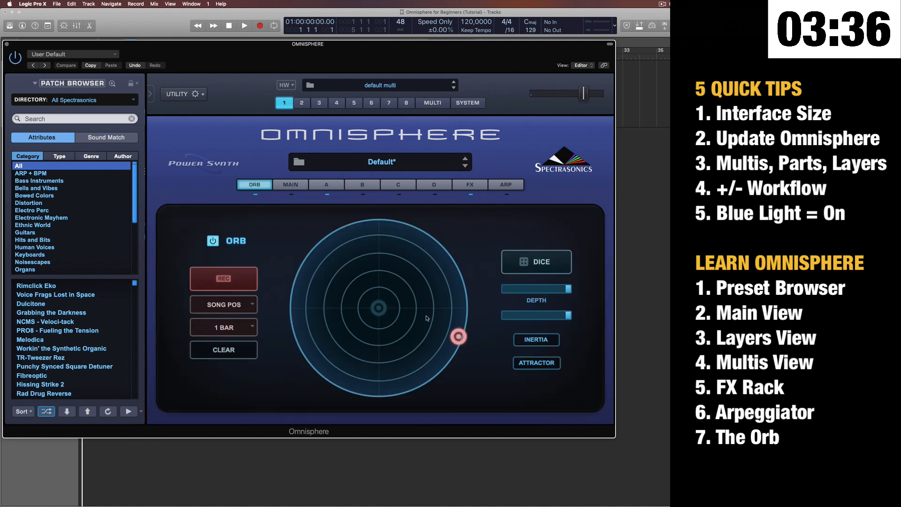
{"action": "left_click", "coordinate": [334, 186]}
{"action": "left_click", "coordinate": [292, 236]}
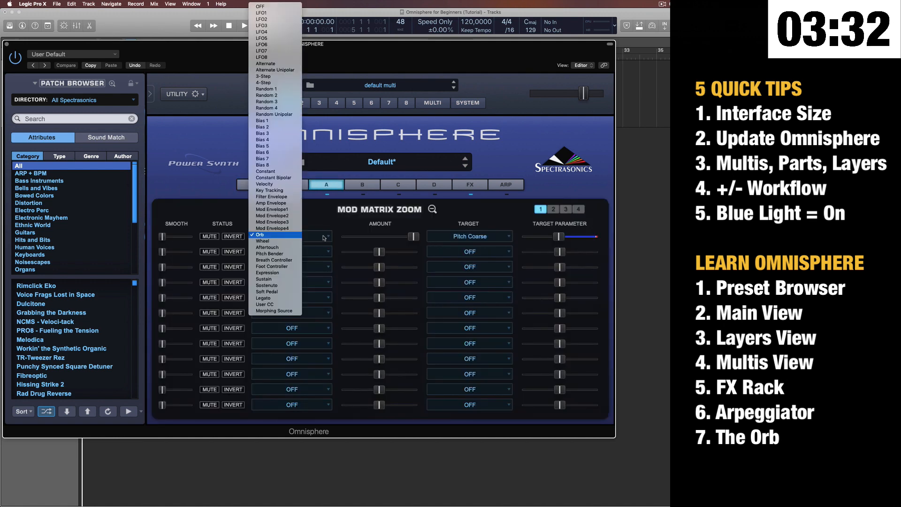
{"action": "left_click", "coordinate": [272, 235]}
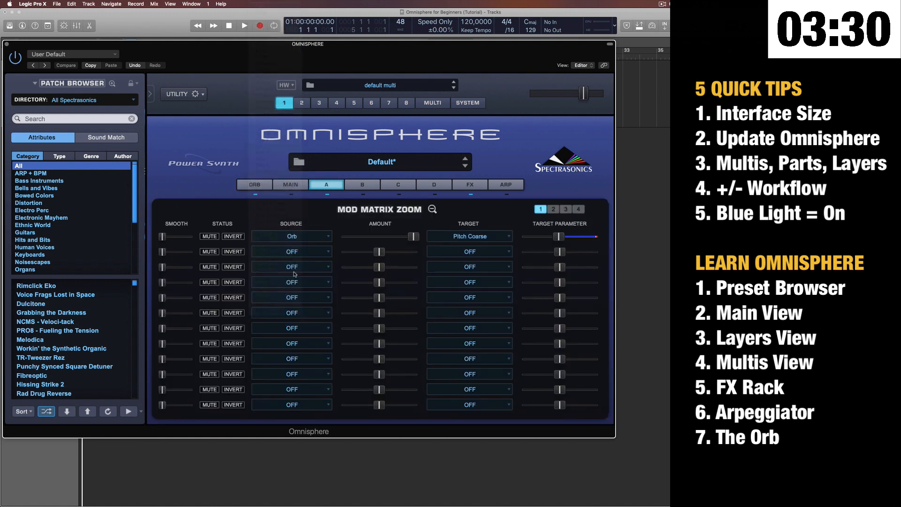
Return to the Orb page and randomize its modulation assignments with Dice.
{"action": "left_click", "coordinate": [296, 184]}
{"action": "left_click", "coordinate": [254, 184]}
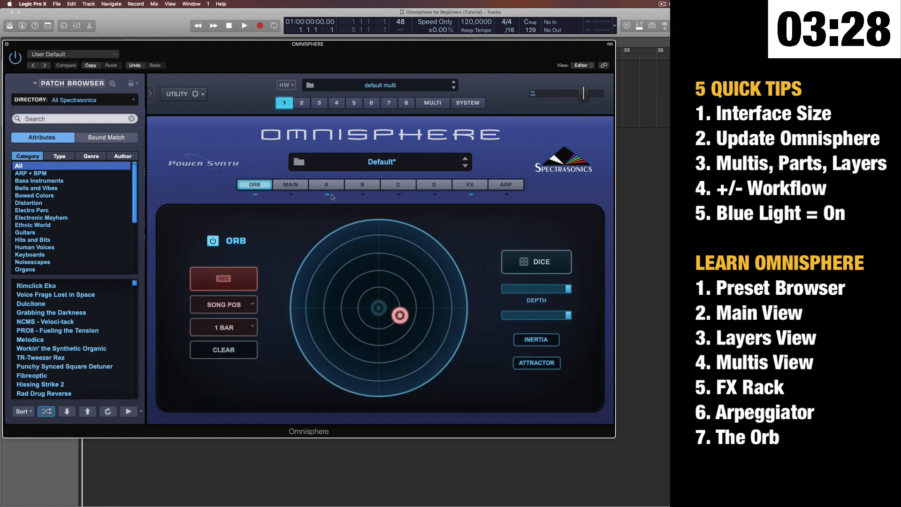
{"action": "left_click", "coordinate": [536, 263]}
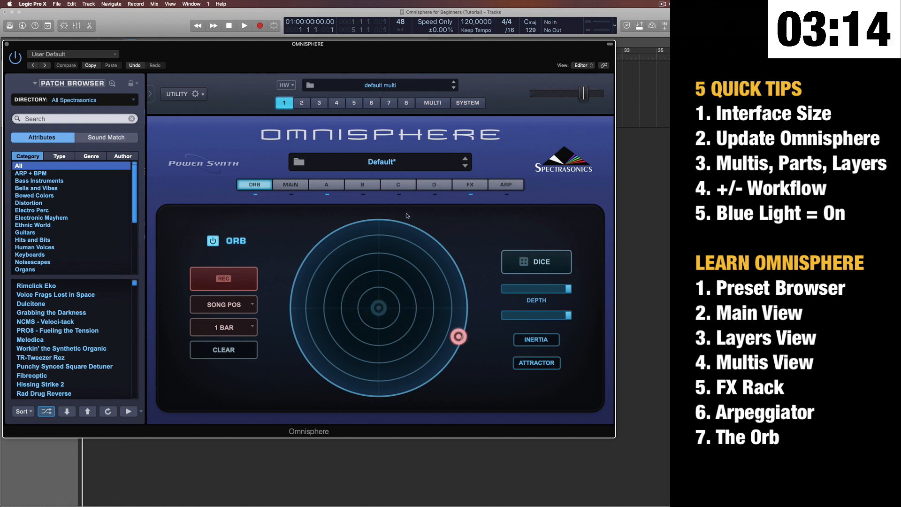
Review the patch's main view and the individual views of layers A, B, C and D.
{"action": "left_click", "coordinate": [289, 185]}
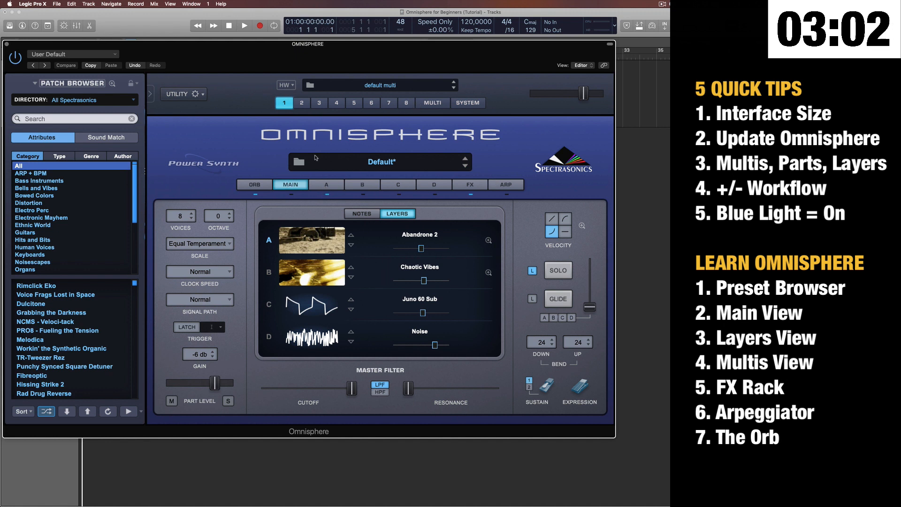
{"action": "left_click", "coordinate": [326, 185]}
{"action": "left_click", "coordinate": [362, 185]}
{"action": "left_click", "coordinate": [398, 186]}
{"action": "left_click", "coordinate": [436, 188]}
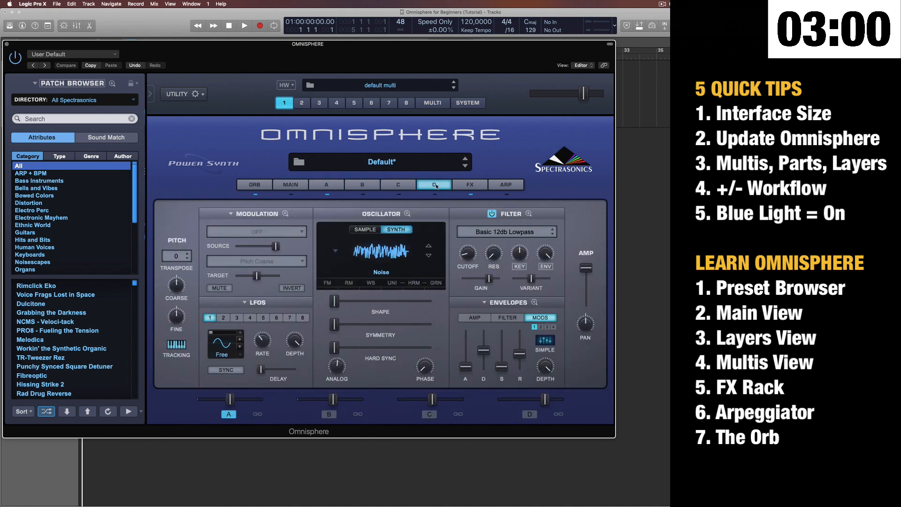
Review the multi's Mixer, Stack and FX views and return to part 1.
{"action": "left_click", "coordinate": [432, 103]}
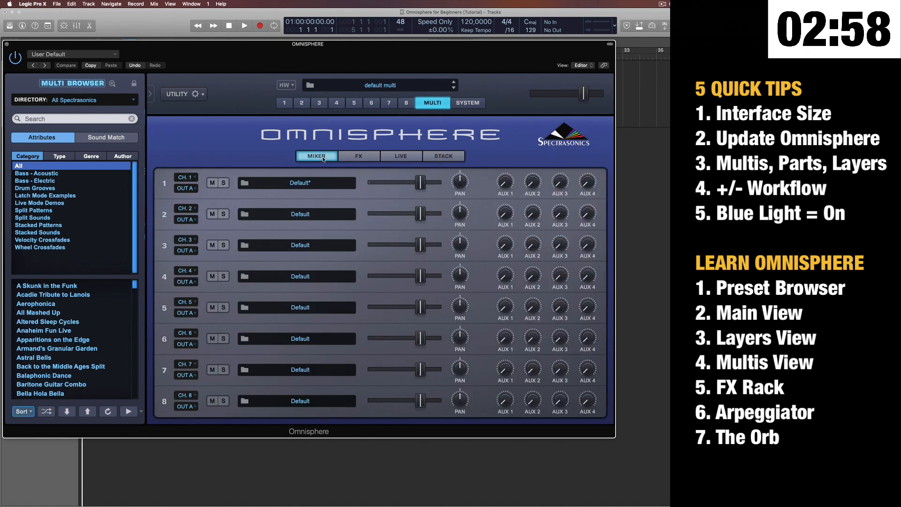
{"action": "left_click", "coordinate": [439, 159]}
{"action": "left_click", "coordinate": [358, 157]}
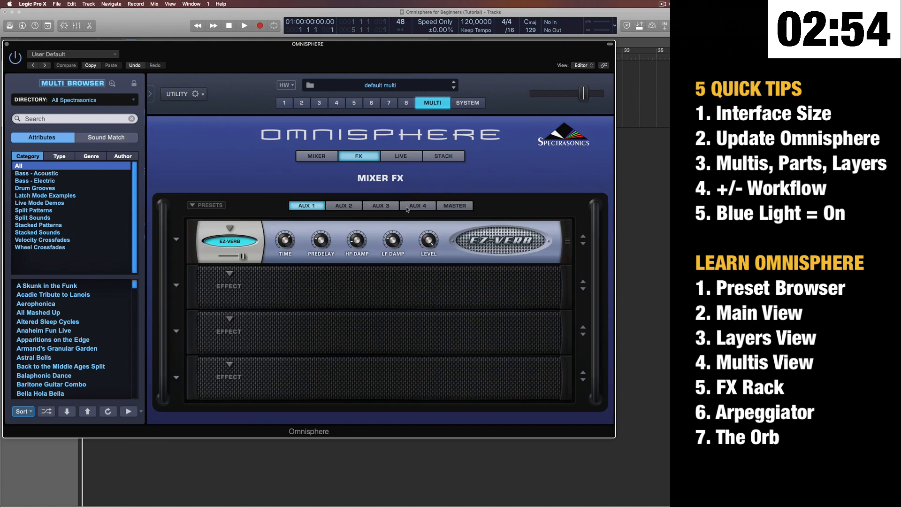
{"action": "left_click", "coordinate": [332, 156]}
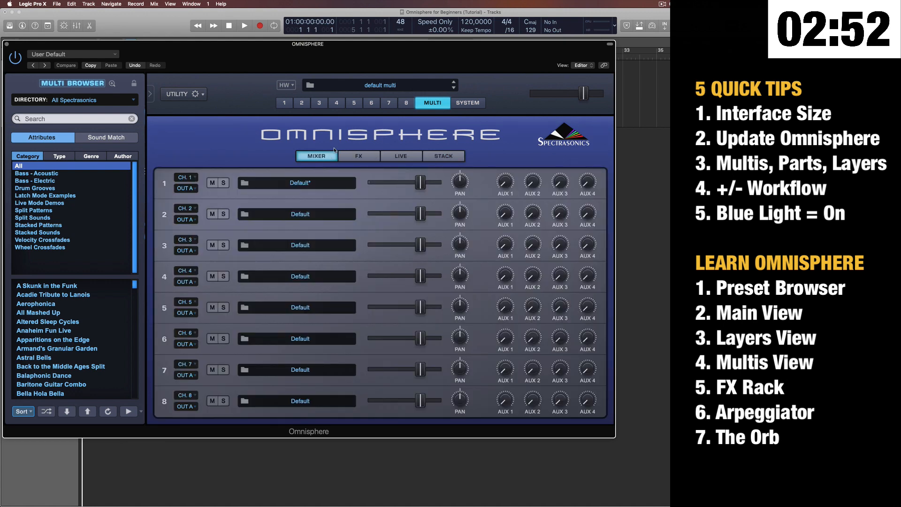
{"action": "left_click", "coordinate": [358, 155]}
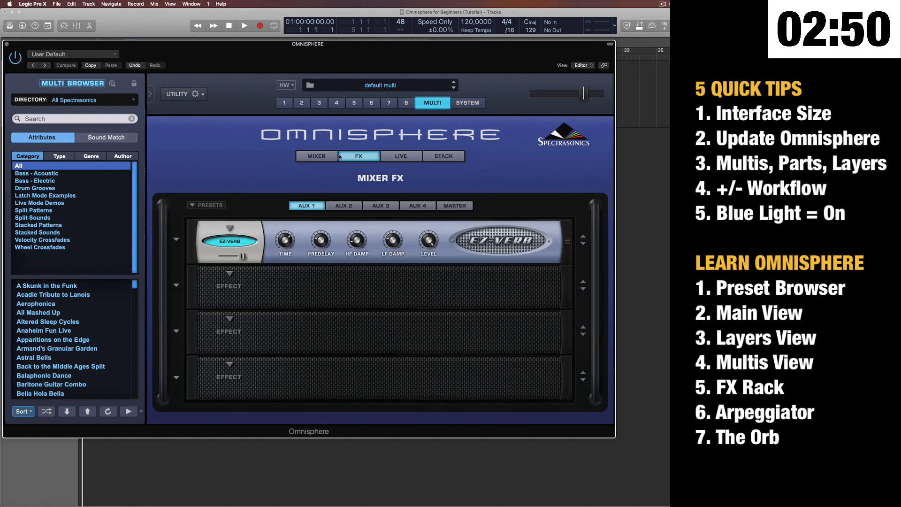
{"action": "left_click", "coordinate": [328, 155]}
{"action": "left_click", "coordinate": [285, 103]}
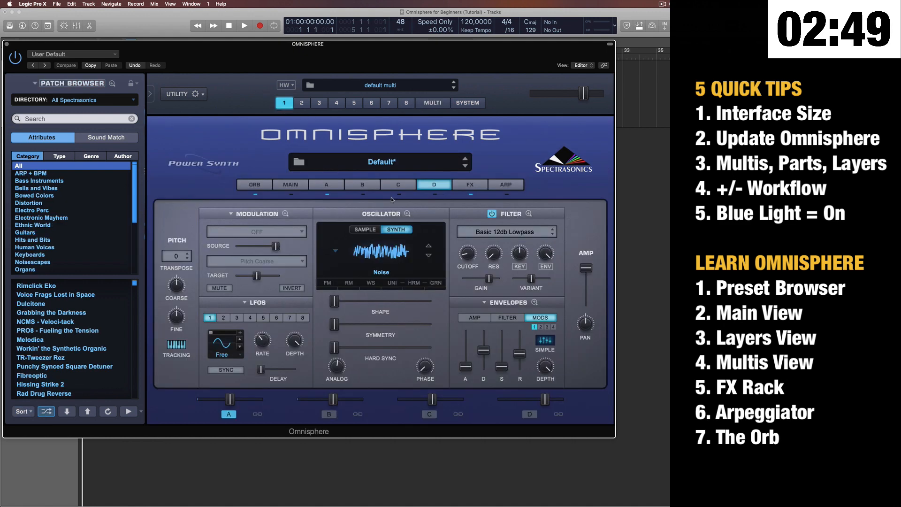
Review part 1's effects racks, comparing the layer A, Common and Aux racks.
{"action": "left_click", "coordinate": [461, 185]}
{"action": "left_click", "coordinate": [334, 214]}
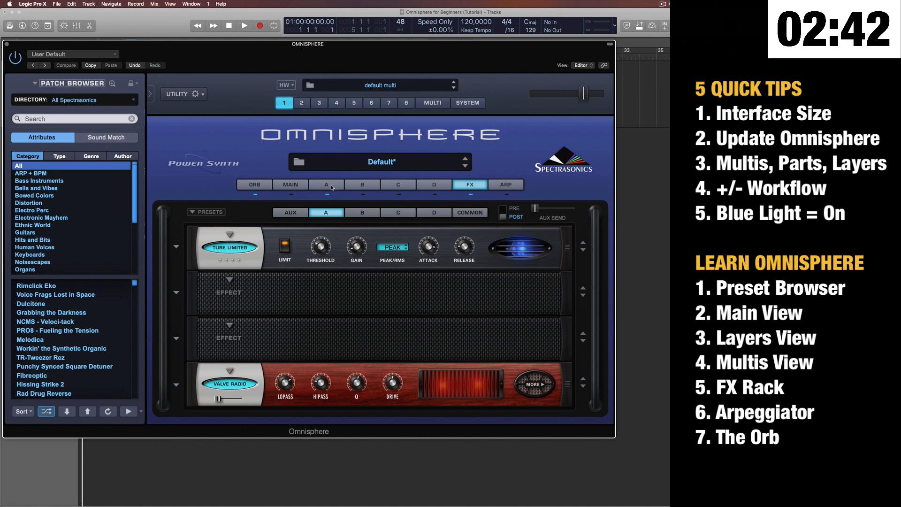
{"action": "left_click", "coordinate": [470, 212]}
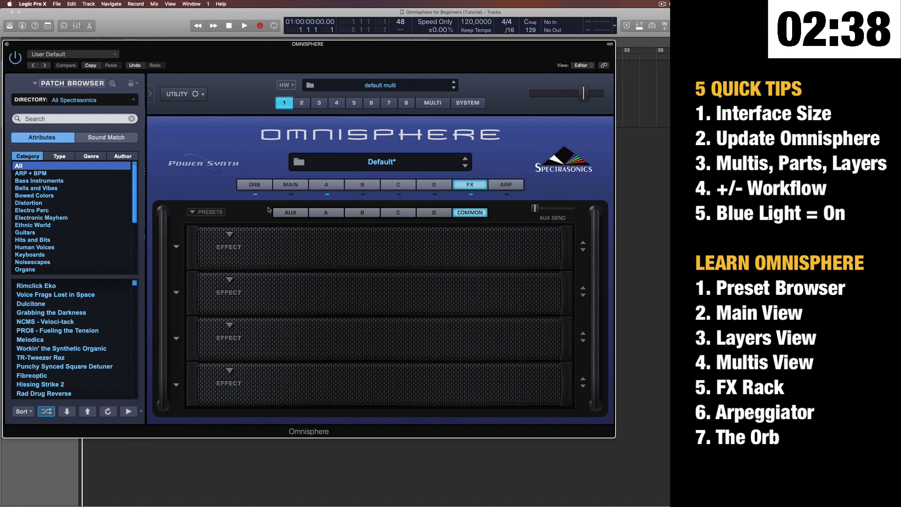
{"action": "left_click", "coordinate": [288, 212]}
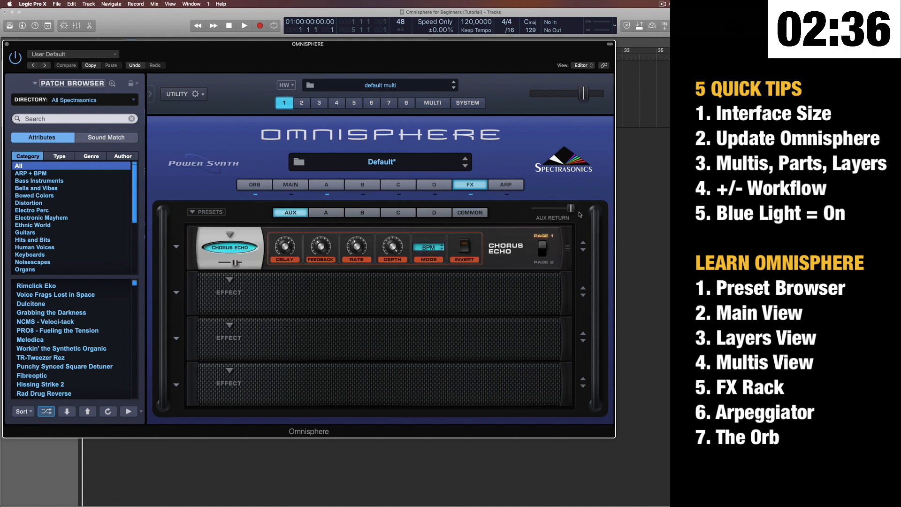
{"action": "left_click", "coordinate": [331, 186]}
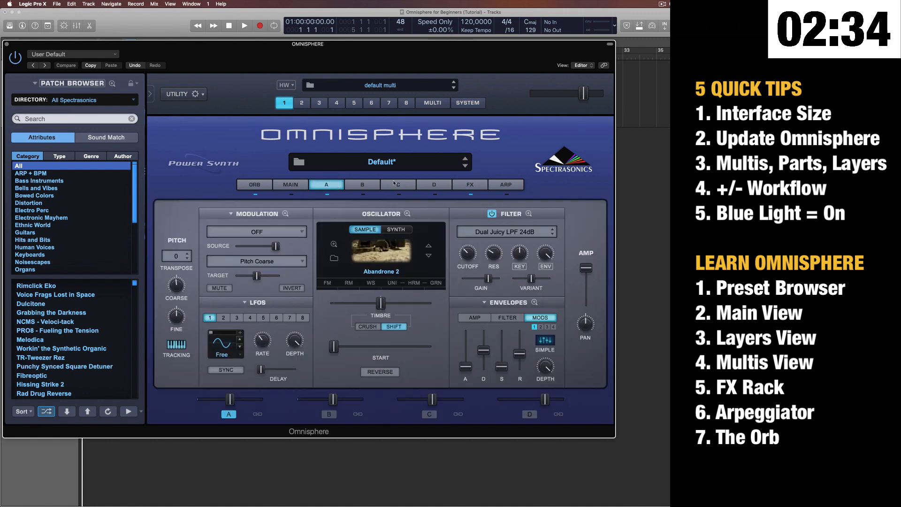
{"action": "left_click", "coordinate": [470, 184]}
{"action": "left_click", "coordinate": [330, 213]}
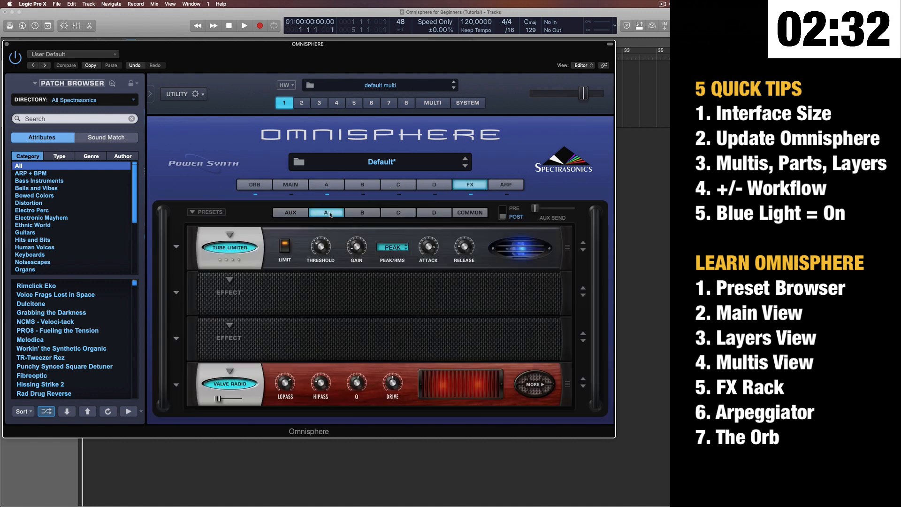
{"action": "left_click", "coordinate": [293, 214]}
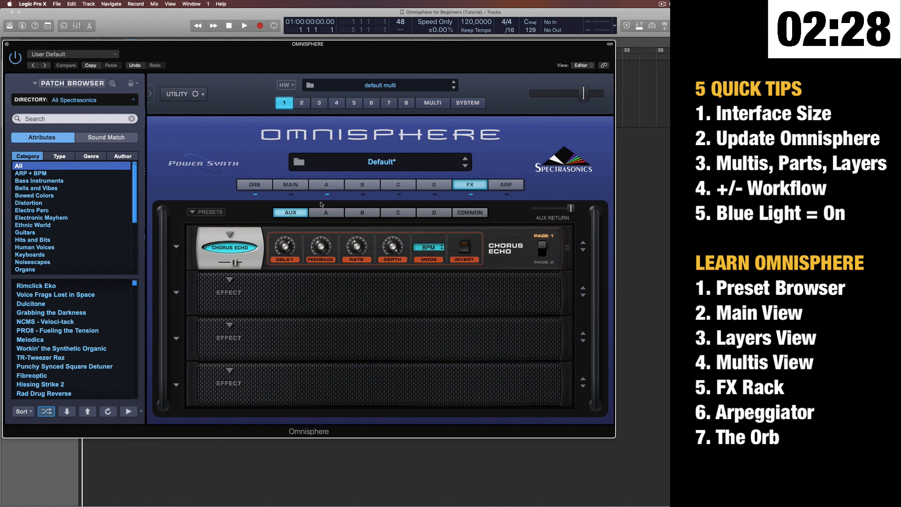
Try shortening the arpeggiator's note length to 0.635 and view its pattern mode choices.
{"action": "left_click", "coordinate": [504, 184]}
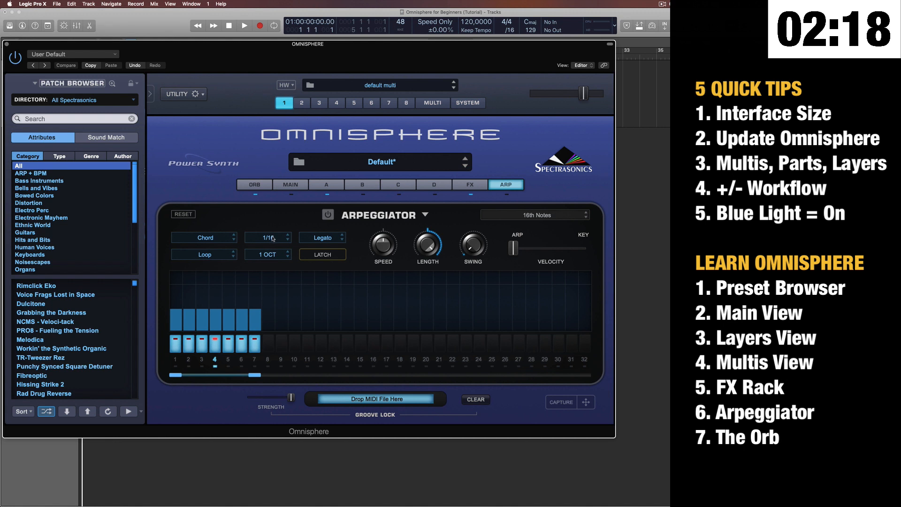
{"action": "left_click_drag", "start_coordinate": [428, 249], "coordinate": [423, 277]}
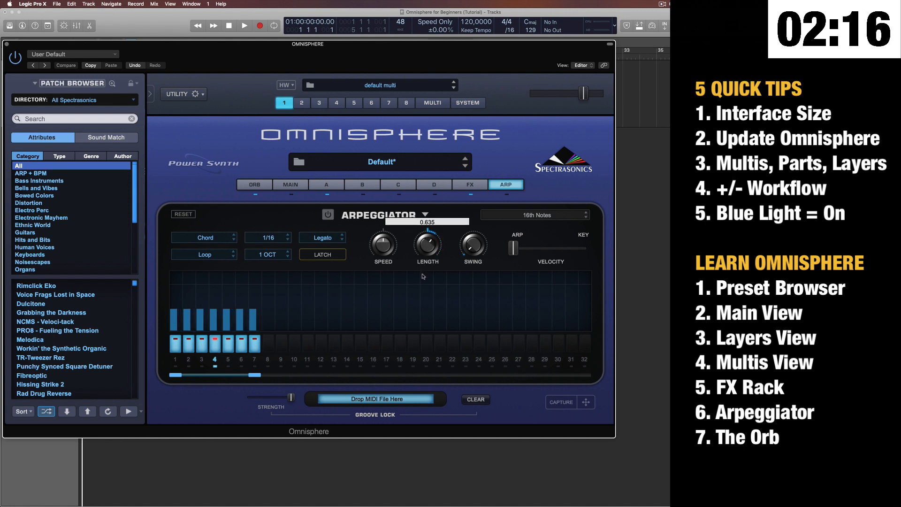
{"action": "left_click", "coordinate": [224, 239]}
{"action": "key", "text": "Escape"}
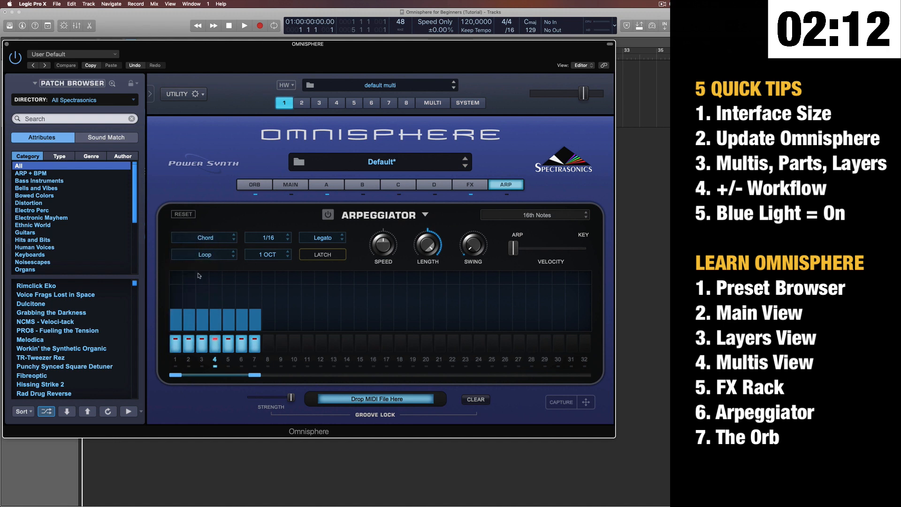
Examine the modifier options for the arpeggiator's first step, including Slide and Chords, and reopen the Orb page.
{"action": "left_click", "coordinate": [179, 280]}
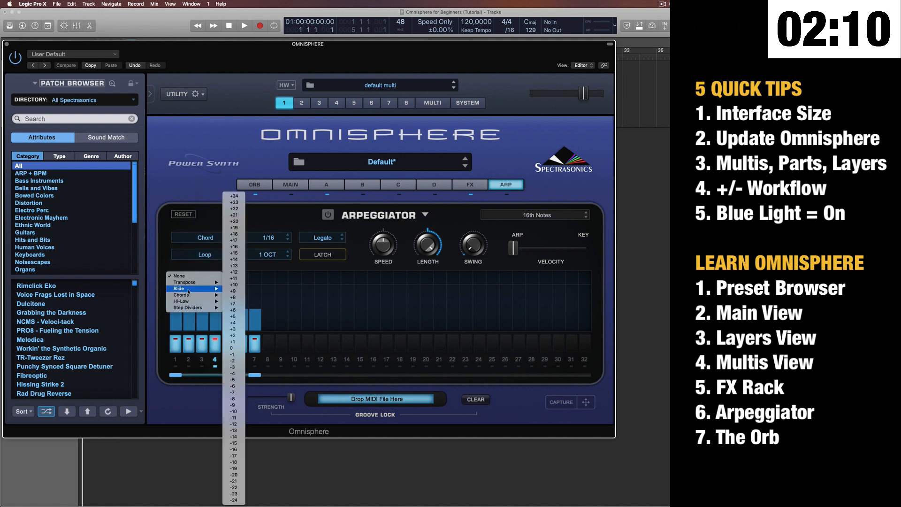
{"action": "mouse_move", "coordinate": [205, 295]}
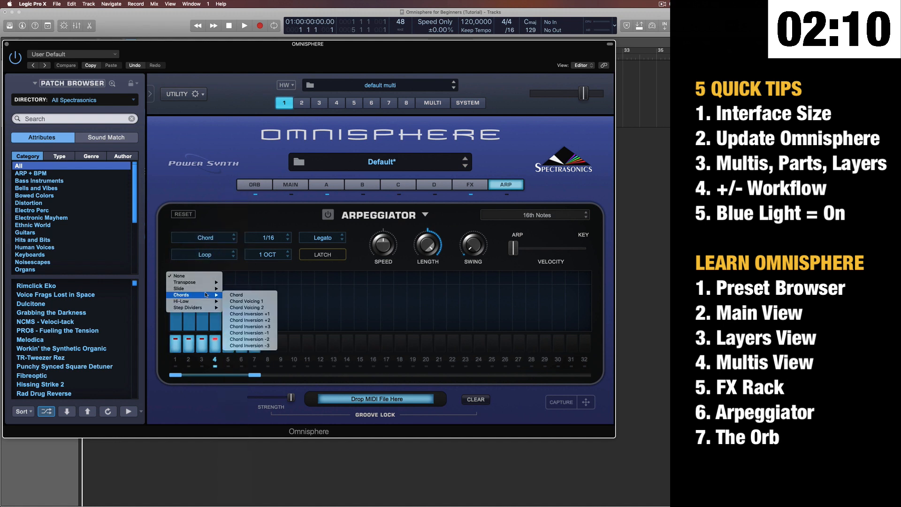
{"action": "left_click", "coordinate": [251, 271]}
{"action": "left_click", "coordinate": [256, 185]}
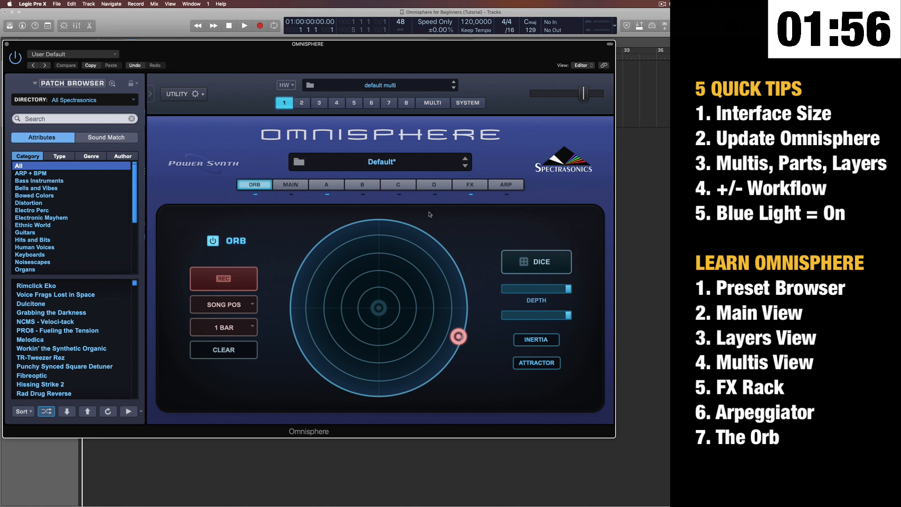
View layer A of part 1 and browse through parts 2, 5 and 4 of the multi.
{"action": "left_click", "coordinate": [326, 184]}
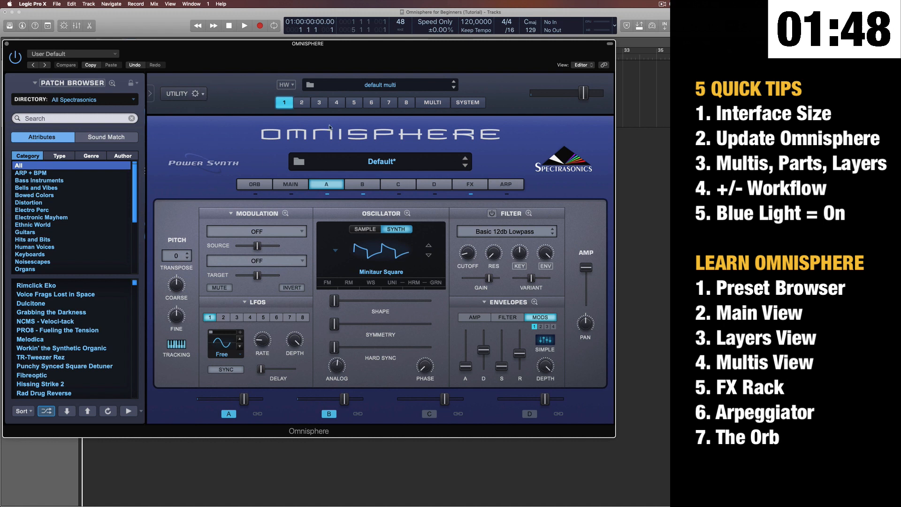
{"action": "left_click", "coordinate": [305, 104]}
{"action": "left_click", "coordinate": [348, 101]}
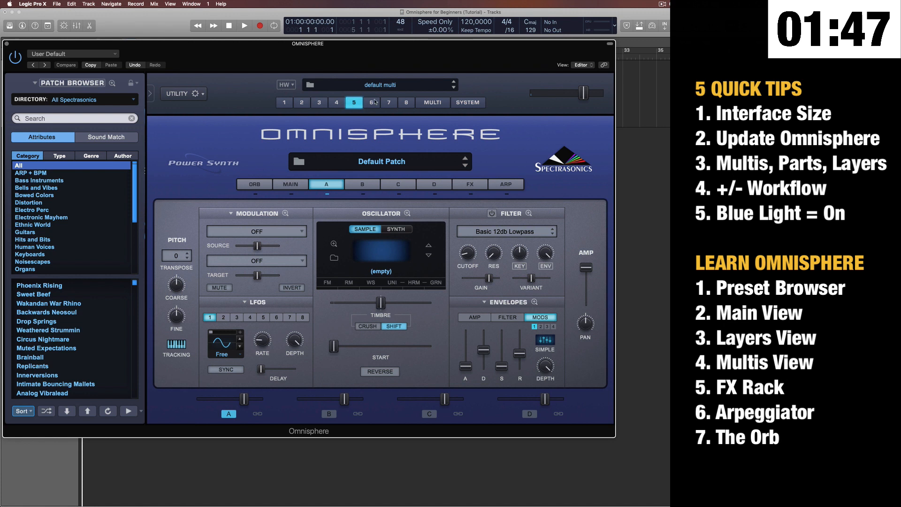
{"action": "left_click", "coordinate": [336, 102]}
{"action": "left_click", "coordinate": [305, 104]}
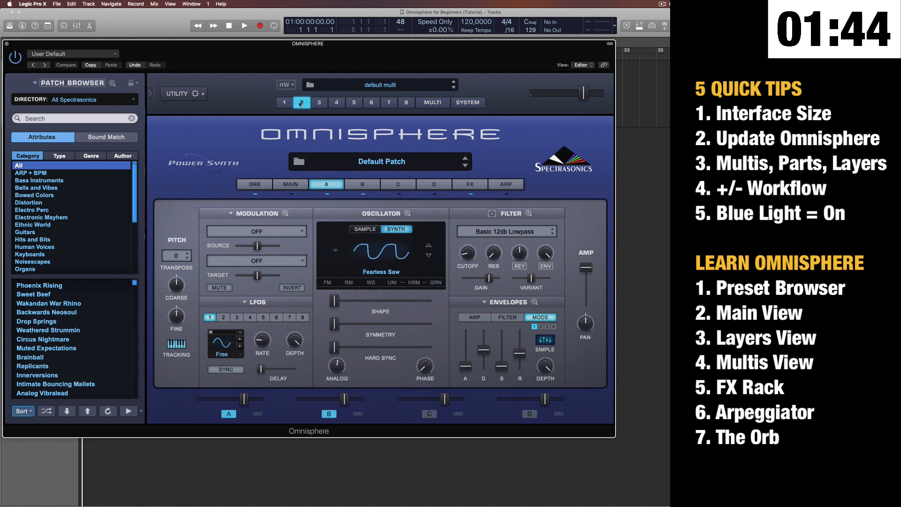
Return to part 1 and review the utility options for saving the multi and the patch.
{"action": "left_click", "coordinate": [276, 103]}
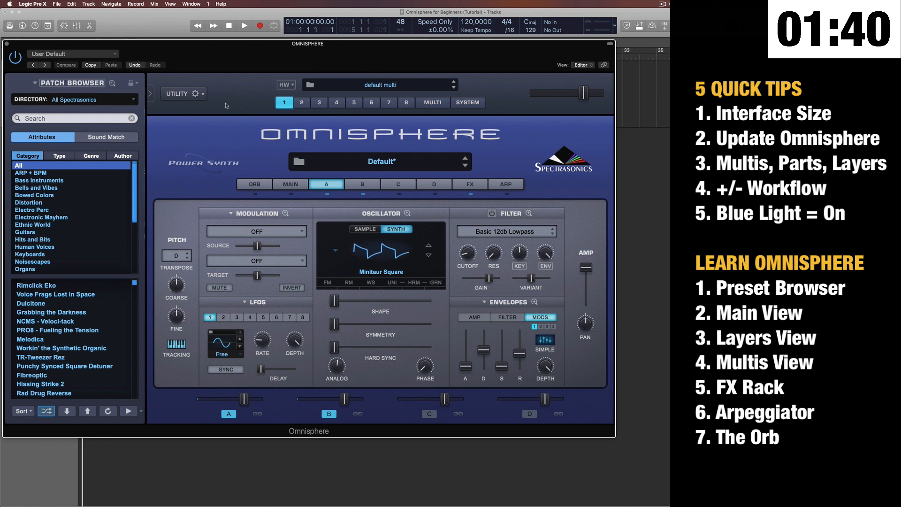
{"action": "left_click", "coordinate": [195, 93]}
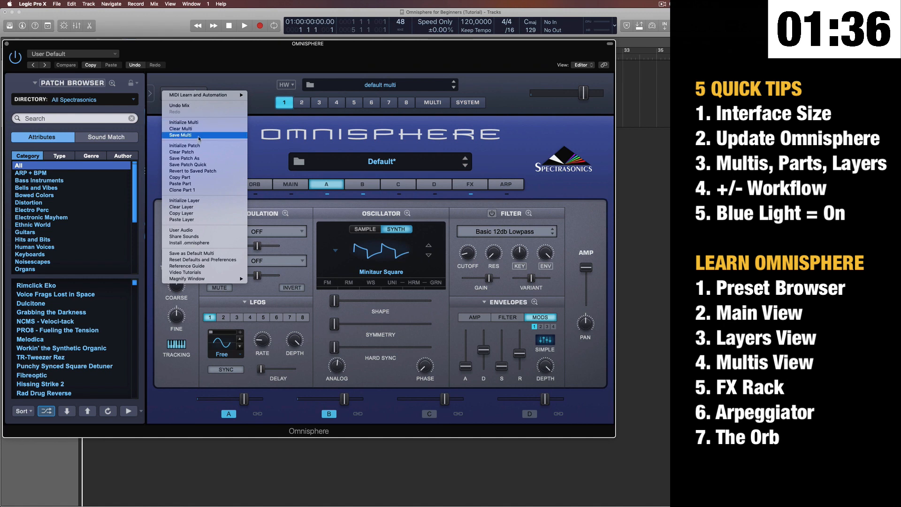
{"action": "left_click", "coordinate": [347, 147]}
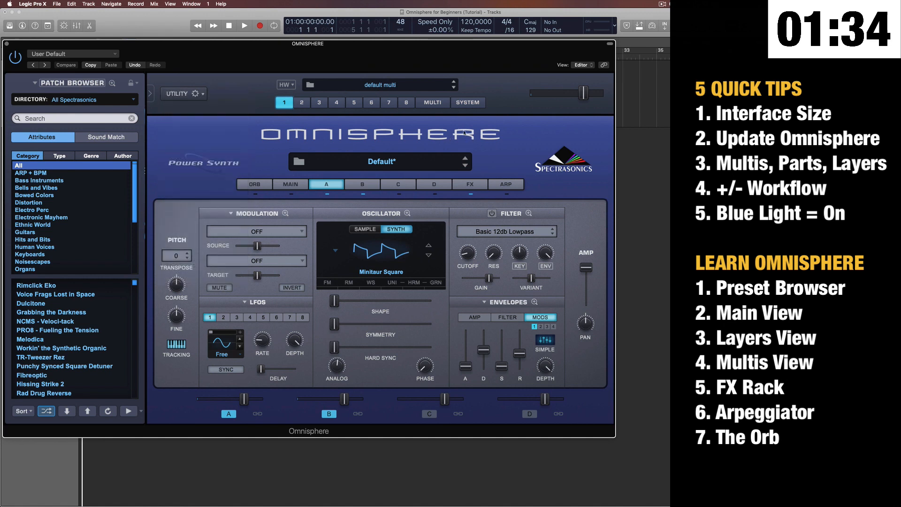
View parts 2 through 8 of the multi one after another.
{"action": "left_click", "coordinate": [302, 102]}
{"action": "left_click", "coordinate": [319, 102]}
{"action": "left_click", "coordinate": [337, 102]}
{"action": "left_click", "coordinate": [354, 103]}
{"action": "left_click", "coordinate": [371, 102]}
{"action": "left_click", "coordinate": [389, 102]}
{"action": "left_click", "coordinate": [406, 102]}
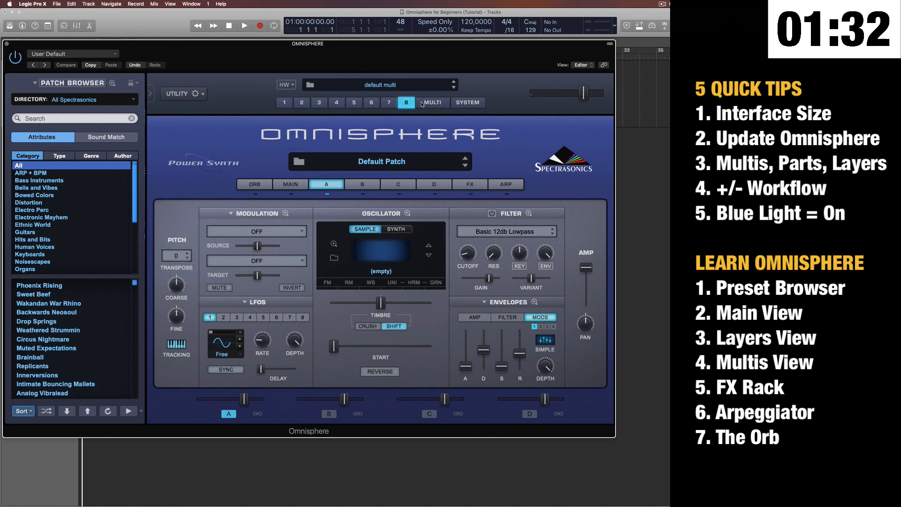
Return to part 1 and initialize its patch.
{"action": "left_click", "coordinate": [285, 103]}
{"action": "left_click", "coordinate": [186, 95]}
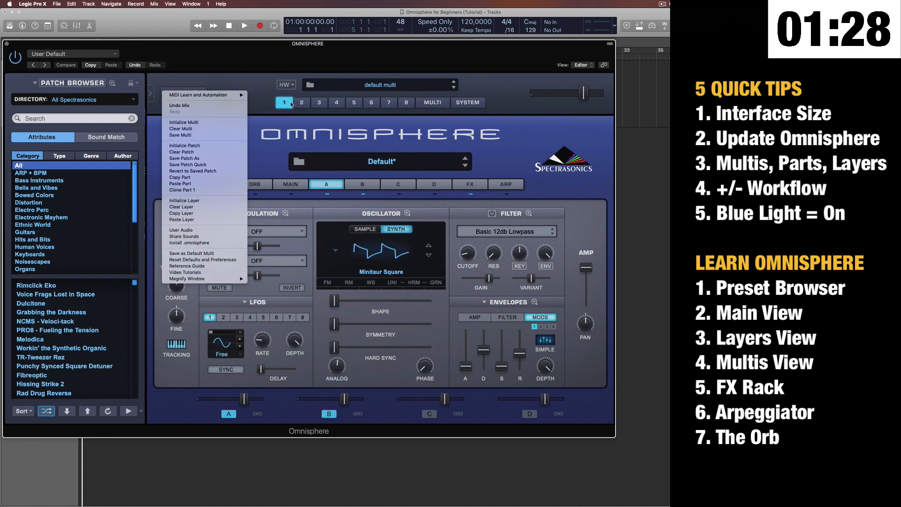
{"action": "left_click", "coordinate": [185, 145]}
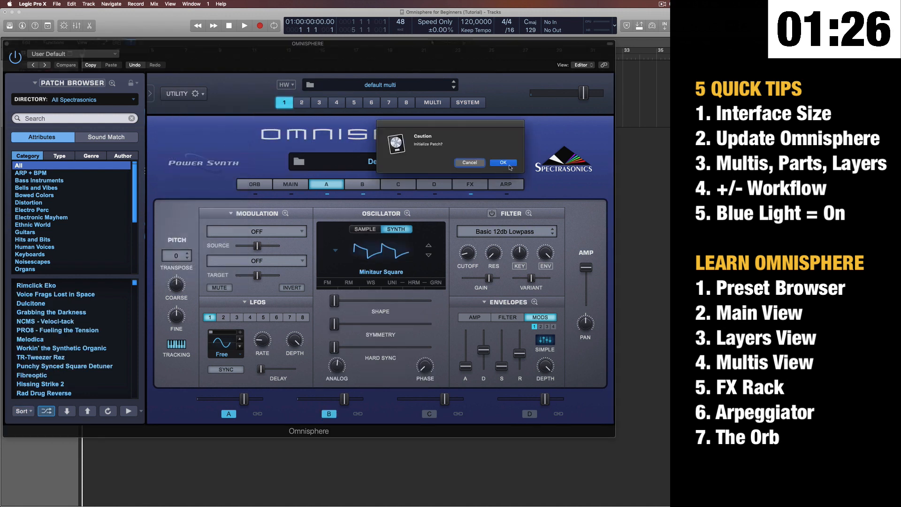
{"action": "key", "text": "Return"}
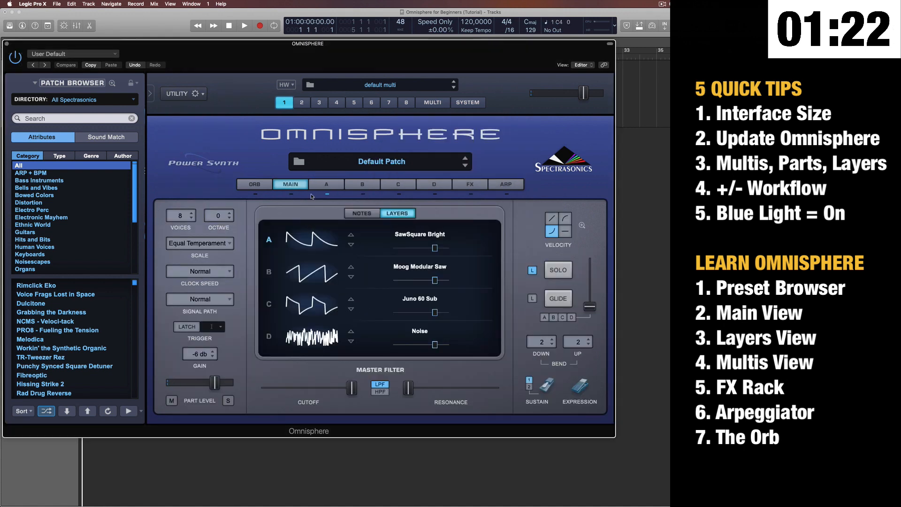
View part 2 for comparison and return to part 1, showing its layer A.
{"action": "left_click", "coordinate": [302, 102]}
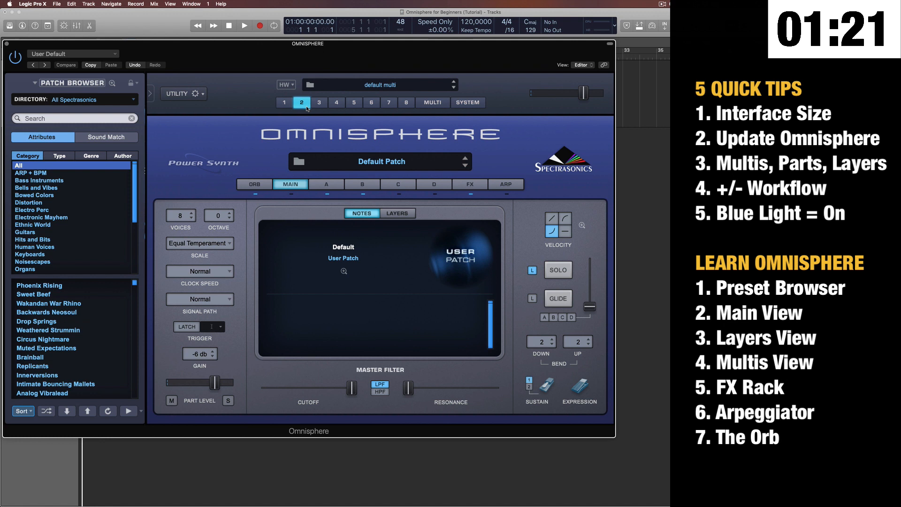
{"action": "left_click", "coordinate": [340, 187]}
{"action": "left_click", "coordinate": [284, 102]}
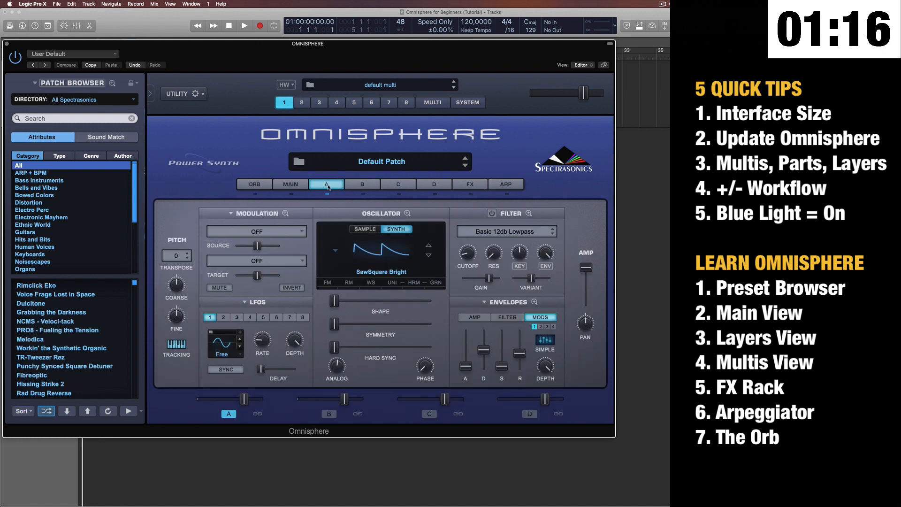
Set layer A's oscillator waveform to Bass Station II Sub and raise the depth slider of the first modulation source.
{"action": "left_click", "coordinate": [355, 270]}
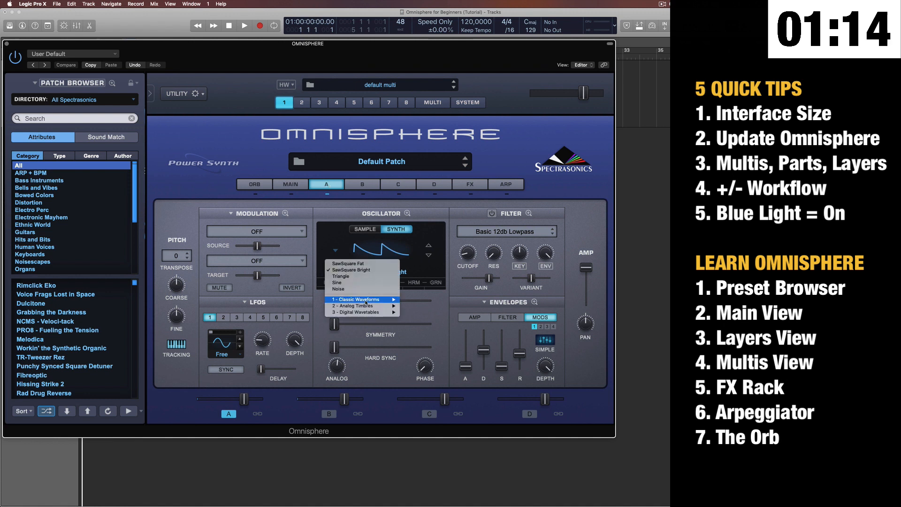
{"action": "mouse_move", "coordinate": [359, 299]}
{"action": "mouse_move", "coordinate": [416, 318]}
{"action": "left_click", "coordinate": [480, 325]}
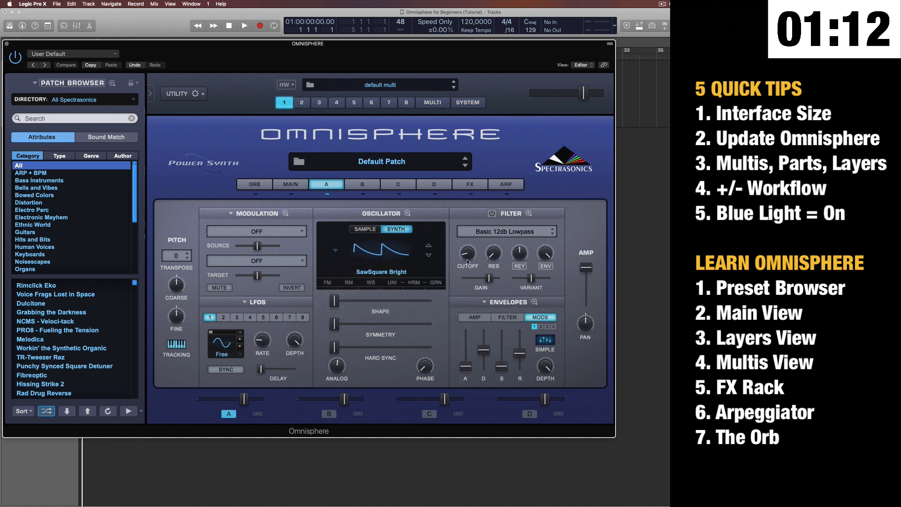
{"action": "left_click_drag", "start_coordinate": [253, 241], "coordinate": [291, 243]}
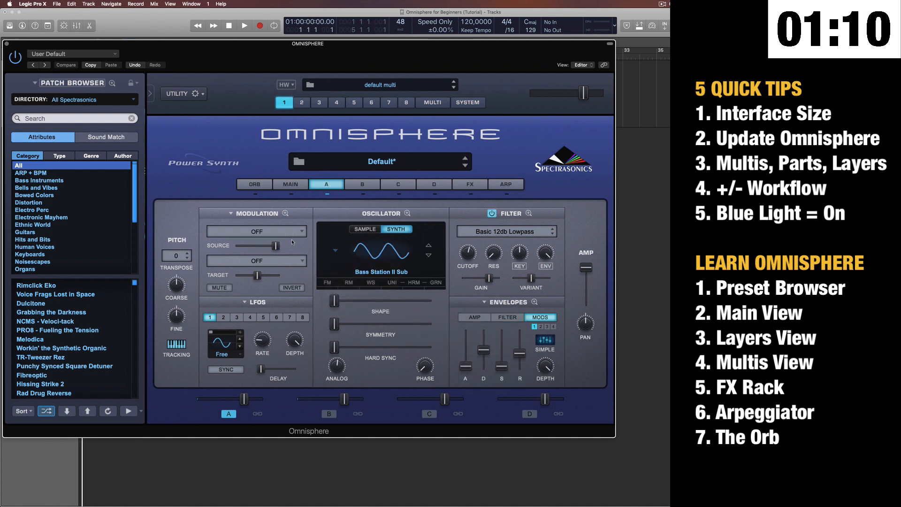
Initialize layer A on its own and accept the caution.
{"action": "left_click", "coordinate": [200, 99]}
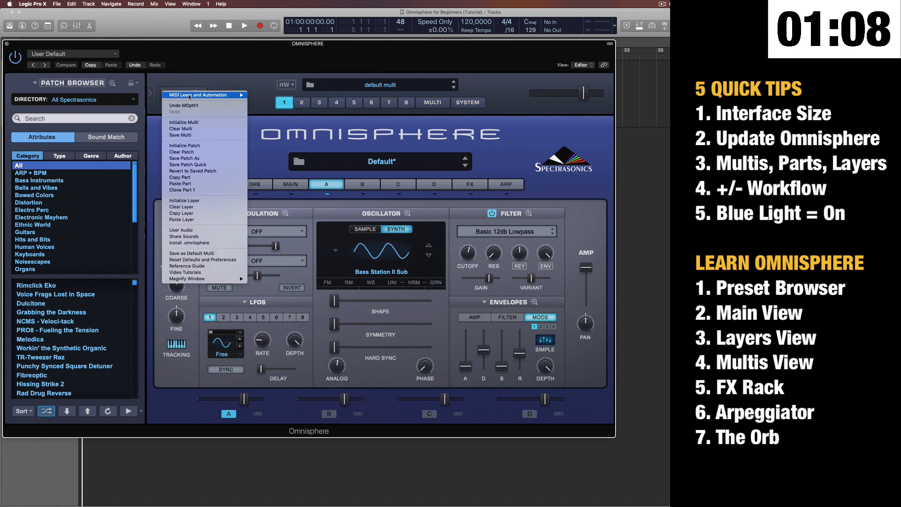
{"action": "left_click", "coordinate": [198, 200]}
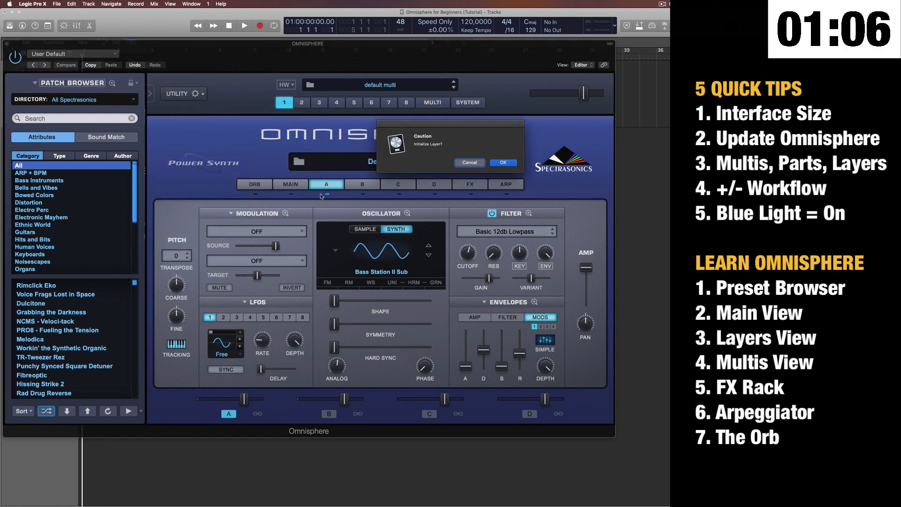
{"action": "left_click", "coordinate": [496, 164]}
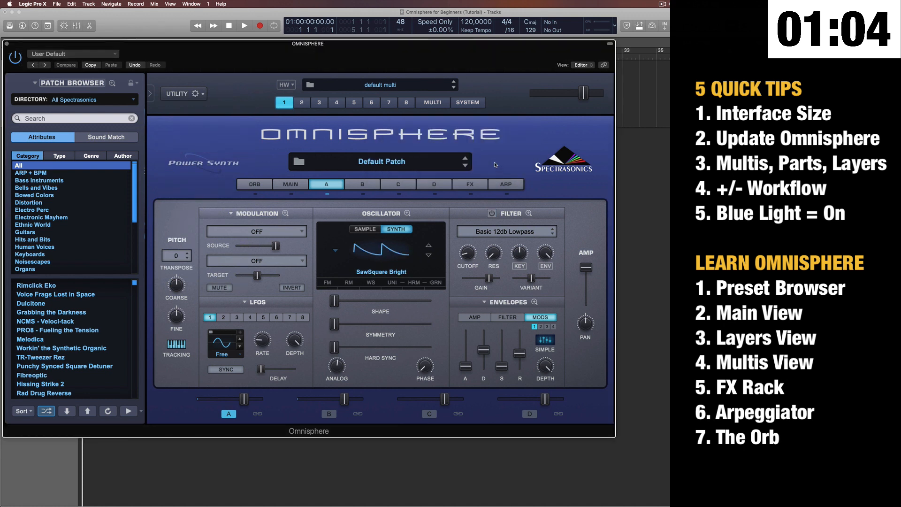
Turn on layer B, try Noise as its oscillator waveform and switch it to Triangle.
{"action": "left_click", "coordinate": [362, 185]}
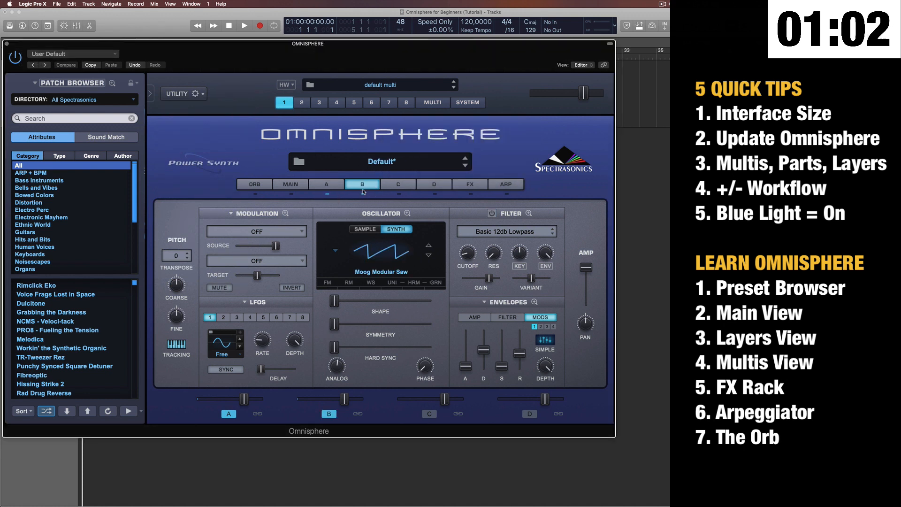
{"action": "left_click", "coordinate": [381, 254]}
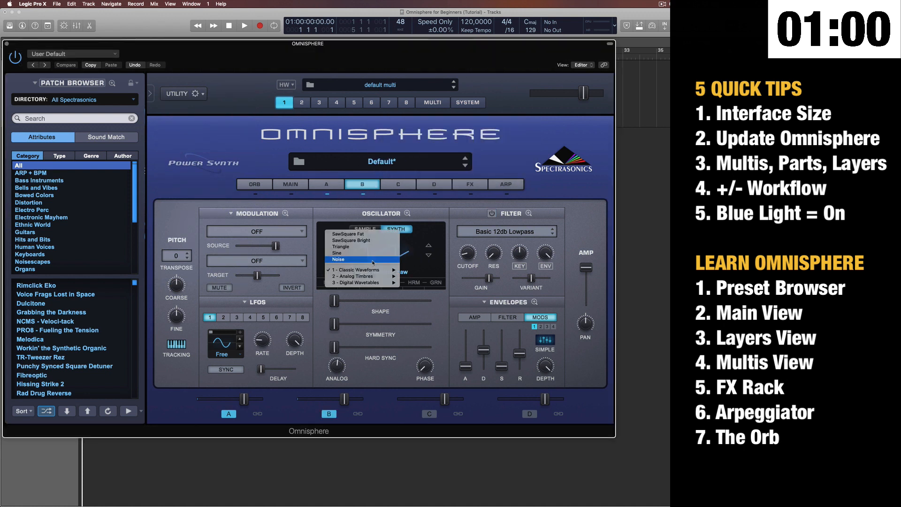
{"action": "left_click", "coordinate": [373, 263]}
{"action": "left_click", "coordinate": [390, 254]}
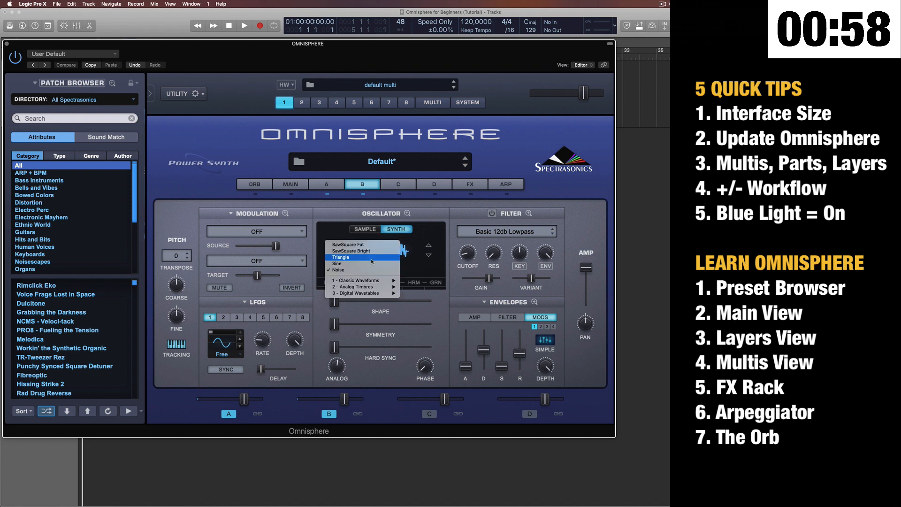
{"action": "left_click", "coordinate": [371, 257]}
Go back to layer A and review the utility options for copying, pasting and cloning parts and layers.
{"action": "left_click", "coordinate": [331, 184]}
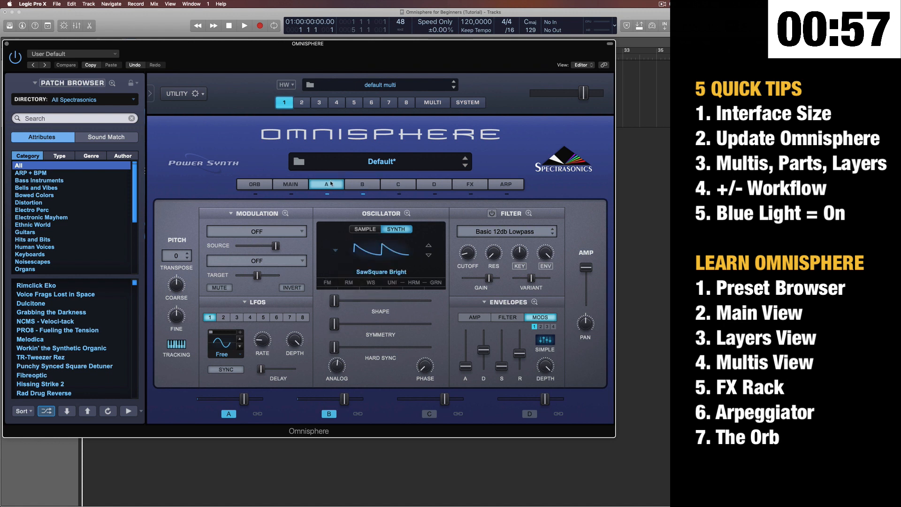
{"action": "left_click", "coordinate": [191, 94]}
{"action": "mouse_move", "coordinate": [193, 95]}
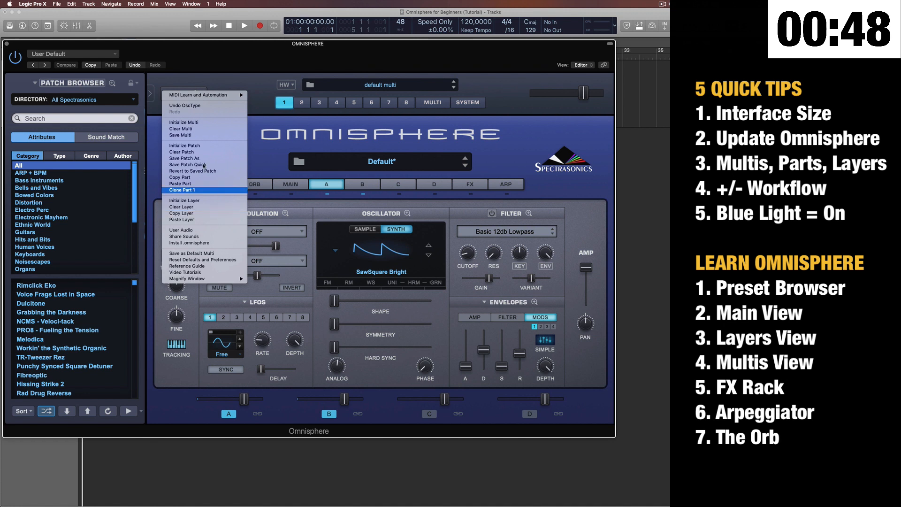
{"action": "left_click", "coordinate": [285, 66]}
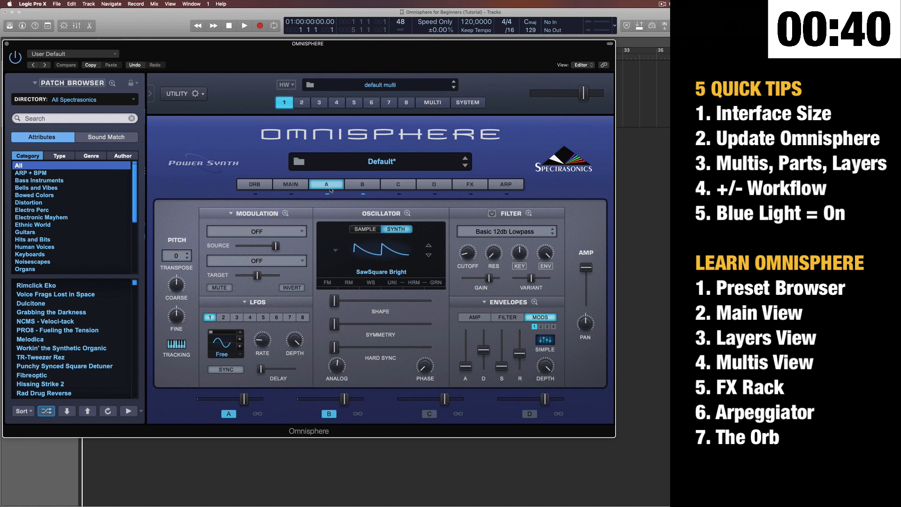
Copy layer A's settings and paste them onto layer C.
{"action": "left_click", "coordinate": [185, 94]}
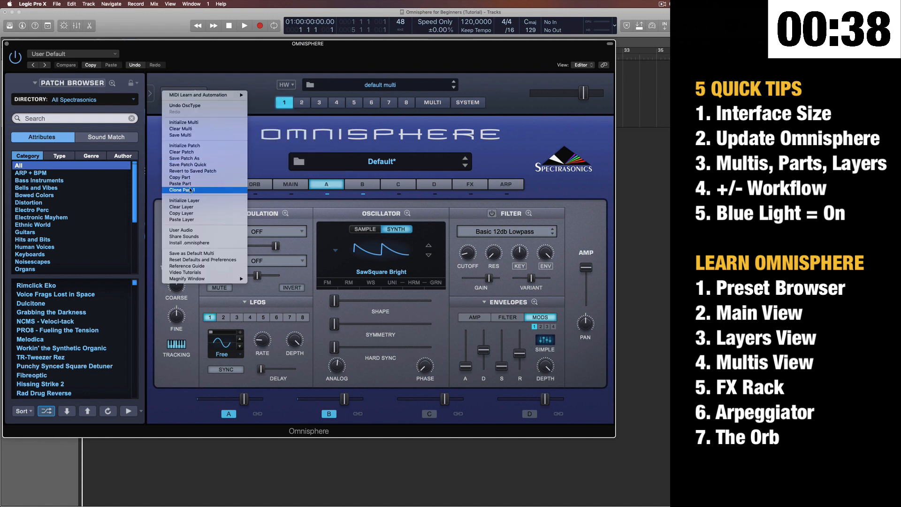
{"action": "left_click", "coordinate": [192, 213]}
{"action": "left_click", "coordinate": [413, 187]}
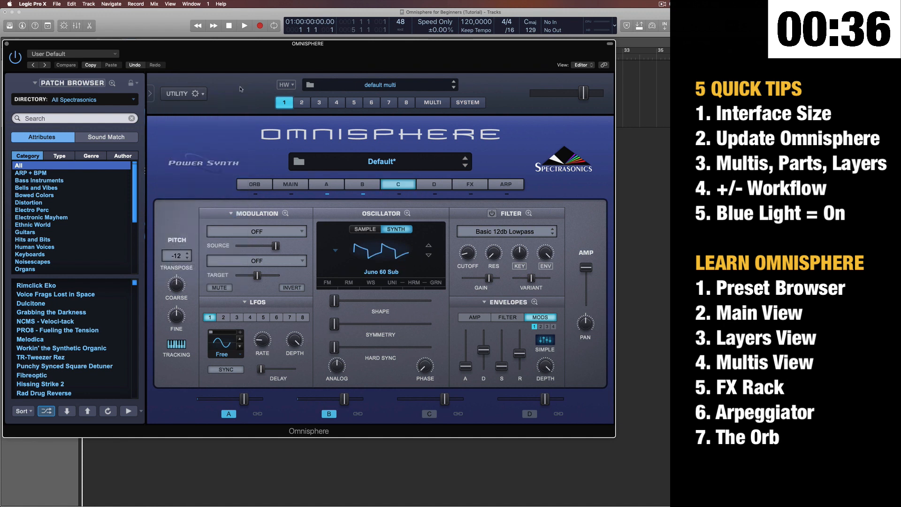
{"action": "left_click", "coordinate": [206, 96]}
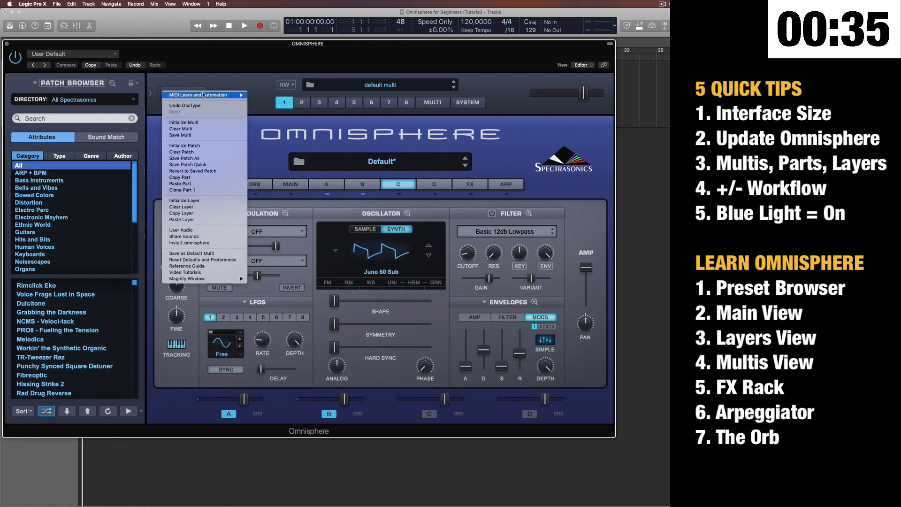
{"action": "left_click", "coordinate": [197, 218]}
Compare layers A, B and C of part 1, ending on layer A.
{"action": "left_click", "coordinate": [328, 185]}
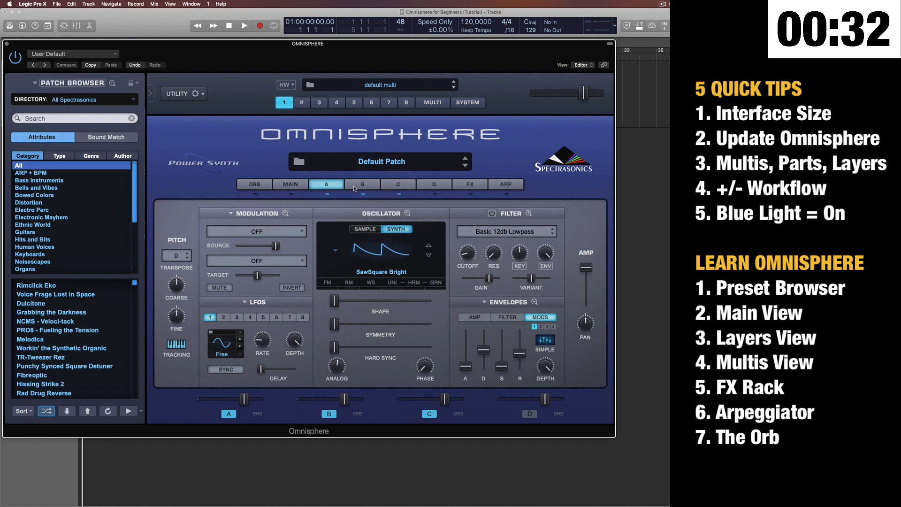
{"action": "left_click", "coordinate": [362, 185]}
{"action": "left_click", "coordinate": [392, 185]}
{"action": "left_click", "coordinate": [331, 184]}
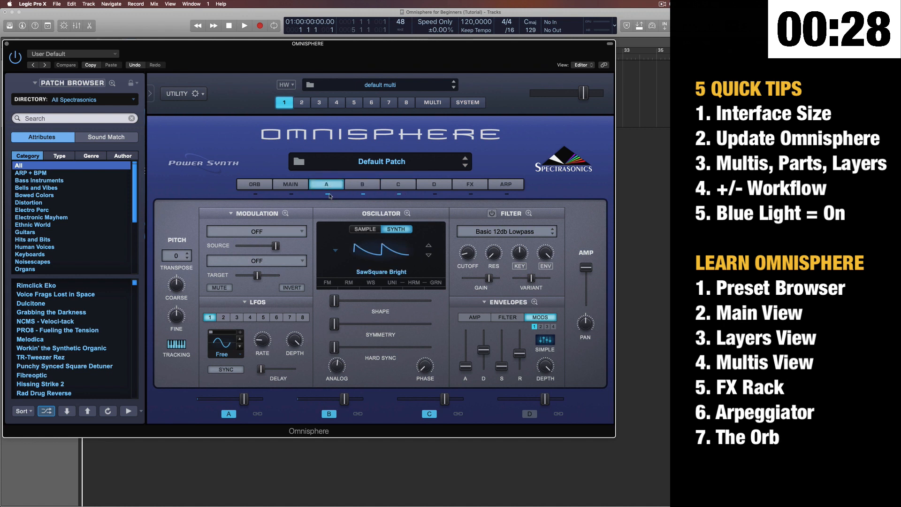
Switch off layers B and A to isolate layer C, and go back to layer A as the only active layer.
{"action": "left_click", "coordinate": [363, 194]}
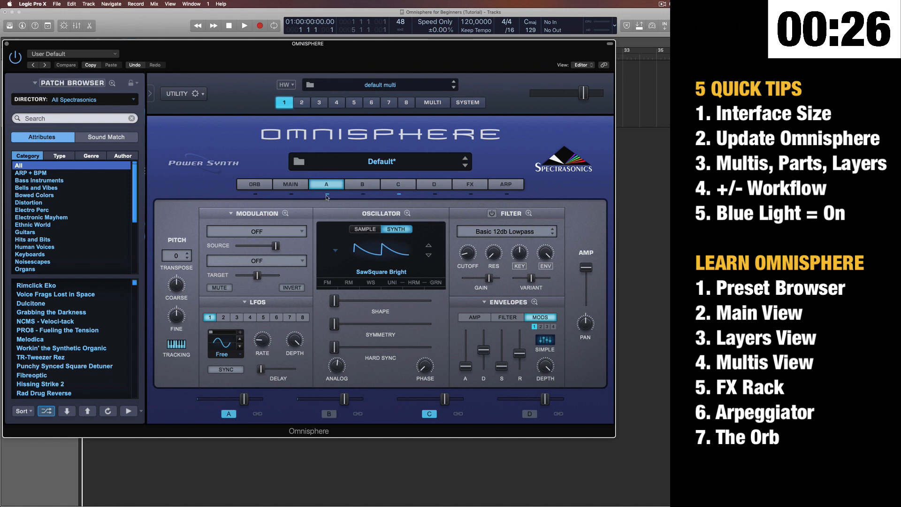
{"action": "left_click", "coordinate": [327, 194]}
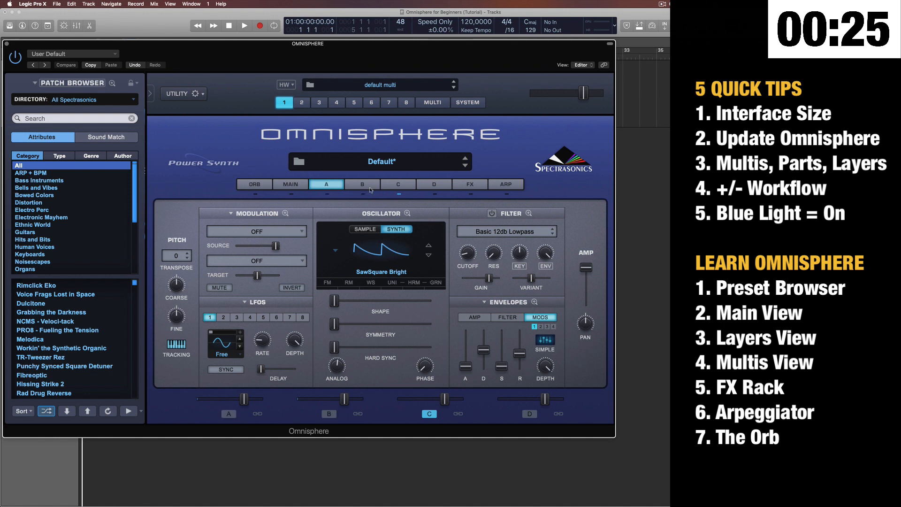
{"action": "left_click", "coordinate": [407, 185]}
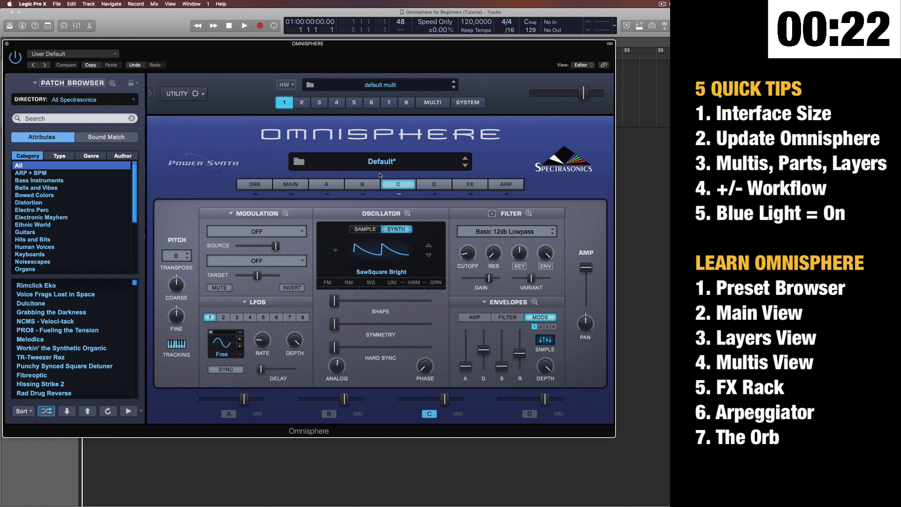
{"action": "left_click", "coordinate": [327, 187]}
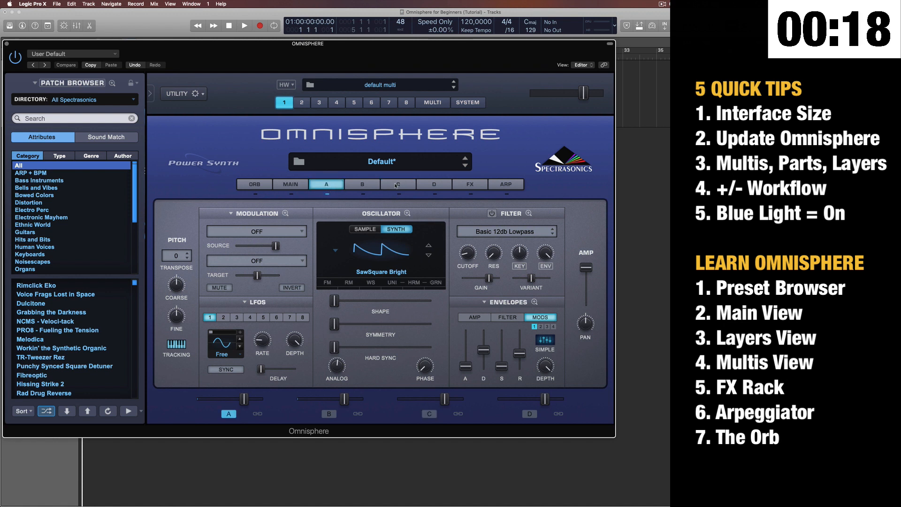